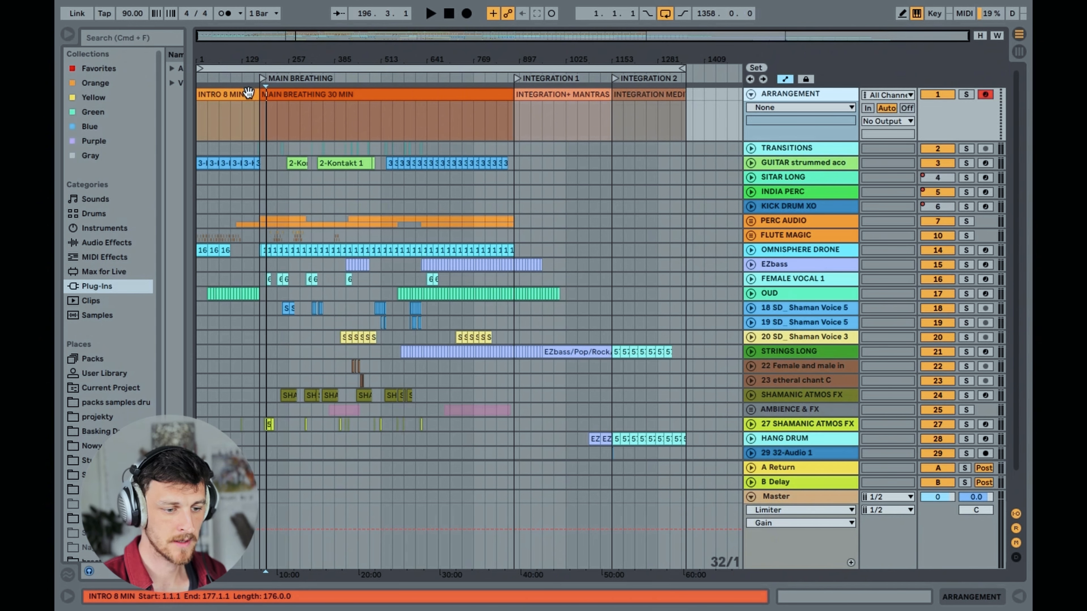
Survey the section clips of the ARRANGEMENT track, selecting INTRO 8 MIN, MAIN BREATHING 30 MIN and INTEGRATION MEDITATION 9 MIN
click(231, 96)
click(286, 95)
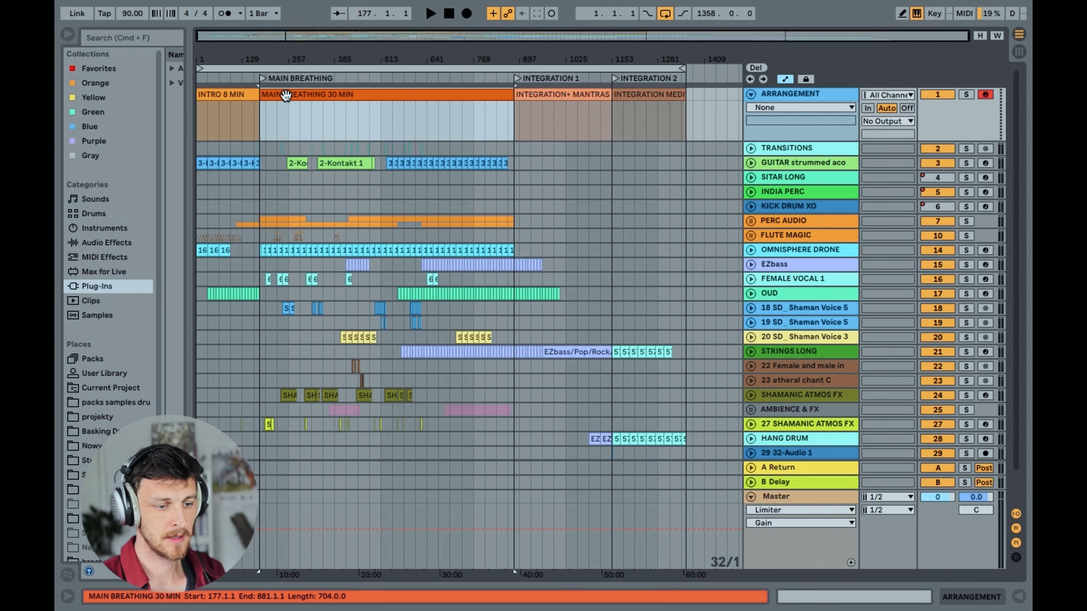
click(232, 97)
click(631, 93)
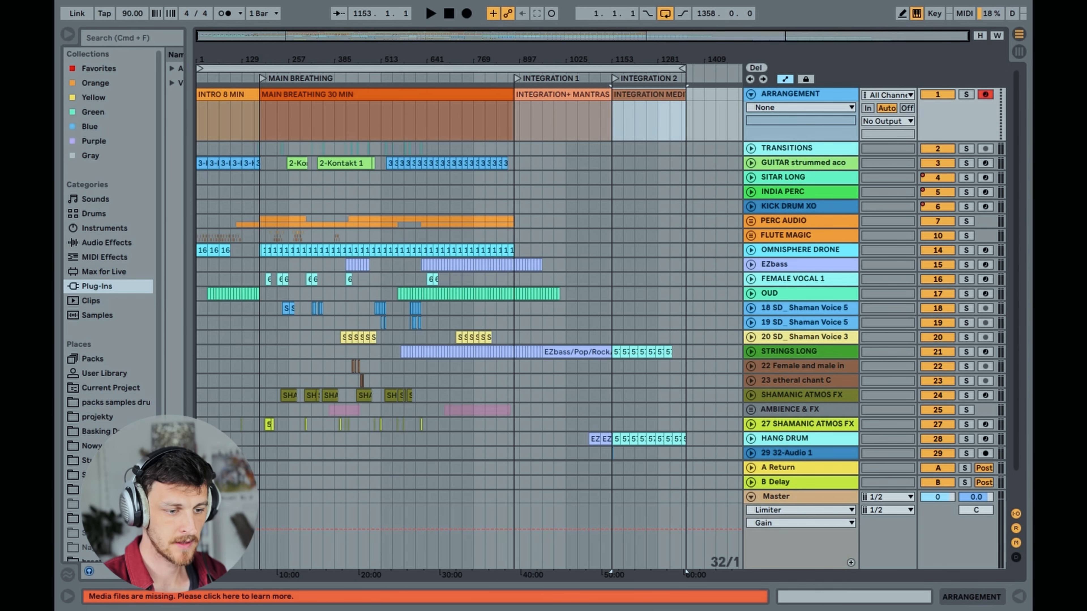
drag(236, 35, 213, 38)
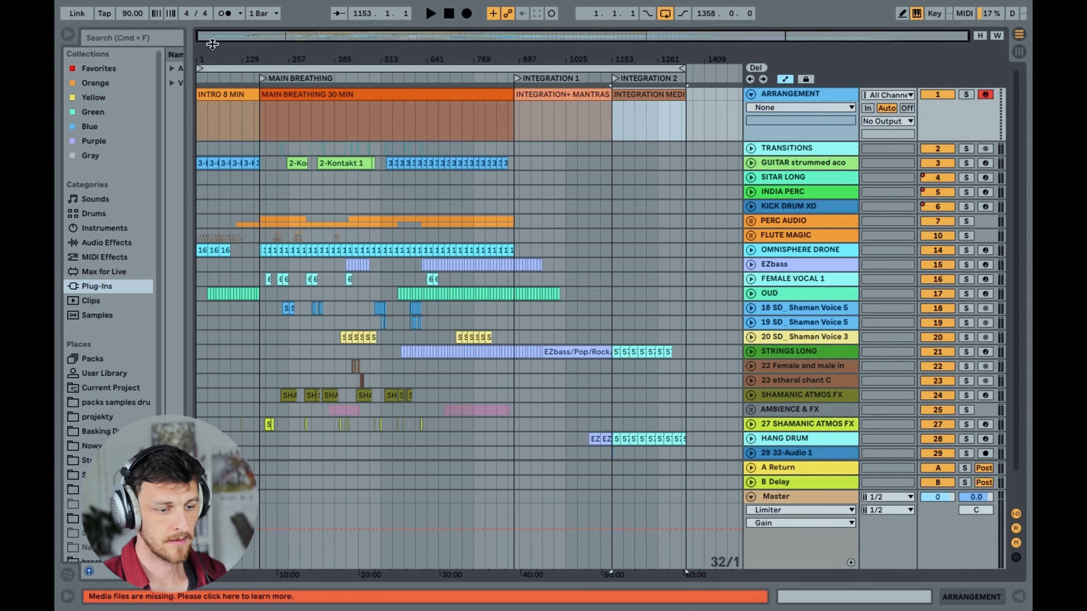
Select the INTRO 8 MIN section and examine which tracks play in it
drag(233, 39, 233, 92)
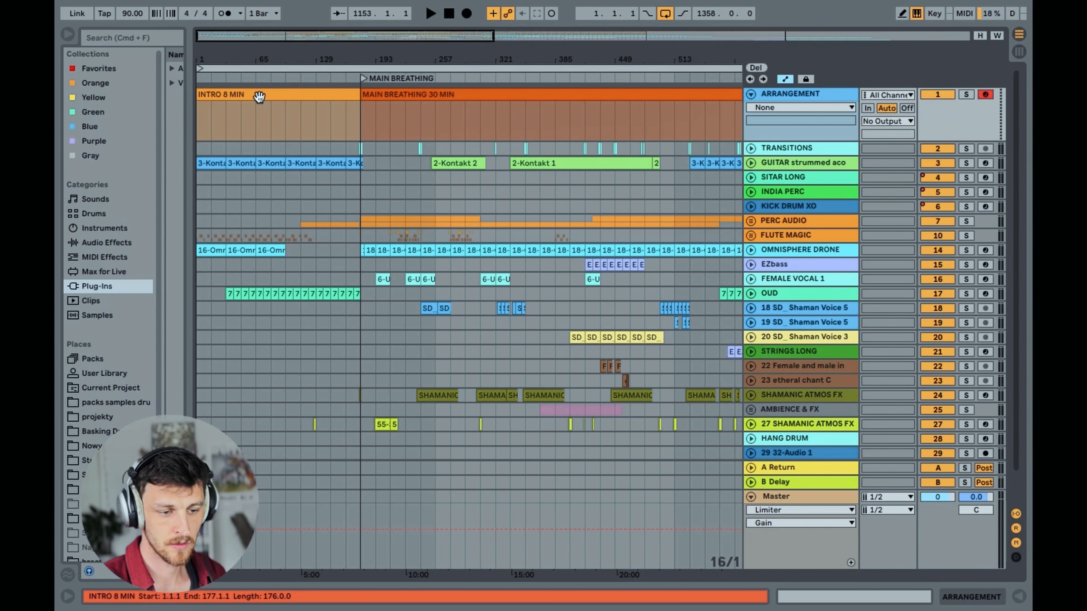
click(259, 97)
drag(250, 36, 240, 11)
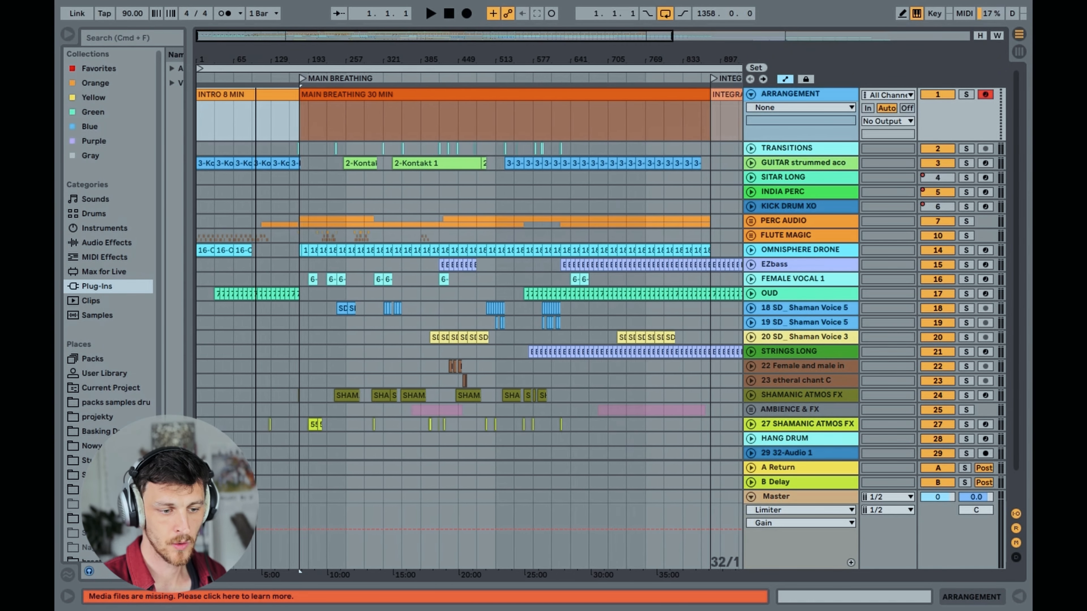
drag(302, 36, 302, 25)
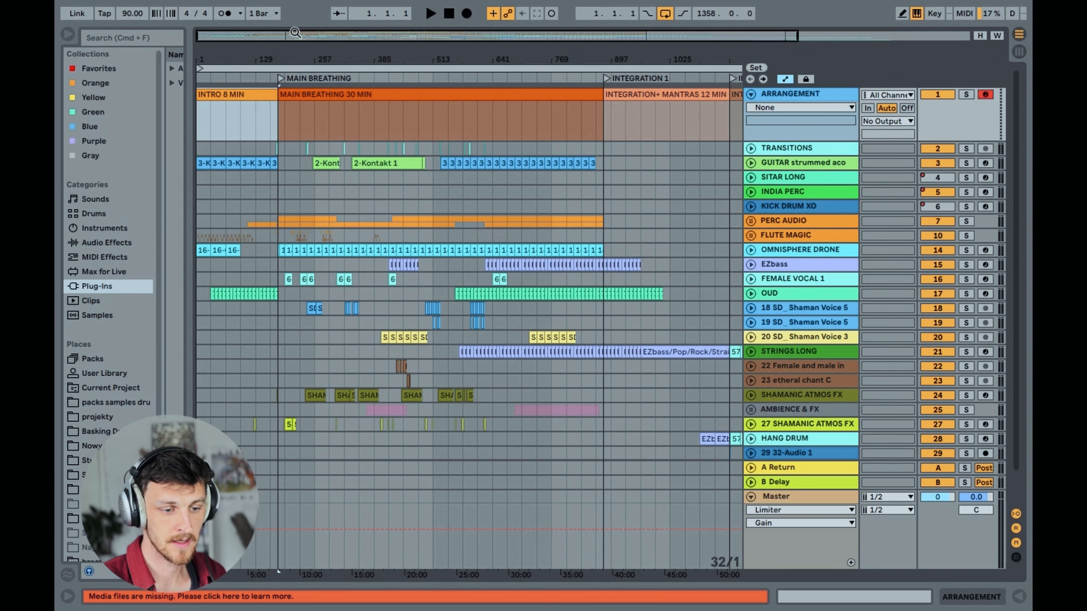
drag(299, 39, 326, 37)
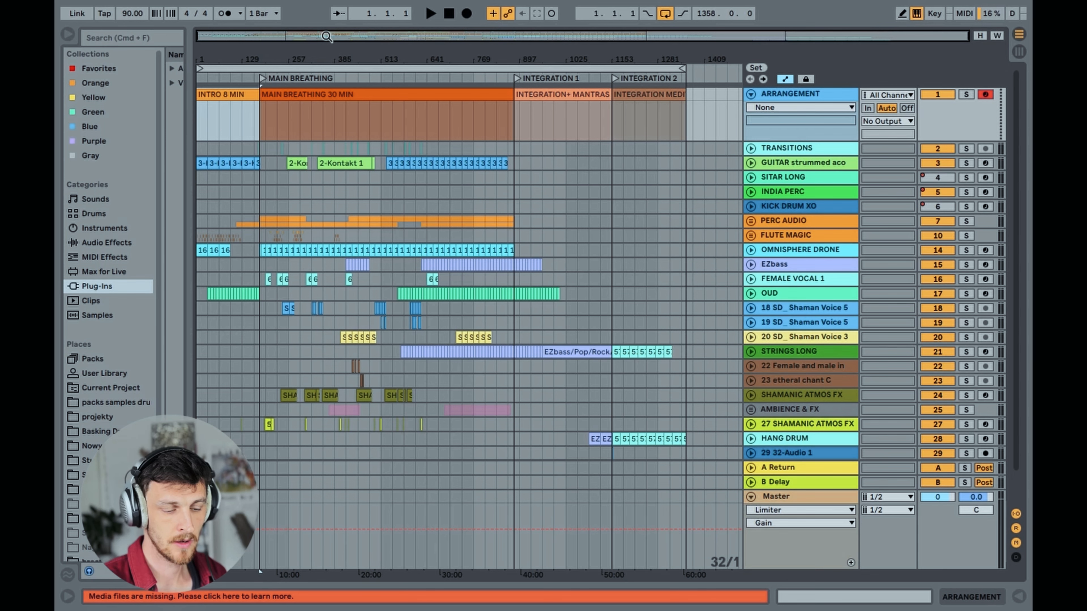
Select the MAIN BREATHING 30 MIN section and examine its layers across all tracks
drag(316, 37, 316, 53)
click(338, 95)
mouse_move(307, 36)
mouse_down()
mouse_move(305, 23)
mouse_move(293, 34)
mouse_up()
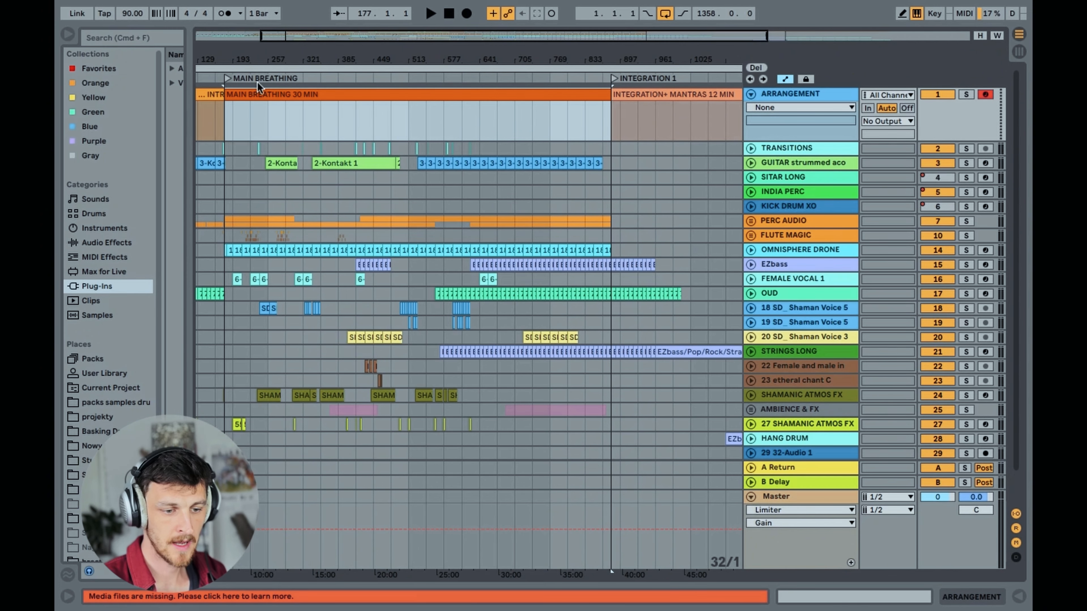
drag(292, 38, 291, 22)
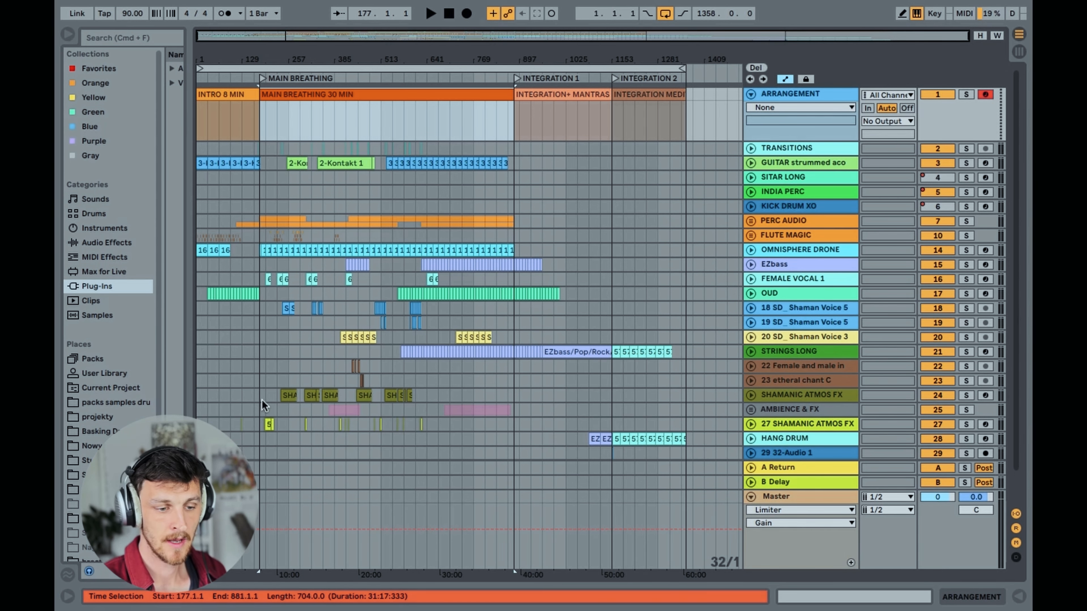
drag(253, 37, 270, 64)
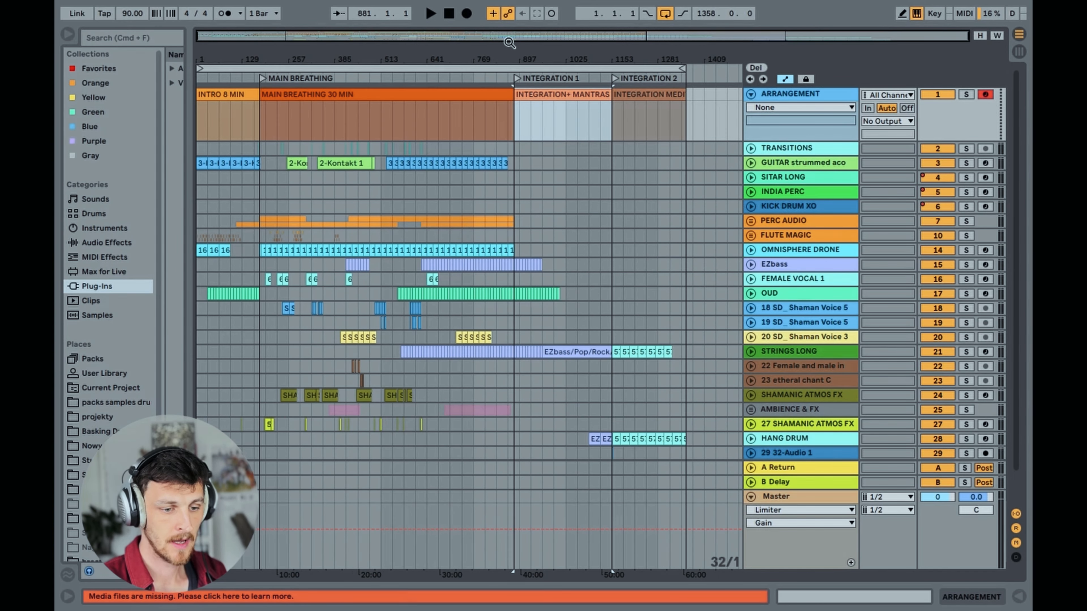
Select the INTEGRATION+ MANTRAS 12 MIN section and examine its tracks up close
drag(476, 37, 679, 51)
drag(430, 61, 469, 56)
click(388, 112)
click(371, 98)
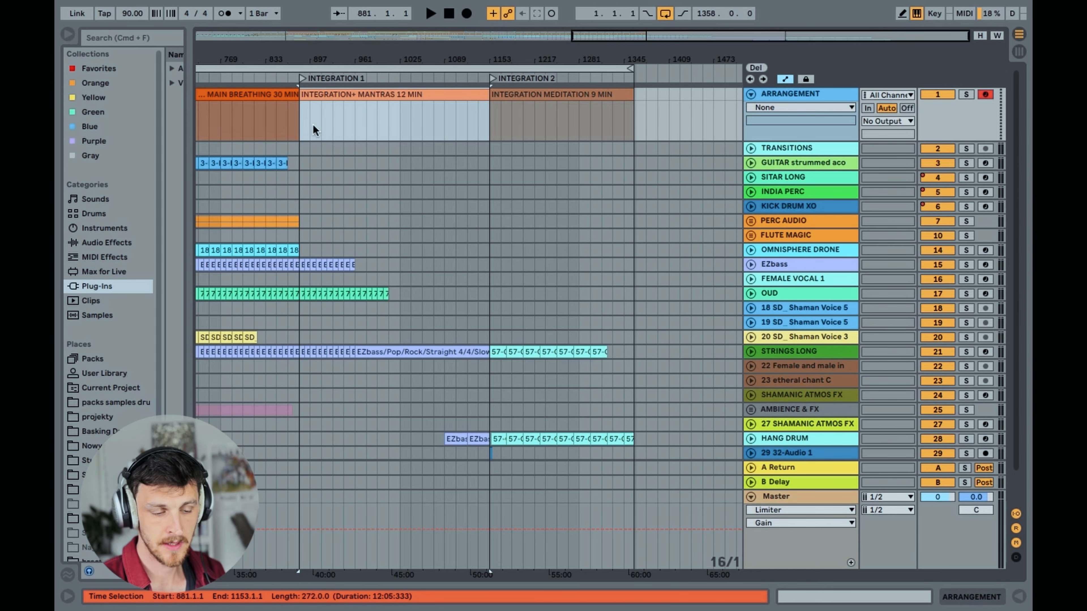
drag(657, 38, 708, 46)
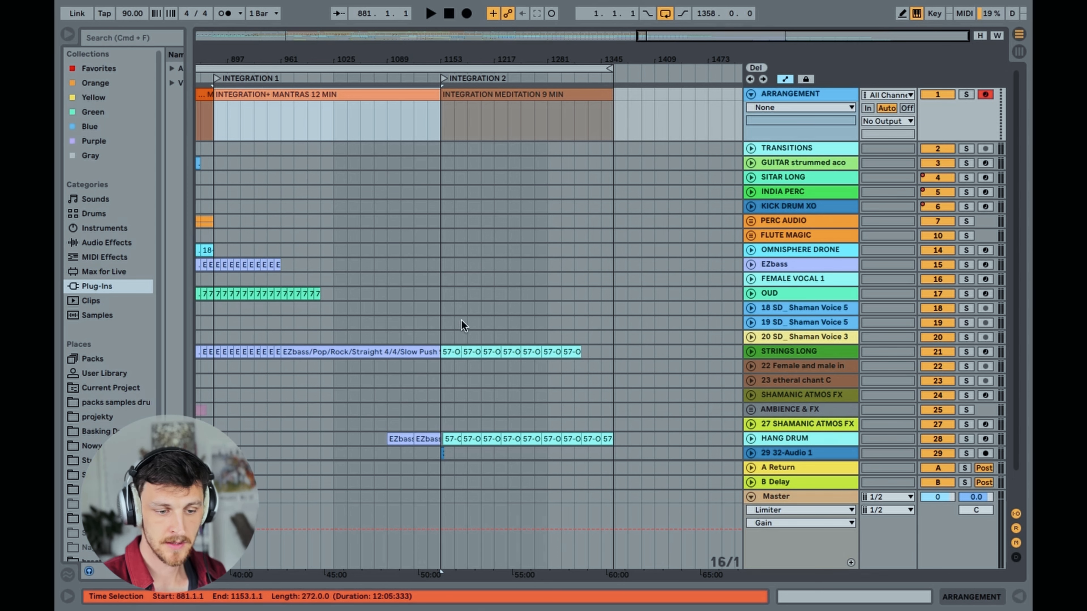
Select the INTEGRATION MEDITATION 9 MIN section and examine its tracks up to the end of the arrangement
click(523, 95)
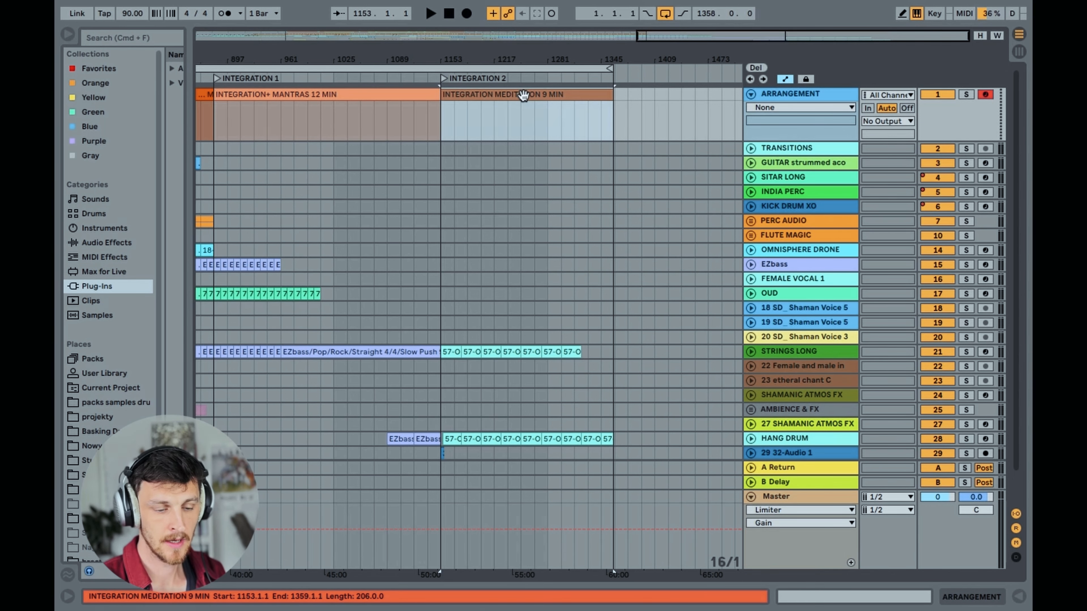
mouse_move(681, 39)
mouse_down()
mouse_move(644, 40)
mouse_move(692, 47)
mouse_up()
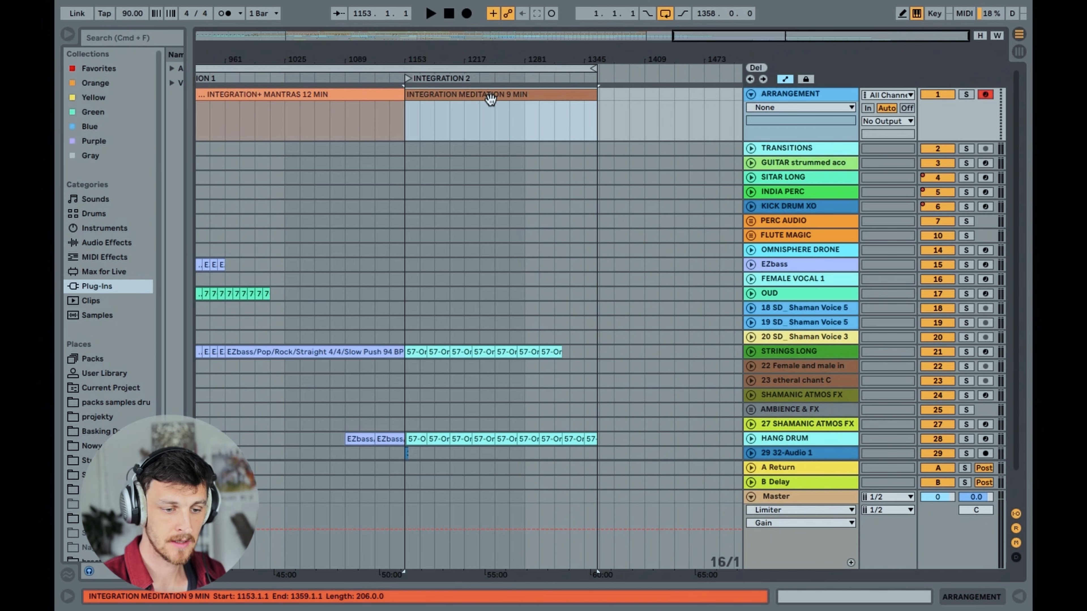
click(494, 118)
drag(721, 37, 718, 24)
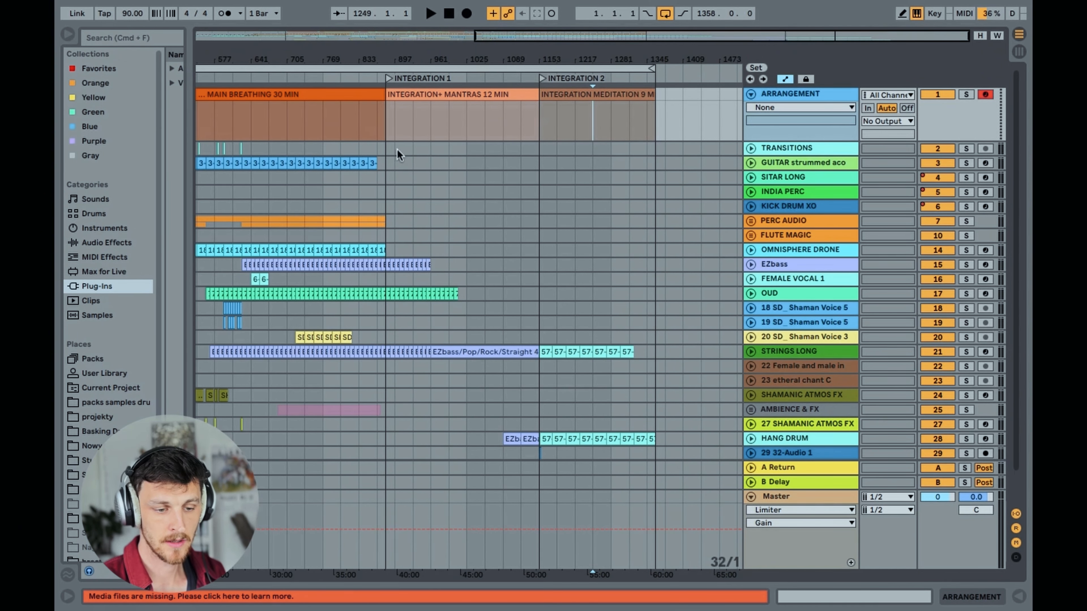
drag(521, 36, 722, 63)
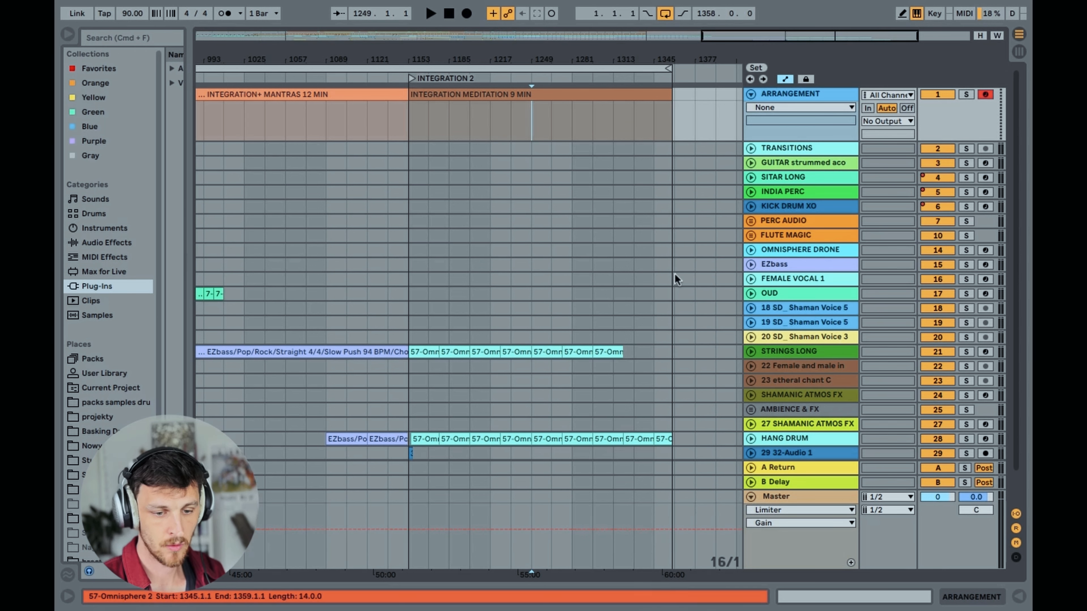
drag(532, 36, 531, 13)
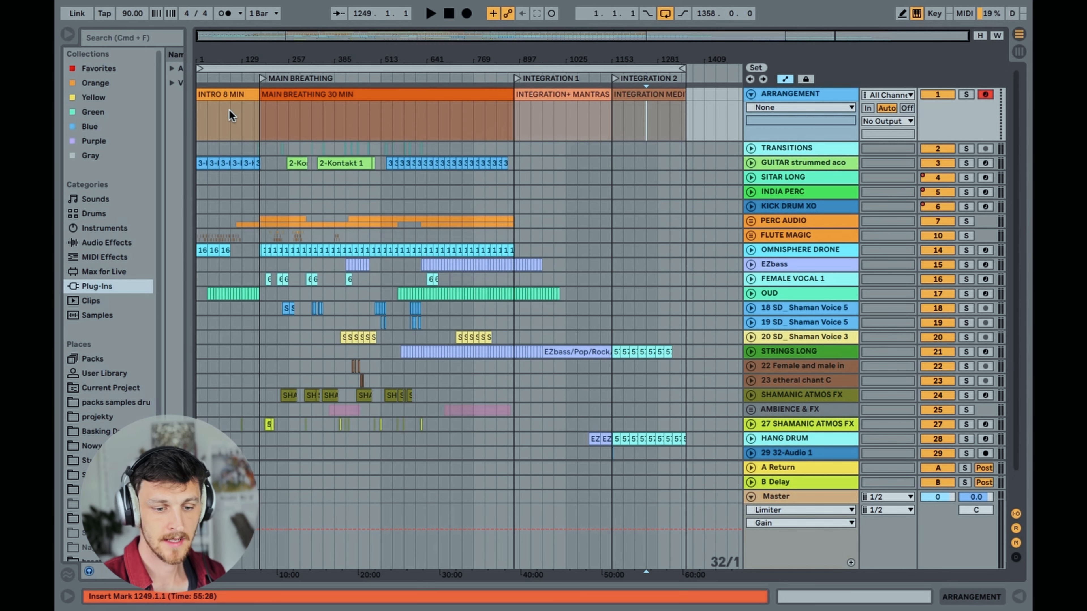
Unfold the TRANSITIONS track and place the insert marker at bar 176 in the riser clip before MAIN BREATHING
click(751, 147)
drag(227, 37, 431, 127)
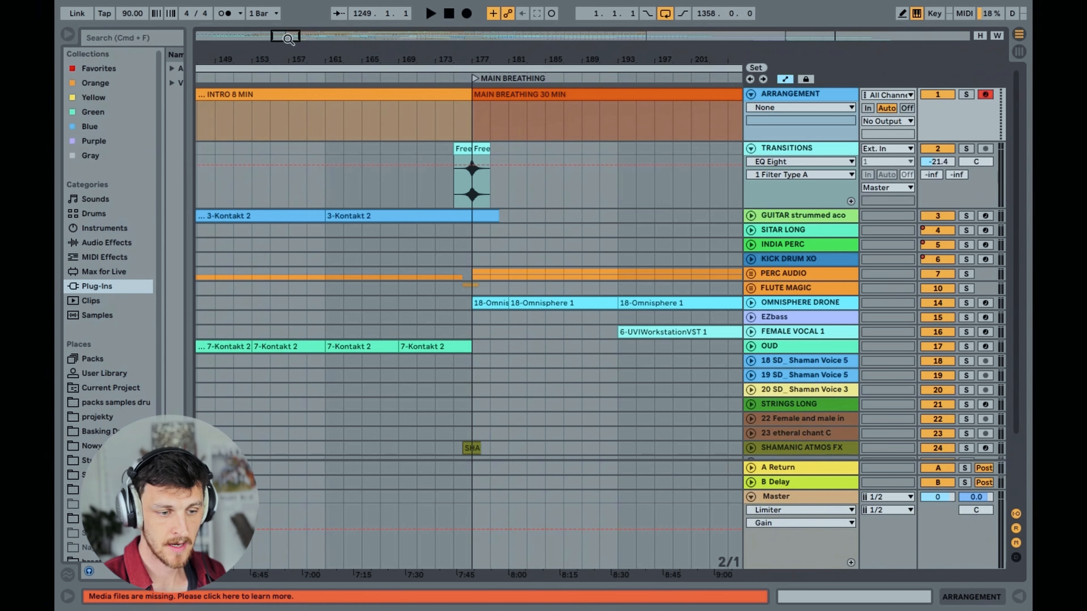
drag(288, 38, 357, 191)
click(361, 185)
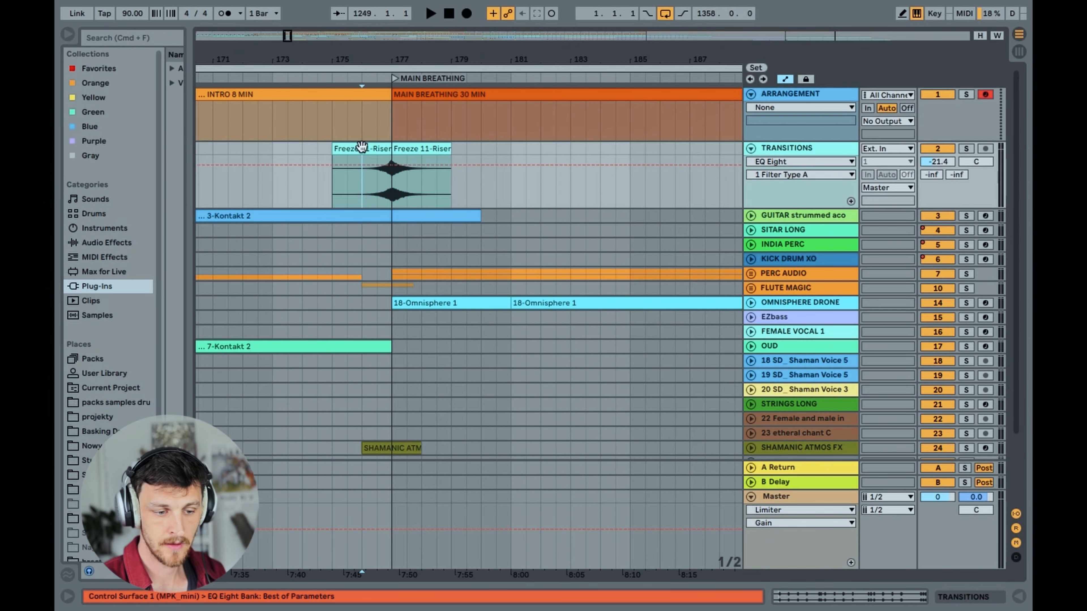
drag(288, 38, 298, 206)
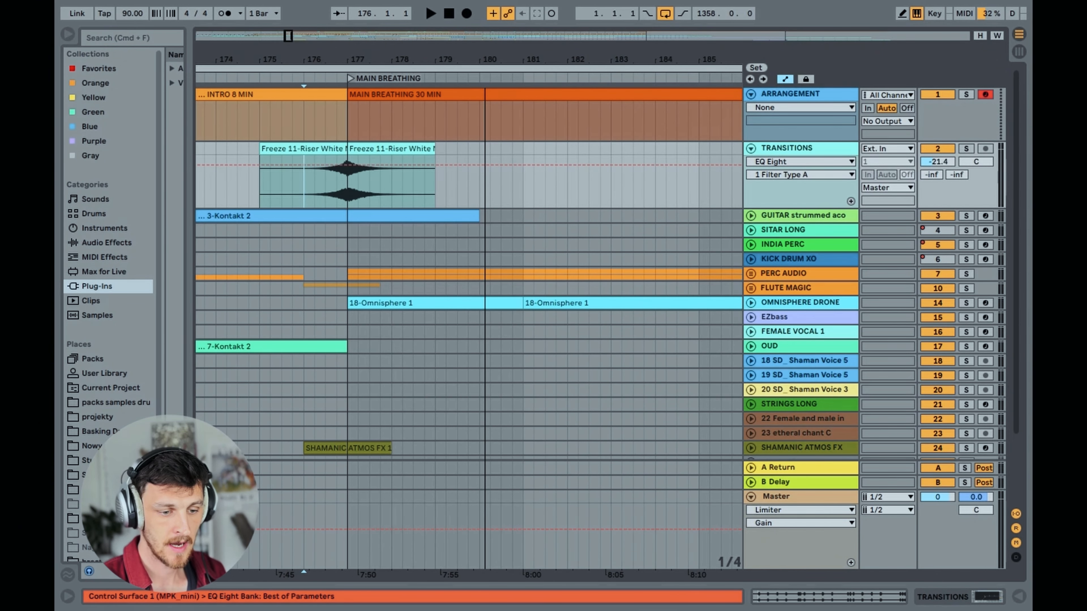
click(303, 193)
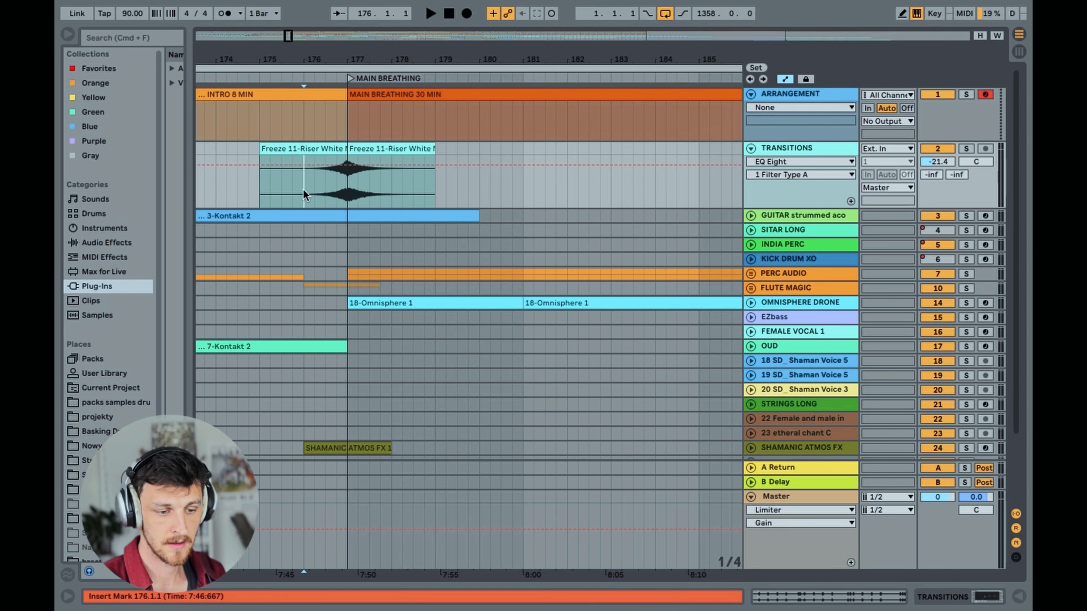
Solo the TRANSITIONS track and listen to the riser from 176.2.1 into MAIN BREATHING
click(966, 148)
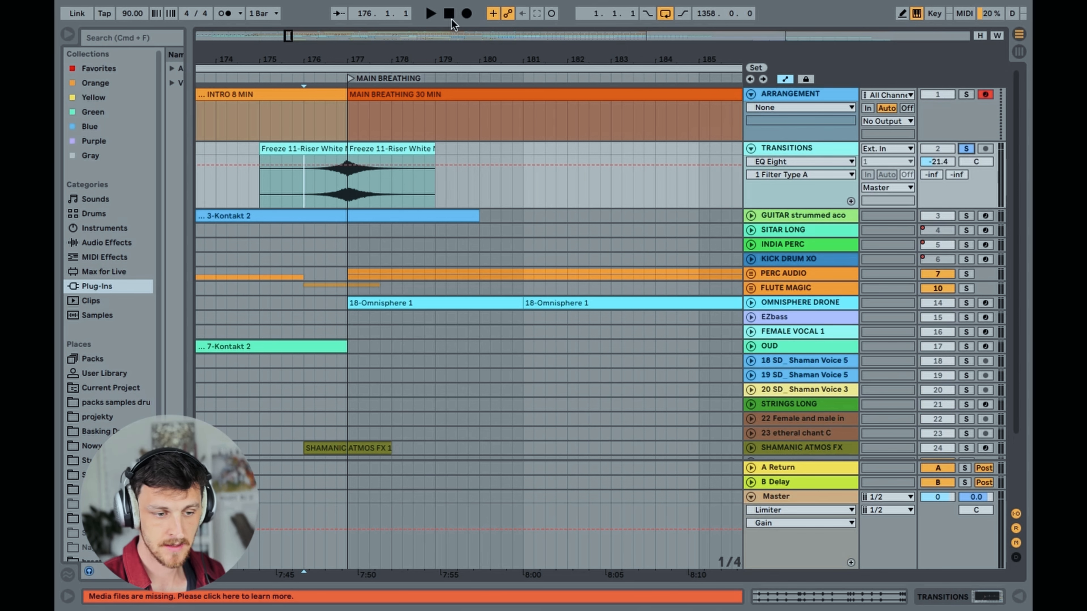
drag(289, 35, 289, 39)
click(966, 149)
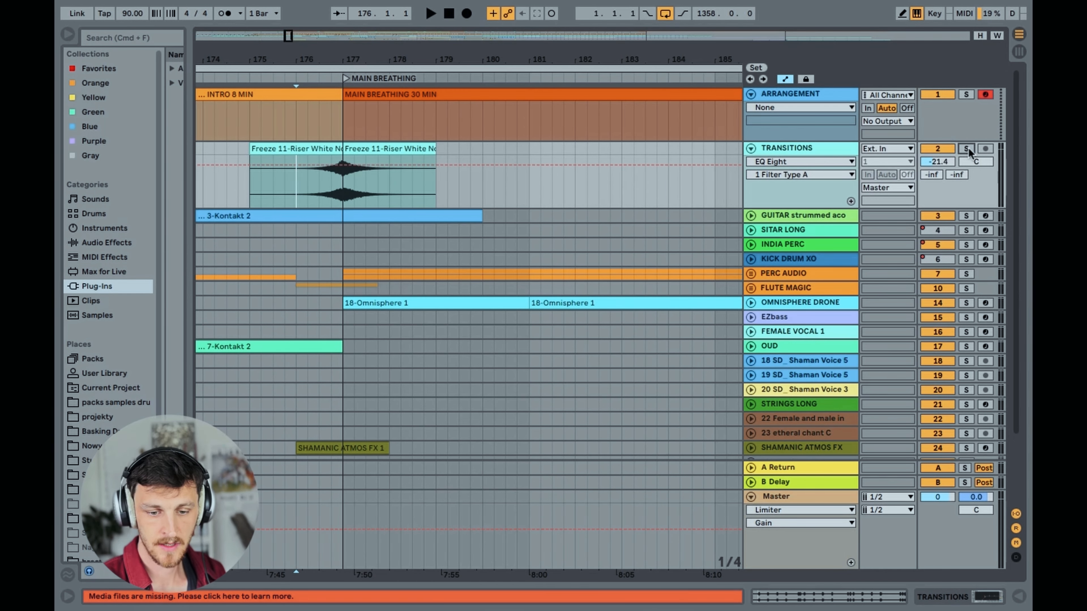
click(968, 149)
click(308, 185)
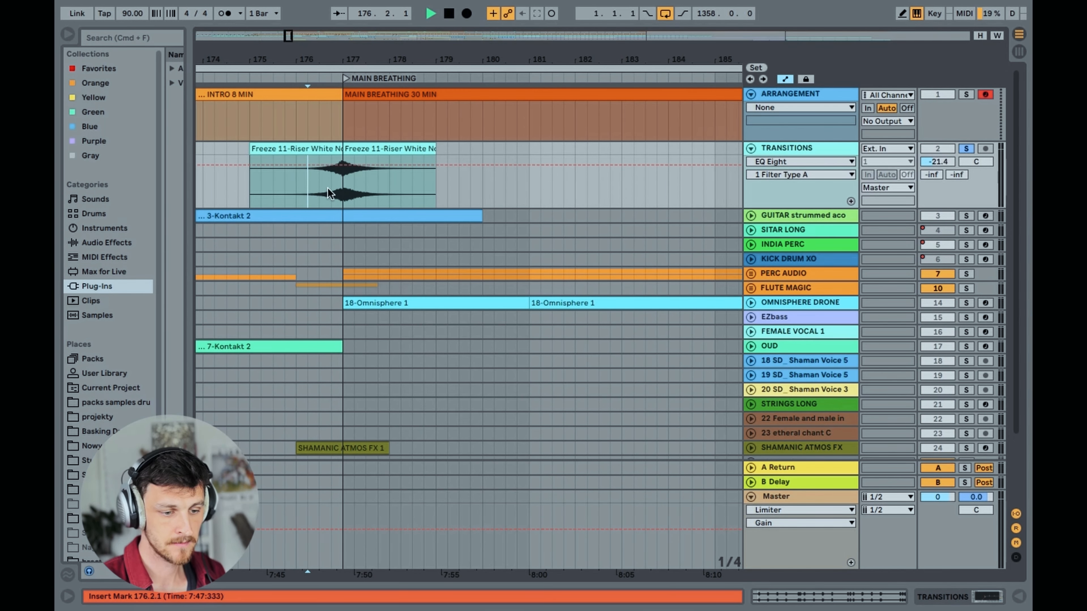
key(space)
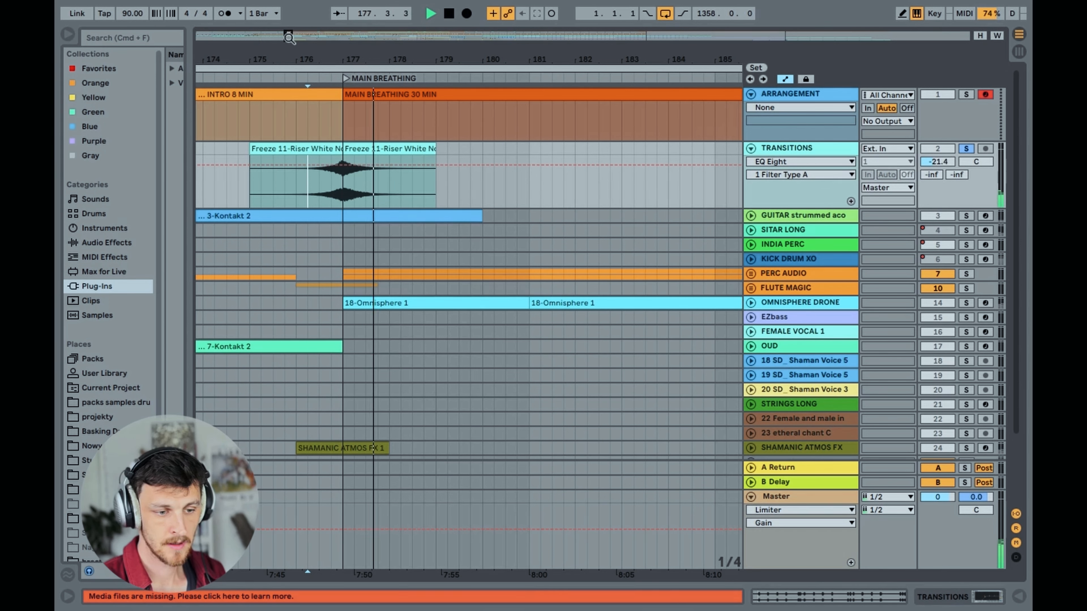
key(space)
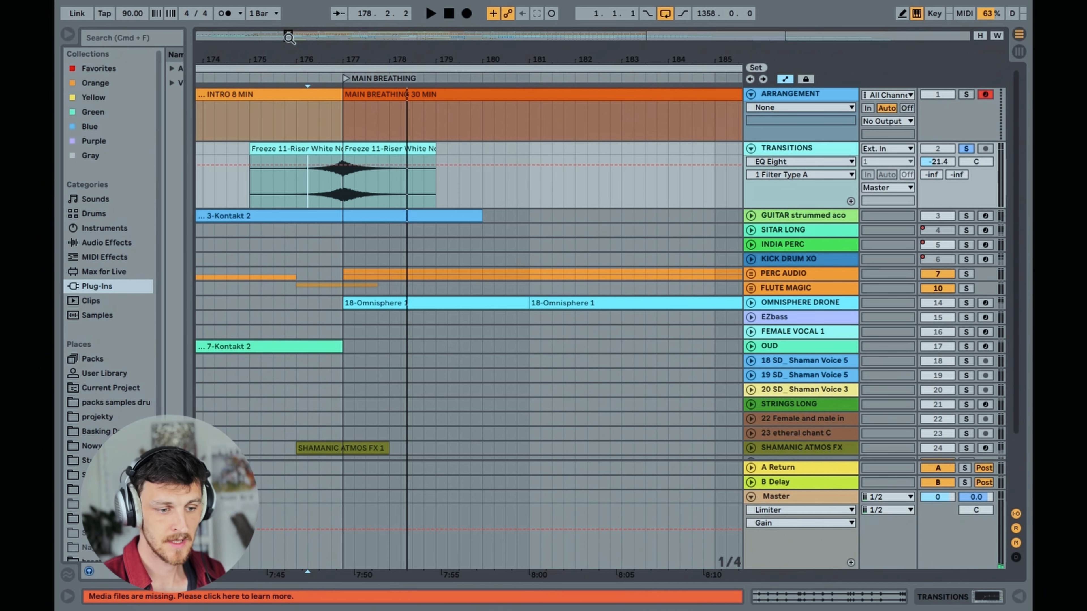
Examine the placement of the remaining transition clips throughout the MAIN BREATHING section
drag(289, 38, 434, 42)
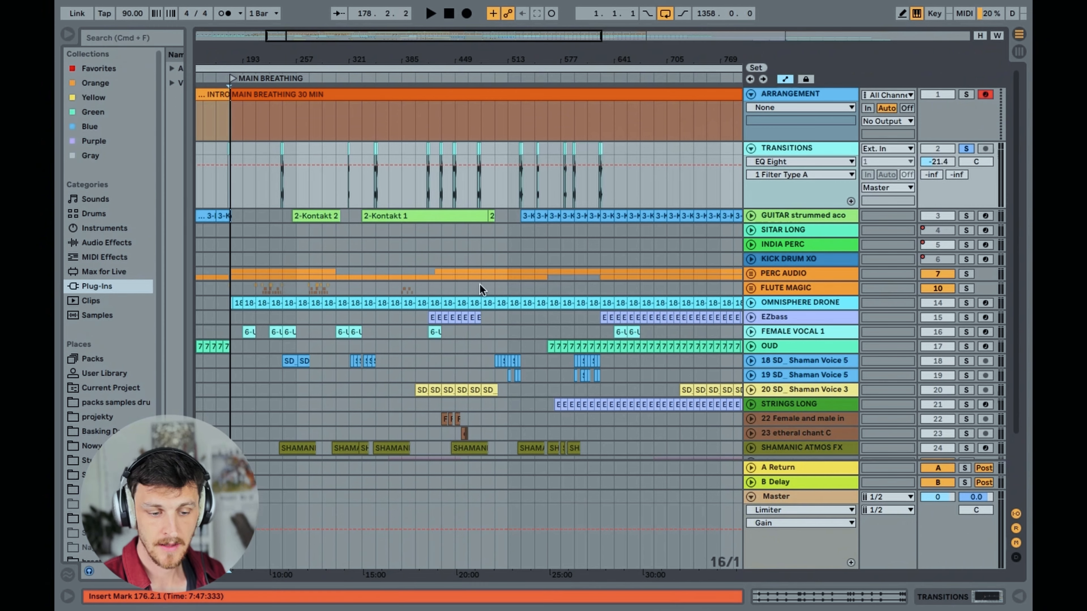
drag(432, 37, 640, 34)
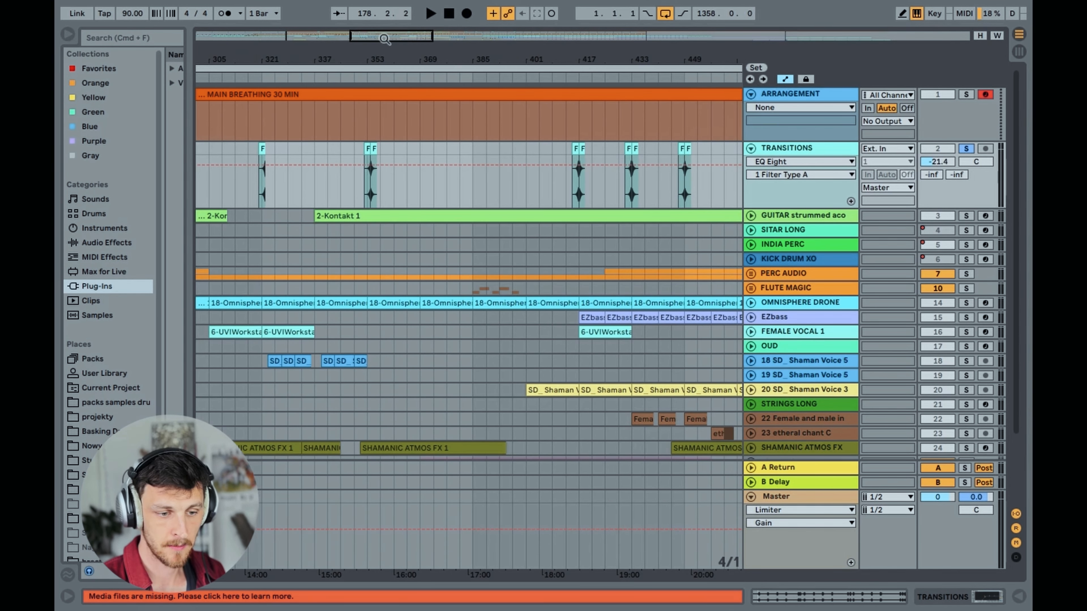
drag(393, 41, 300, 38)
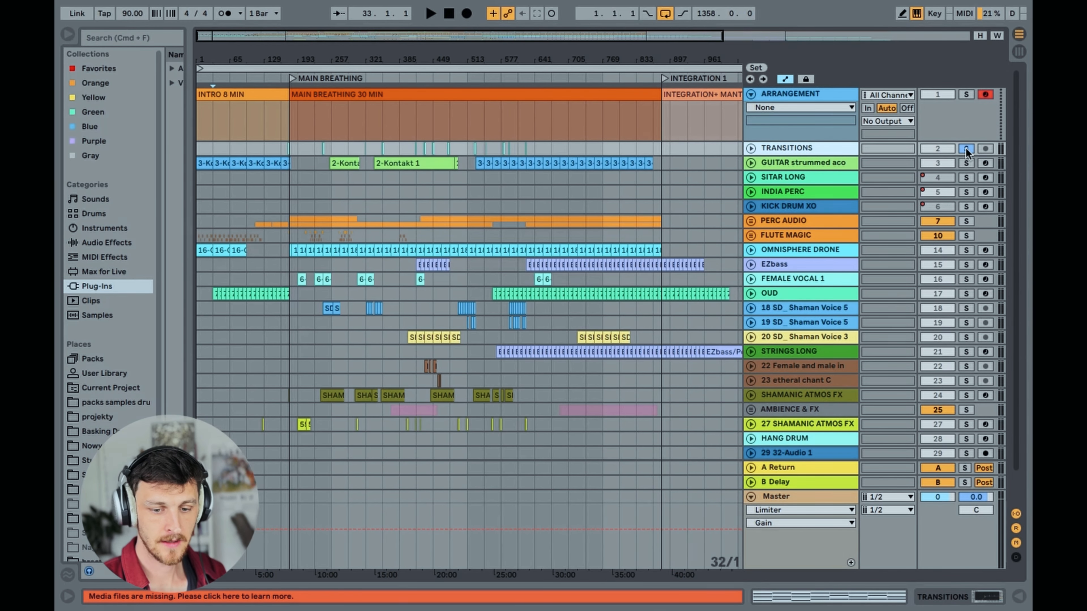
Solo the strummed acoustic guitar track and unfold it to show its clips and volume automation
click(966, 164)
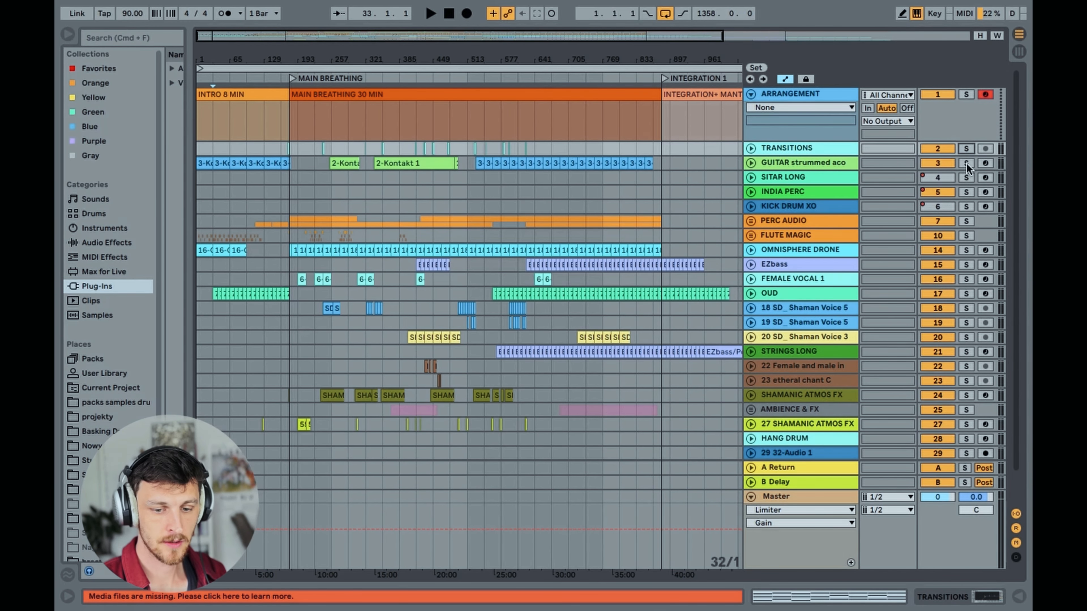
click(750, 163)
click(789, 164)
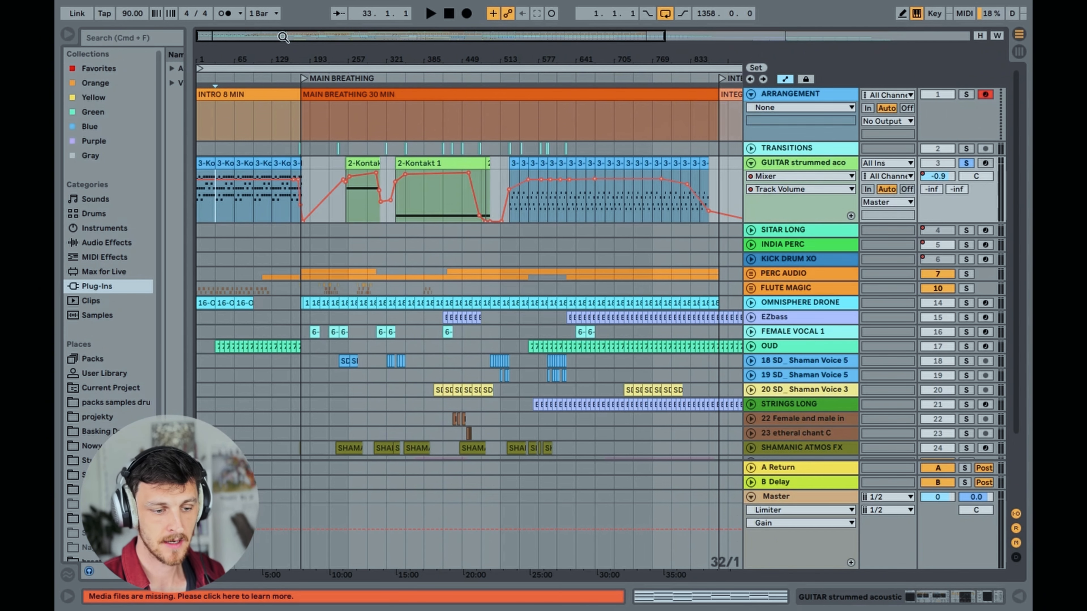
Listen to the soloed strummed guitar from the very start of the intro
drag(283, 38, 231, 36)
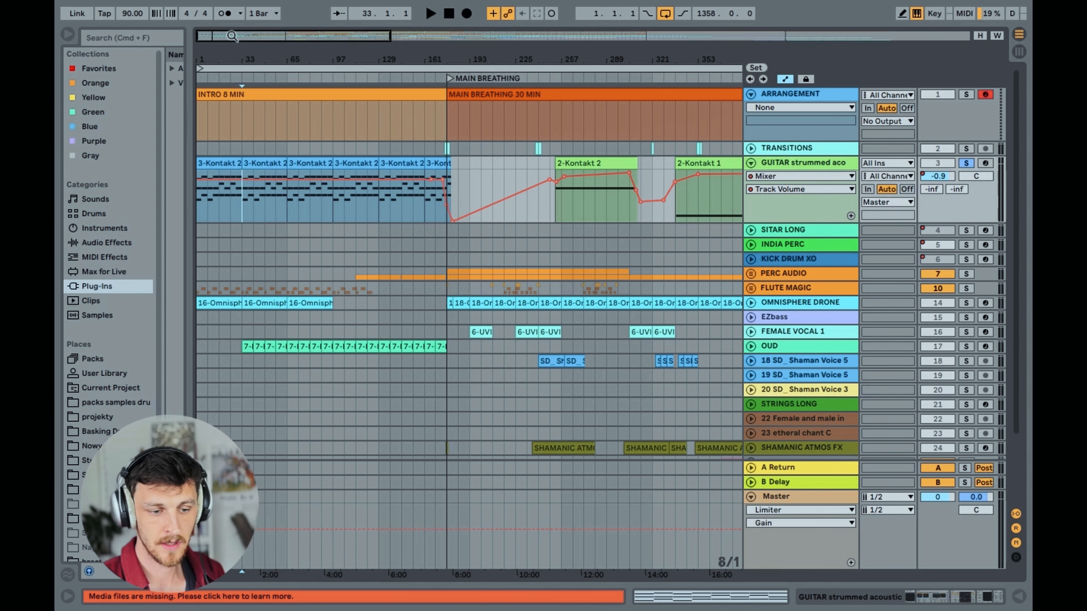
drag(231, 36, 232, 28)
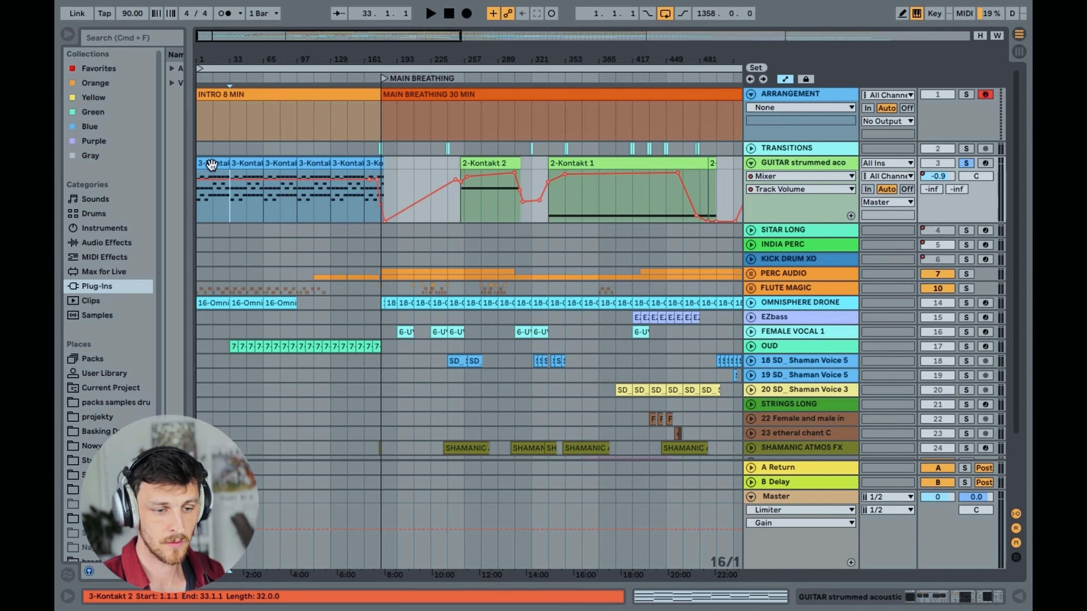
drag(250, 48, 233, 73)
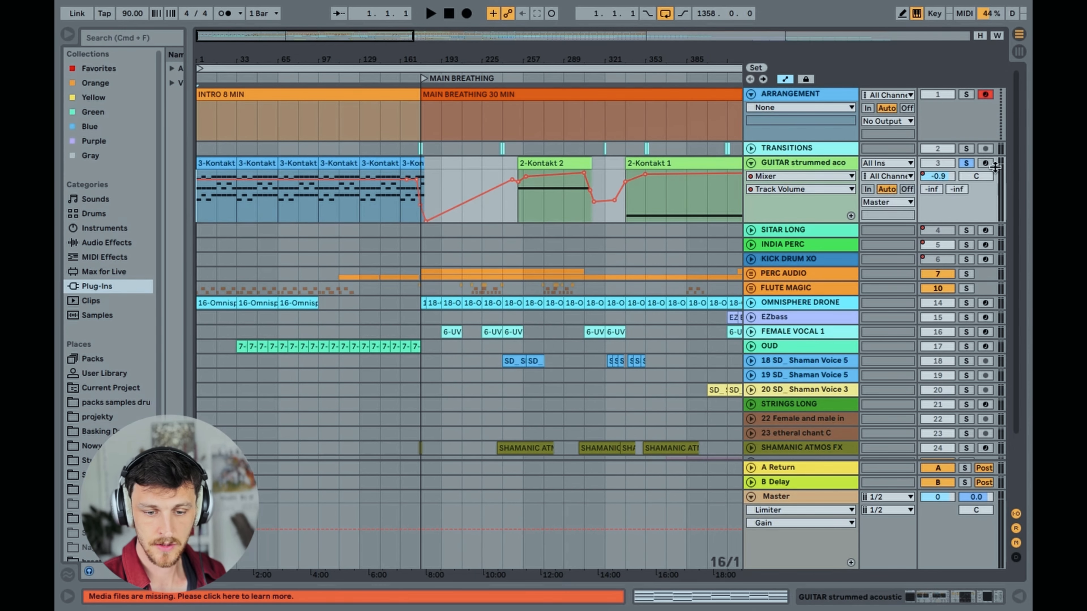
key(space)
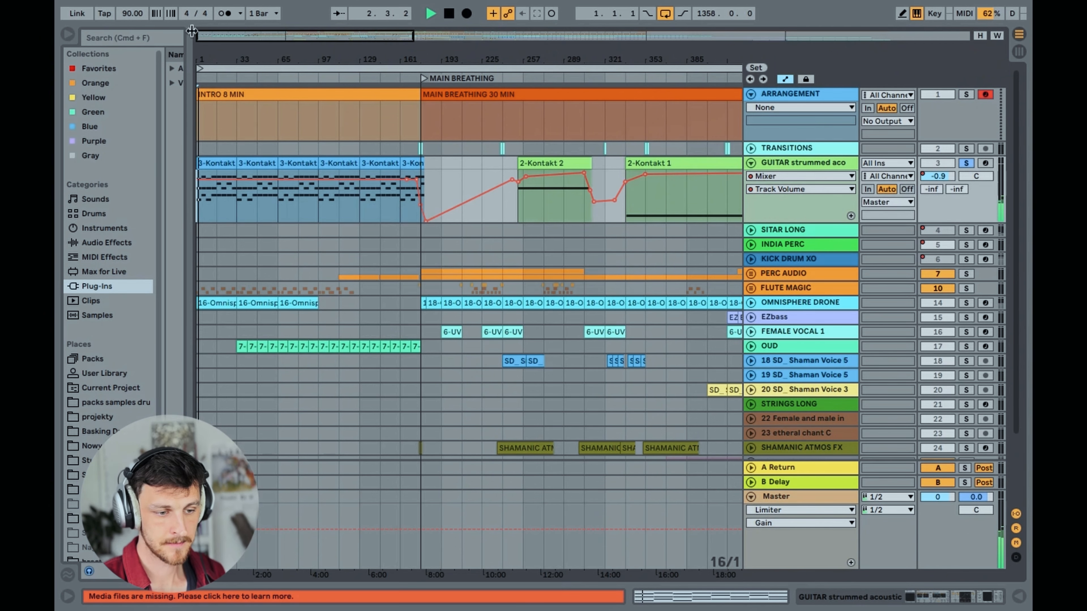
Open the intro's first 3-Kontakt 2 guitar clip, examine its chord notes in the piano roll, and close the editor
drag(240, 40, 212, 100)
drag(224, 36, 216, 48)
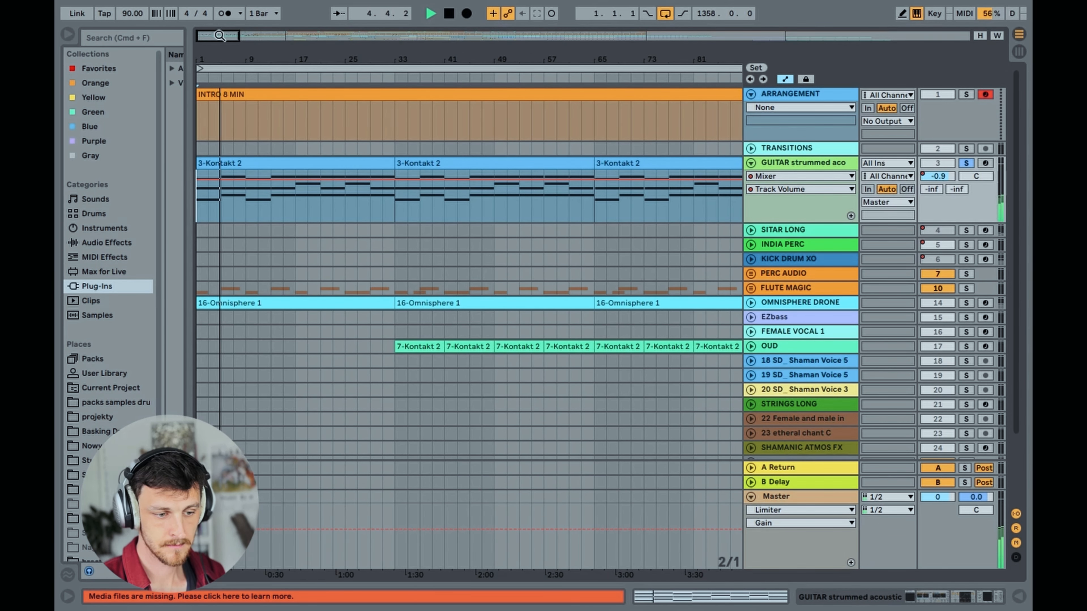
drag(214, 37, 214, 46)
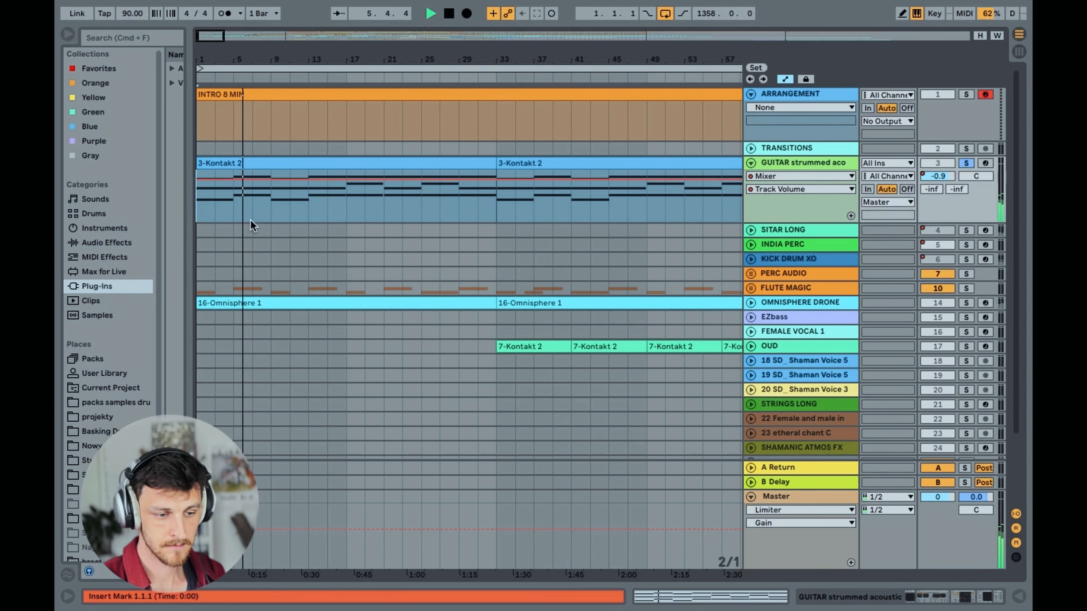
double_click(225, 165)
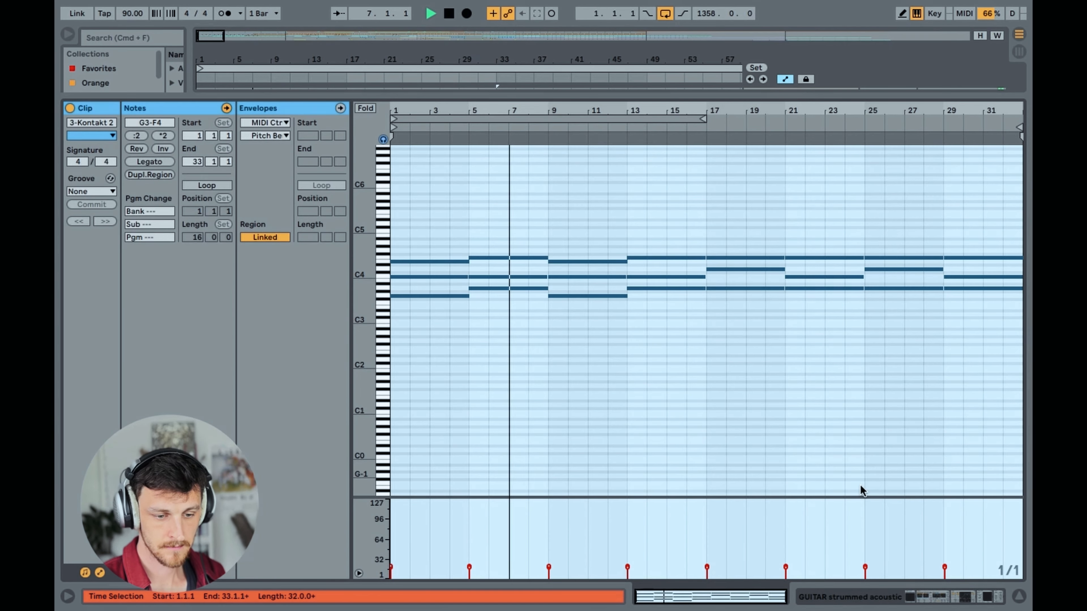
drag(364, 288, 389, 294)
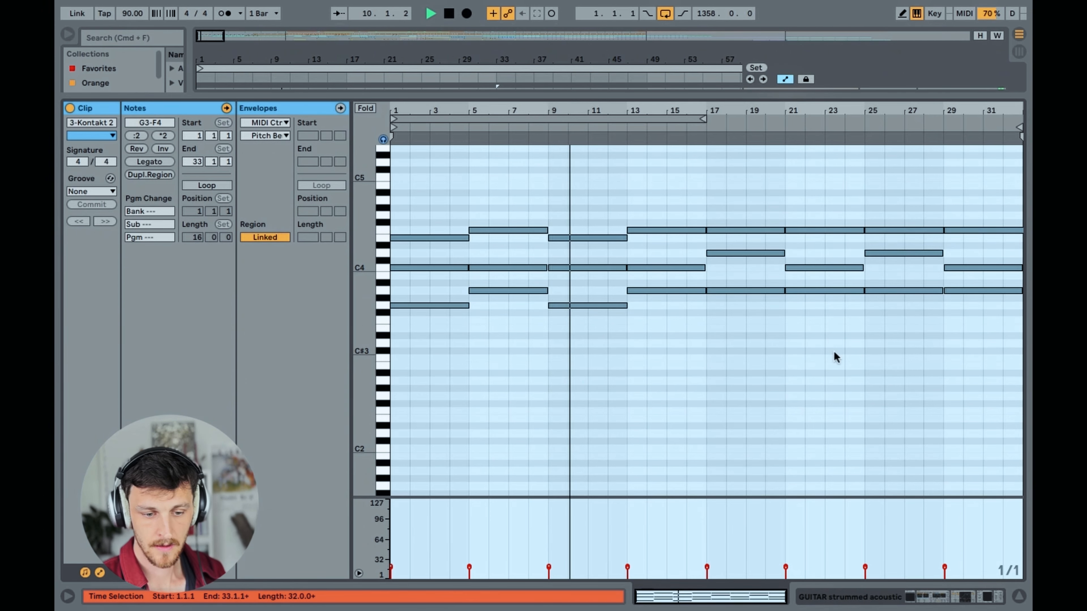
click(1018, 599)
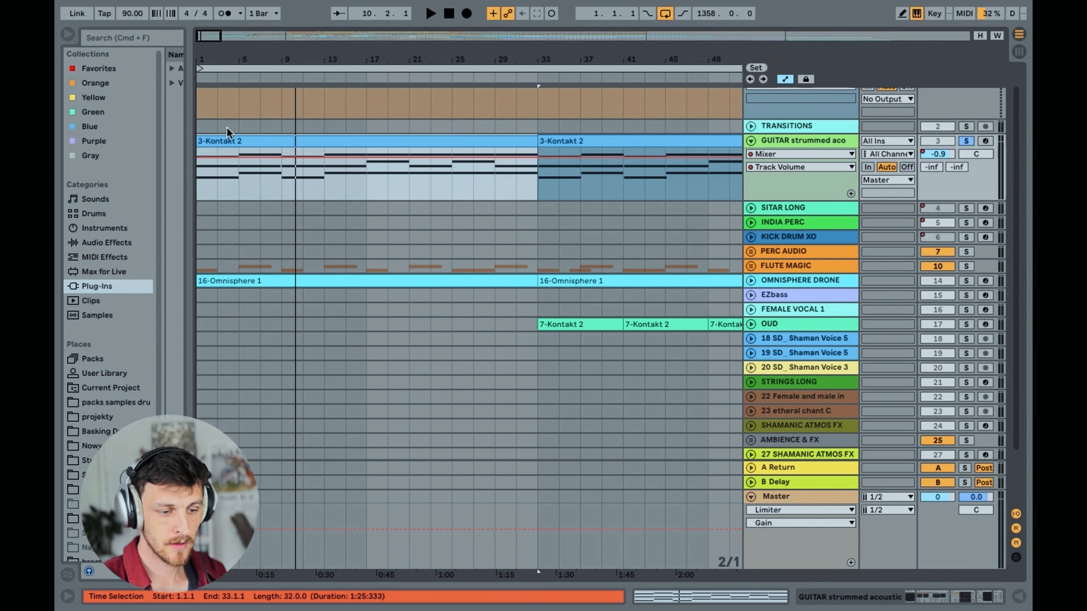
Examine the strummed guitar track's clips and volume automation from the intro through MAIN BREATHING up to INTEGRATION 1
drag(212, 39, 209, 2)
click(205, 180)
click(197, 179)
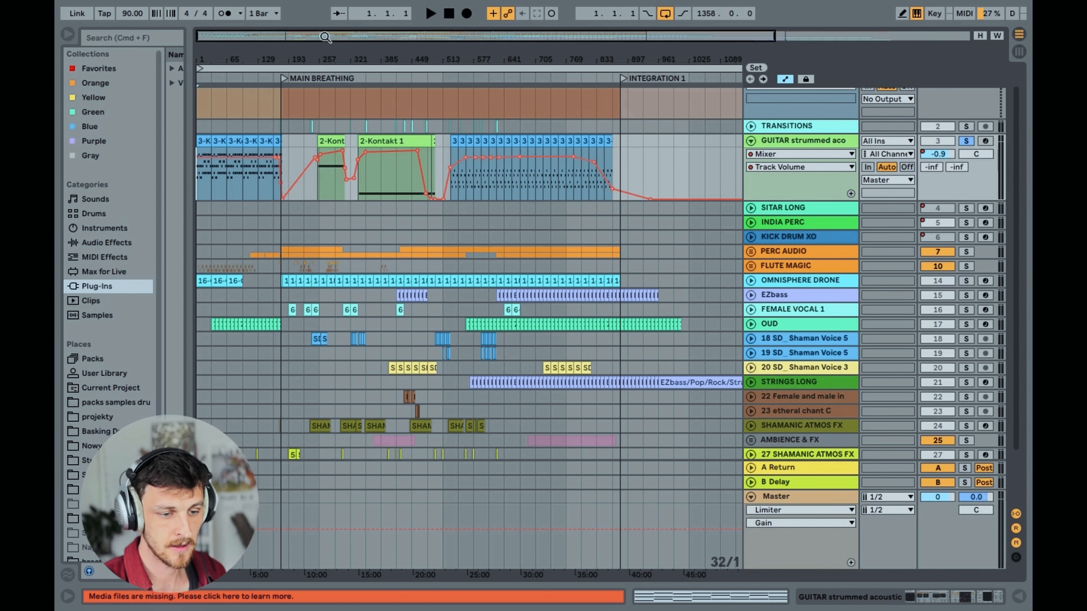
drag(320, 36, 251, 38)
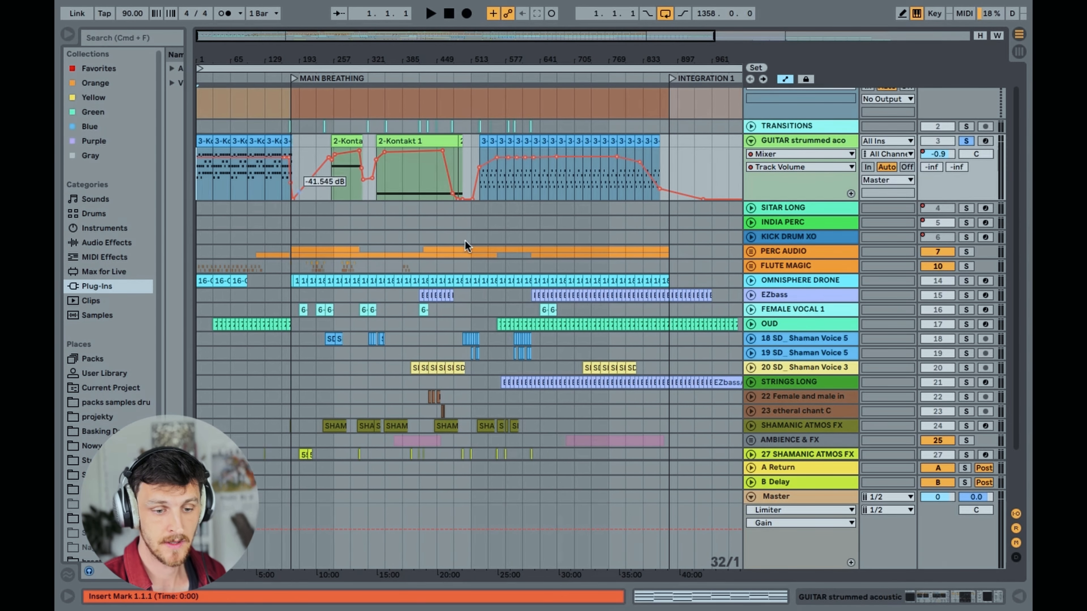
click(793, 140)
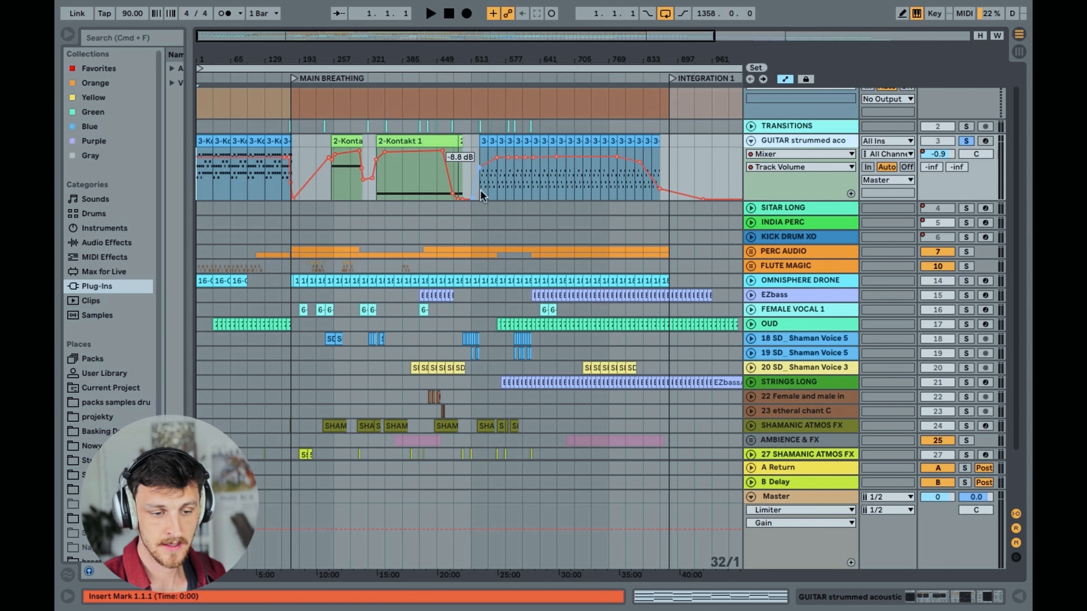
mouse_move(323, 49)
mouse_down()
mouse_move(324, 67)
mouse_move(323, 50)
mouse_up()
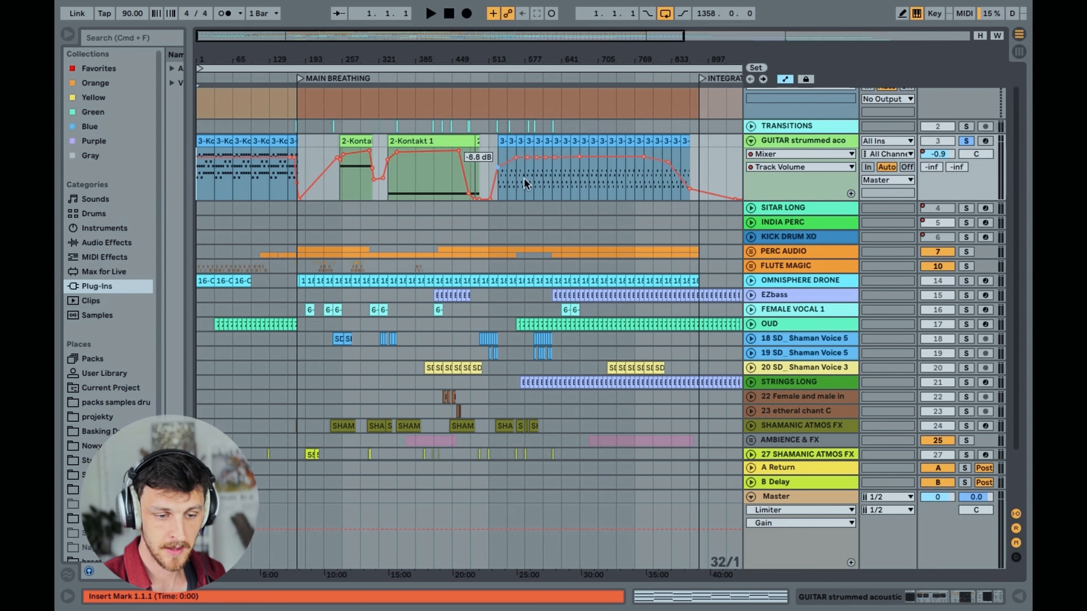
Listen to the soloed guitar from 577.1.1, within the late MAIN BREATHING run of 3-Kontakt clips
click(516, 179)
drag(497, 40, 498, 72)
click(421, 193)
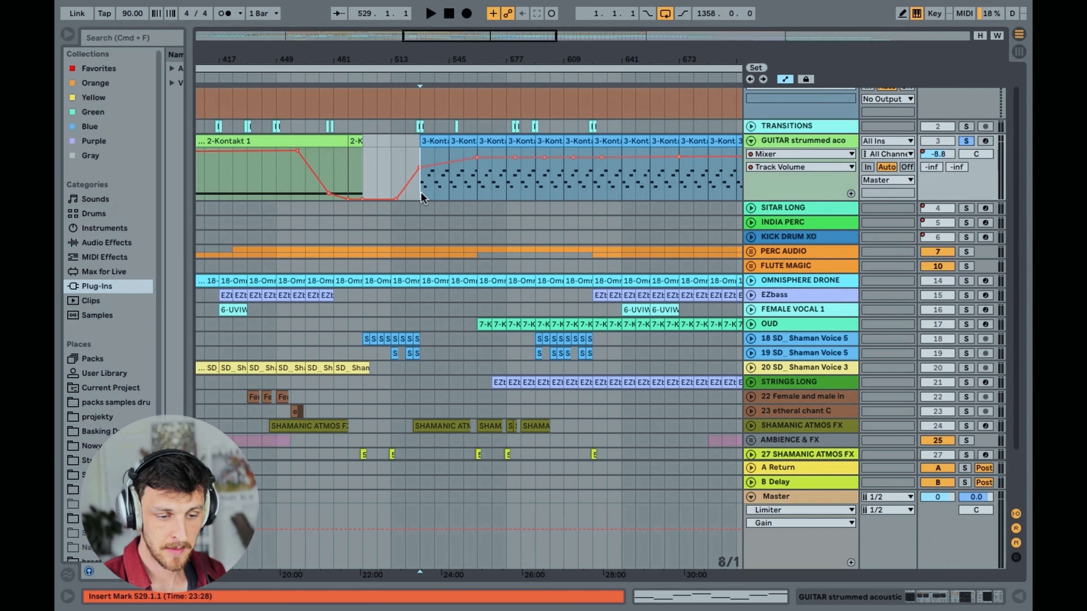
click(507, 180)
drag(472, 37, 486, 11)
key(space)
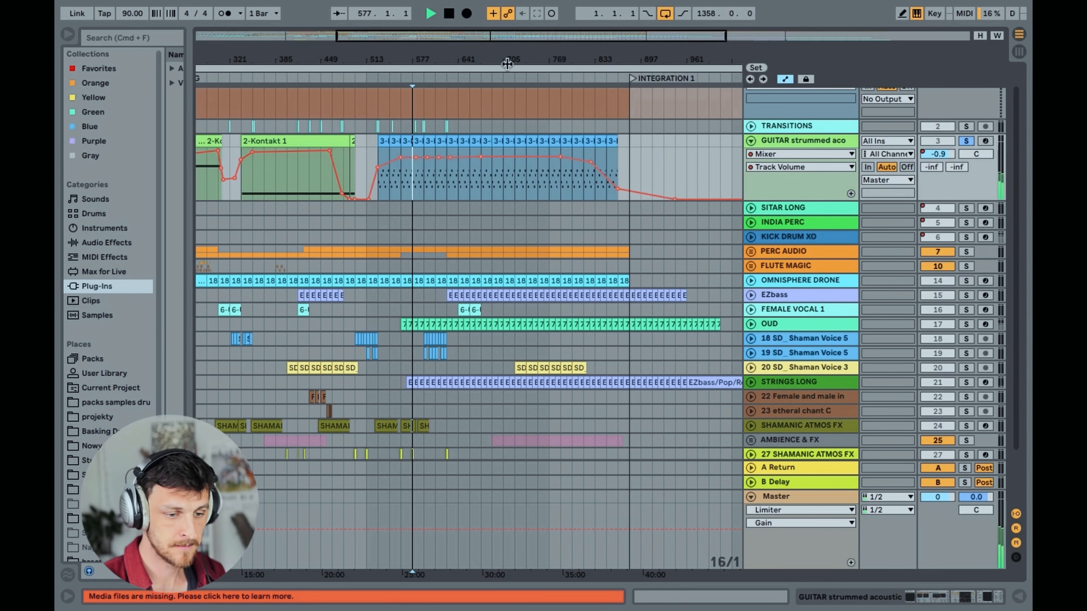
Open one of the late MAIN BREATHING guitar clips, examine its single-note pattern, and close the editor
drag(427, 37, 446, 61)
double_click(536, 142)
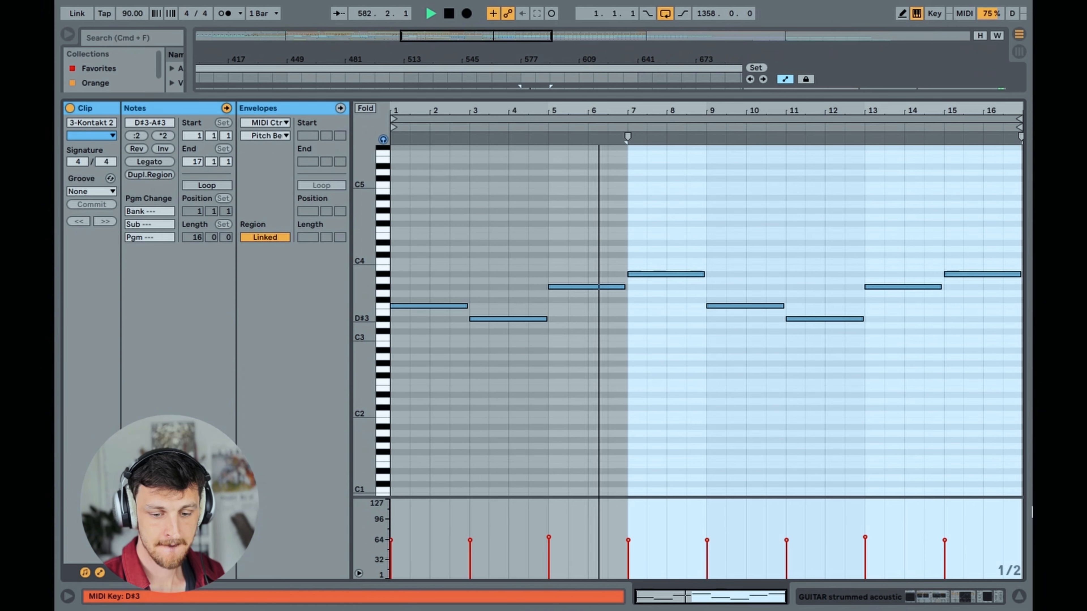
click(1017, 595)
Listen again to the soloed guitar from the start of the arrangement at 1.1.1
drag(479, 37, 479, 2)
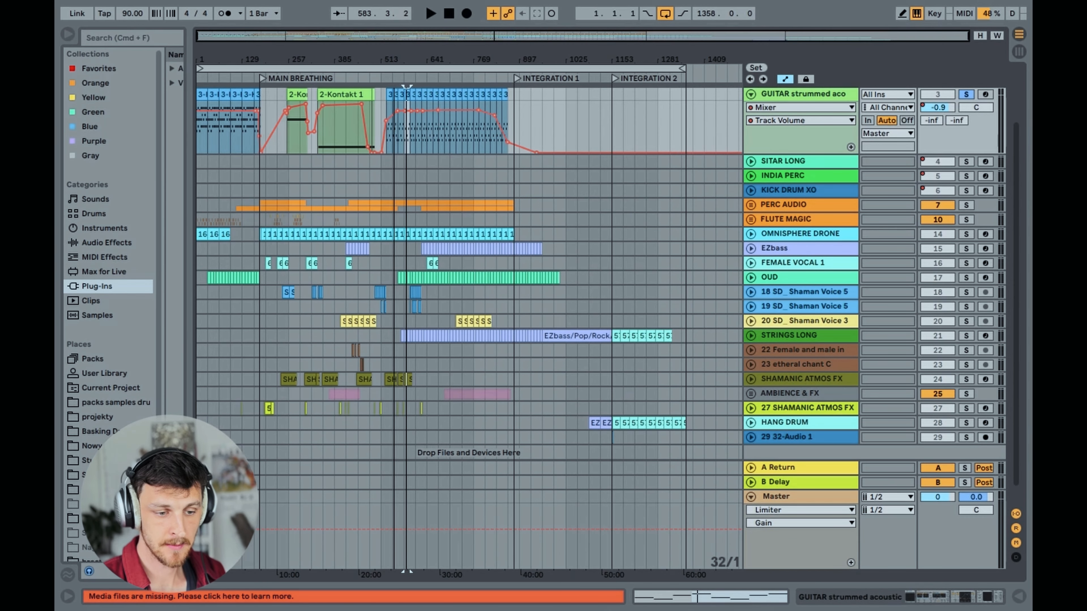
click(199, 137)
scroll(263, 257, up, 3)
key(space)
click(201, 149)
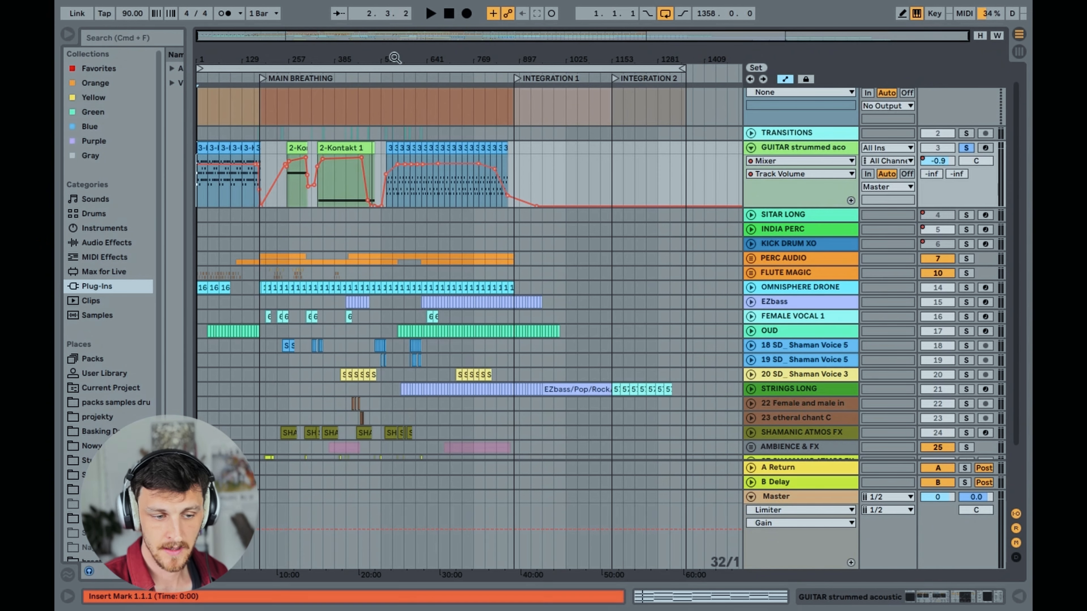
Listen to the guitar from 529.1.1 for comparison with the intro
drag(414, 36, 465, 85)
click(350, 157)
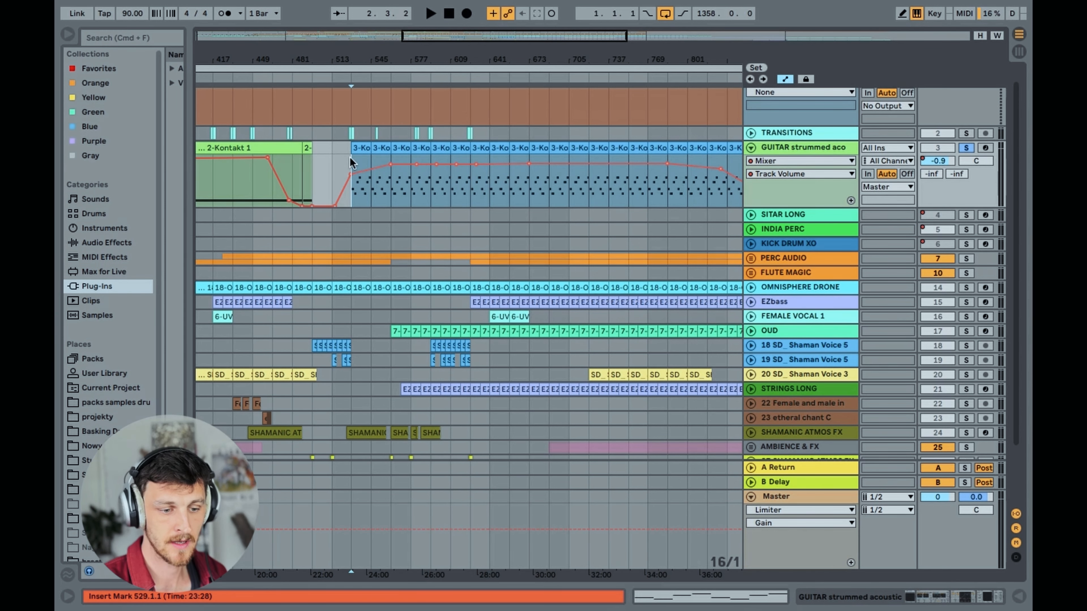
mouse_move(499, 36)
mouse_down()
mouse_move(499, 17)
mouse_move(475, 41)
mouse_move(368, 41)
mouse_move(366, 23)
mouse_up()
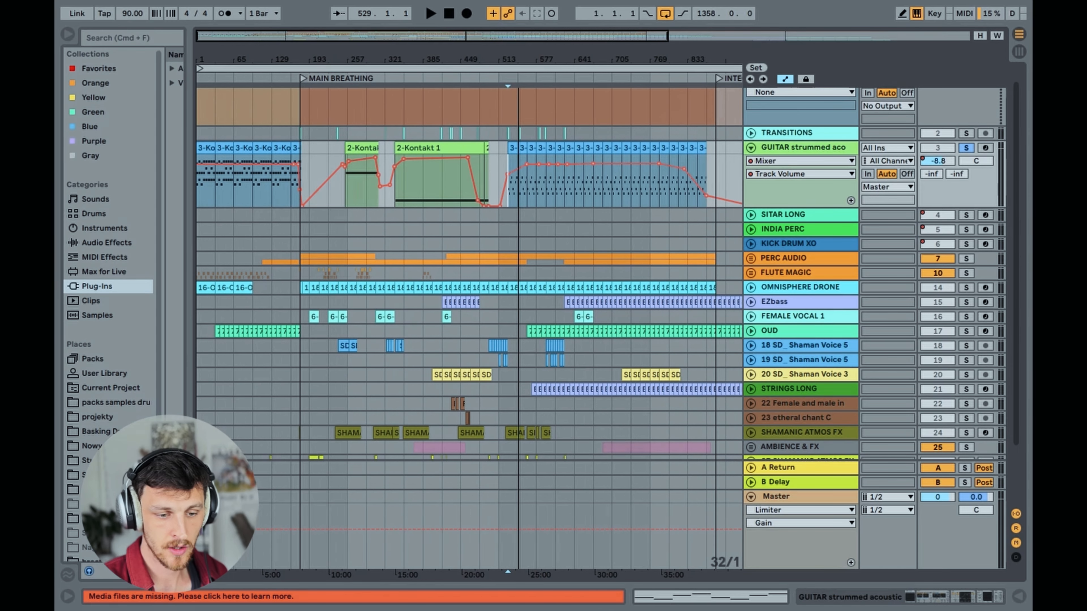
Open the guitar track's Kontakt instrument, examine the Strummed Acoustic 2 - 6-String settings, and close its window
click(799, 148)
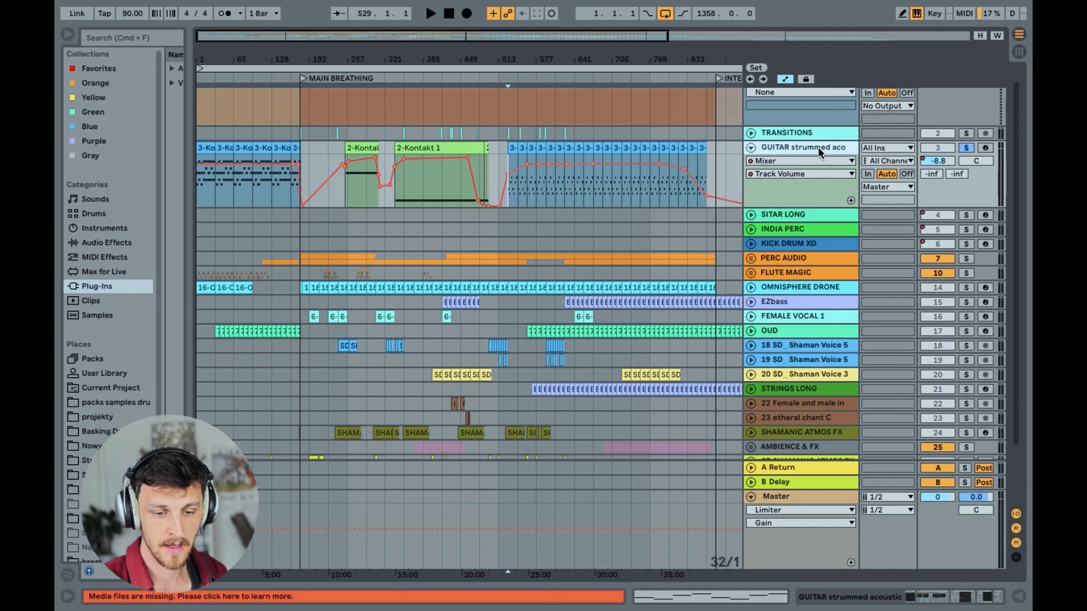
click(947, 597)
click(103, 442)
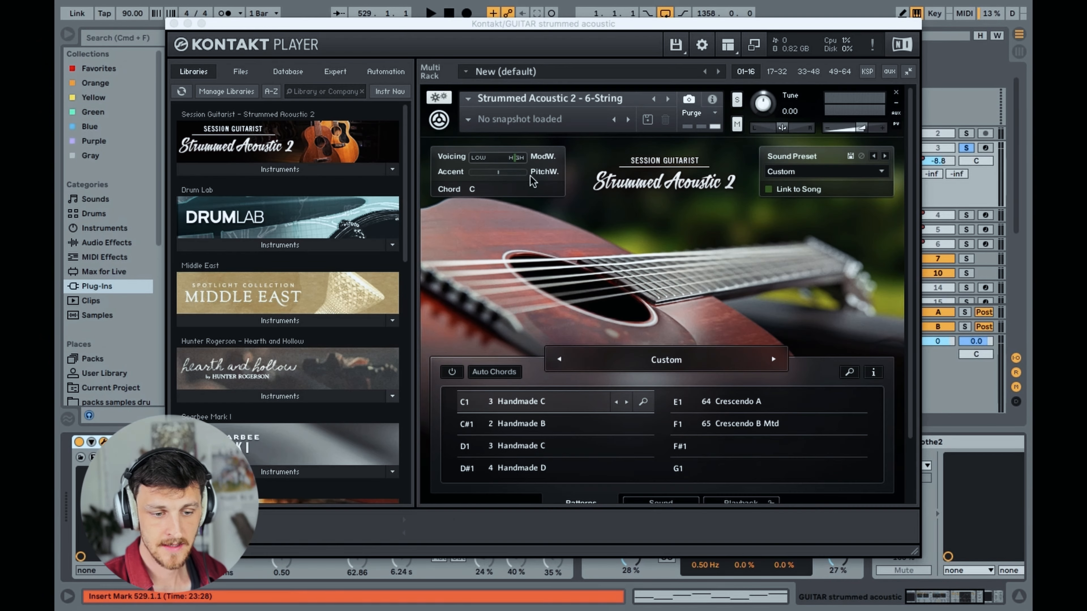
drag(545, 27, 521, 20)
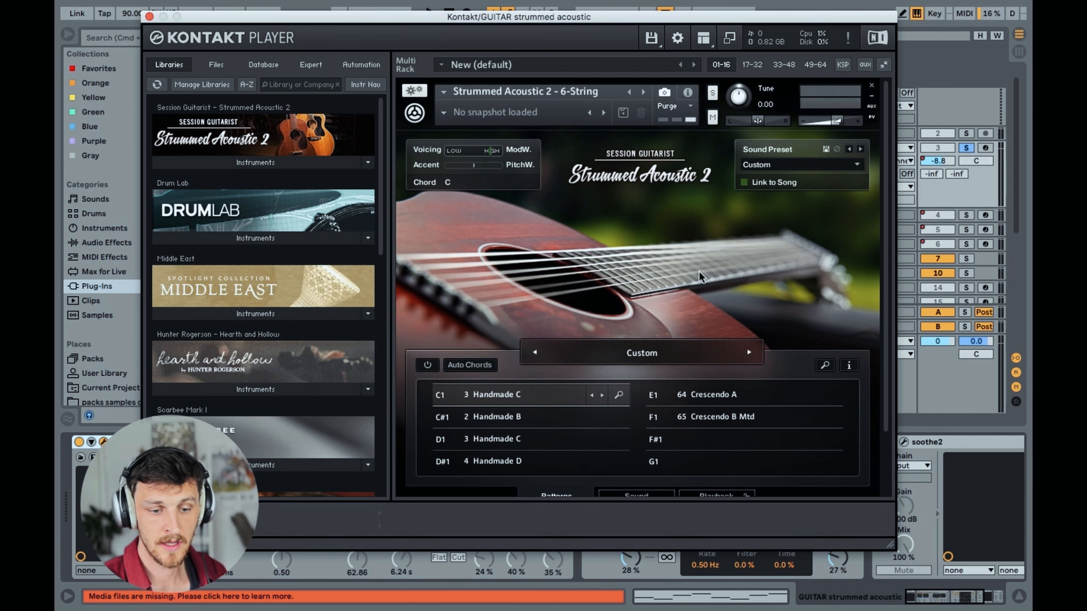
click(149, 18)
Examine the guitar's Track Volume automation, including the fade-in before the 2-Kontakt 2 clip in MAIN BREATHING
drag(240, 59, 280, 84)
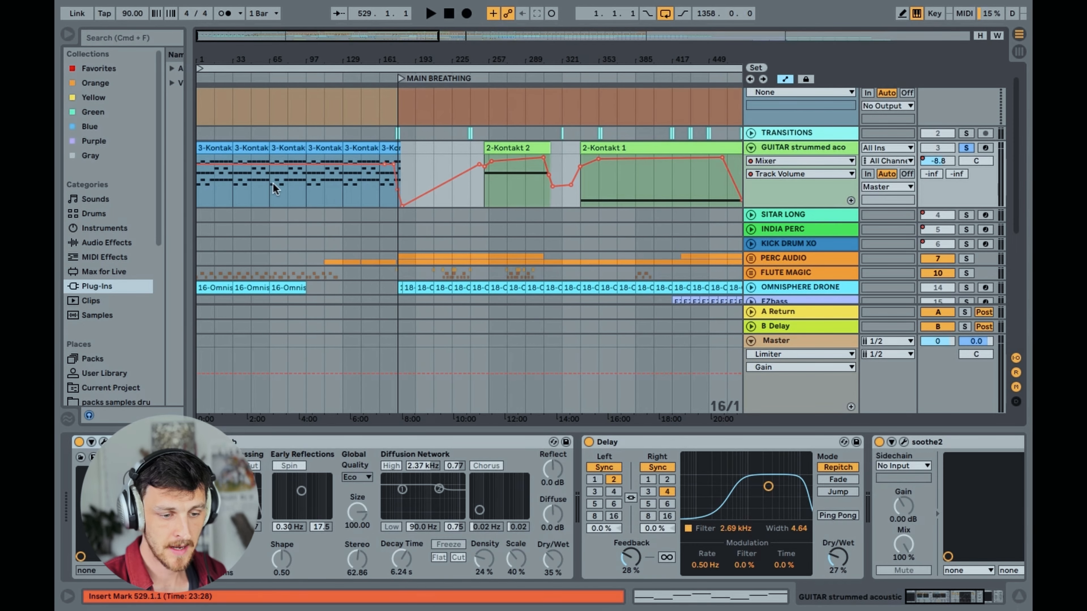
click(442, 184)
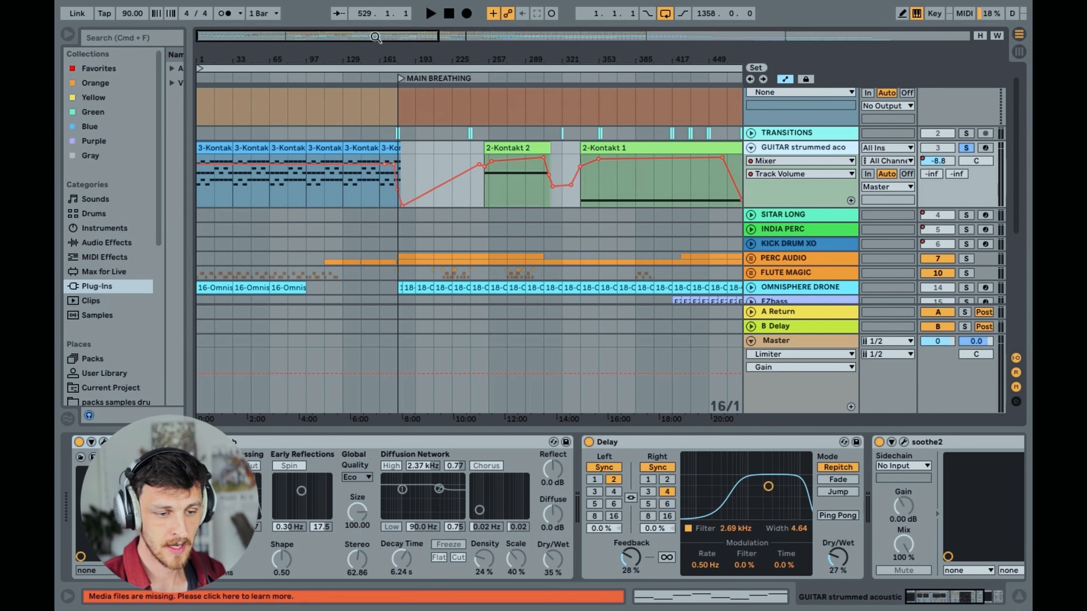
drag(374, 37, 374, 11)
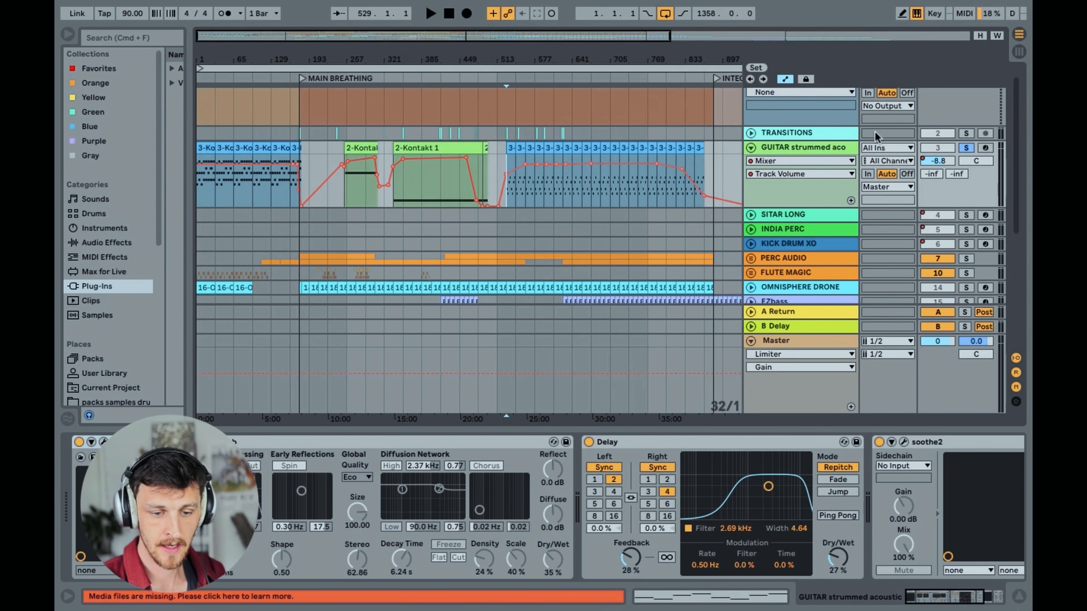
click(794, 176)
click(795, 177)
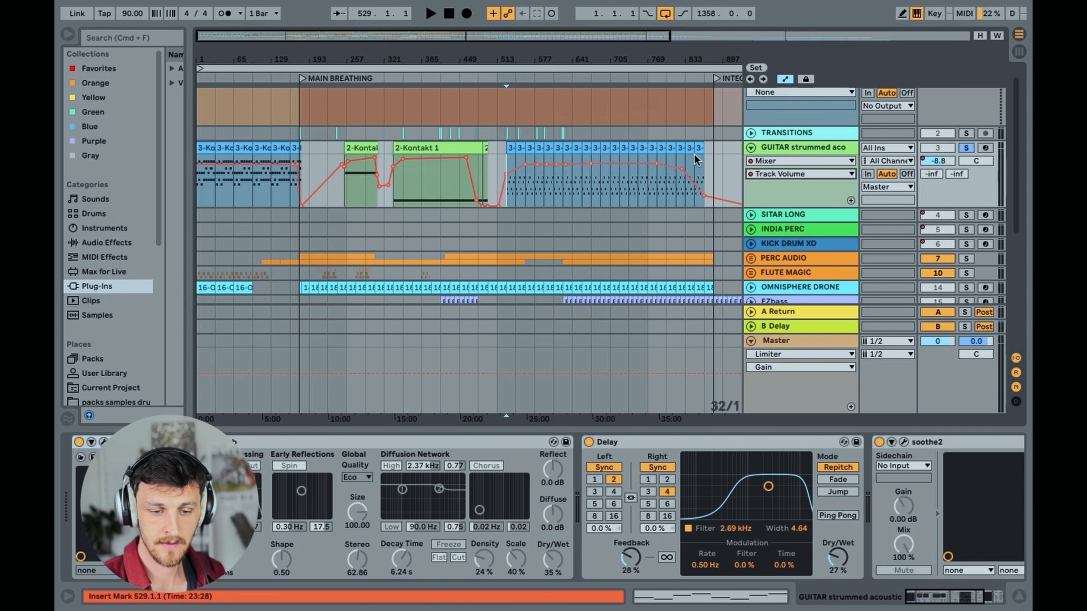
Display the Reverb's Device On automation on the guitar track instead of the Mixer's volume
click(802, 161)
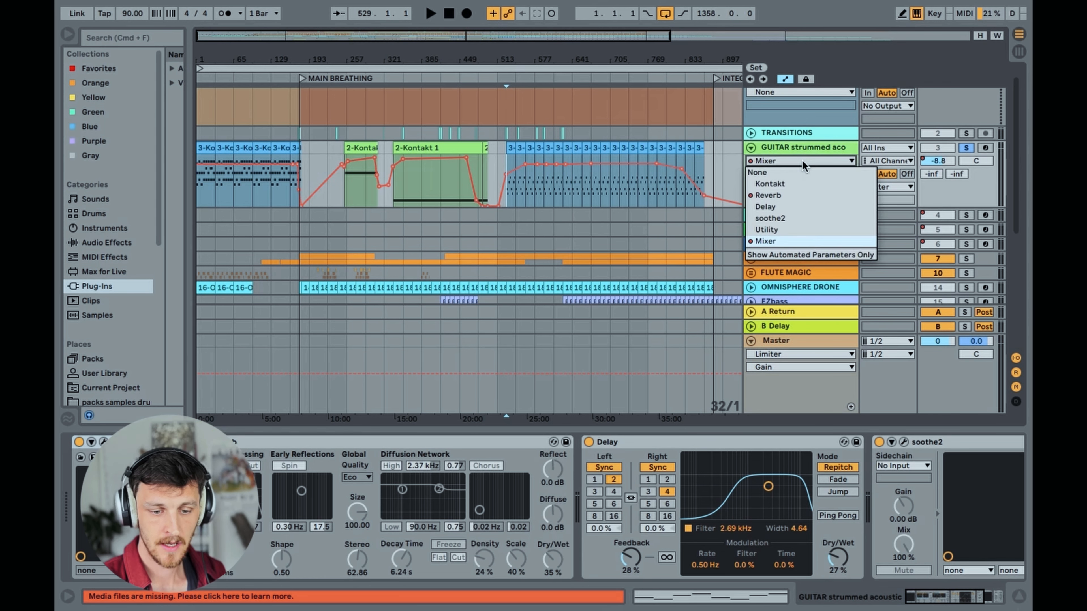
click(780, 197)
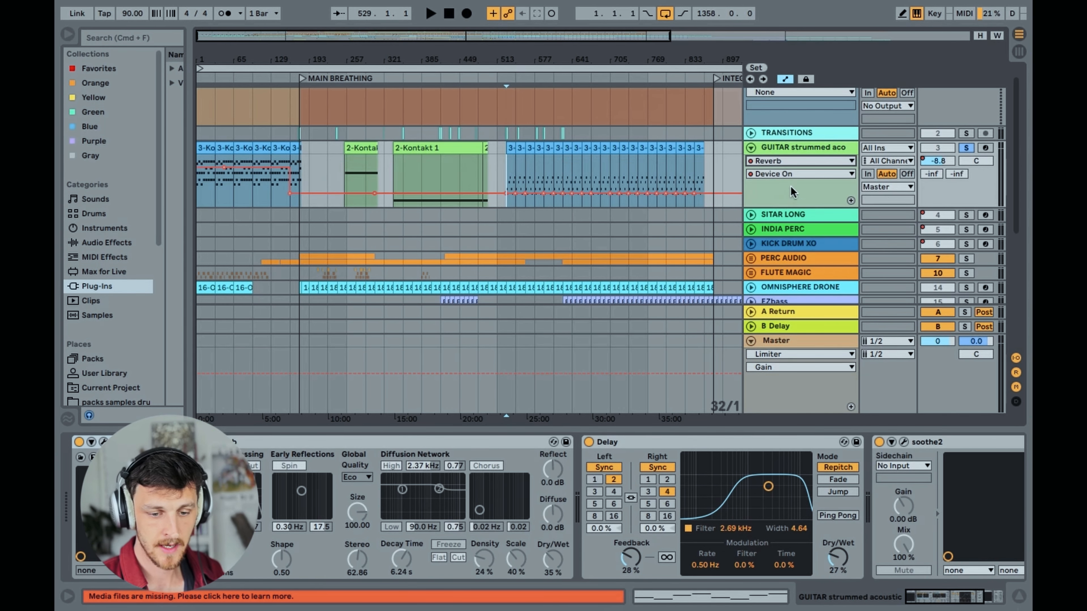
drag(219, 36, 252, 89)
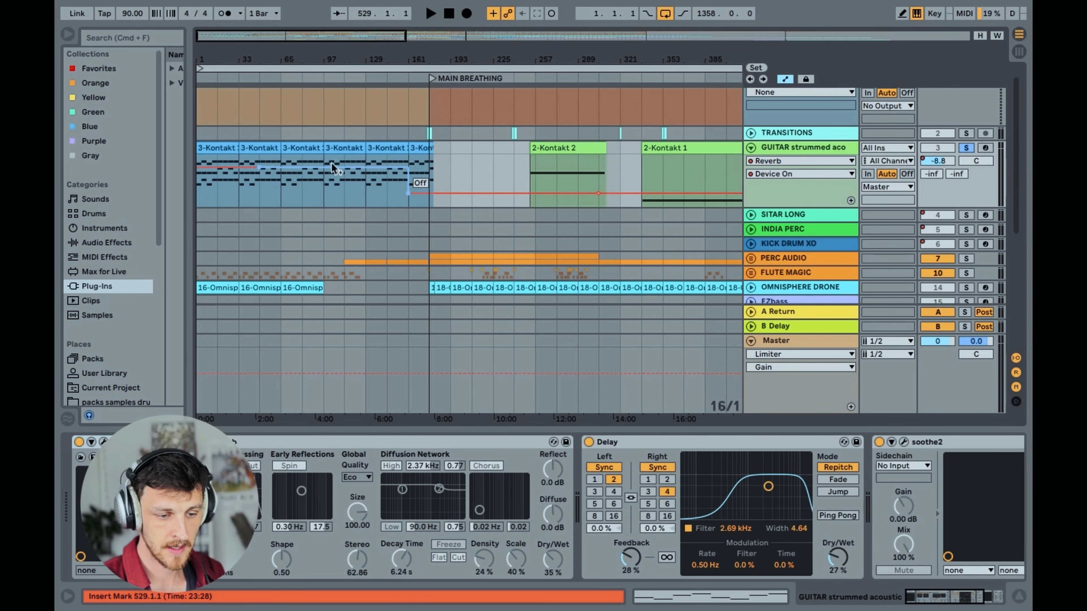
Compare the Reverb's on/off state at 1.1.1 in the intro and at 257.1.1 in MAIN BREATHING
click(199, 186)
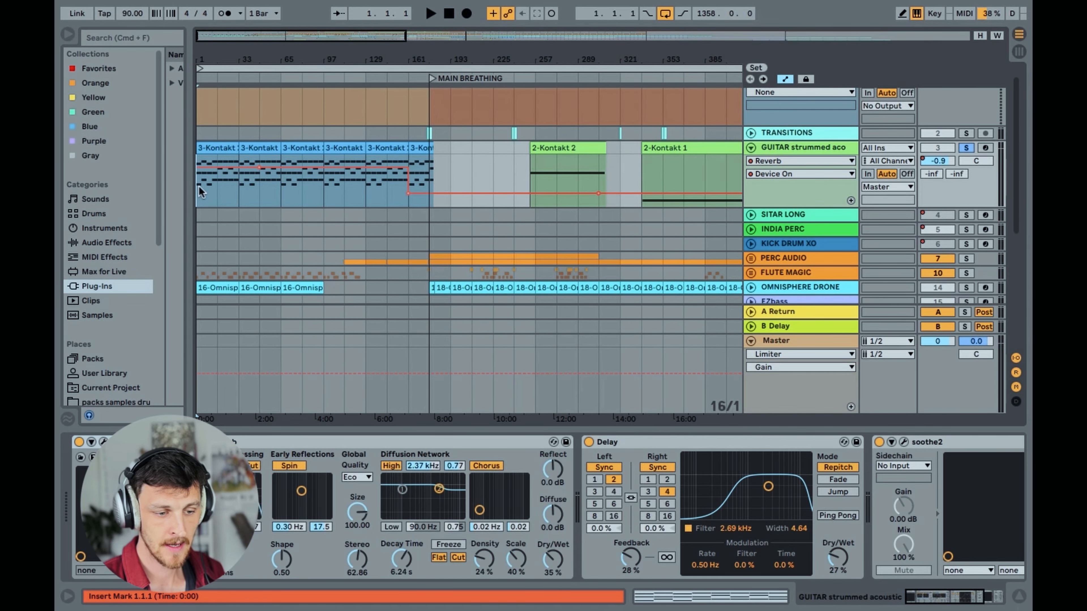
click(260, 167)
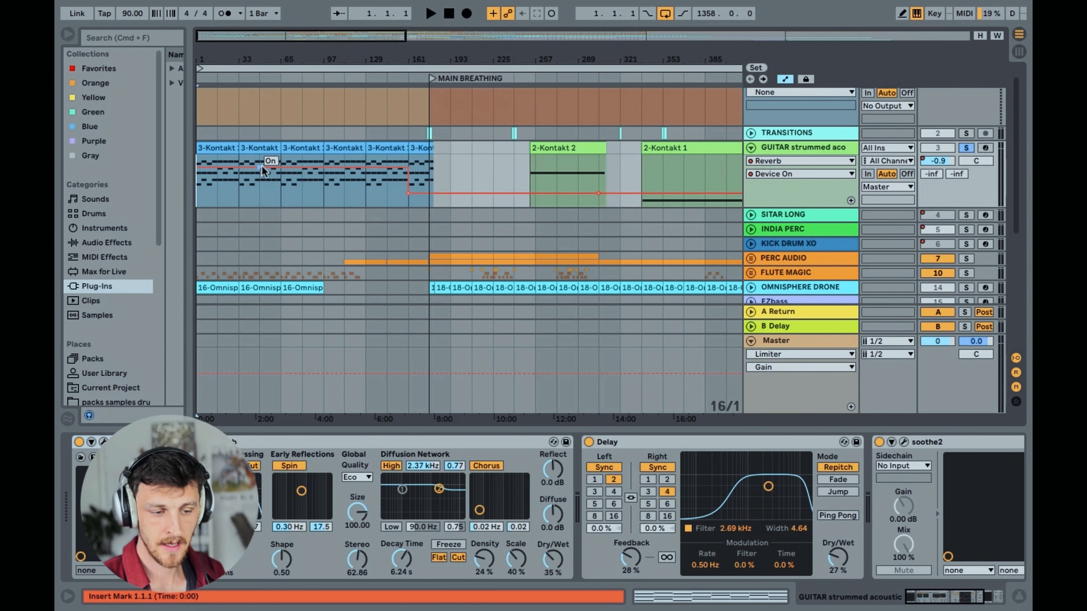
click(536, 167)
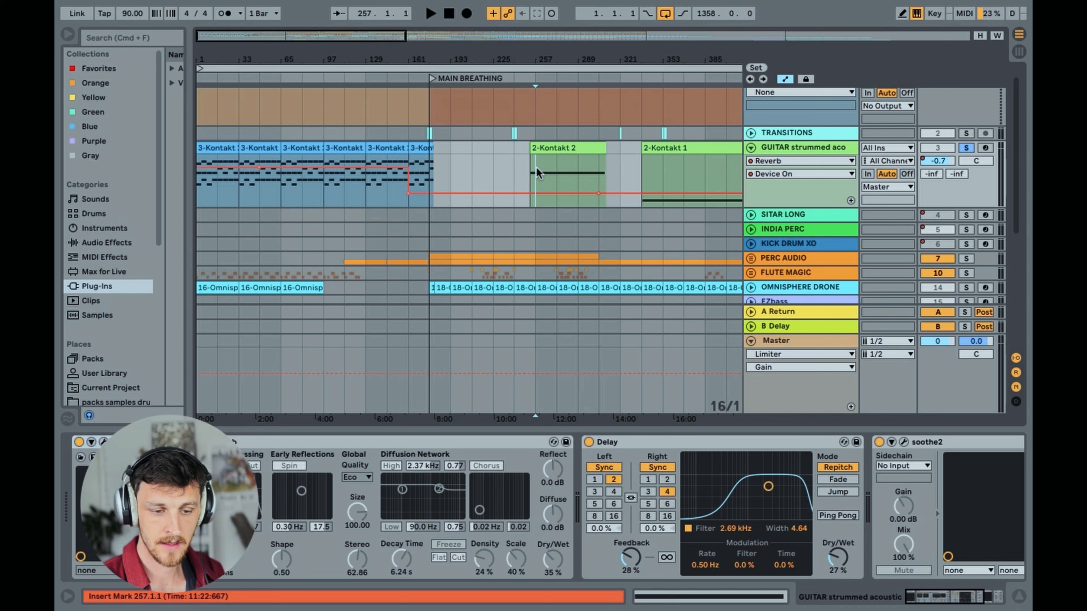
Listen to the intro guitar from 1.1.1 with the Reverb switched on
click(198, 195)
drag(231, 38, 246, 38)
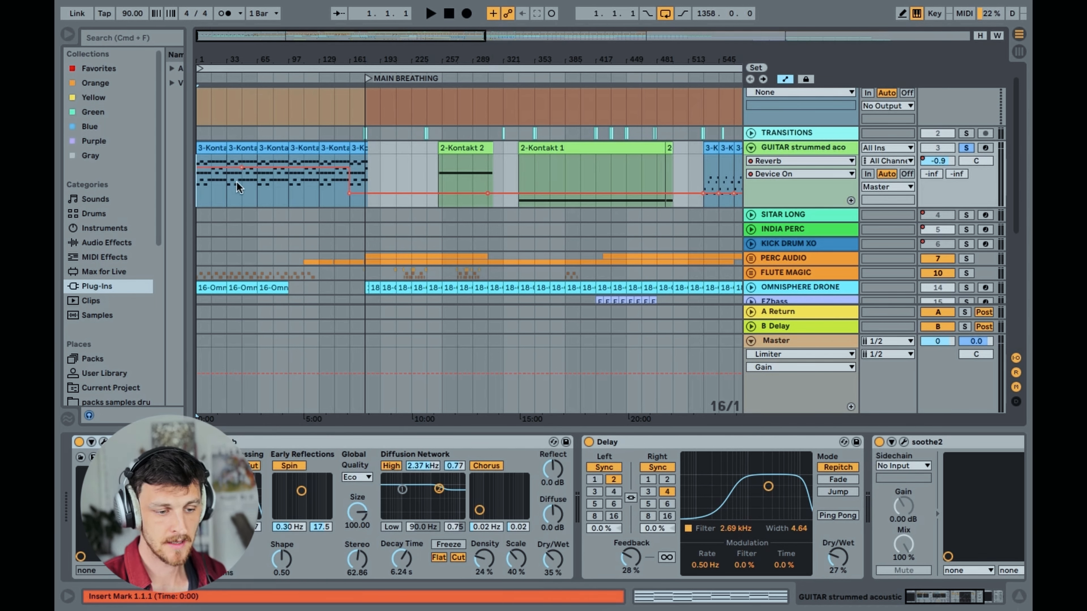
key(space)
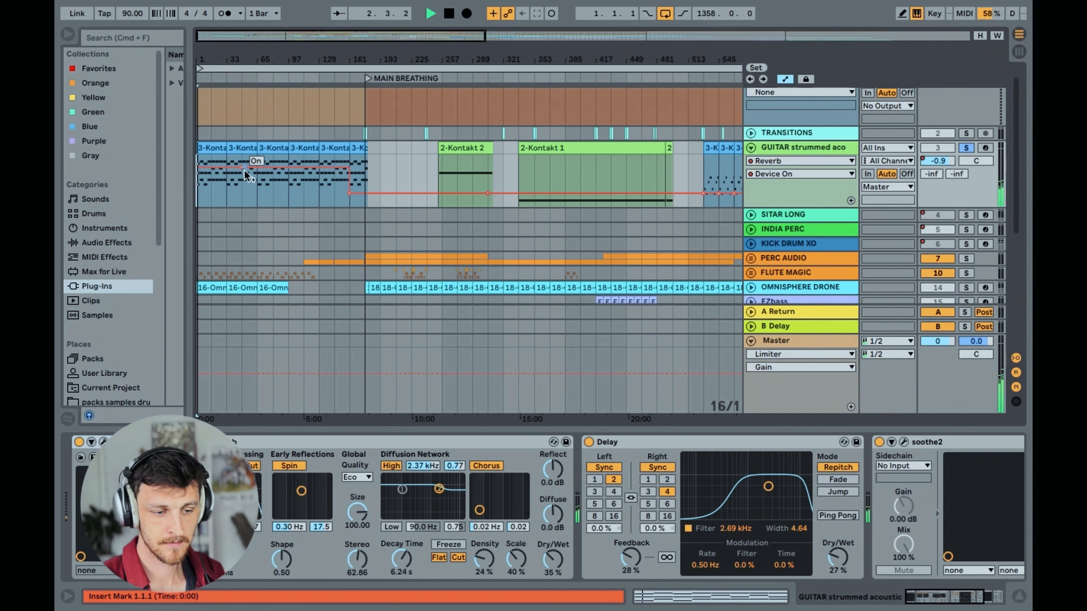
key(space)
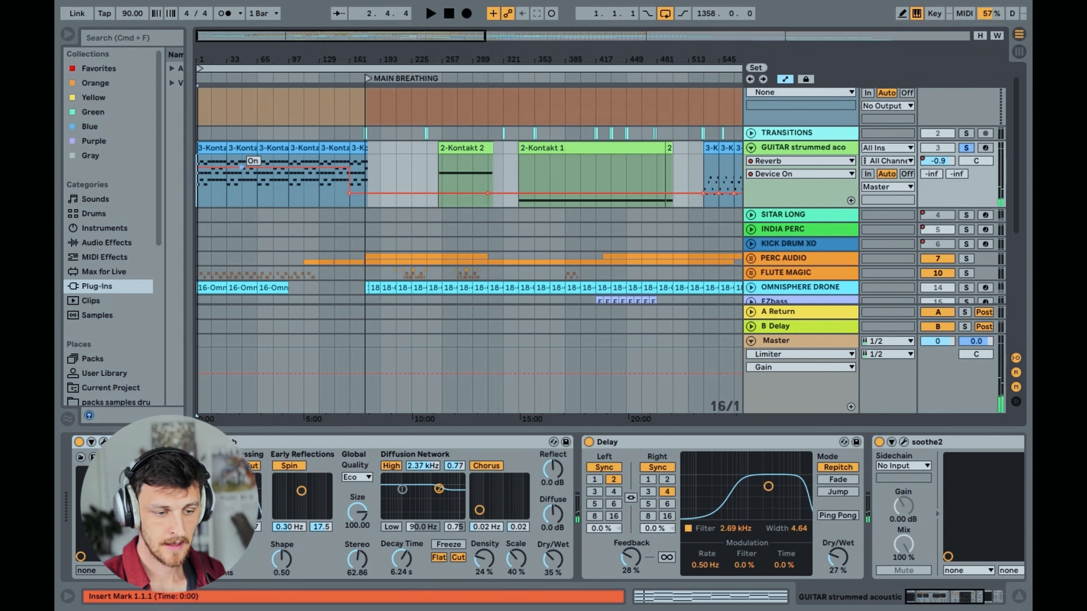
Compare the intro guitar without and with reverb by setting its Device On automation to Off and back to On, playing from 1.1.1 each time
drag(244, 168, 243, 194)
key(space)
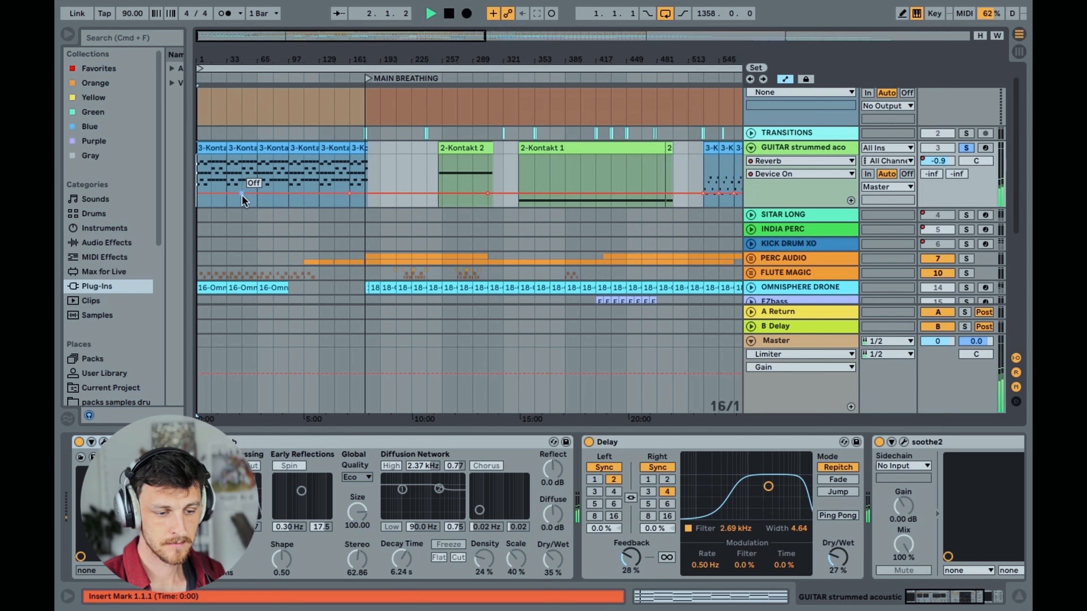
key(space)
drag(242, 194, 242, 168)
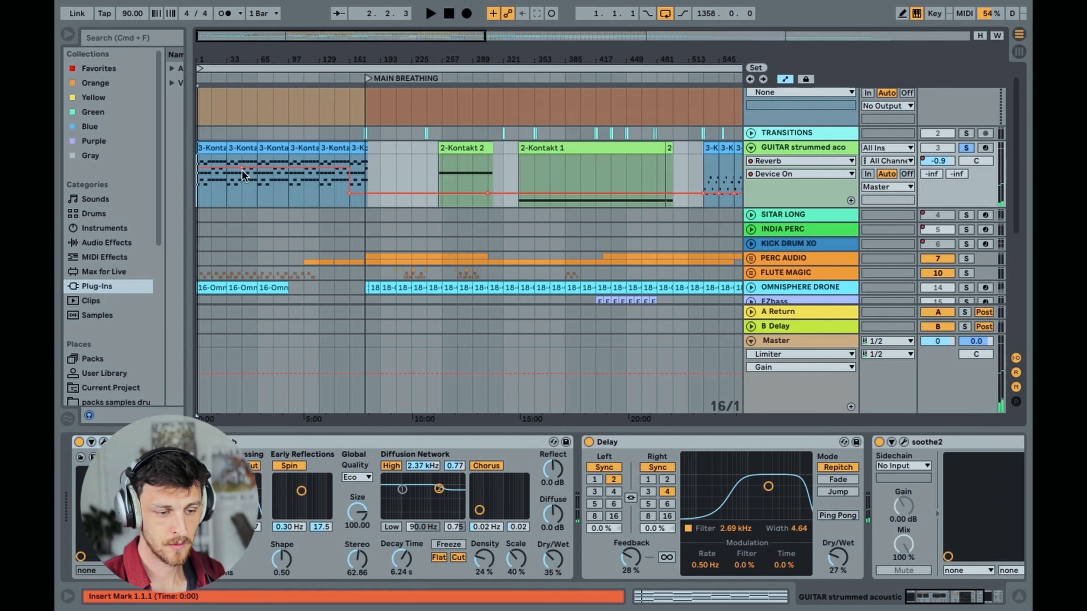
key(space)
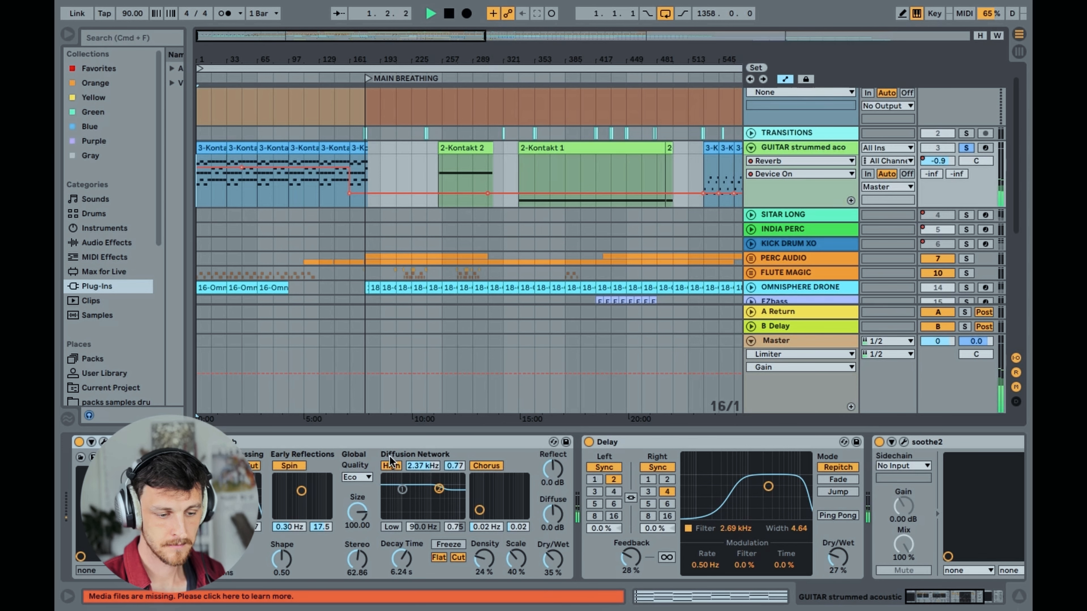
Listen to the guitar from 257.1.1 in MAIN BREATHING, where the Reverb's Device On automation is Off
key(space)
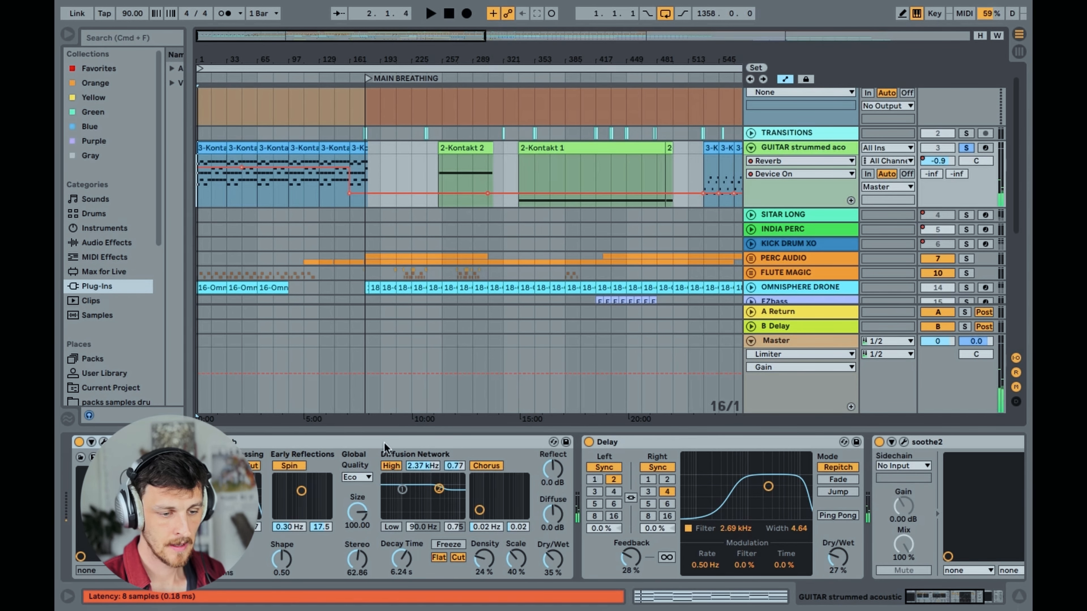
scroll(469, 240, up, 3)
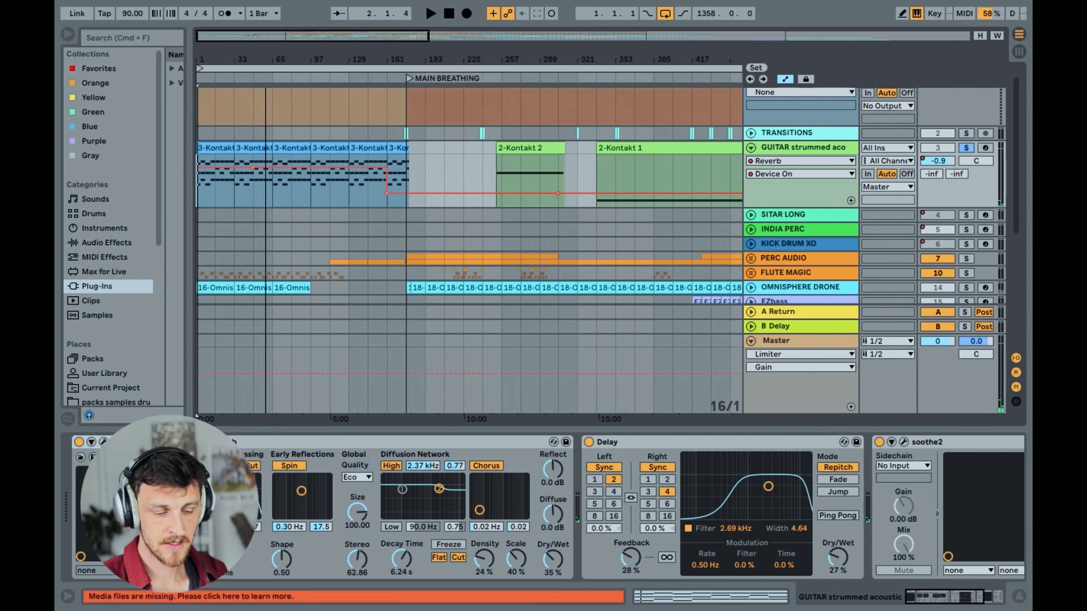
scroll(469, 240, down, 3)
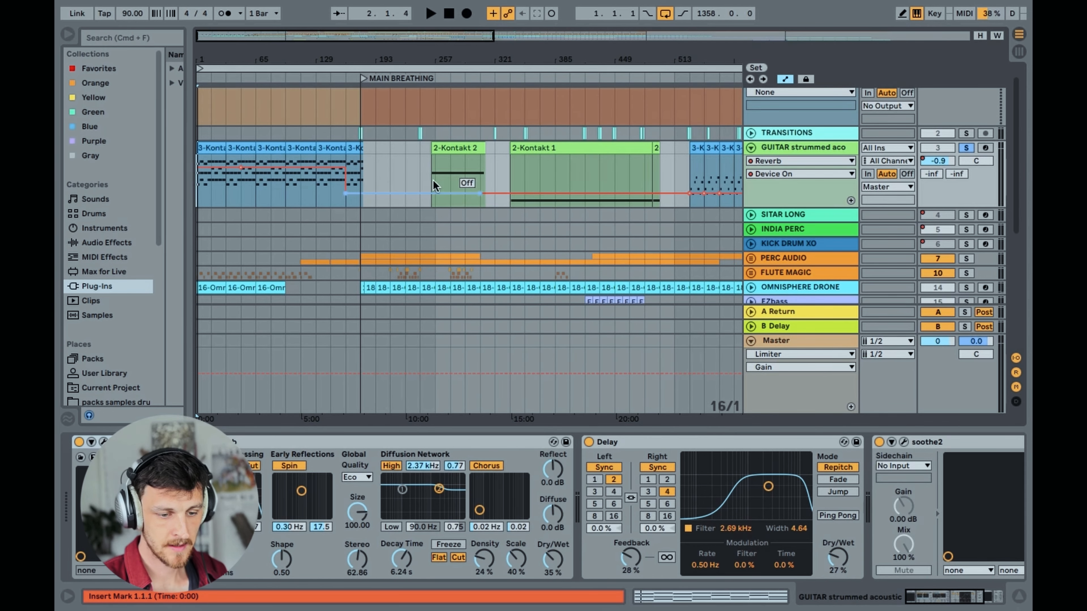
click(470, 182)
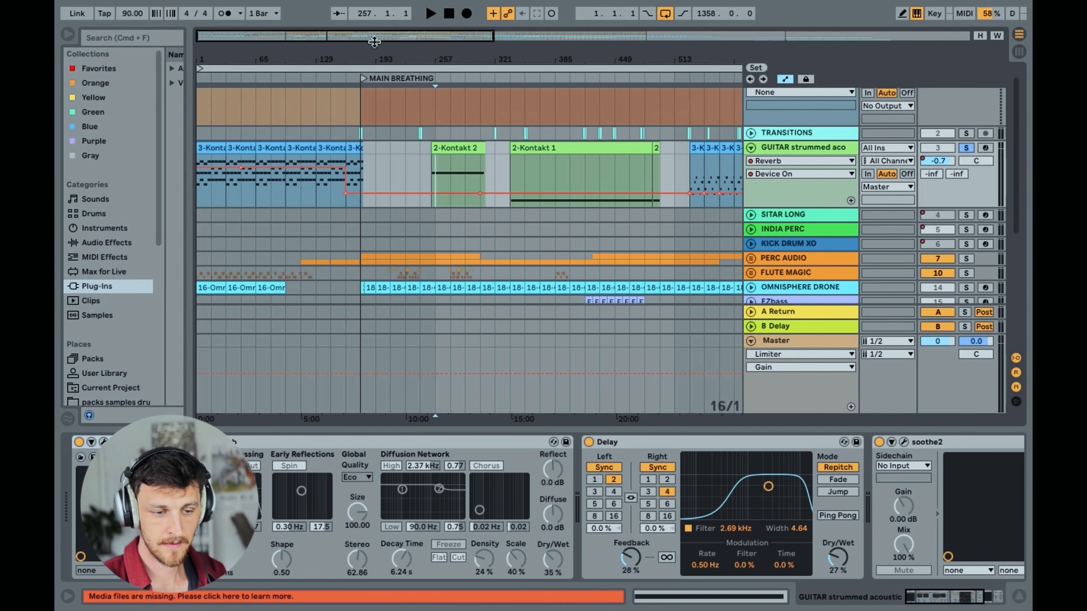
drag(373, 39, 369, 63)
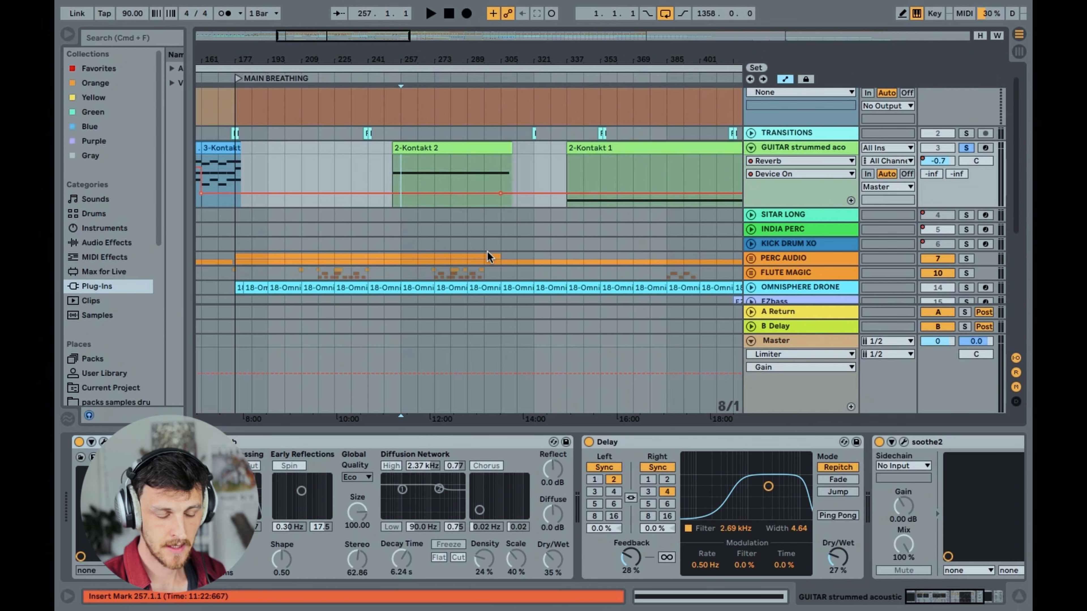
key(space)
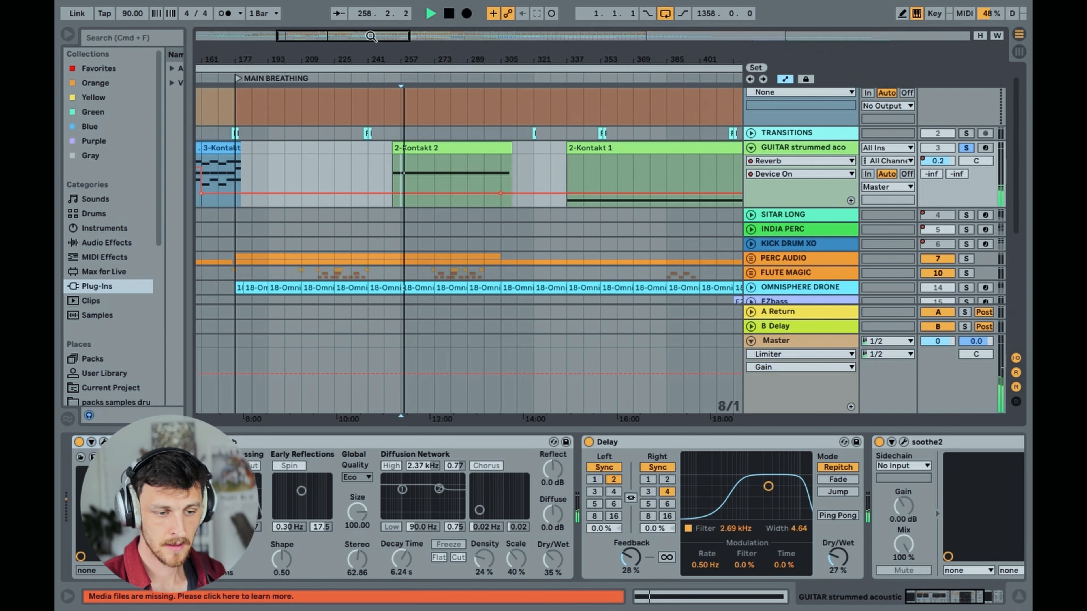
key(space)
Compare the guitar with its Delay switched off and back on while playing from 257.1.1
drag(371, 36, 371, 5)
click(814, 149)
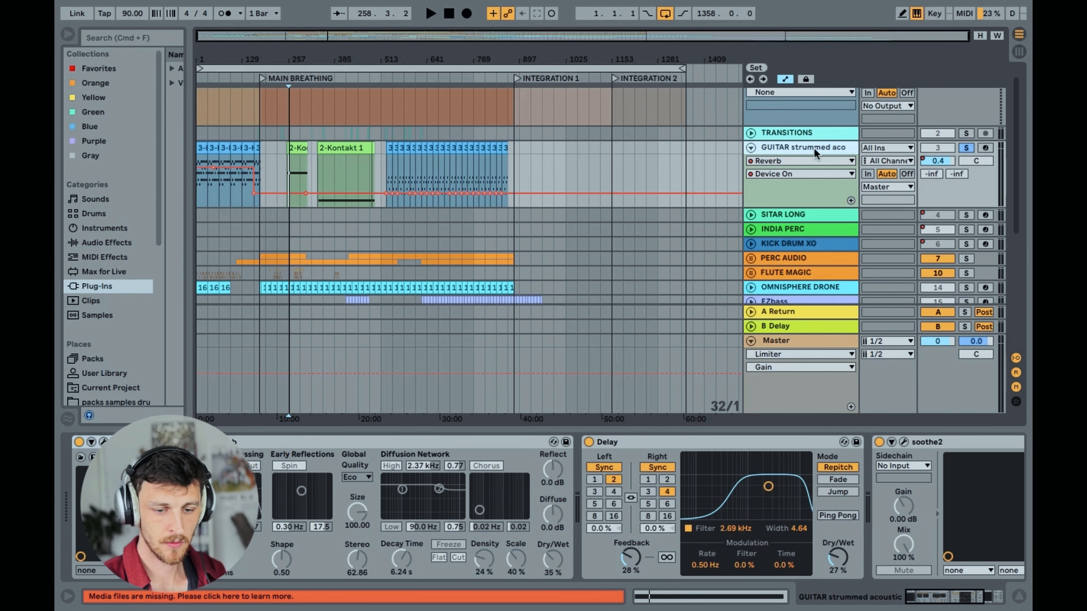
click(936, 605)
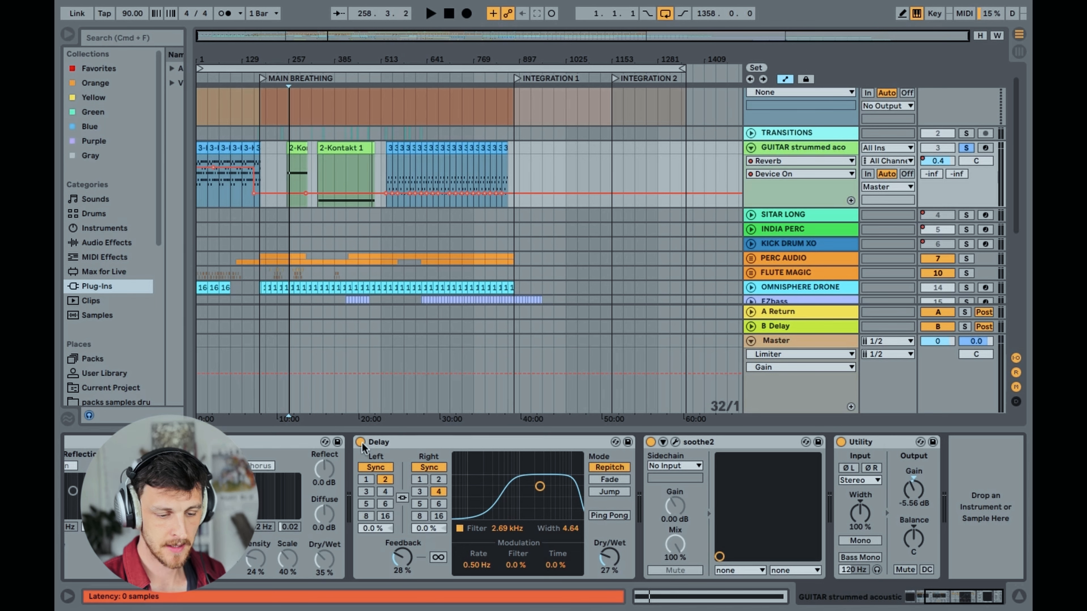
key(space)
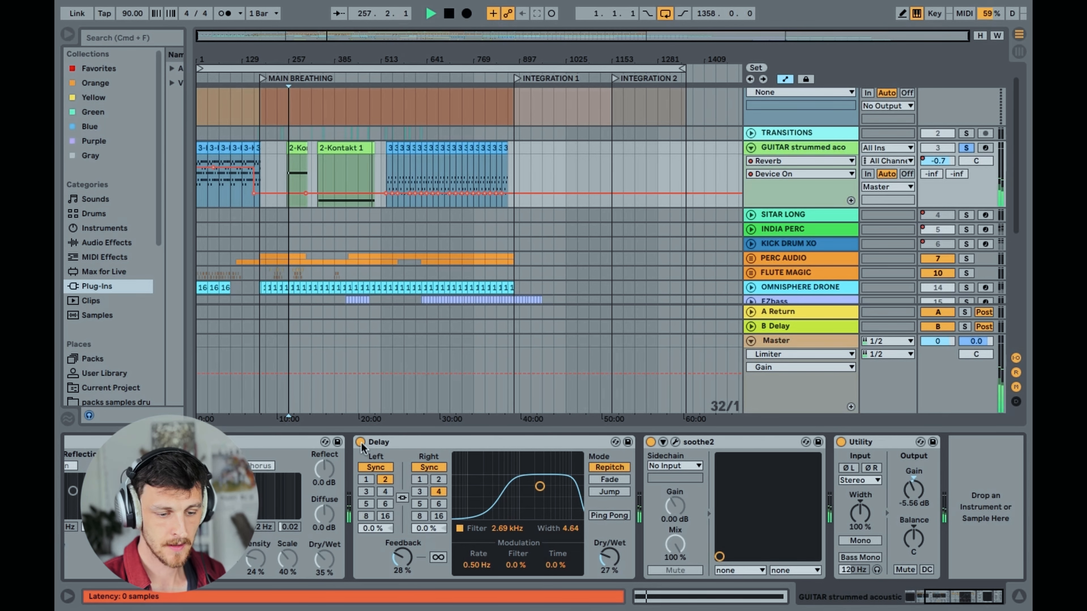
click(361, 442)
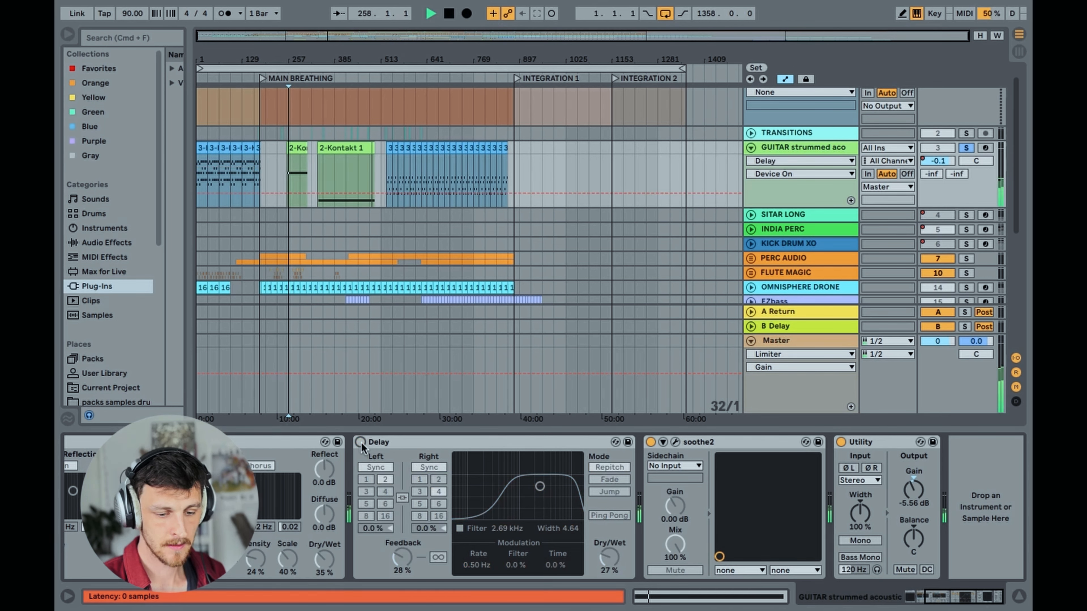
click(361, 442)
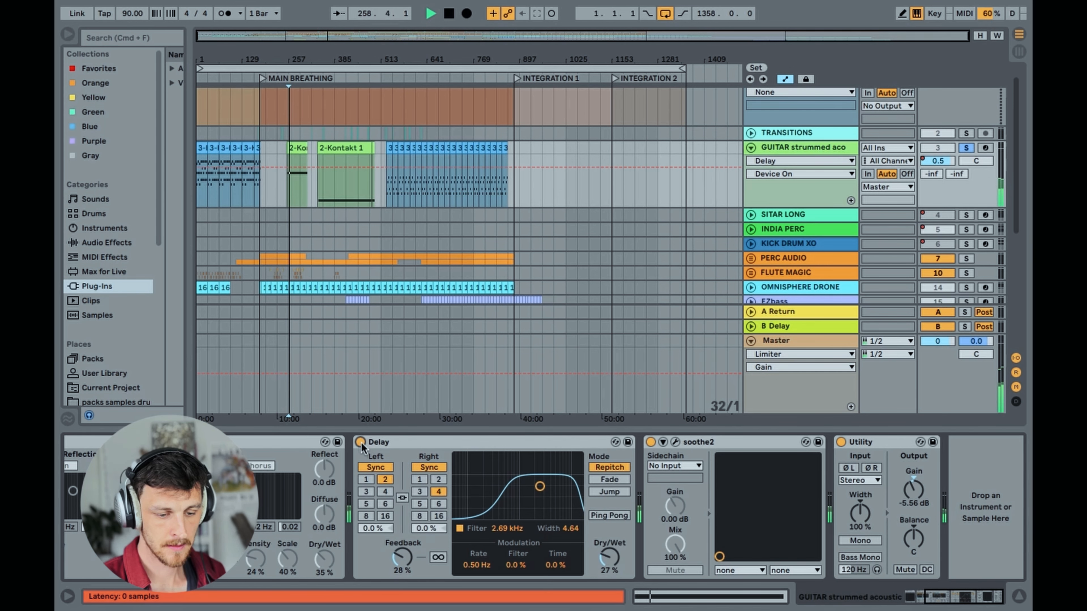
key(space)
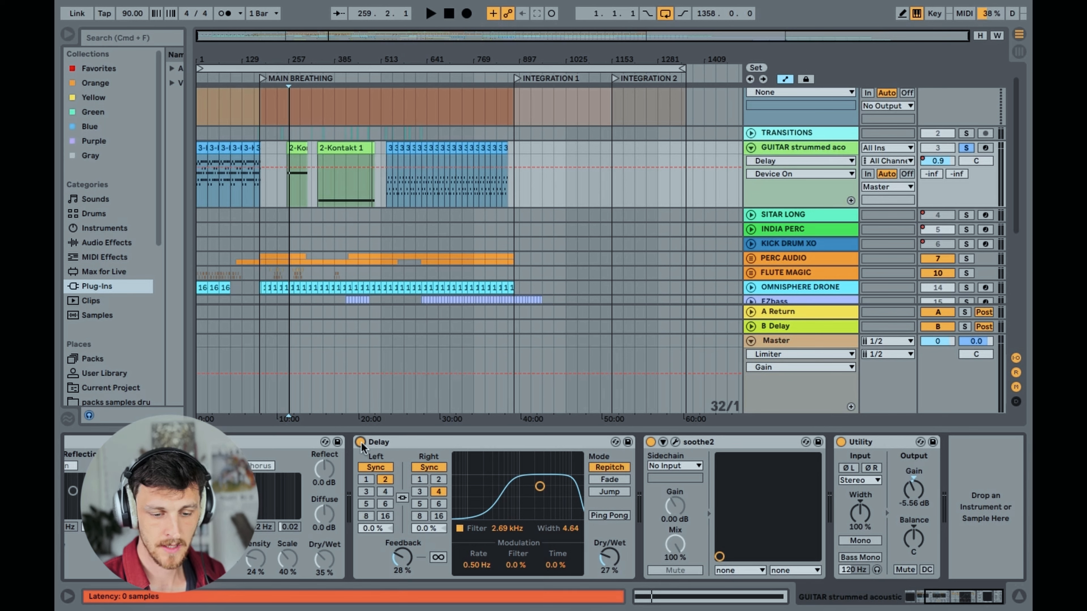
Open the soothe2 plug-in window on the guitar track and examine its depth, sharpness, selectivity and frequency curve
click(701, 442)
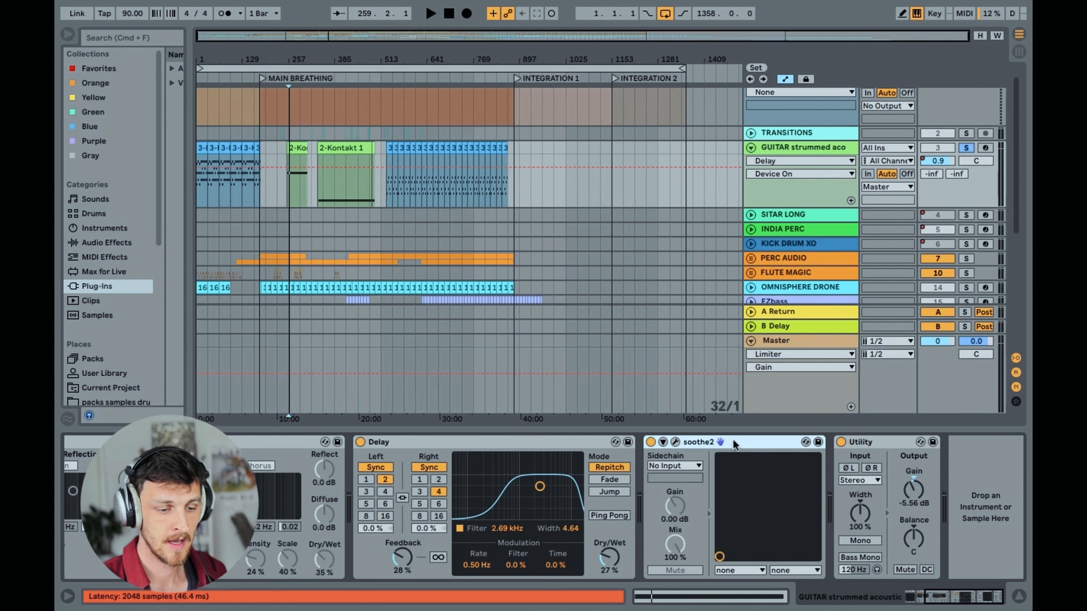
click(676, 442)
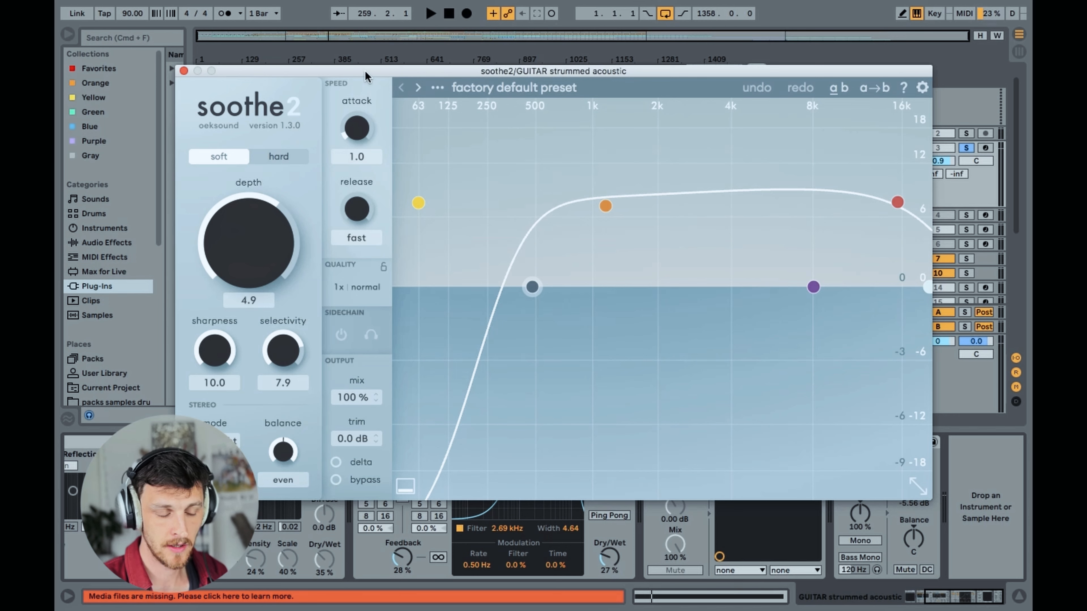
drag(360, 73, 358, 69)
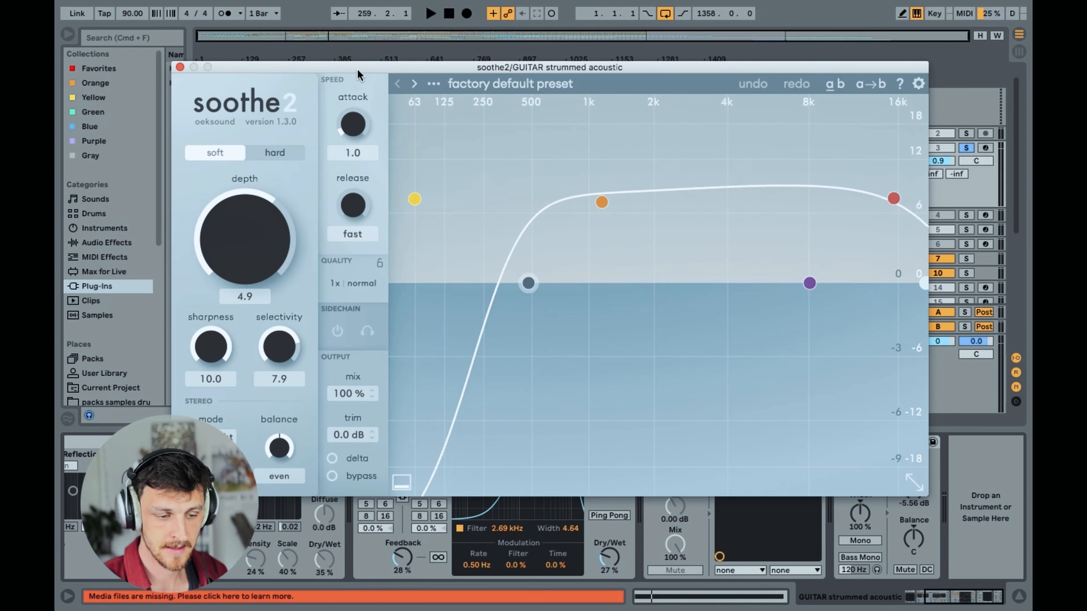
drag(357, 69, 349, 75)
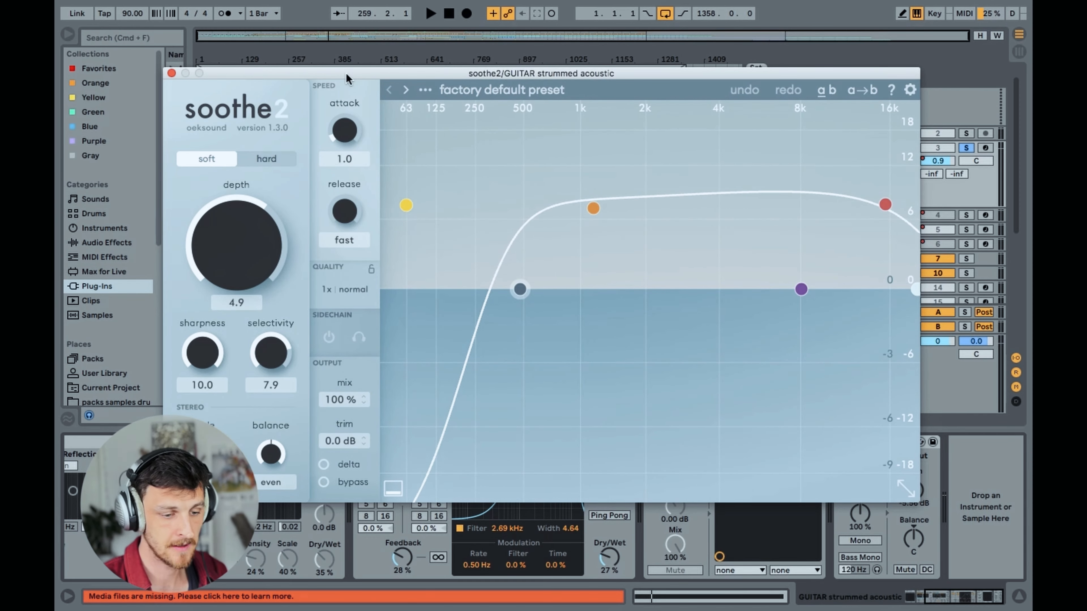
drag(346, 73, 344, 71)
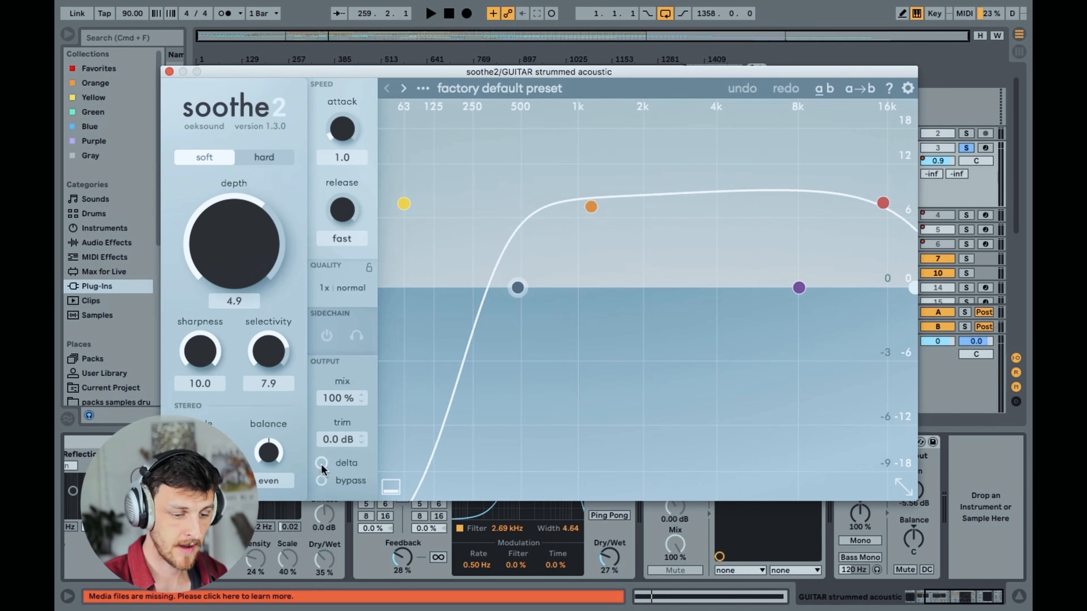
Compare the guitar with soothe2 bypassed and active by toggling its bypass during playback
key(space)
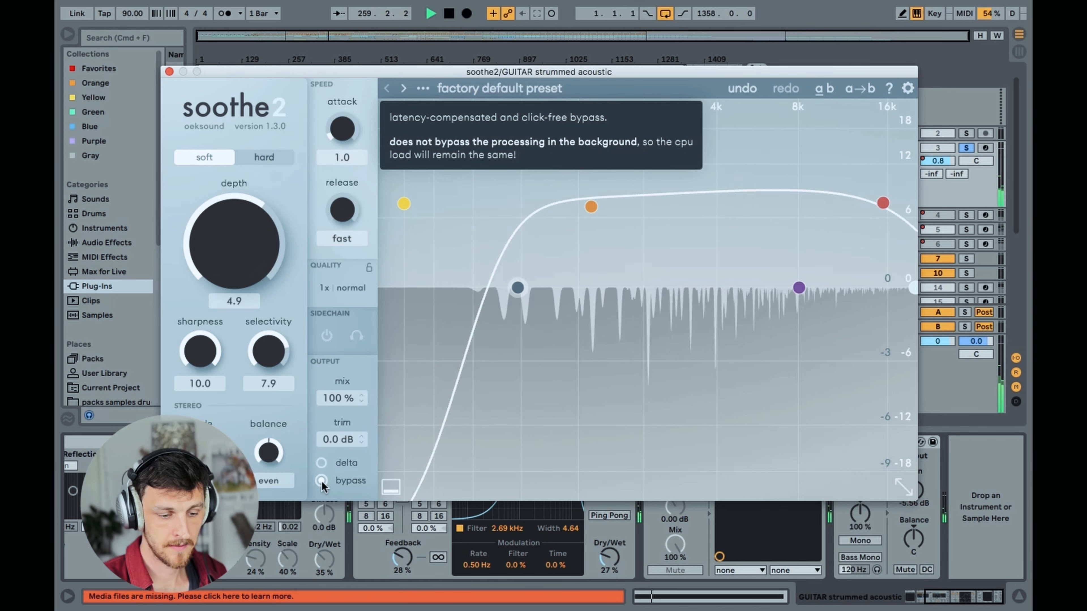
click(321, 481)
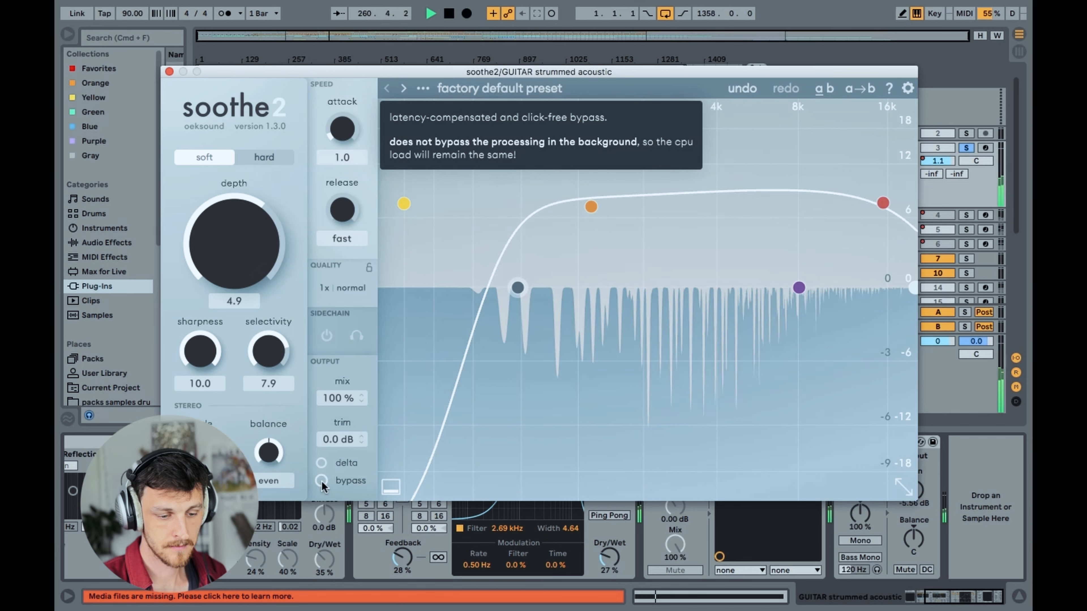
click(321, 481)
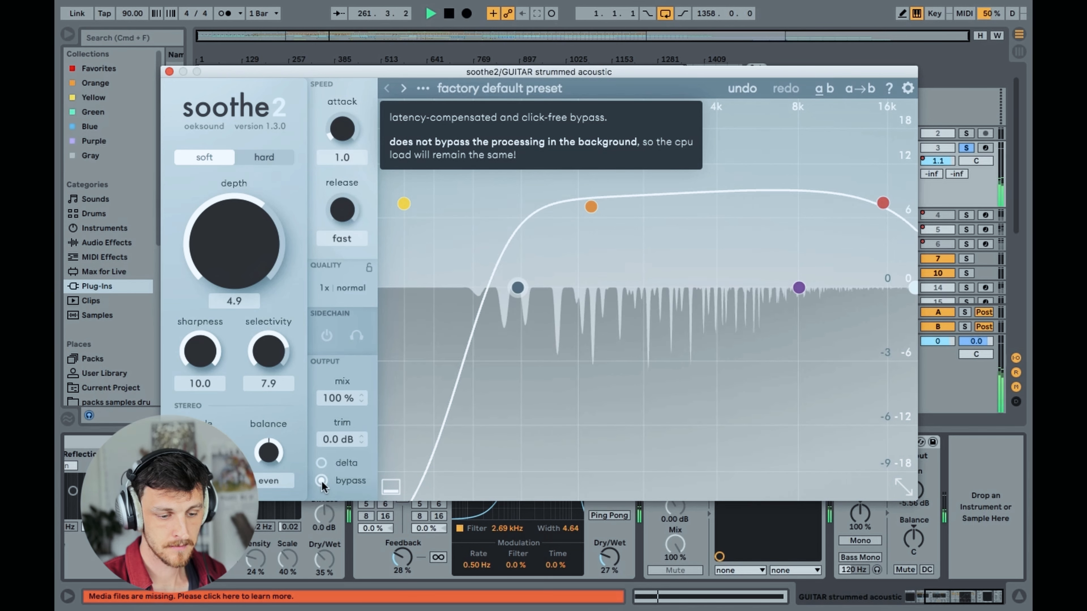
click(322, 481)
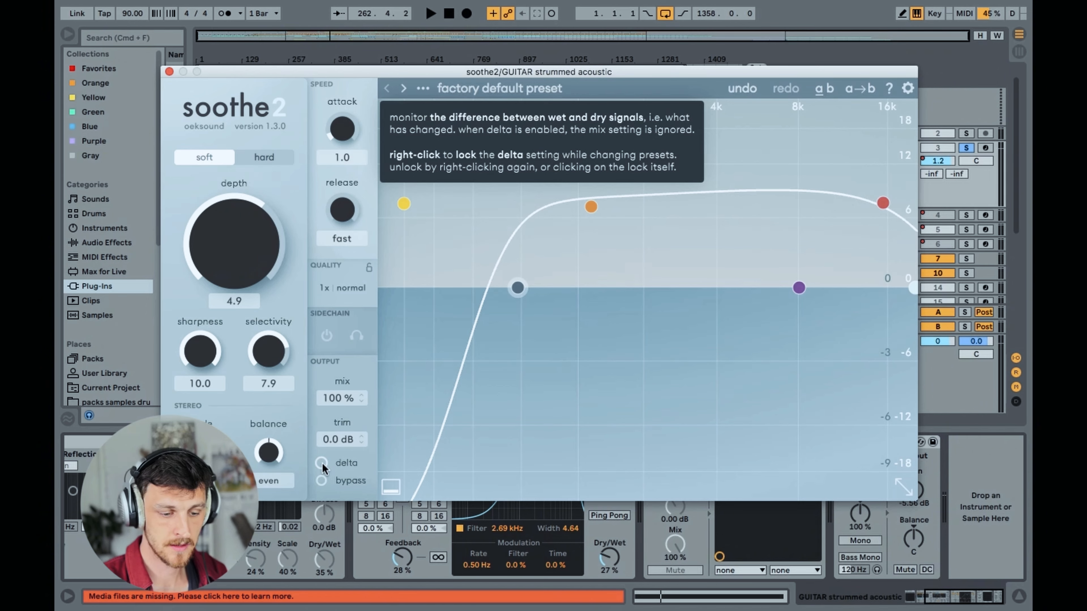
Listen to what soothe2 removes from the guitar using delta, switch delta back off and close the plug-in window
key(space)
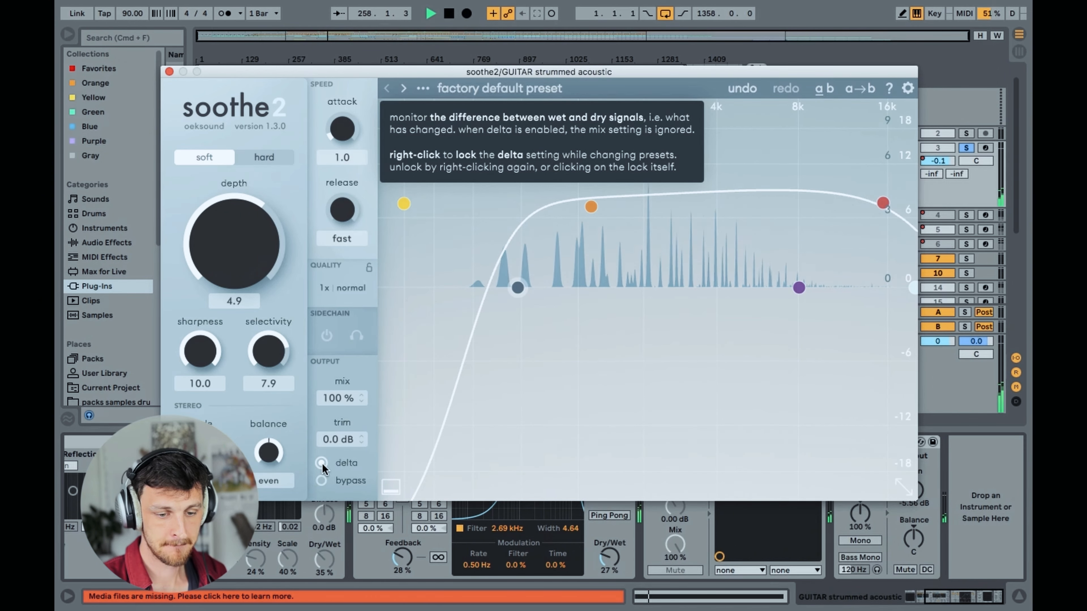
key(space)
click(322, 464)
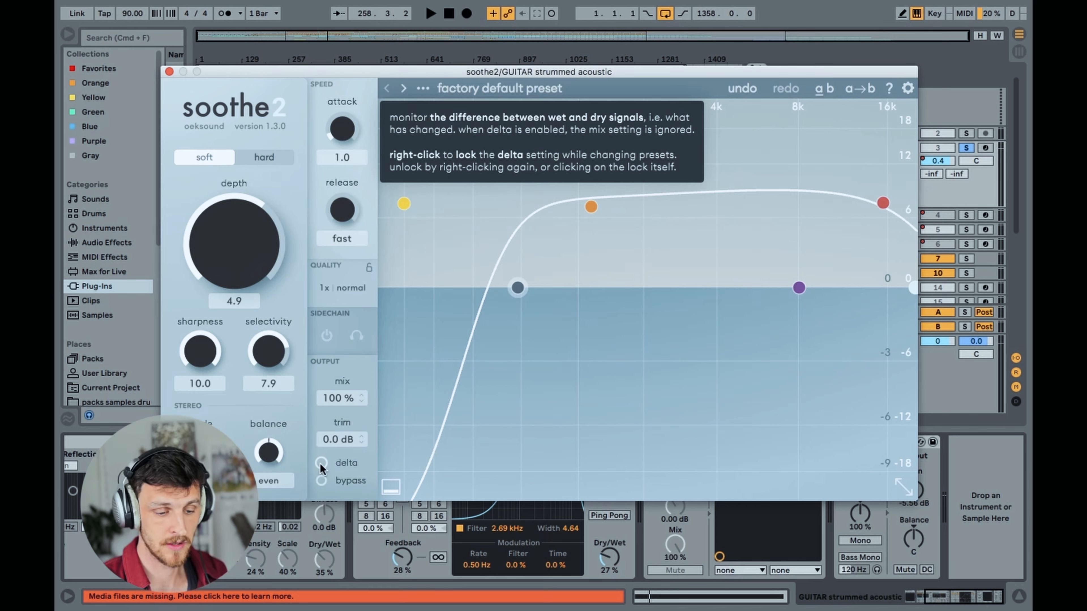
click(170, 72)
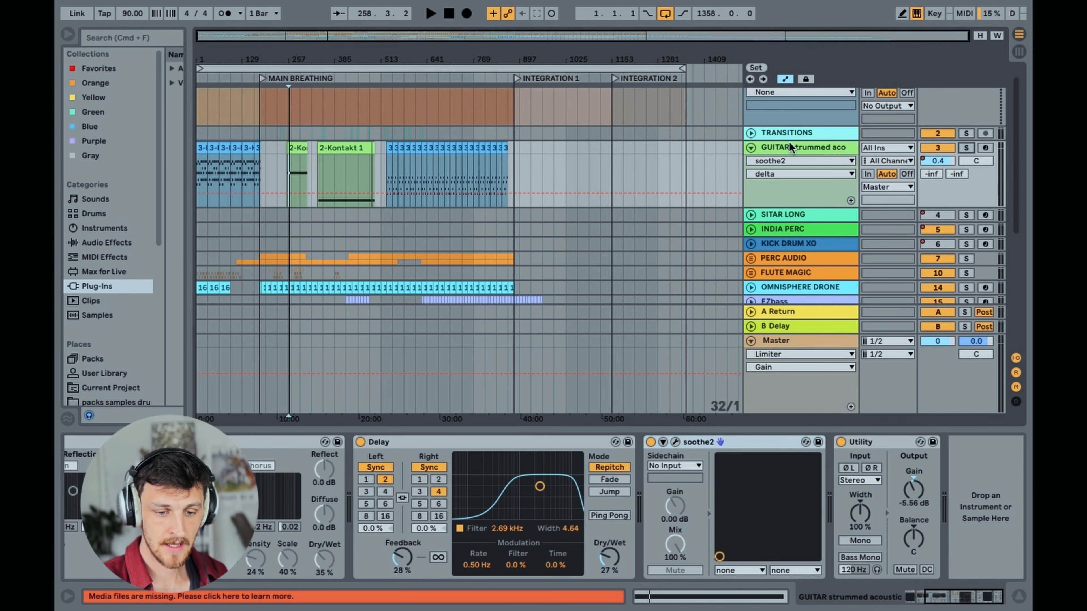
Fold the guitar track, unfold SITAR LONG, and play SITAR LONG soloed in MAIN BREATHING
click(751, 148)
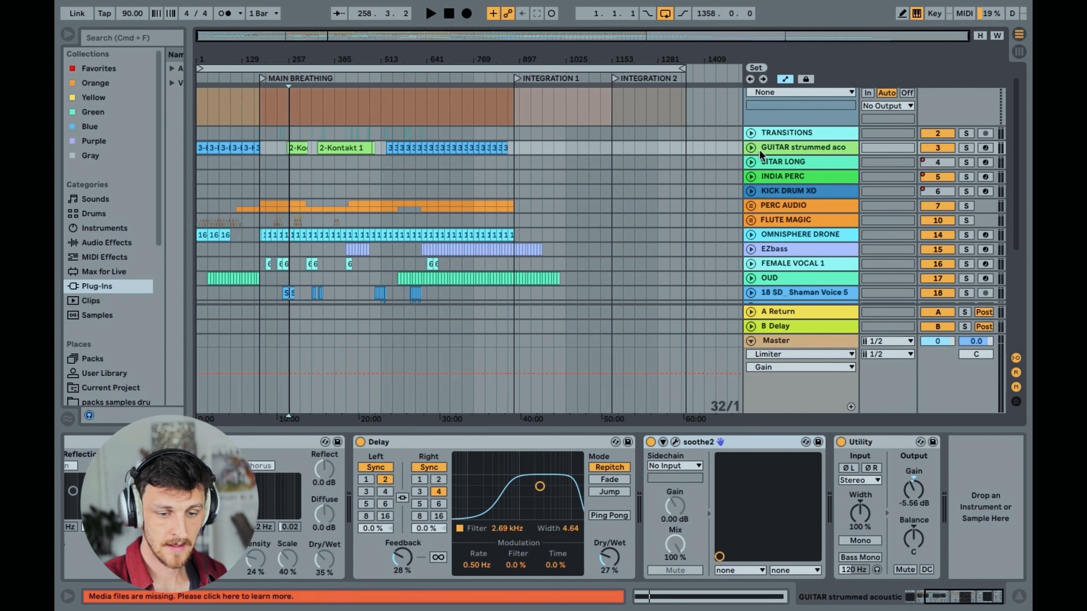
click(751, 161)
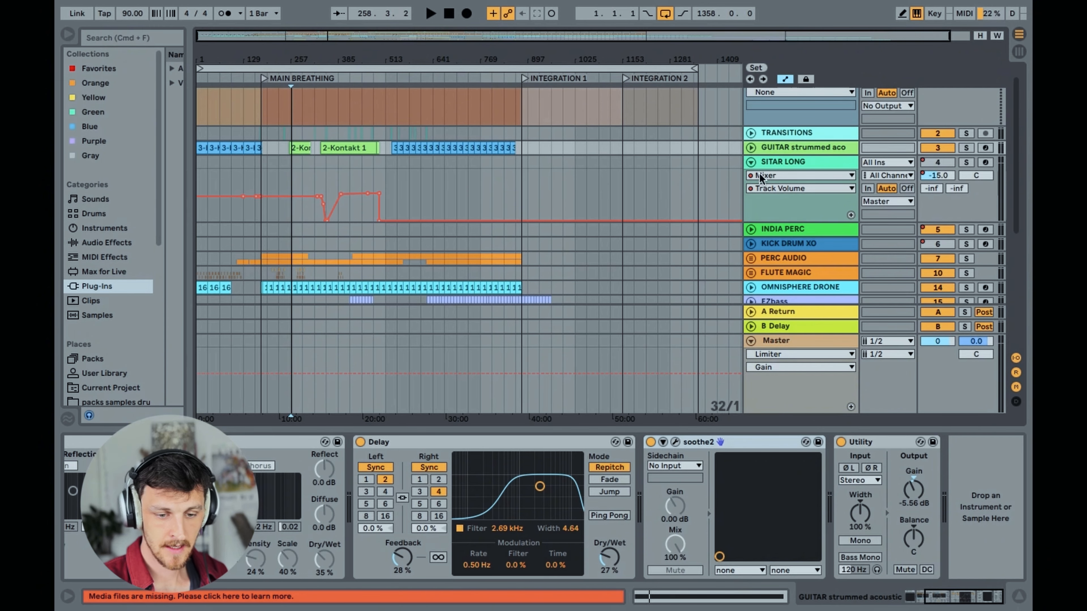
click(803, 165)
click(200, 178)
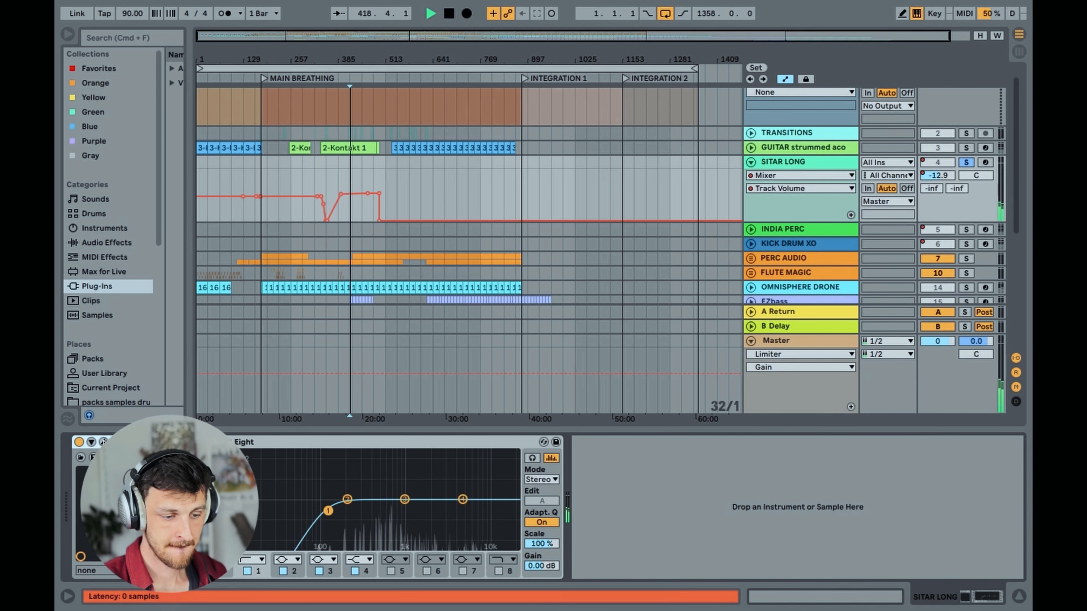
Examine the SITAR LONG track's Kontakt instrument, the Tanpura from the India Discovery Series, while it plays, and close its window
click(104, 443)
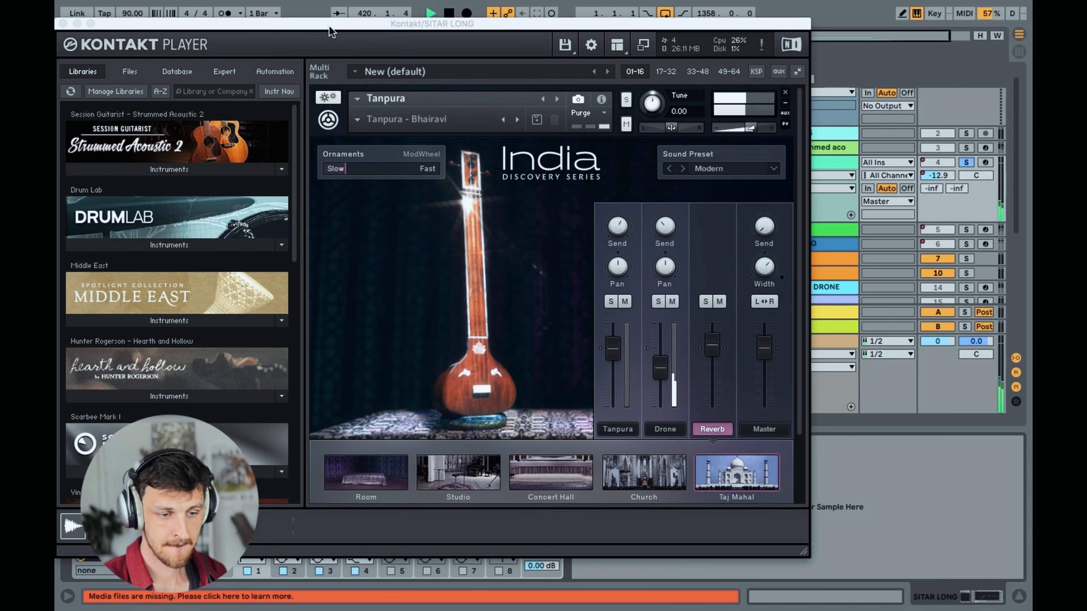
drag(332, 27, 515, 39)
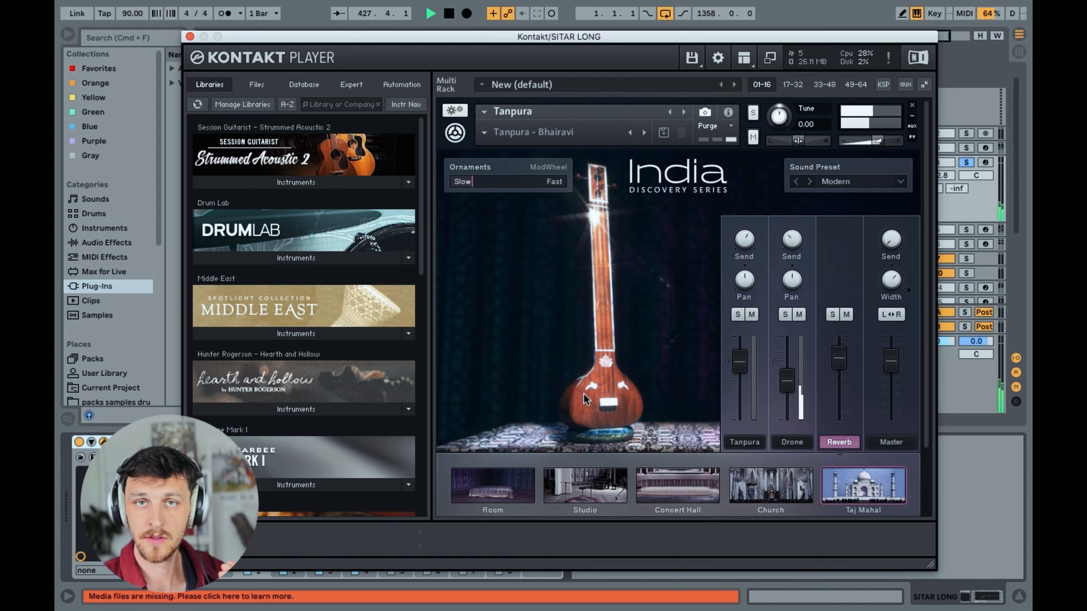
click(297, 20)
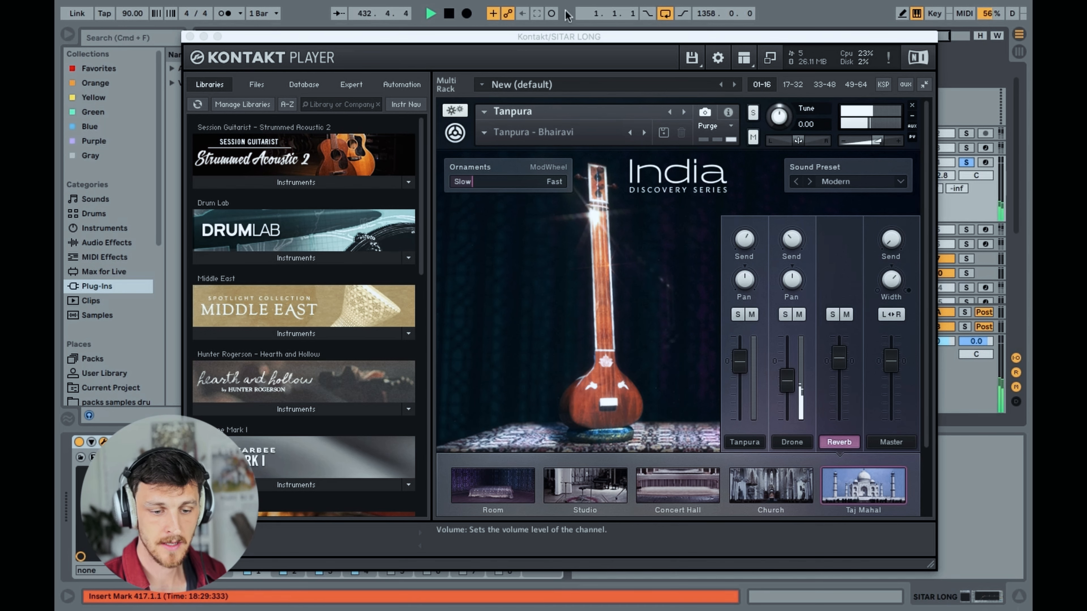
click(191, 38)
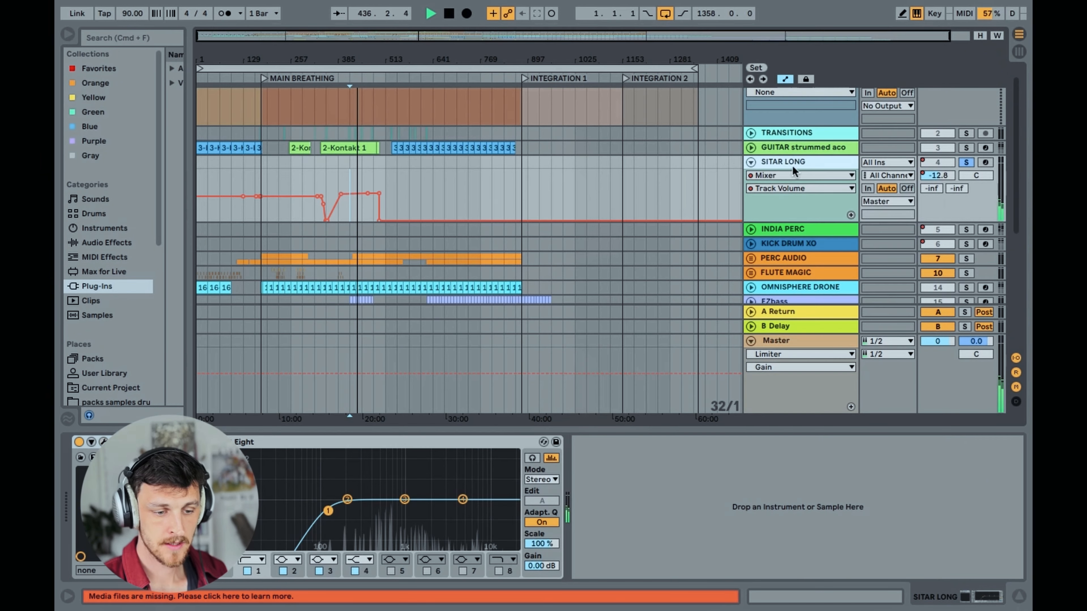
Stop playback and examine the SITAR LONG track's volume automation through MAIN BREATHING
key(space)
drag(258, 36, 258, 80)
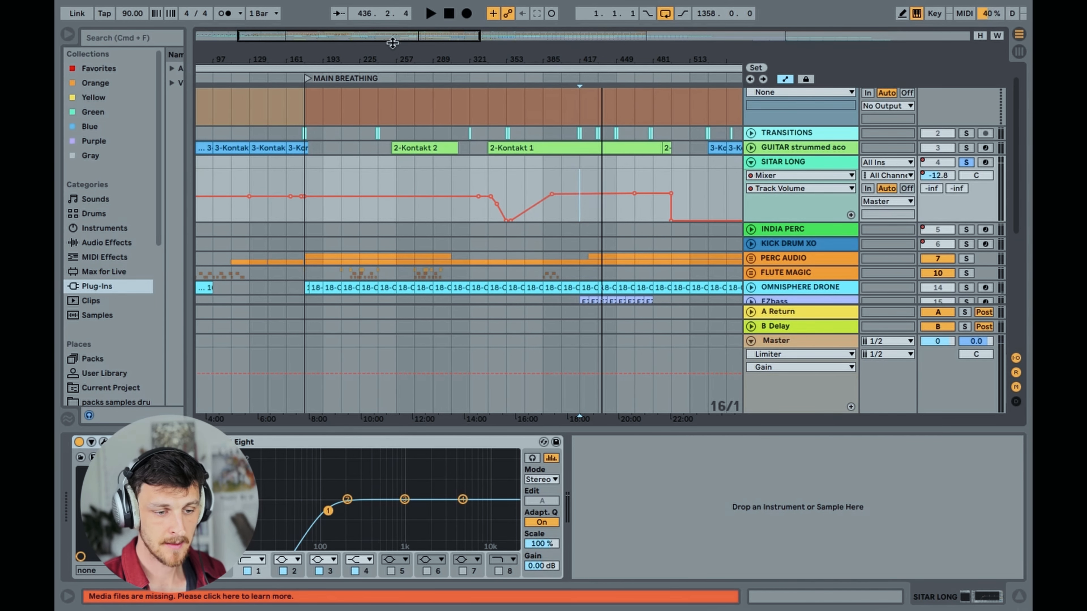
drag(392, 39, 393, 5)
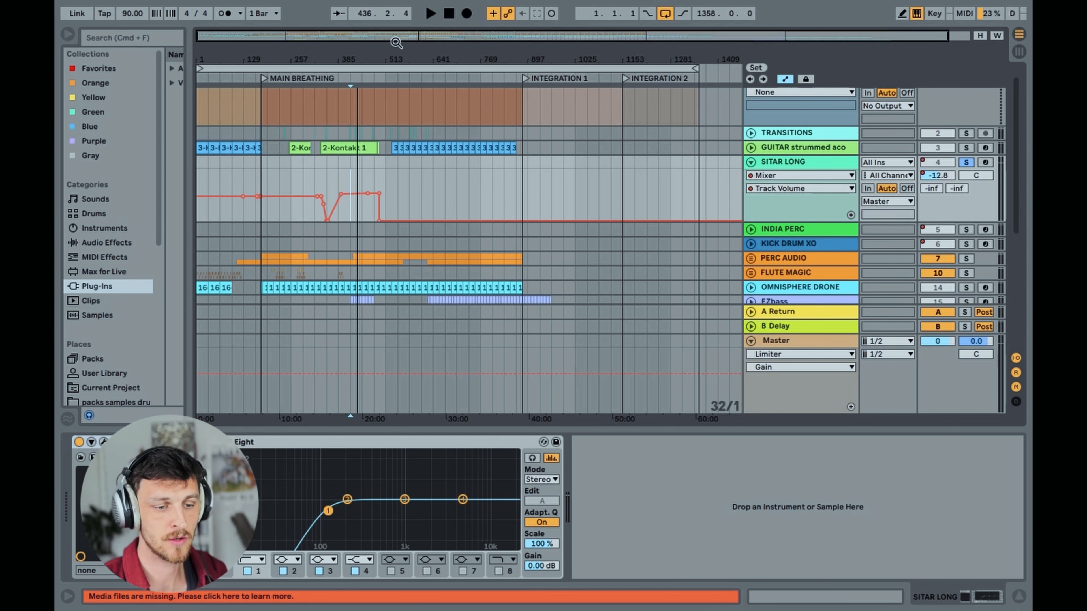
Fold the SITAR LONG track and solo the INDIA PERC track instead
click(752, 164)
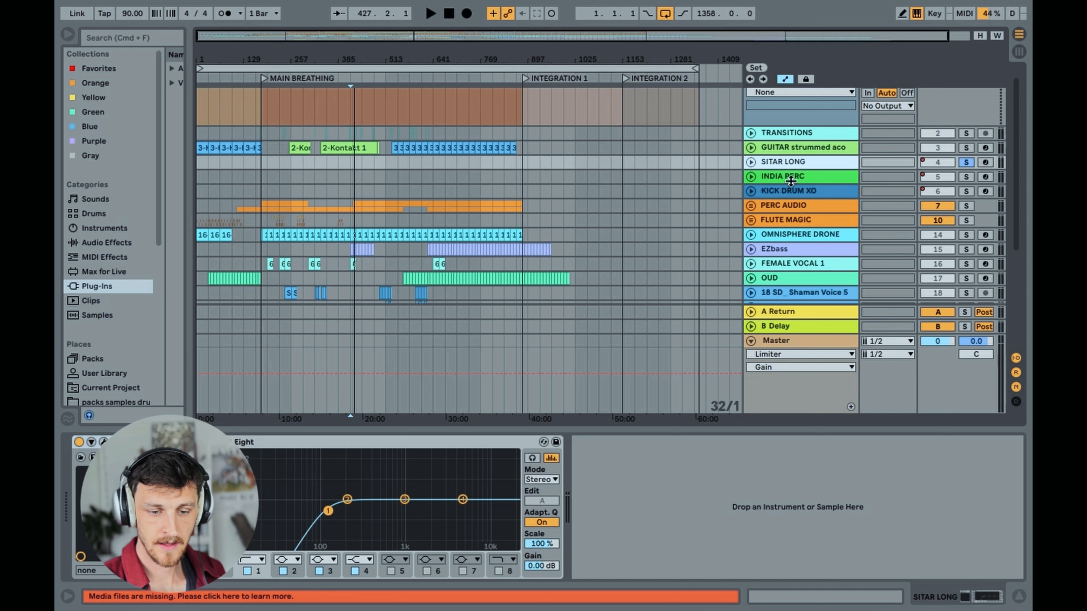
click(791, 181)
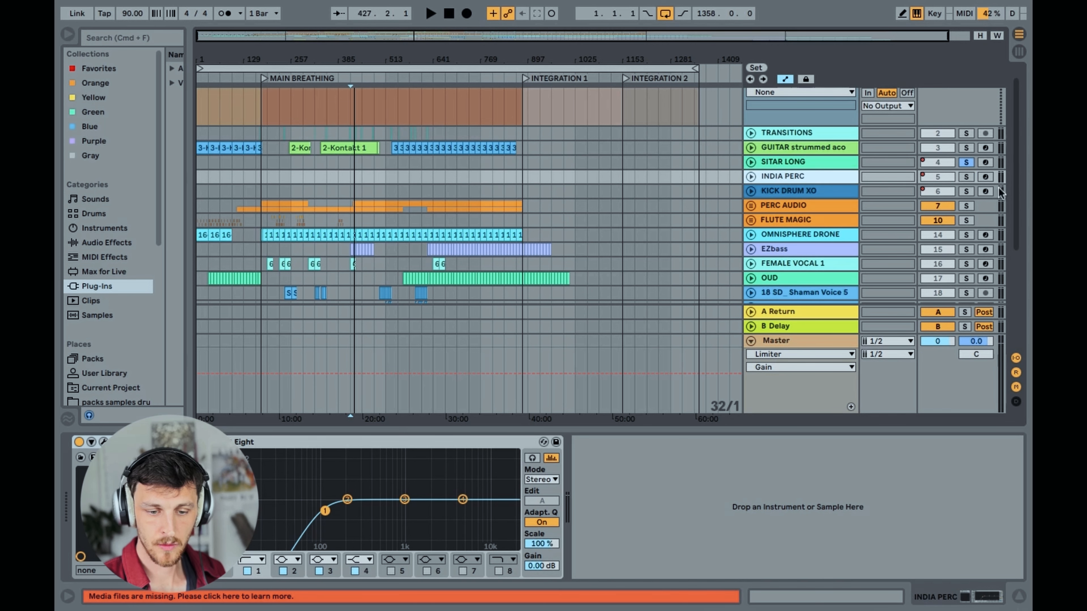
Unfold the INDIA PERC track and play it soloed from bar 417 in MAIN BREATHING
click(752, 176)
click(352, 211)
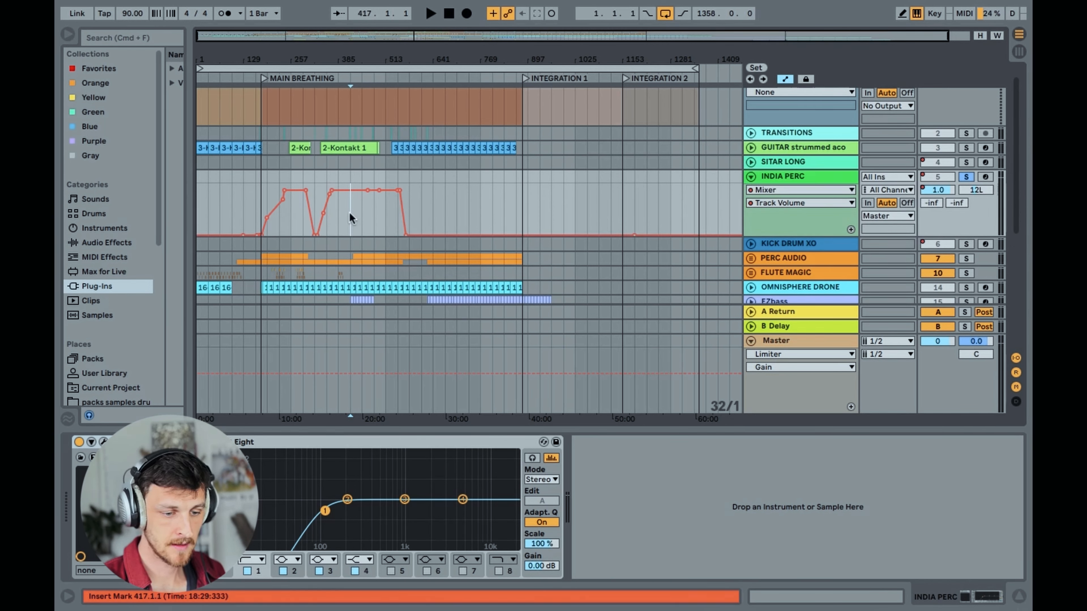
key(space)
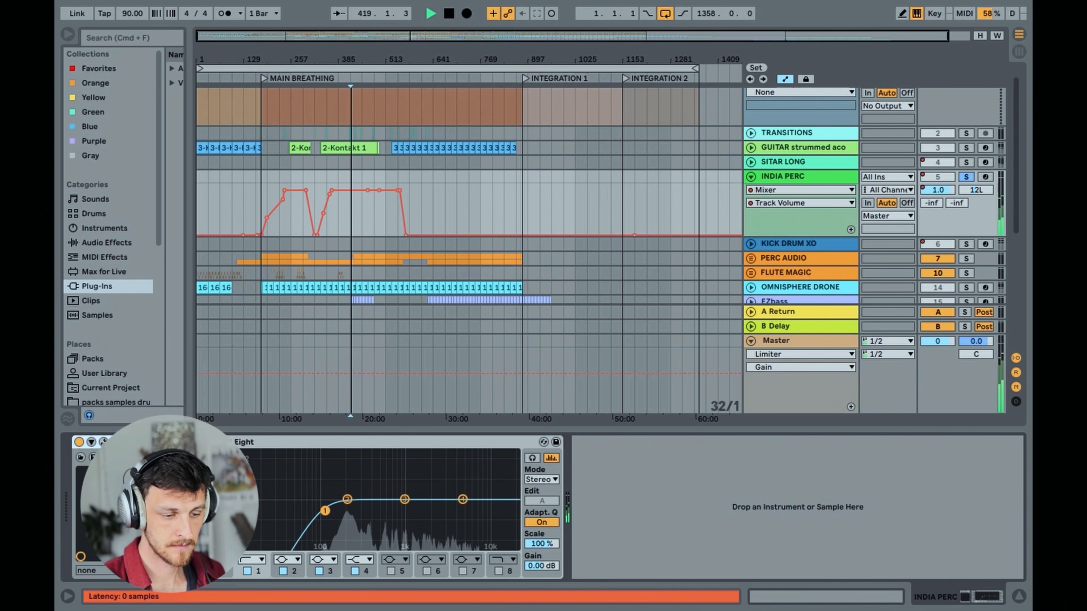
Examine INDIA PERC's Kontakt instrument, the India Ensemble from the India Discovery Series, and its instrument mixer, and close the window
click(103, 443)
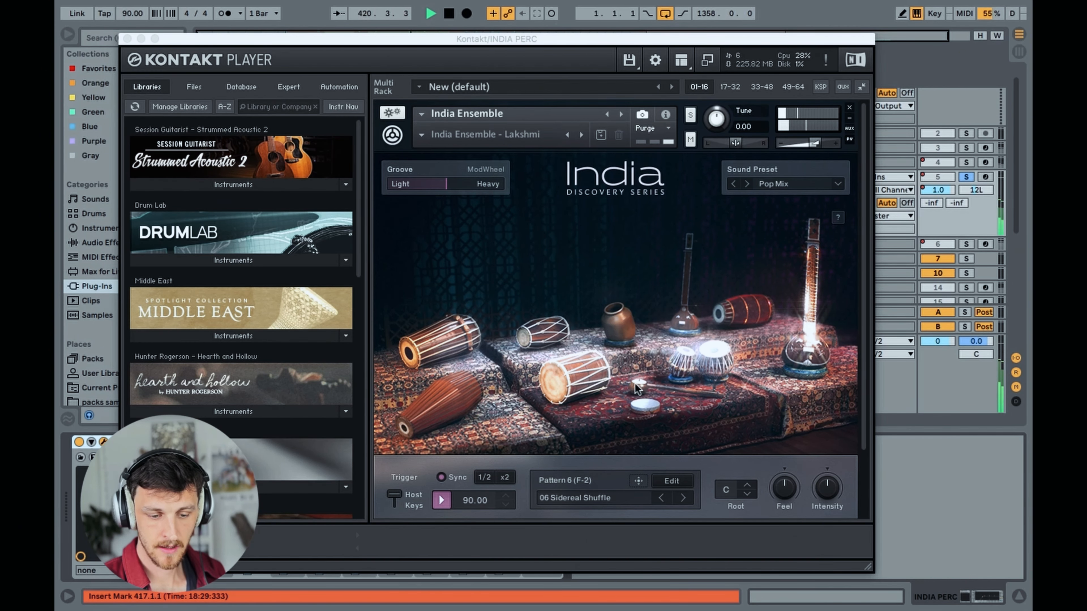
drag(510, 38, 506, 5)
scroll(529, 416, down, 3)
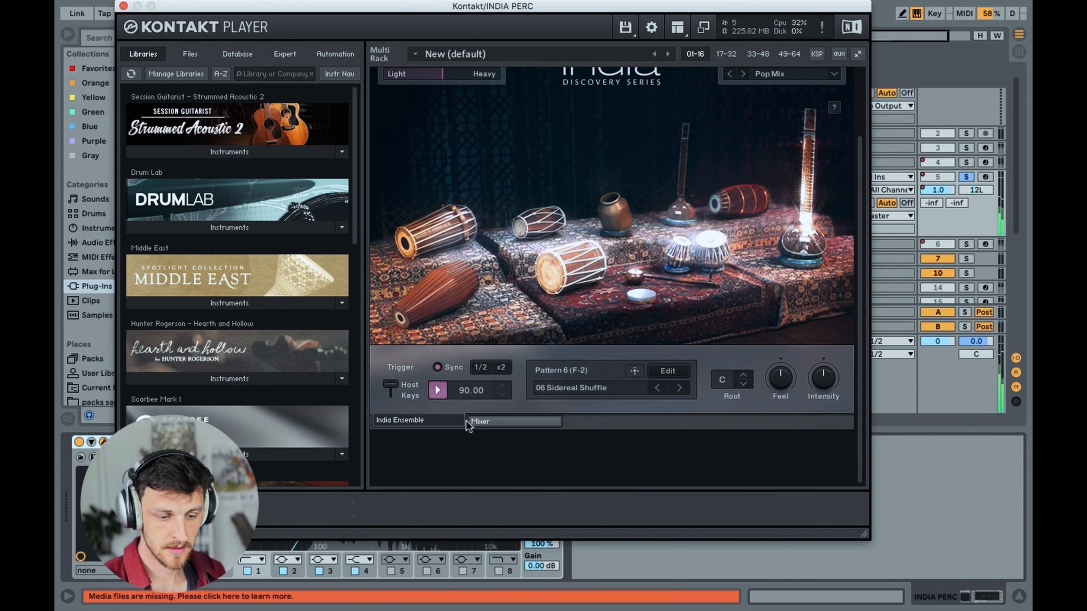
click(513, 422)
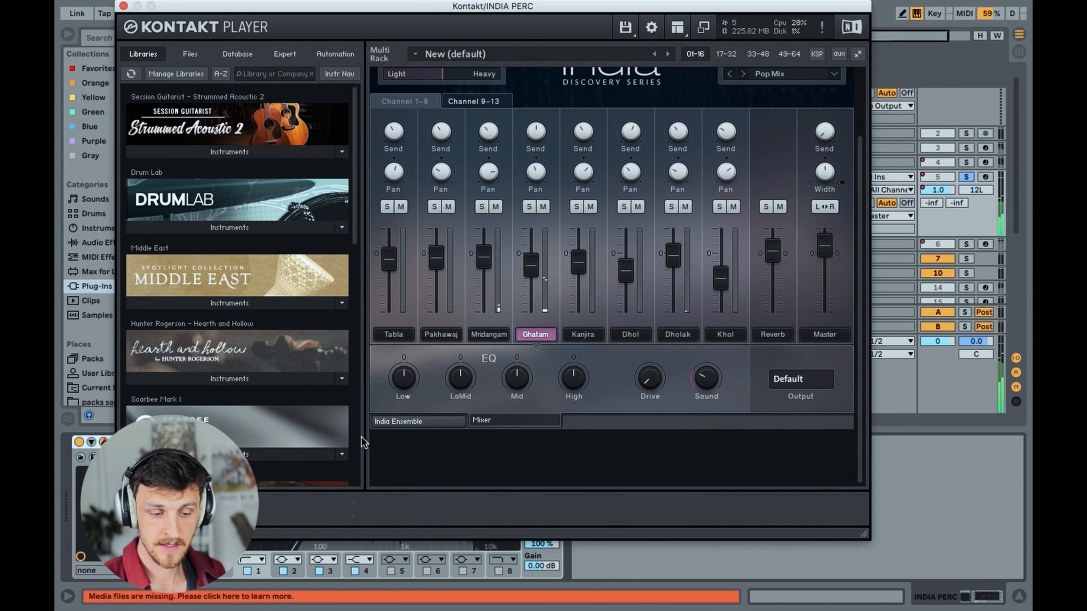
key(super+w)
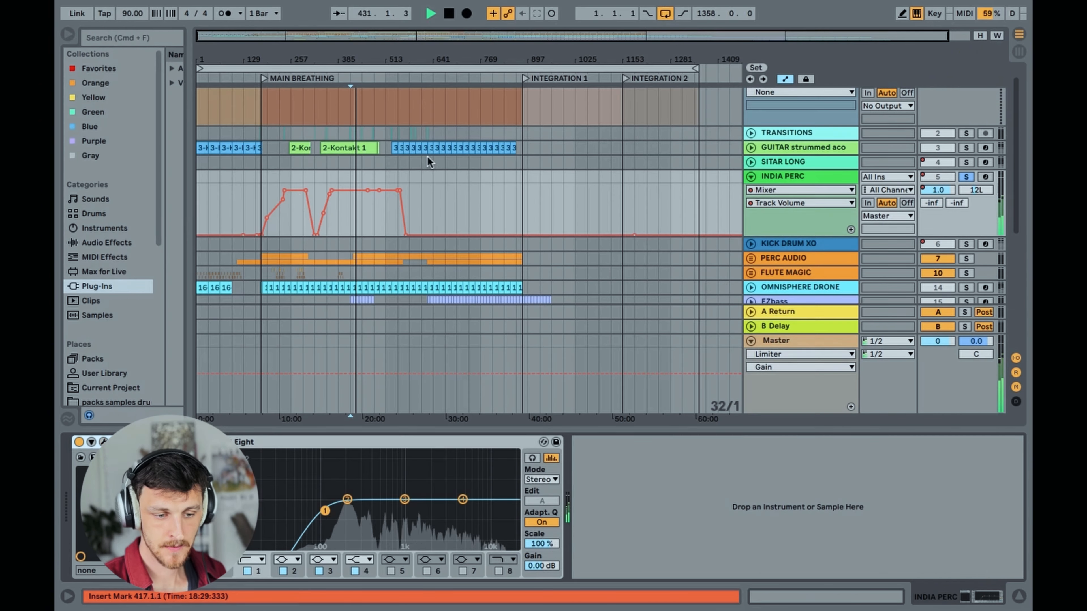
Stop playback and examine the INDIA PERC track's volume automation through MAIN BREATHING
key(space)
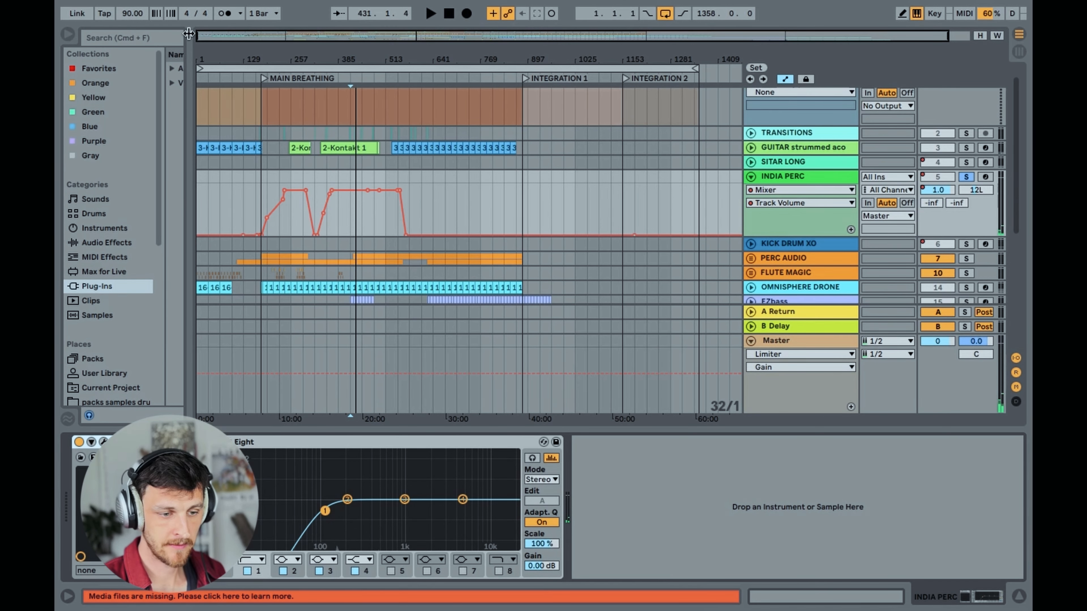
drag(219, 37, 219, 62)
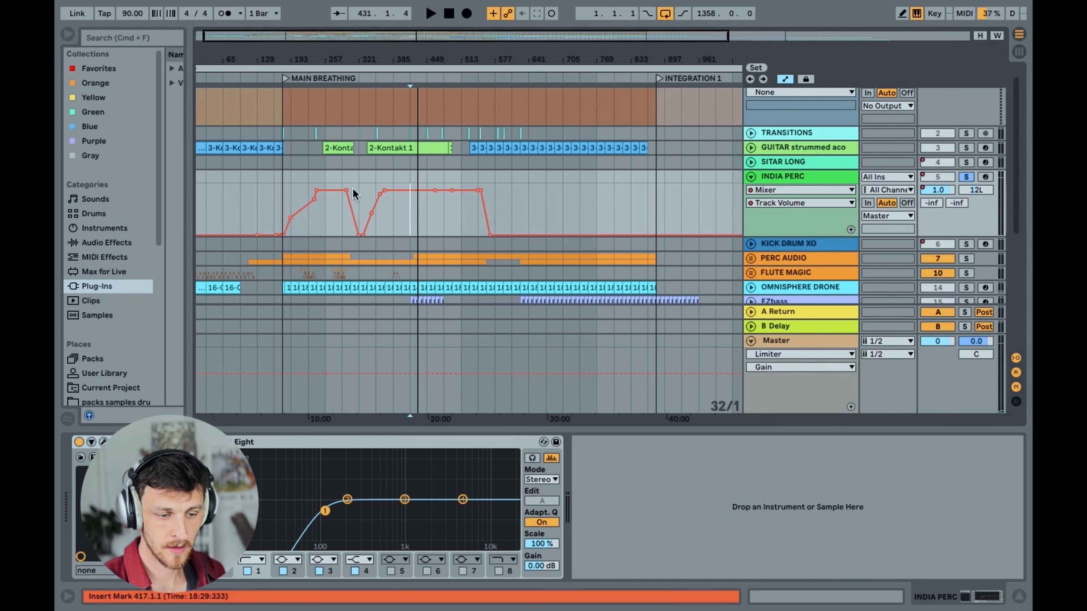
click(794, 188)
click(794, 191)
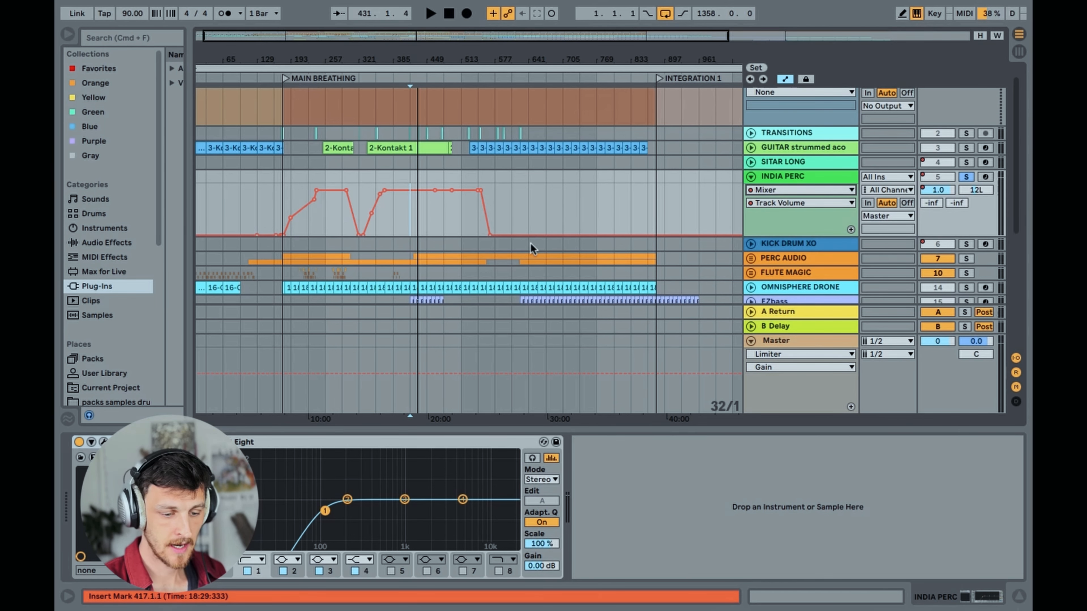
scroll(561, 207, down, 1)
Fold INDIA PERC, unfold KICK DRUM XO, and play KICK DRUM XO soloed from bar 385
click(751, 167)
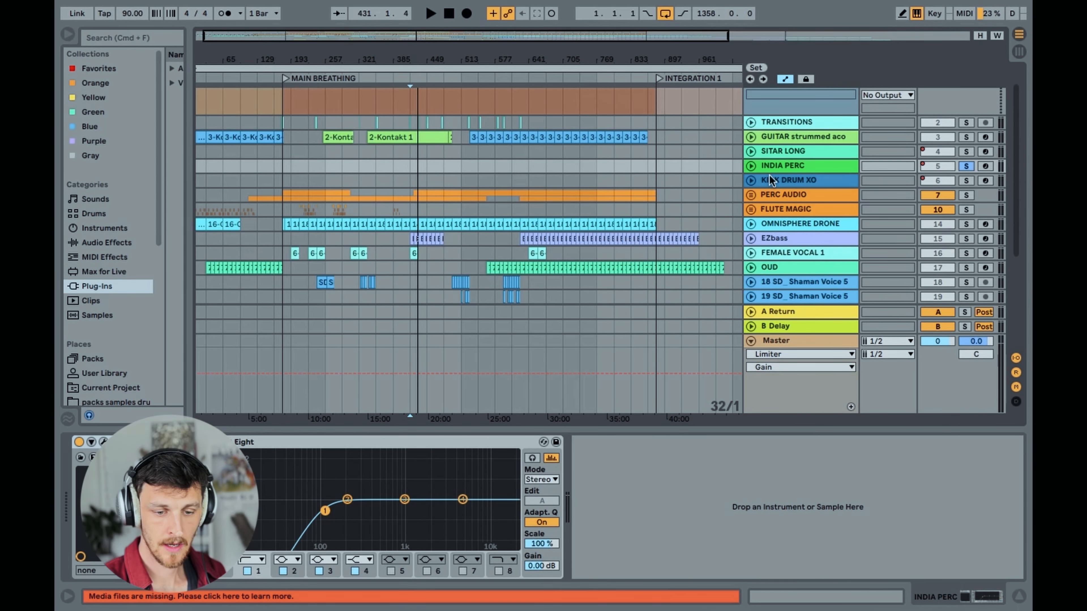
click(786, 167)
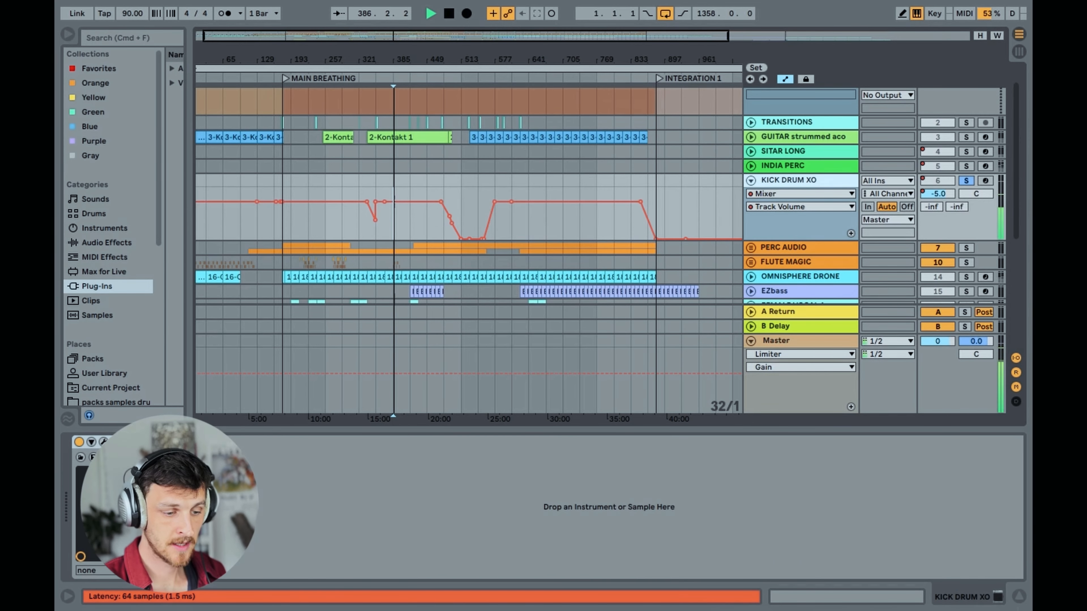
Open the KICK DRUM XO track's XO instrument, dismiss its welcome message, and examine the Bass Work beat in the sequencer
click(104, 442)
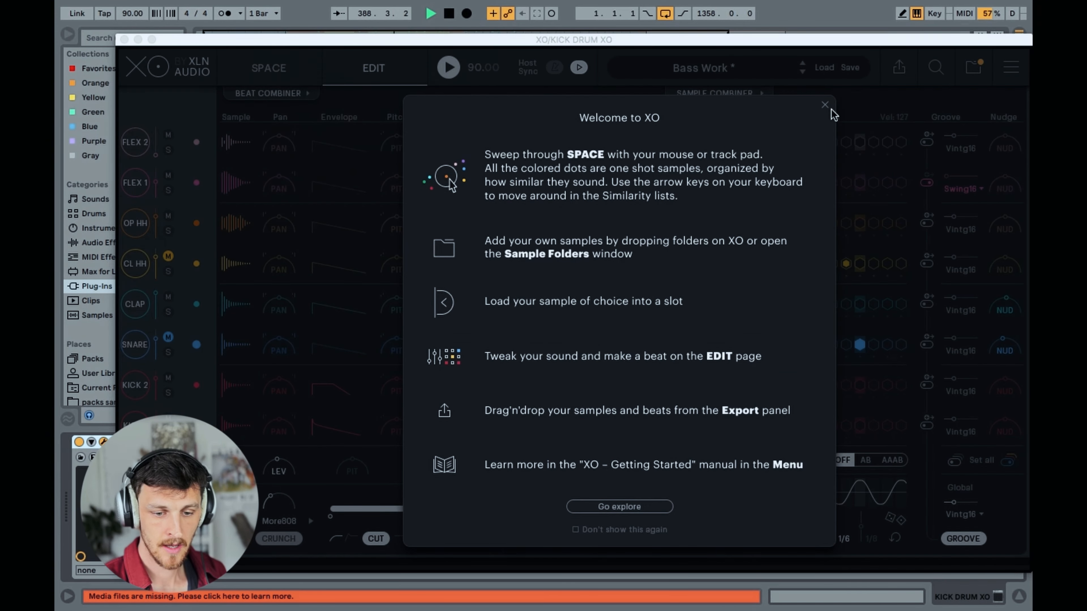
click(825, 106)
drag(540, 39, 524, 20)
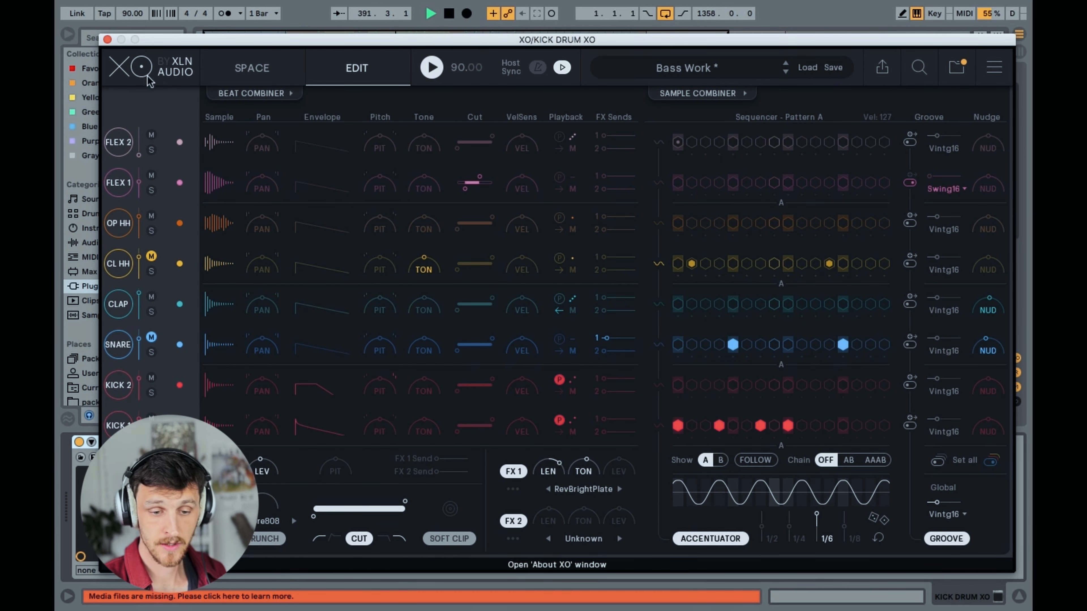
drag(279, 36, 278, 27)
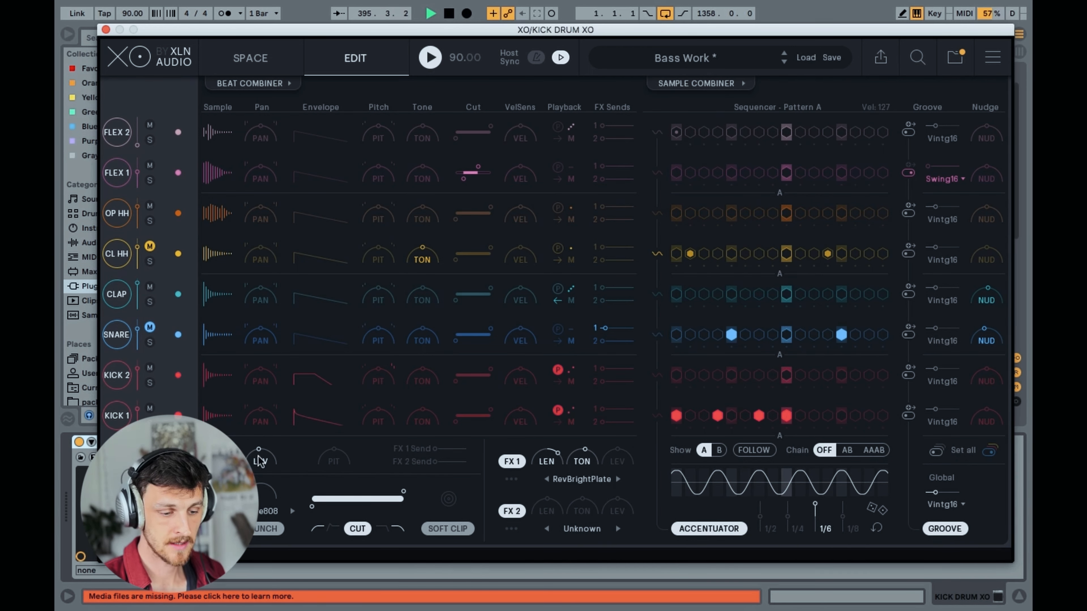
Show XO's sample space, stop playback, and audition several kick and percussion samples across the map
click(248, 60)
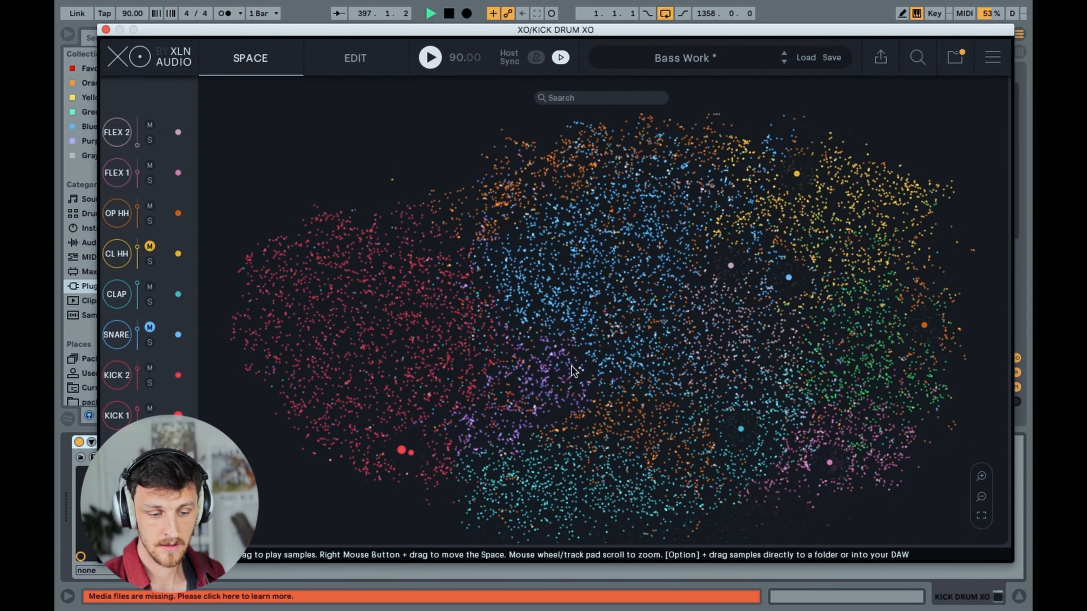
key(space)
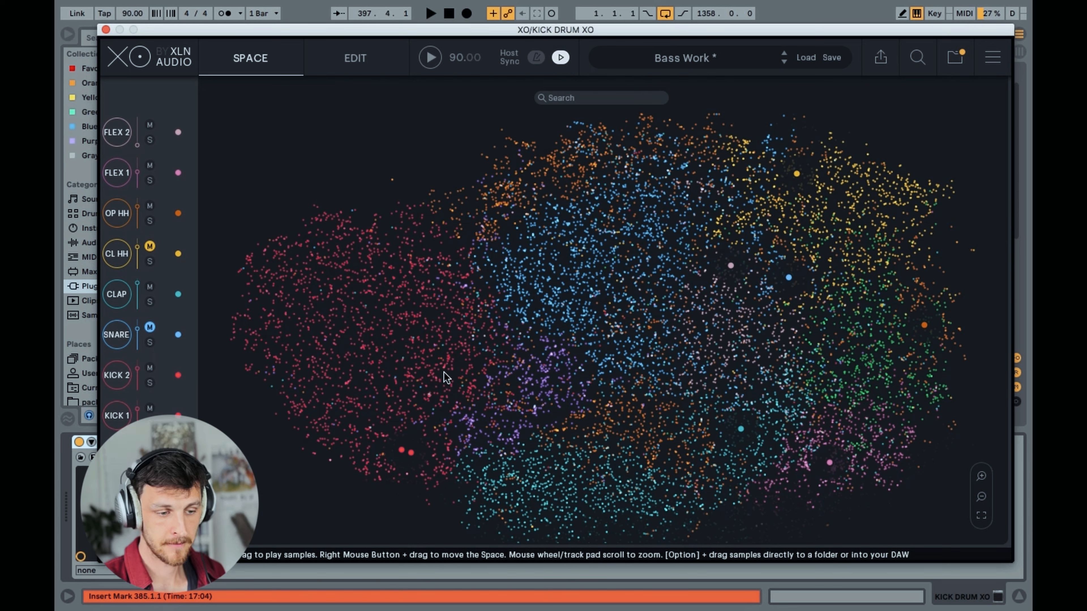
click(400, 297)
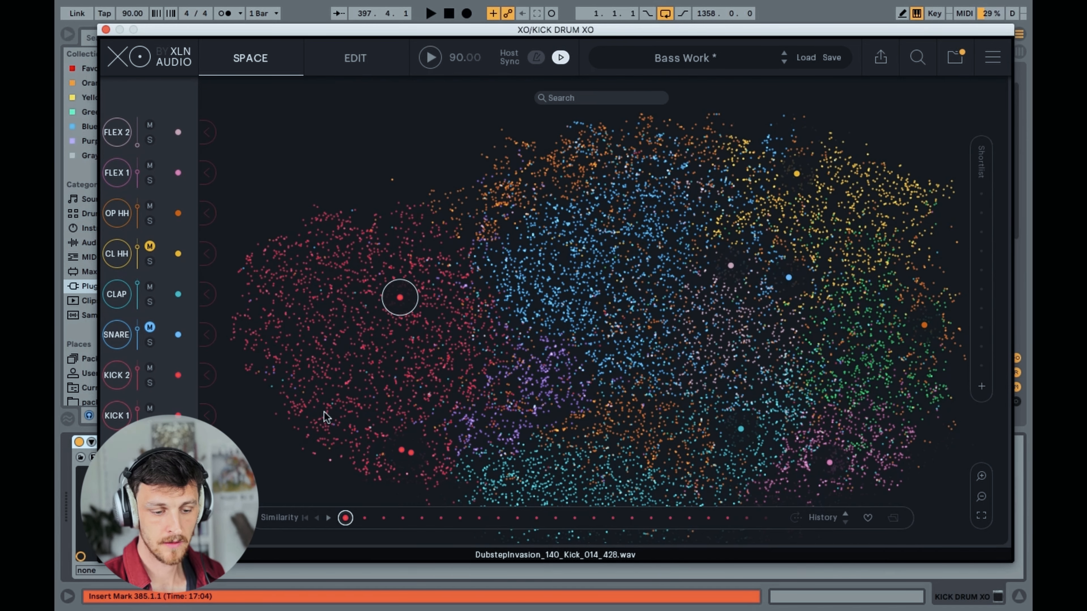
click(326, 413)
click(410, 401)
click(488, 435)
click(526, 461)
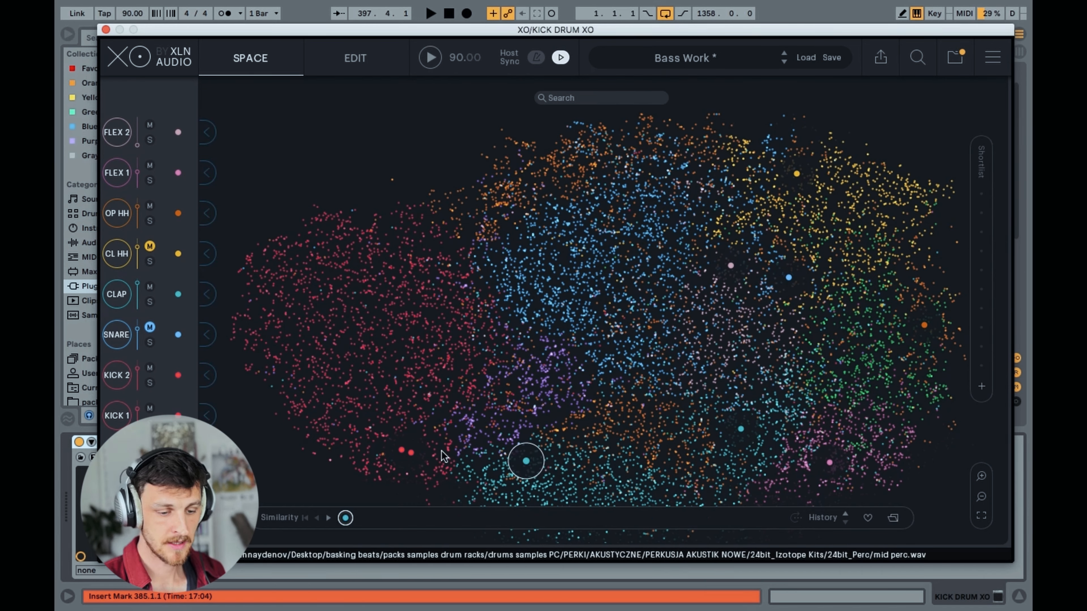
click(412, 455)
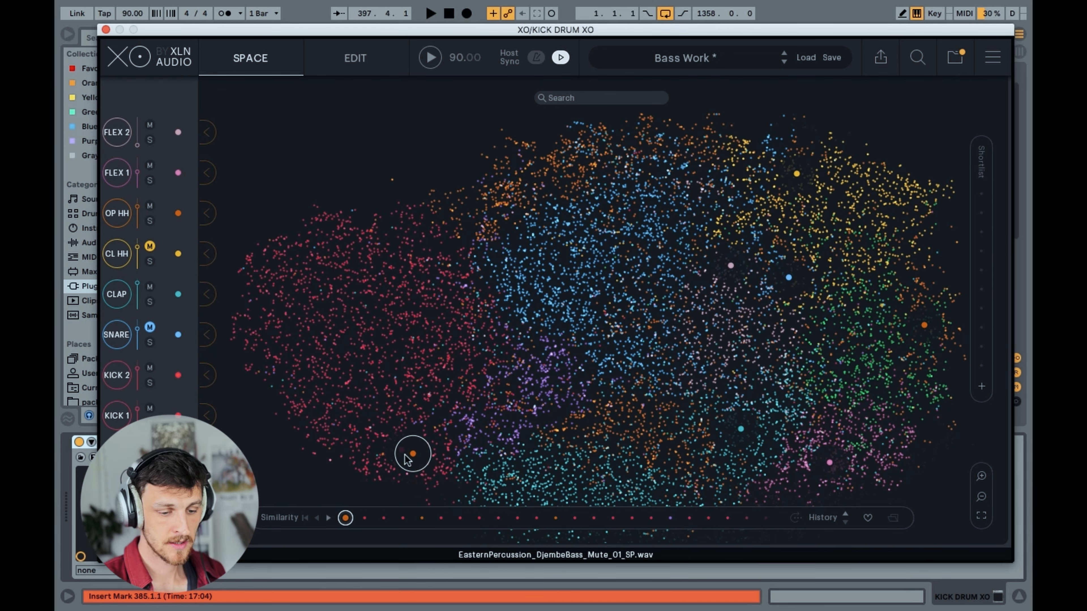
click(397, 451)
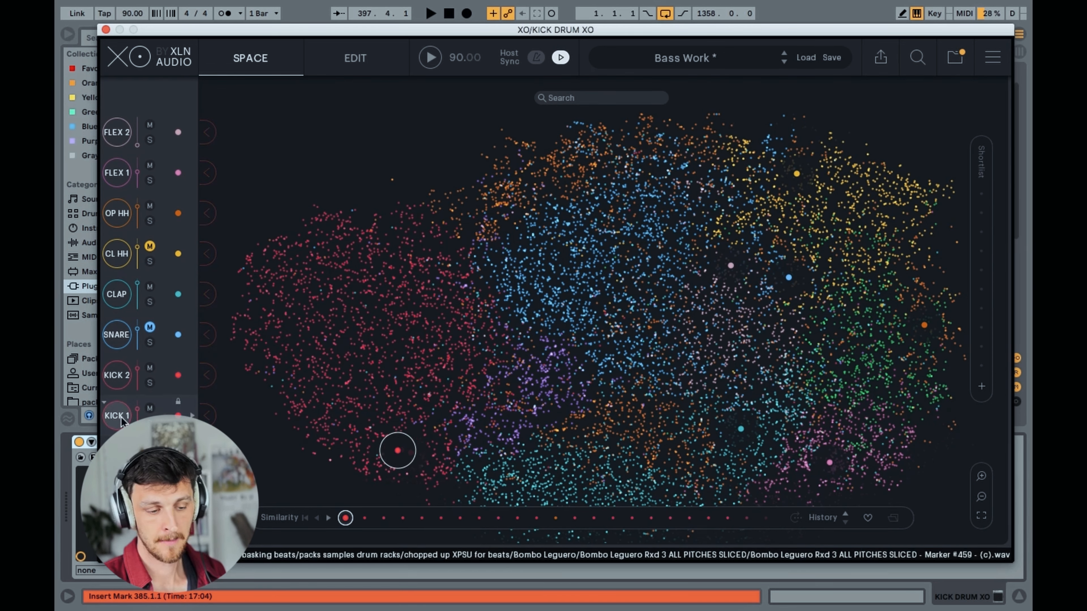
Play the beat with XO's KICK 1 lane soloed, then stop and close the XO window
key(space)
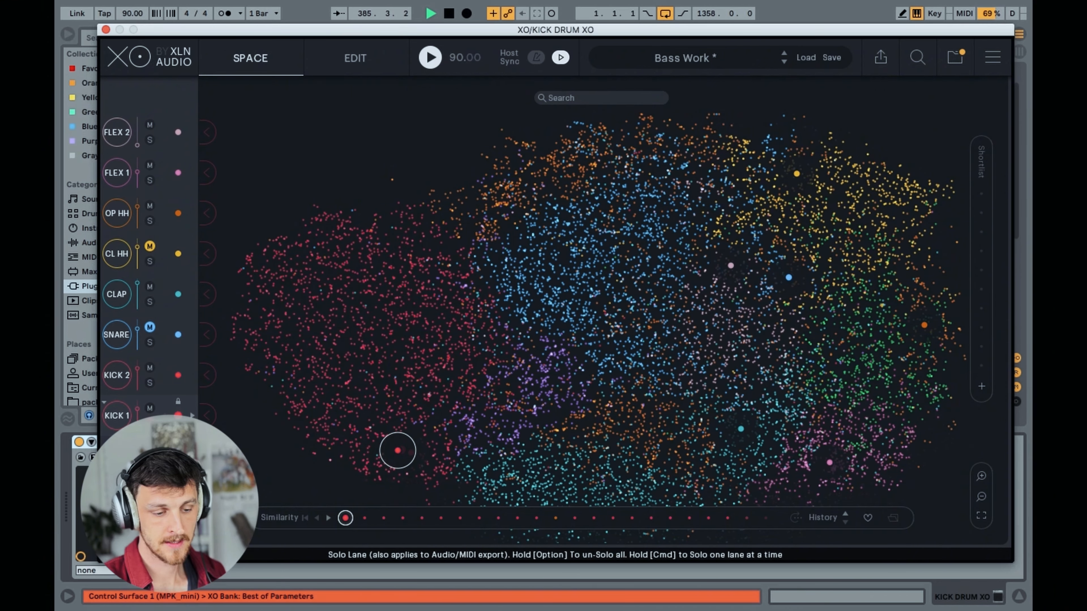
click(801, 132)
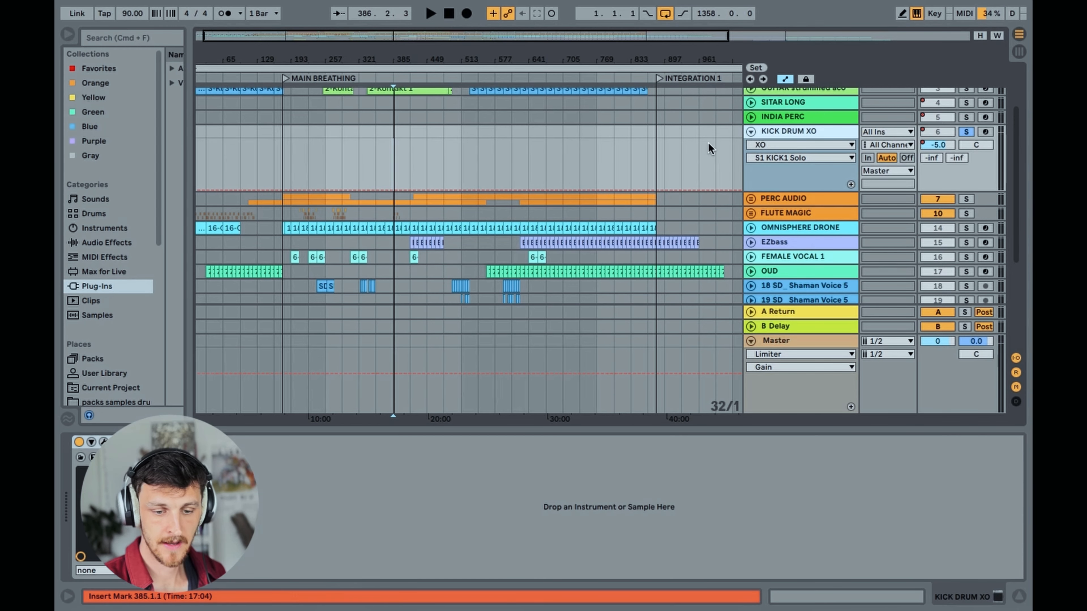
Unsolo and fold the KICK DRUM XO track, and unfold the PERC AUDIO group to show its two Sandy 100k tracks
click(966, 131)
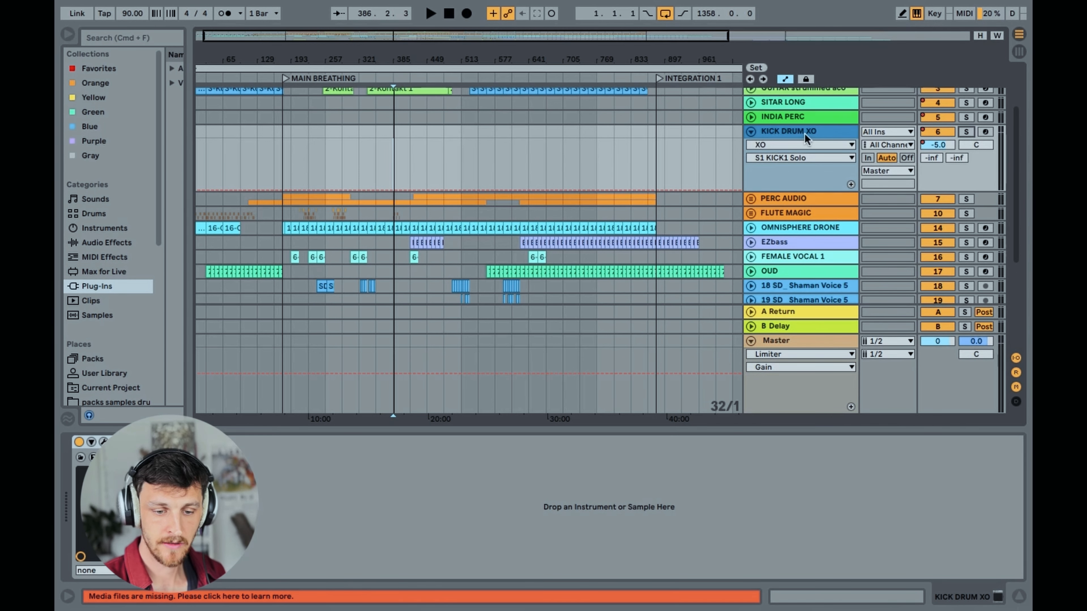
click(783, 199)
click(751, 131)
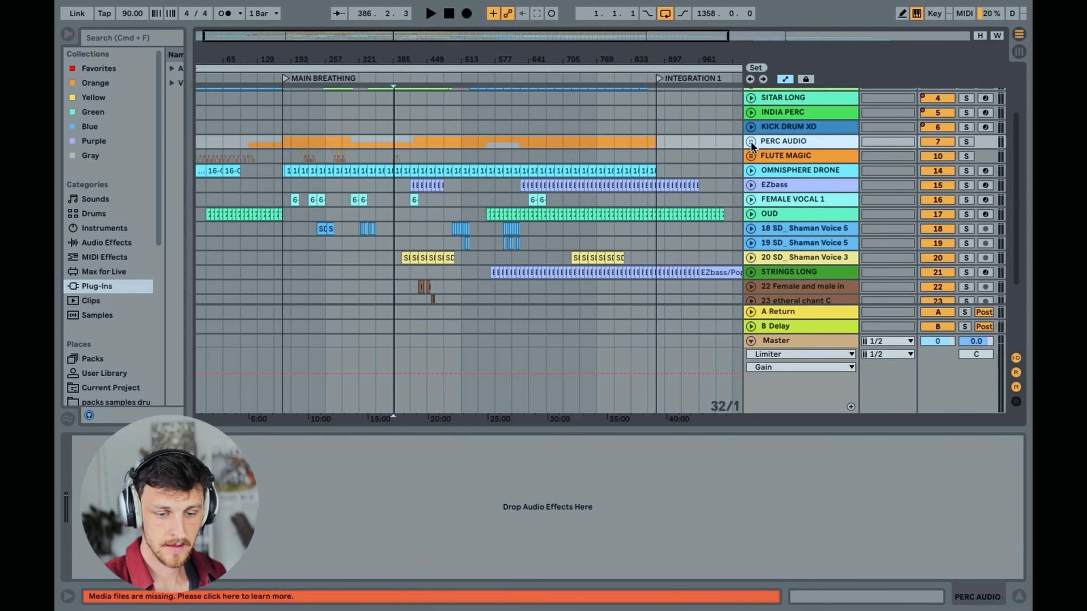
click(752, 141)
scroll(793, 151, down, 2)
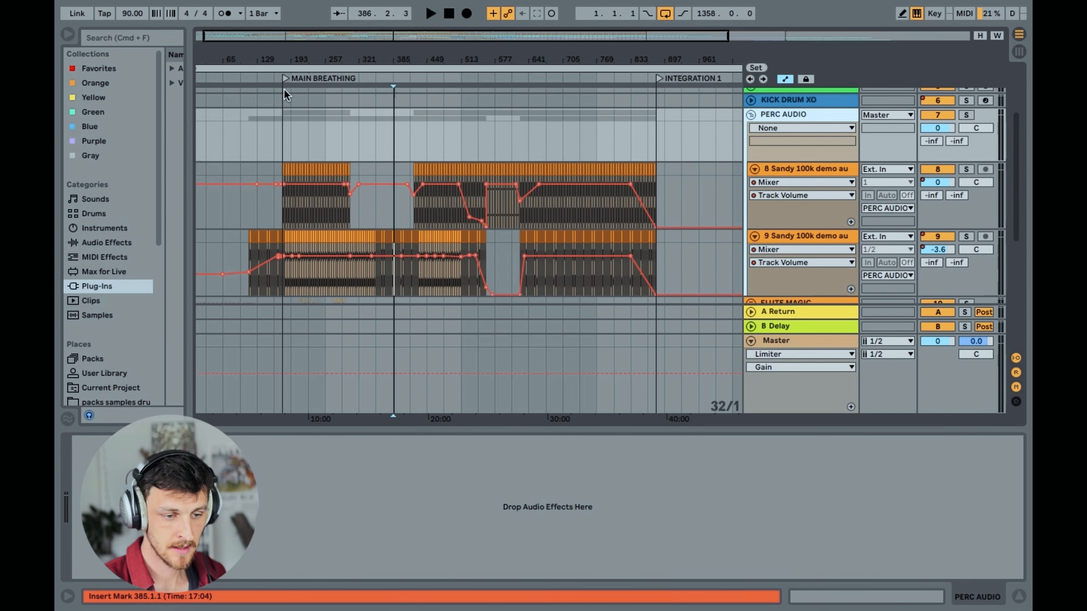
Solo track 8 Sandy 100k demo in PERC AUDIO and examine its clips around the start of MAIN BREATHING at bar 177
click(279, 38)
drag(279, 37, 284, 113)
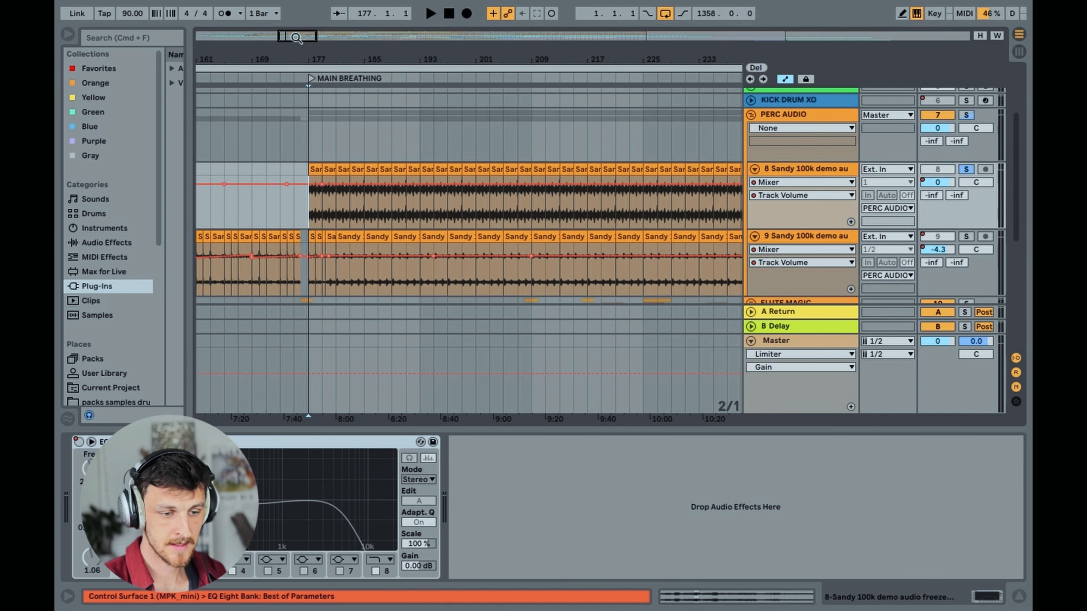
drag(296, 37, 298, 9)
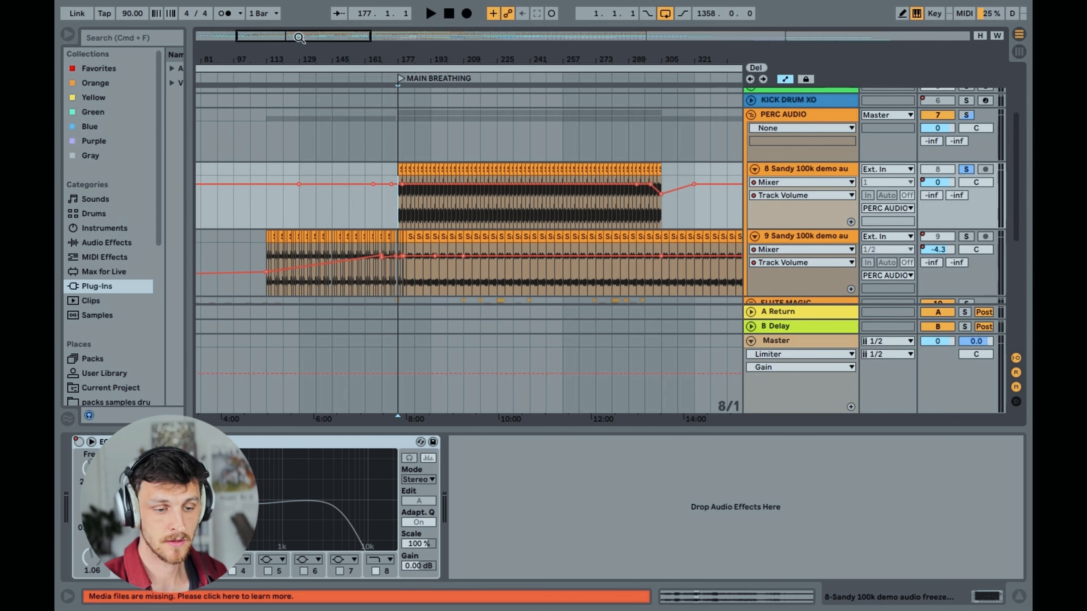
drag(299, 37, 298, 75)
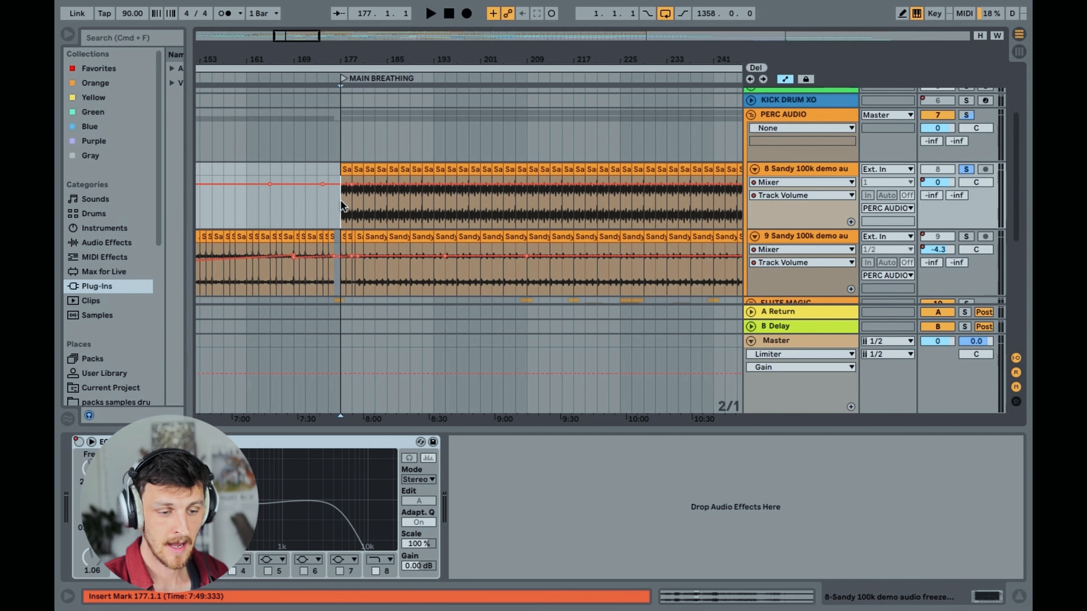
drag(298, 39, 299, 38)
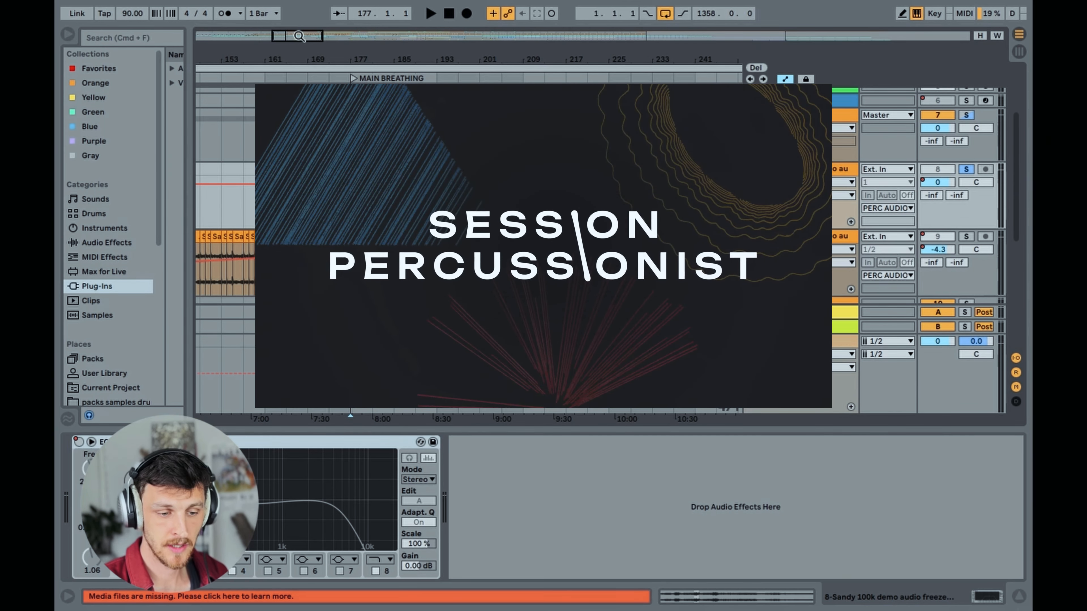
drag(299, 37, 299, 46)
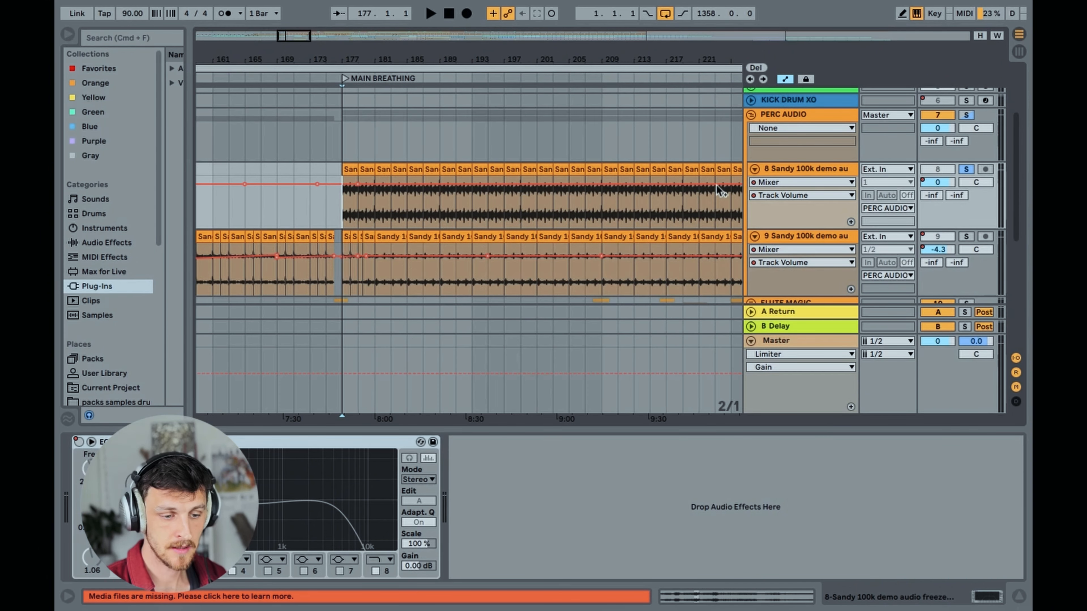
Play the soloed Sandy 100k percussion from bar 177, examine a clip's sample waveform, and stop playback with the bar 179 clip selected
key(space)
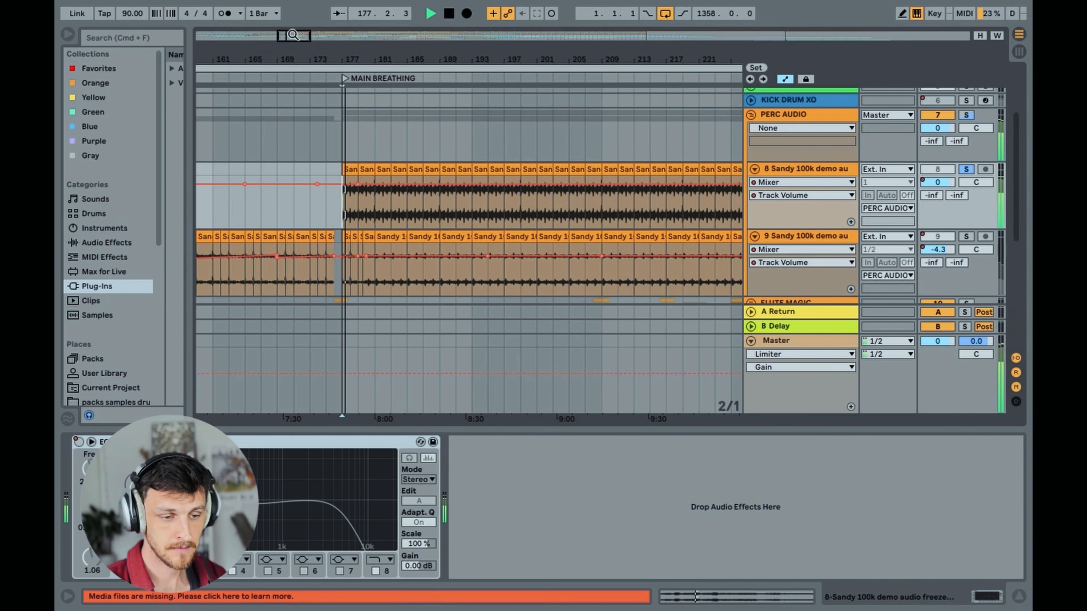
drag(293, 35, 293, 44)
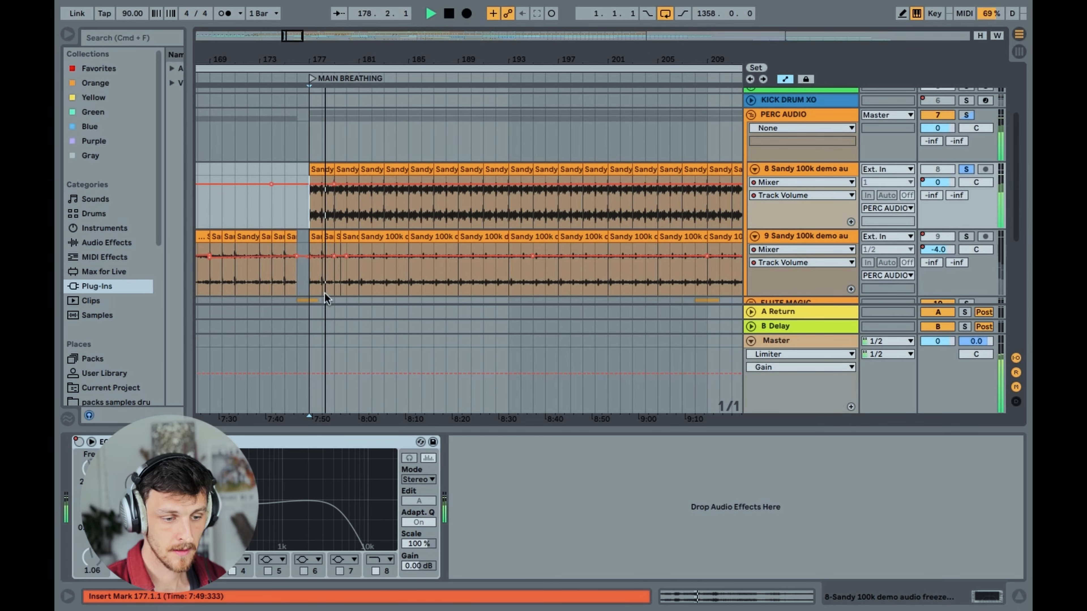
double_click(320, 175)
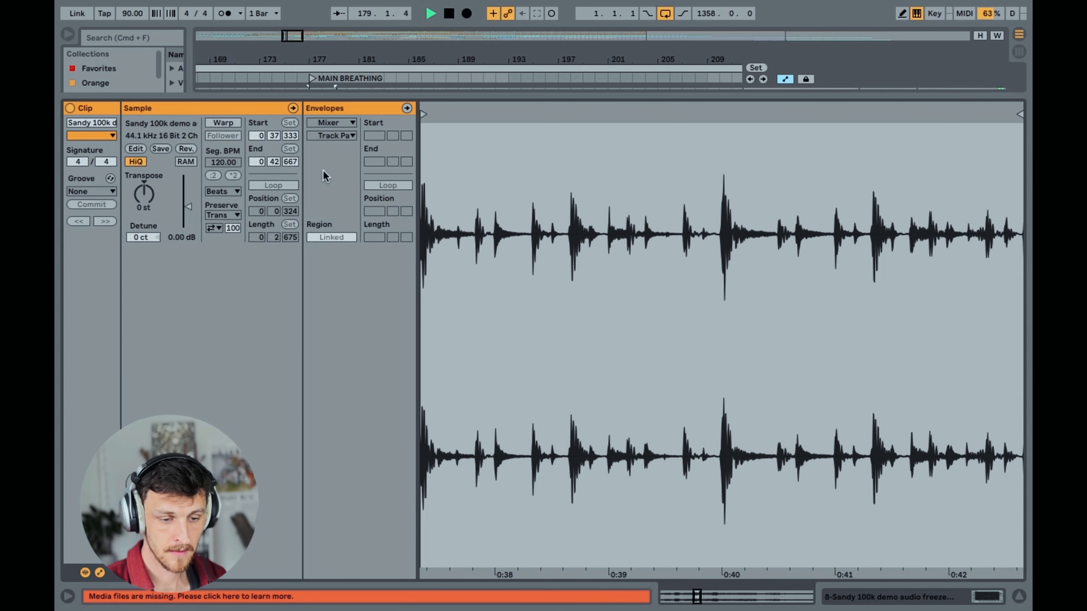
click(1020, 598)
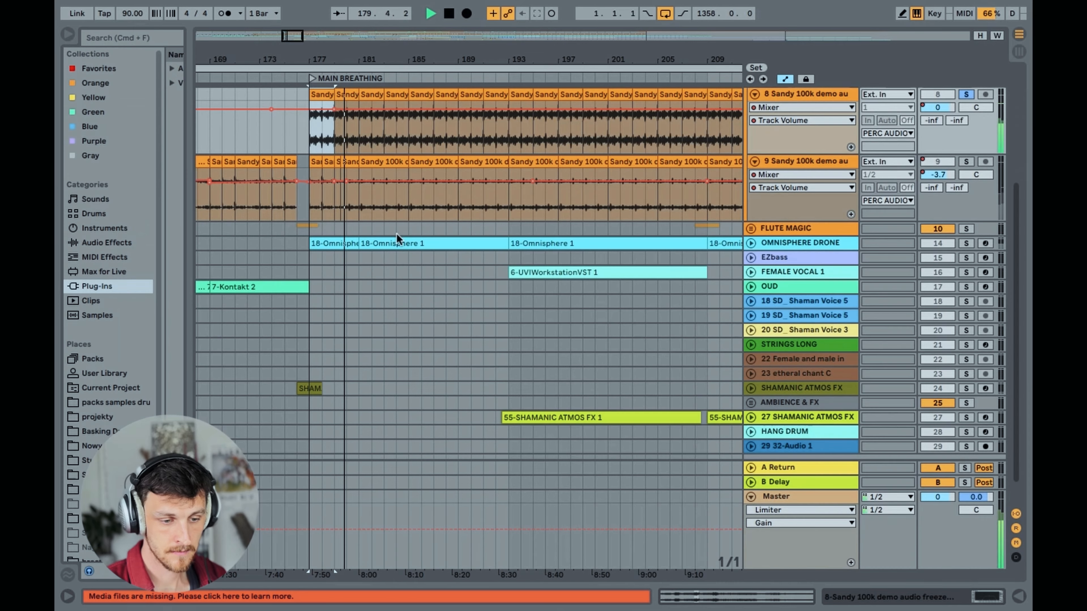
click(346, 94)
key(space)
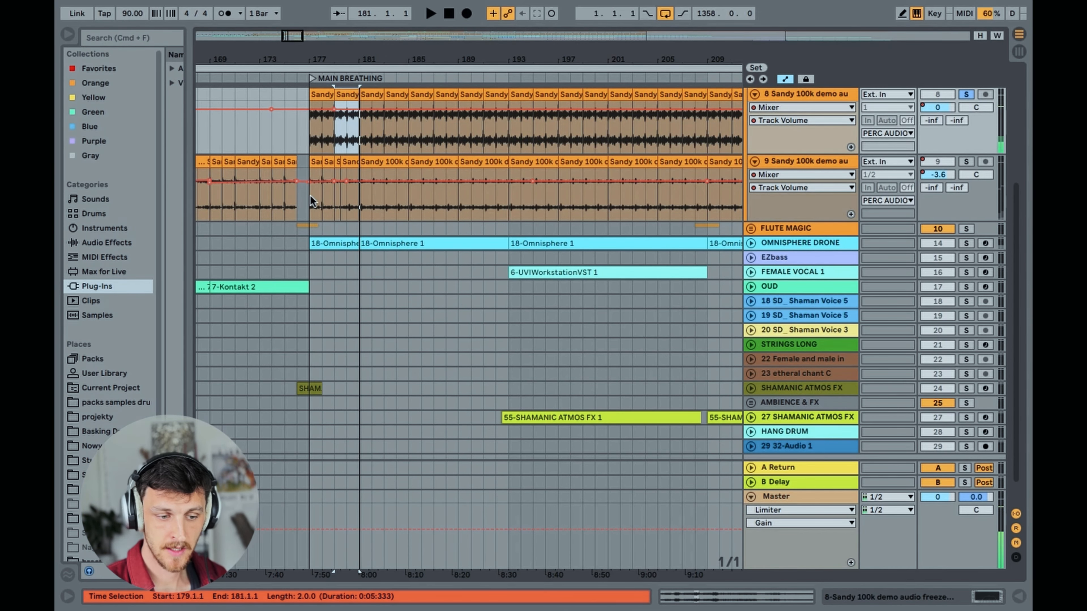
Solo track 9 Sandy 100k demo and play its percussion from bar 181 in MAIN BREATHING, then stop
click(310, 195)
click(967, 161)
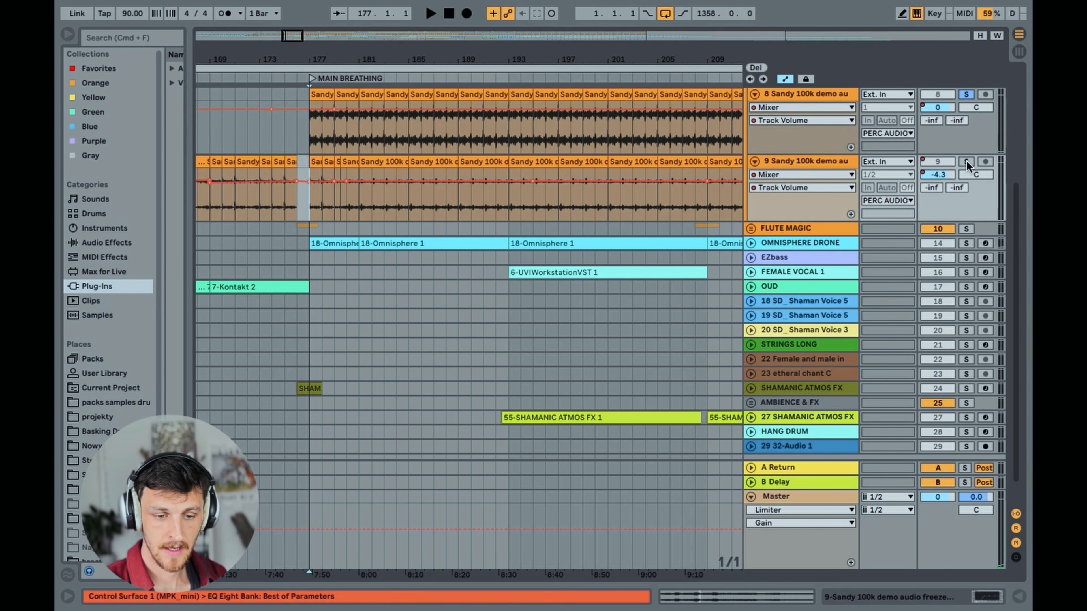
click(362, 195)
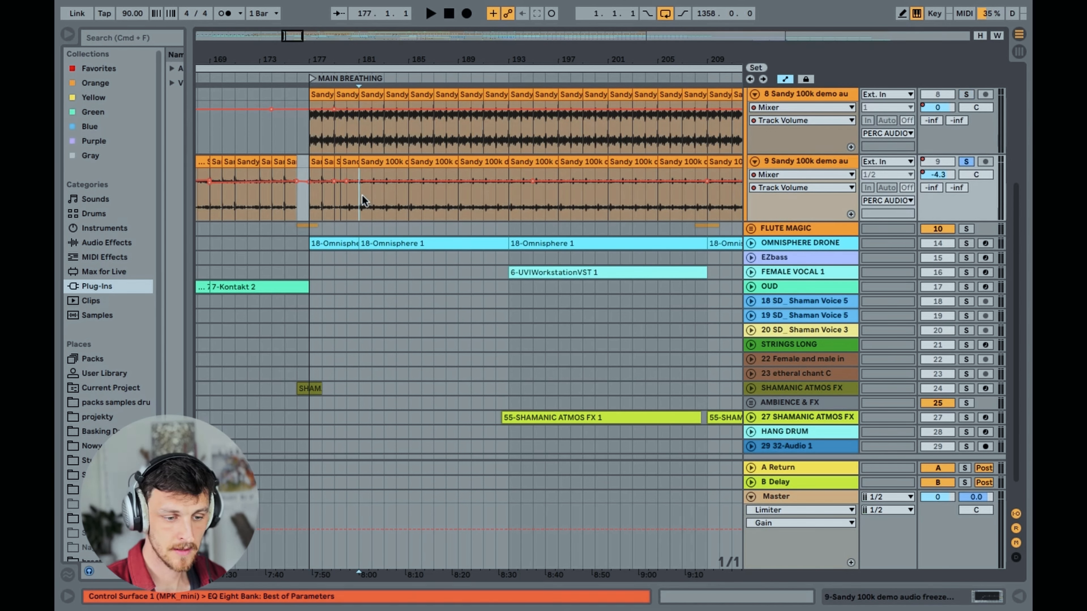
key(space)
scroll(394, 212, up, 3)
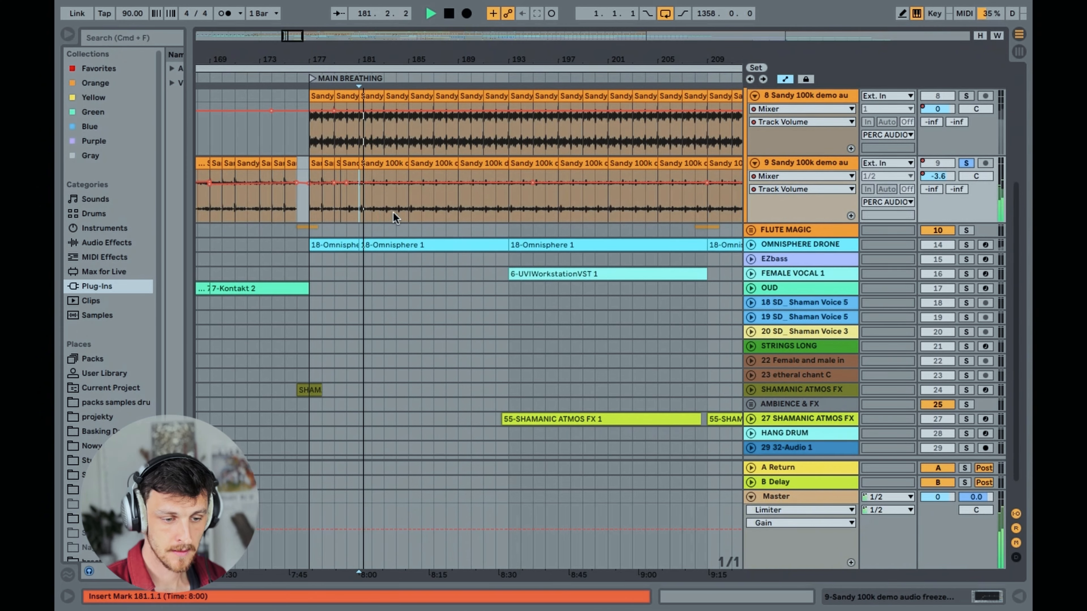
scroll(419, 216, up, 1)
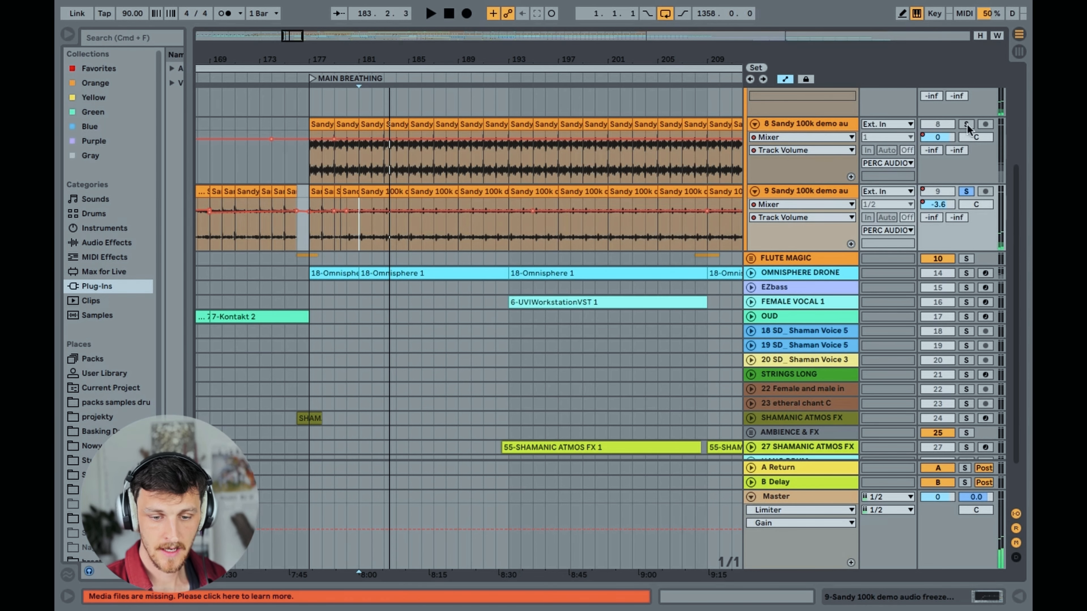
Play both Sandy 100k tracks soloed from bar 181, add KICK DRUM XO to the solo from bar 265, and stop playback
key(space)
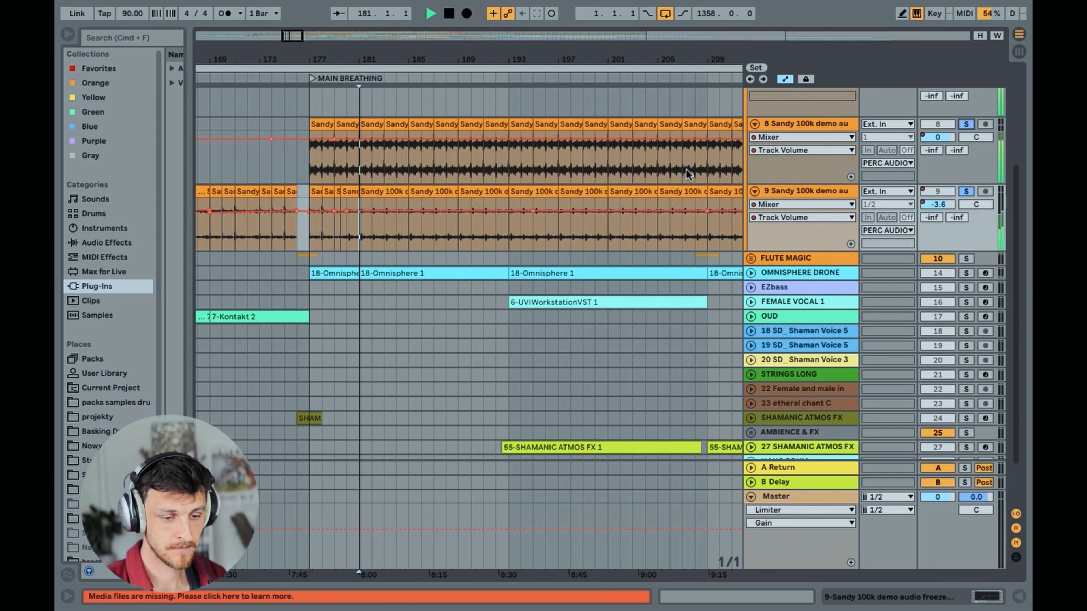
scroll(509, 231, up, 1)
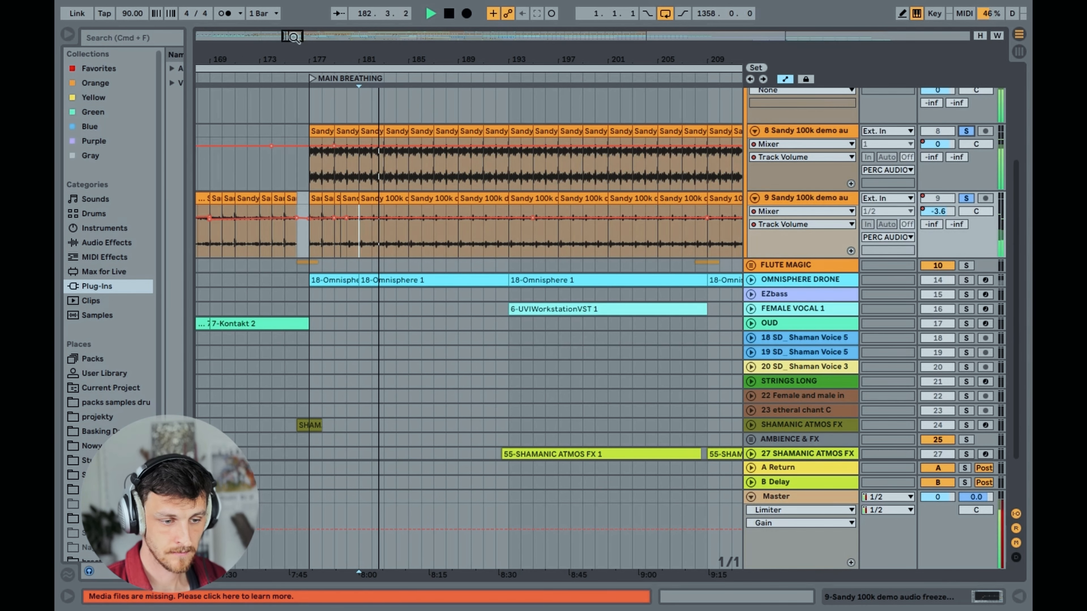
drag(290, 39, 291, 34)
scroll(533, 198, up, 5)
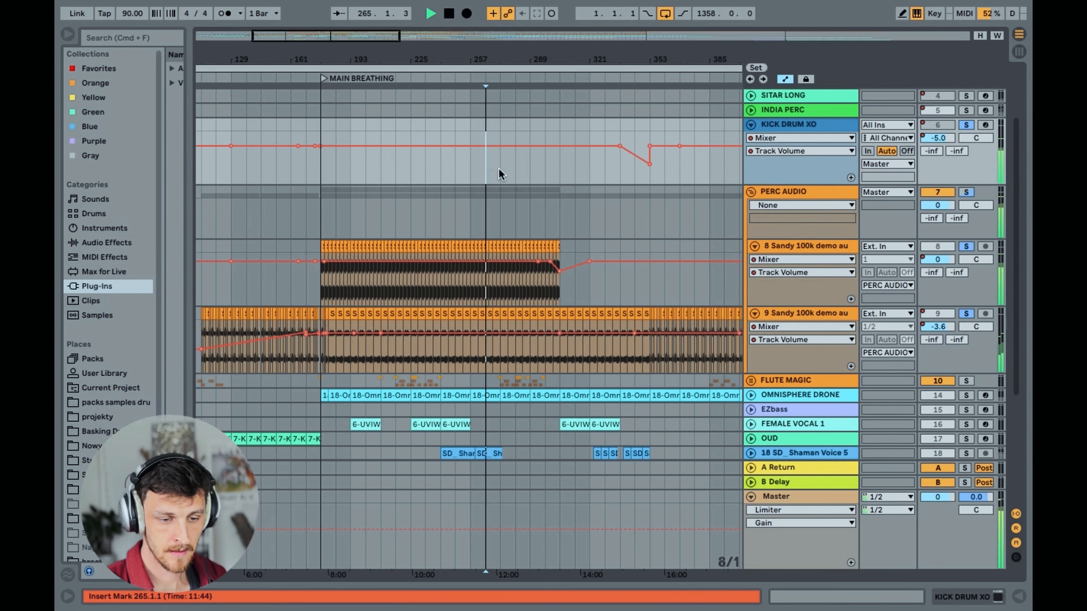
key(space)
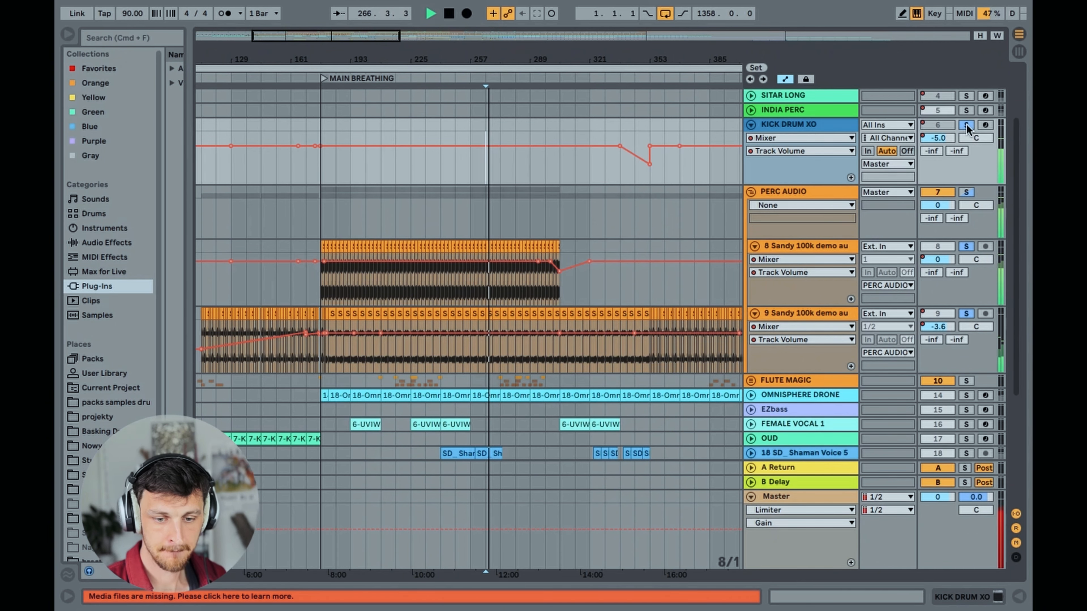
key(space)
Unsolo KICK DRUM XO and the Sandy 100k tracks, and fold the KICK DRUM XO track
drag(344, 36, 342, 64)
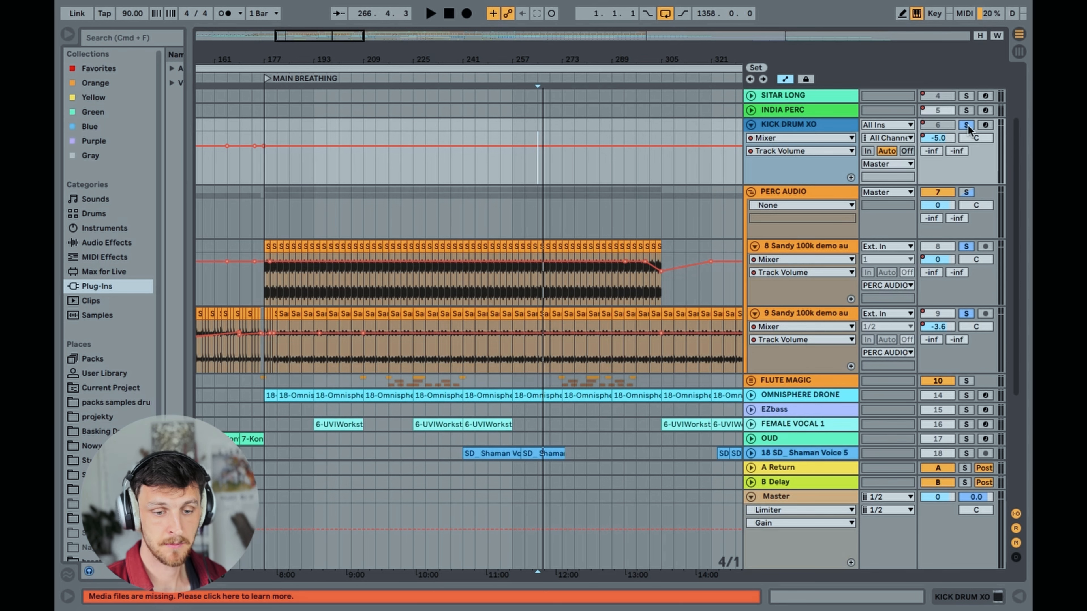
click(969, 126)
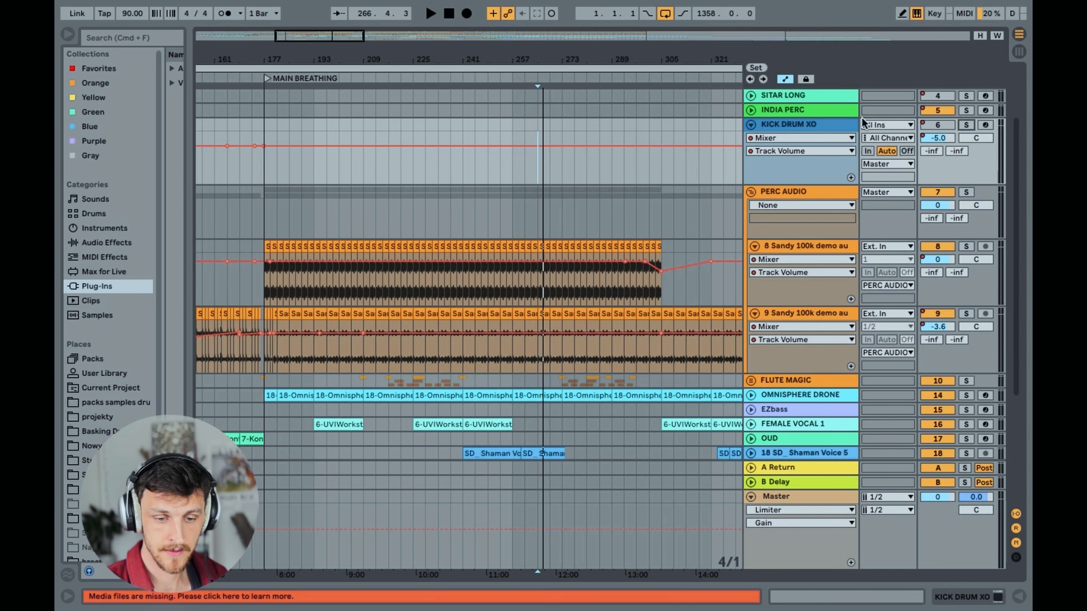
click(751, 125)
click(787, 140)
Show track 8 Sandy 100k demo's EQ Eight and its Device On automation, and set the insert mark at bar 449
click(798, 193)
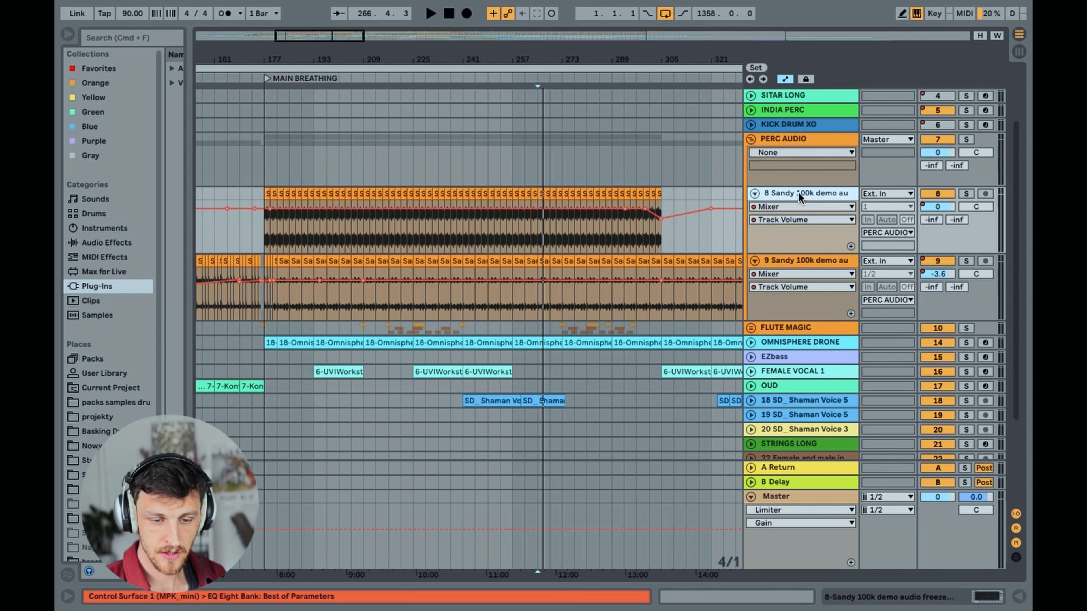
click(984, 598)
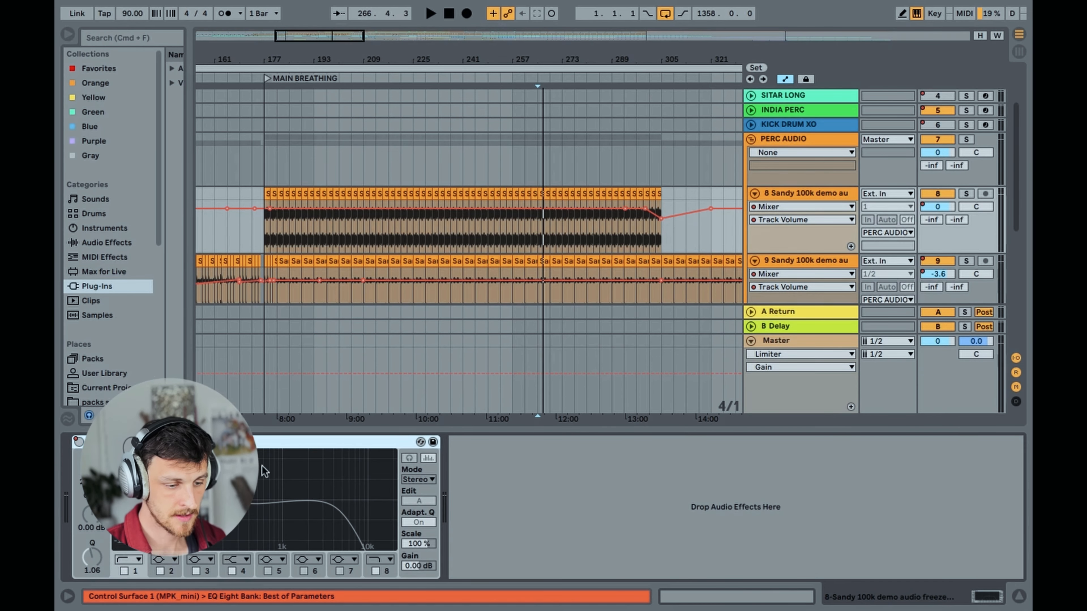
click(777, 208)
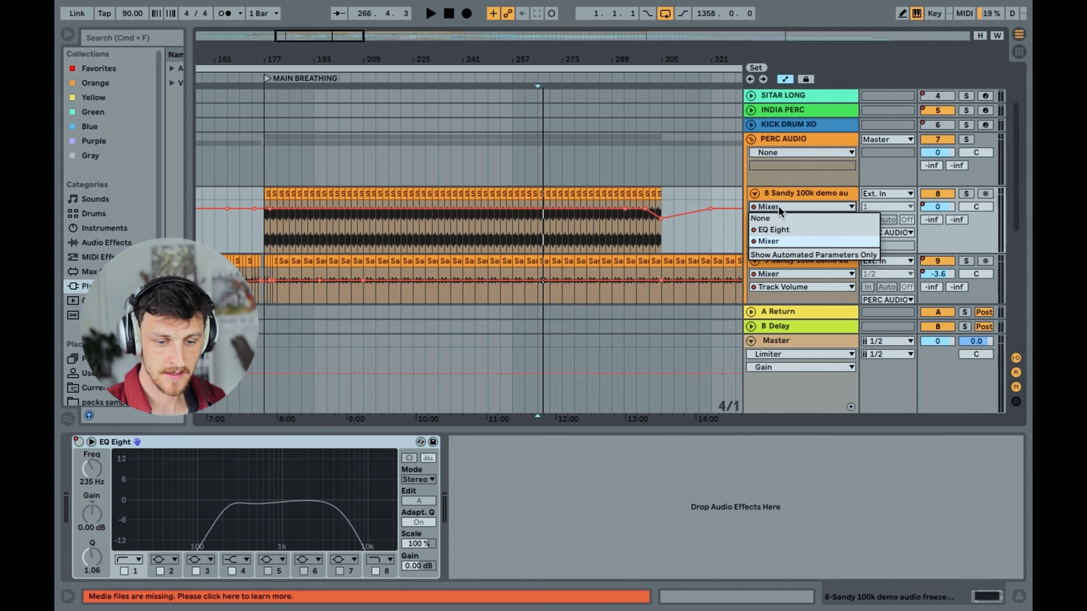
click(774, 231)
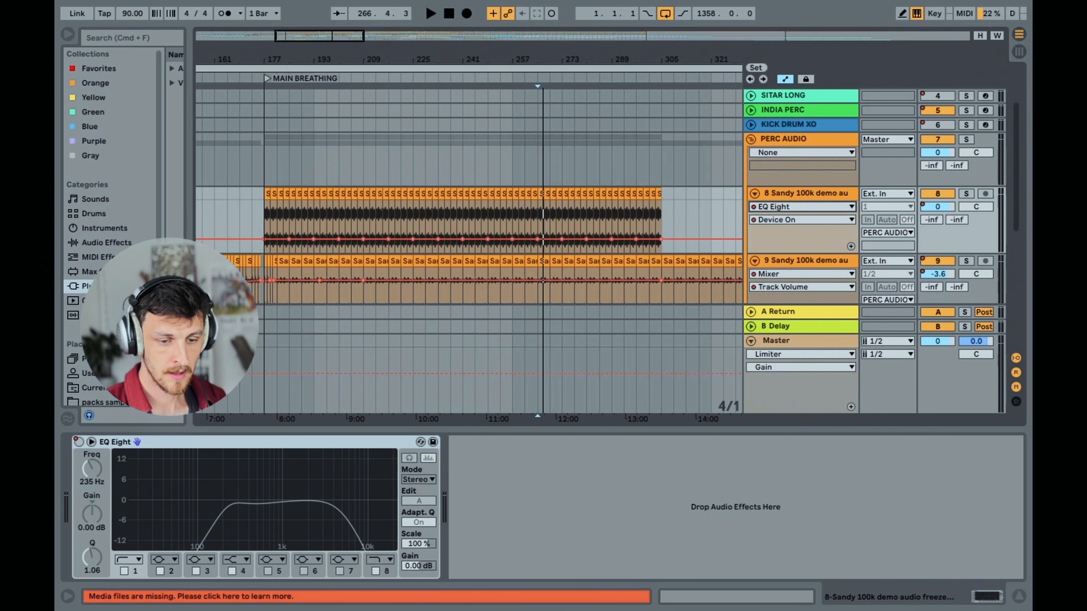
drag(394, 59, 336, 13)
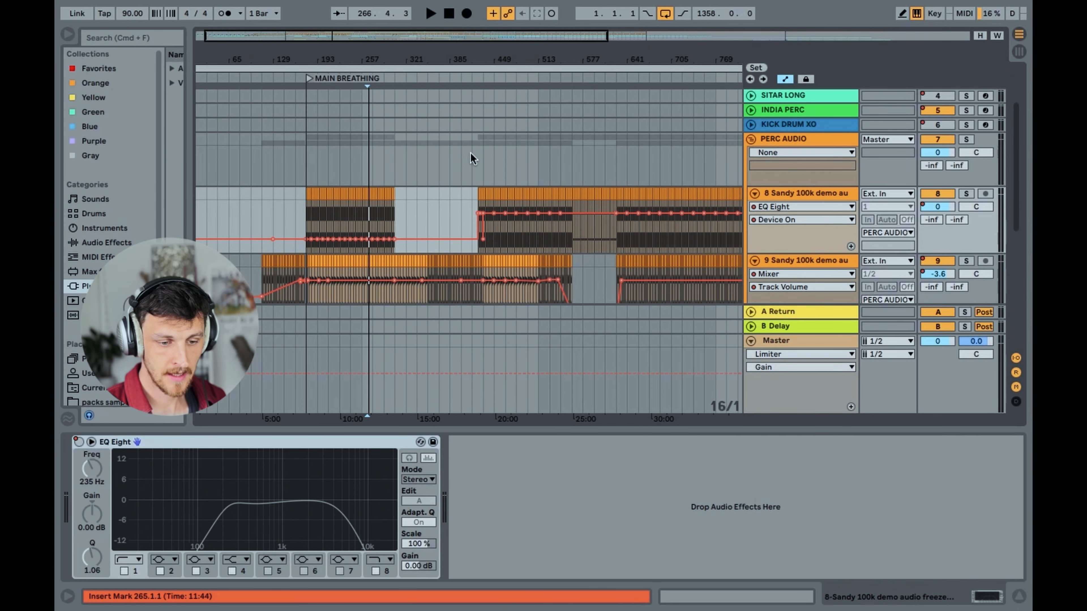
click(494, 233)
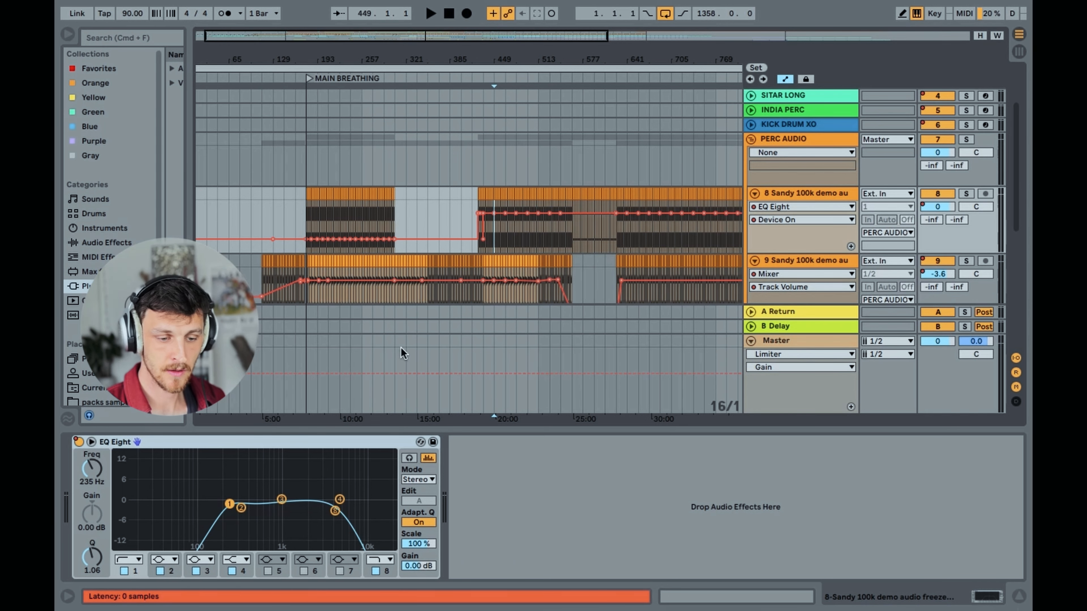
Solo track 8 Sandy 100k demo, play it from bar 449 with the EQ Eight active, then stop and unsolo it
click(967, 194)
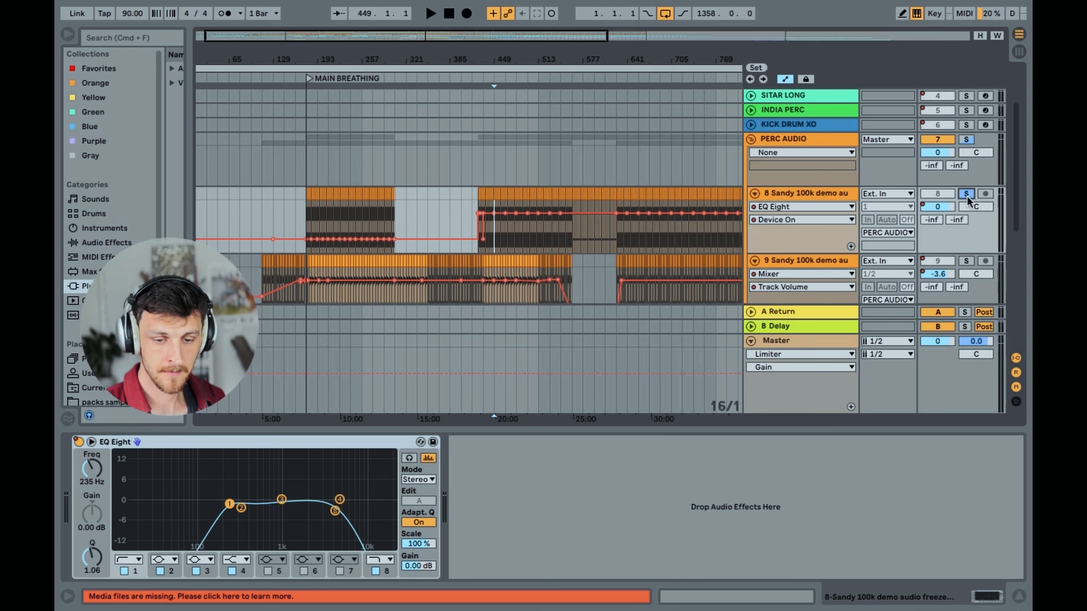
key(space)
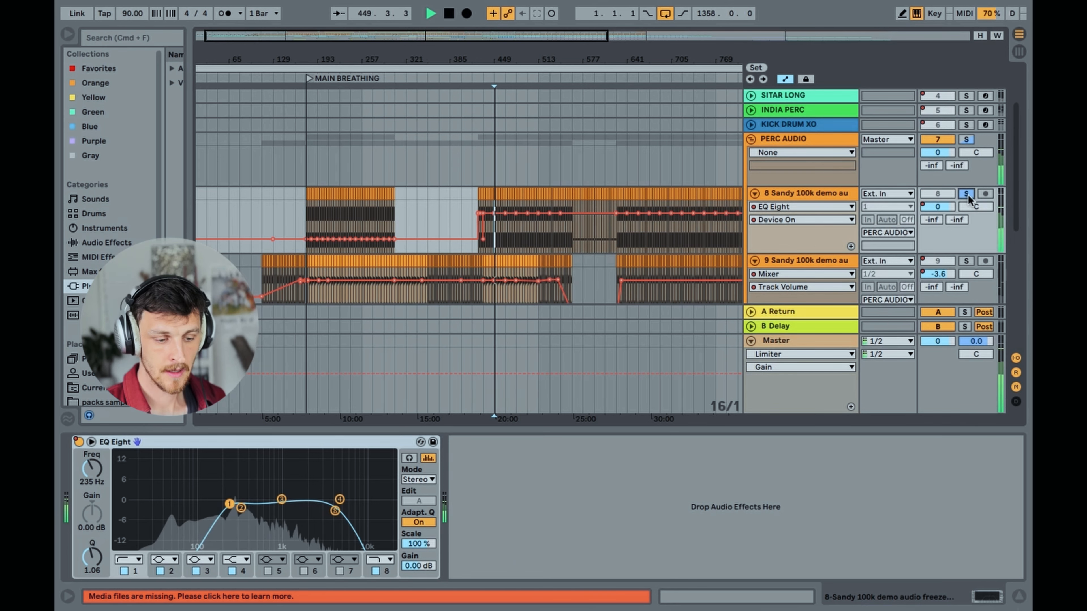
key(space)
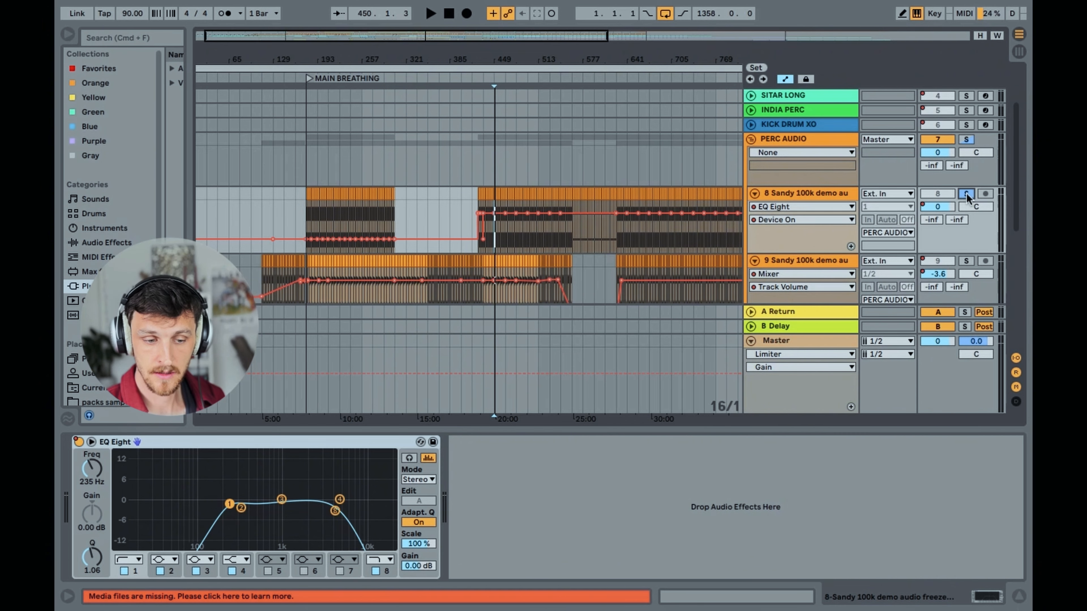
click(967, 193)
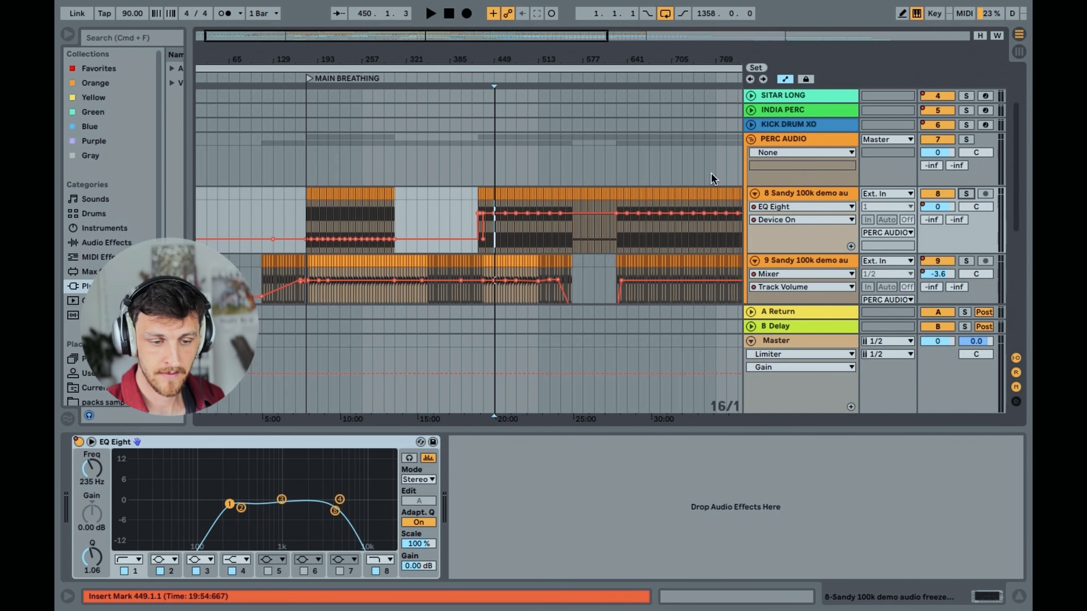
Play the arrangement from bar 449 with no track soloed, then stop playback
click(497, 172)
key(space)
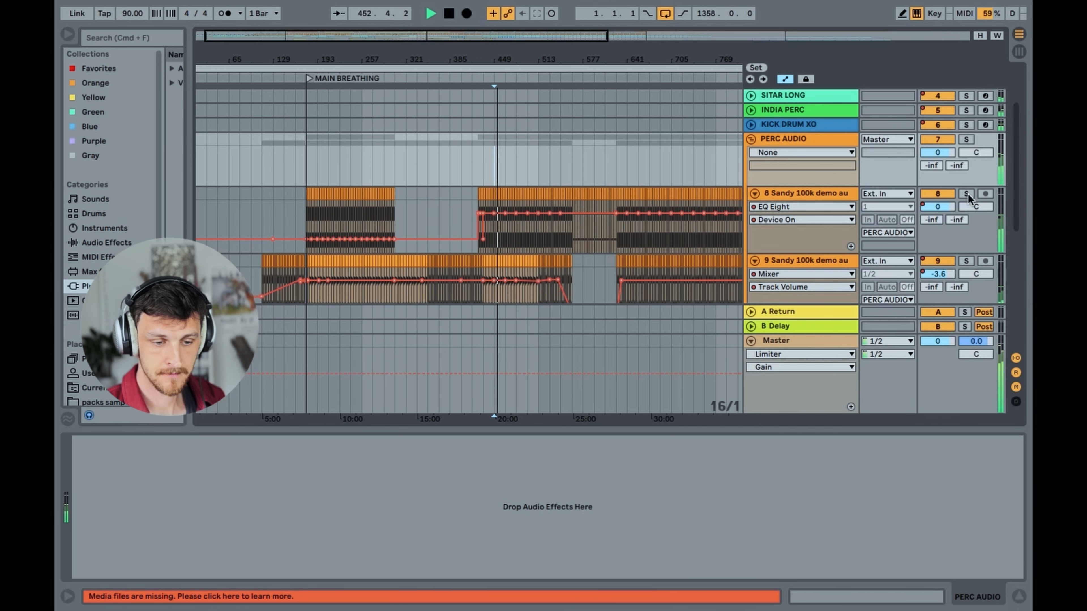
key(space)
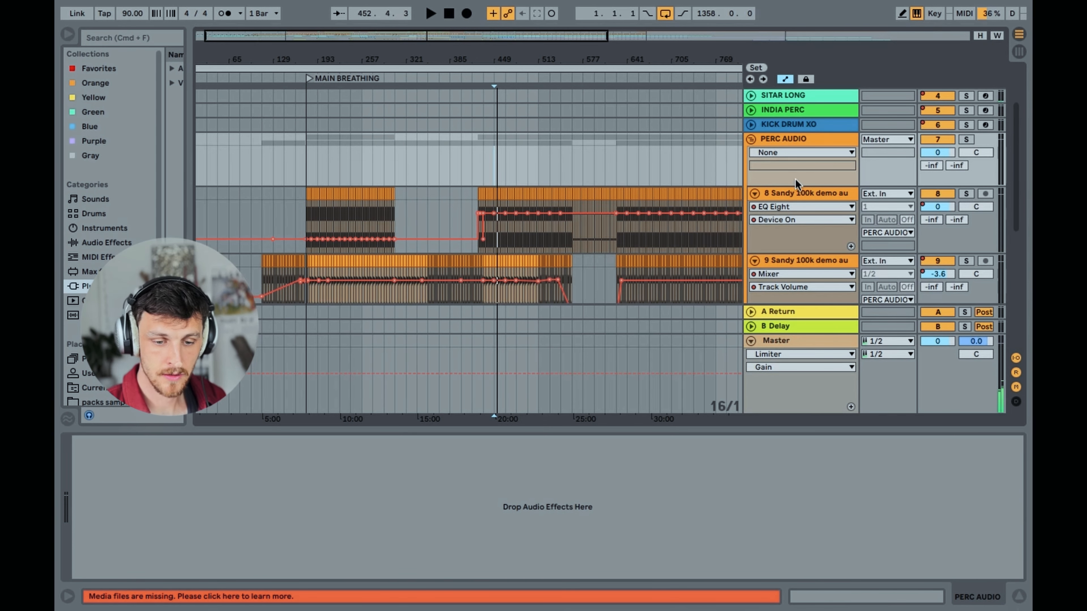
Switch track 8 Sandy 100k demo's automation lane to the Mixer's Track Volume and examine the curve across MAIN BREATHING
click(806, 193)
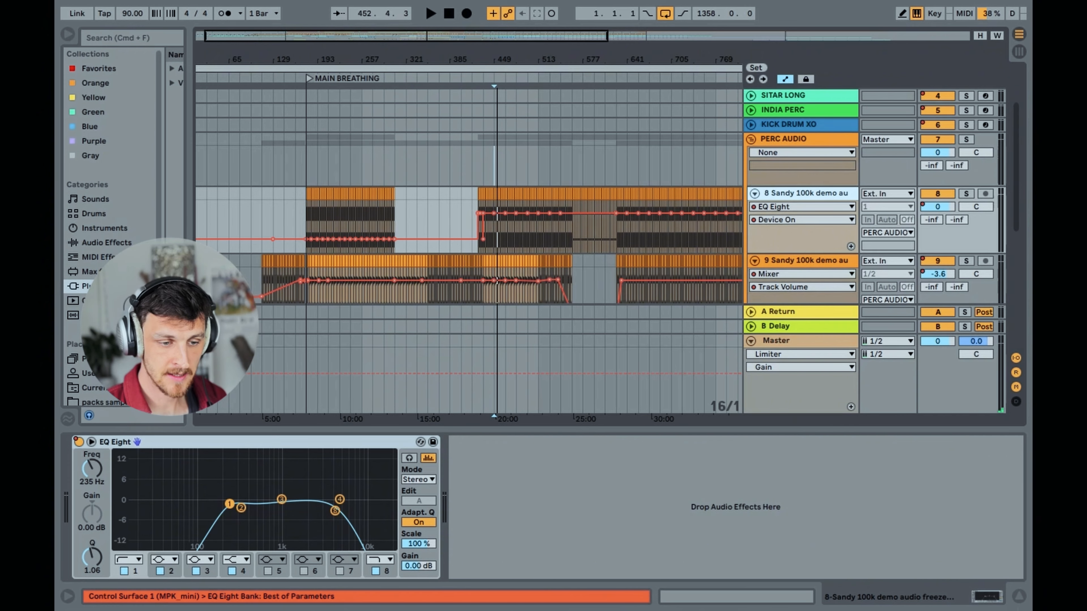
drag(380, 60, 362, 75)
click(813, 194)
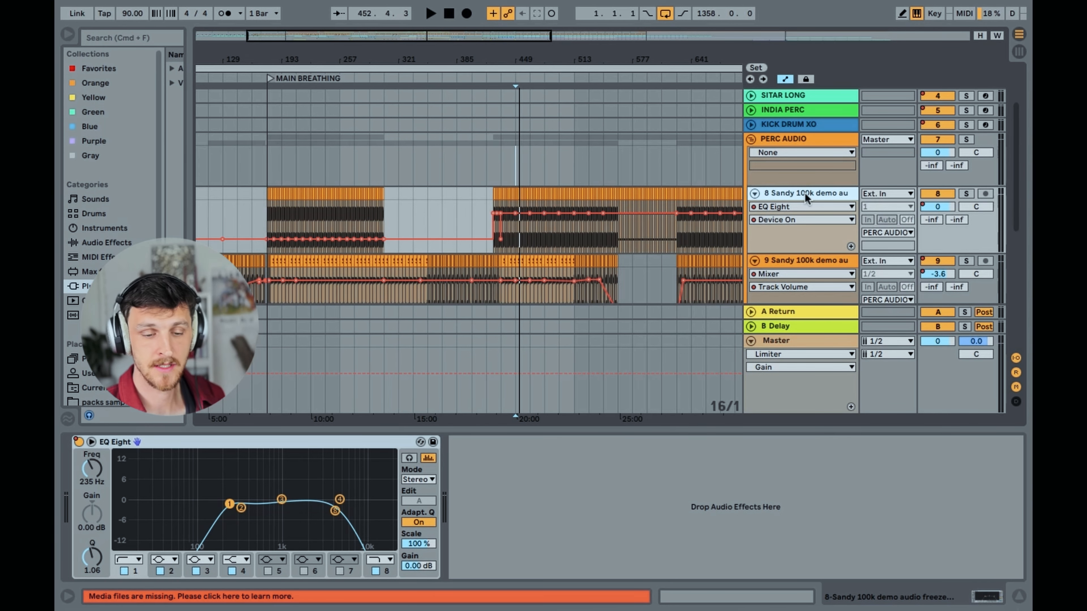
click(793, 208)
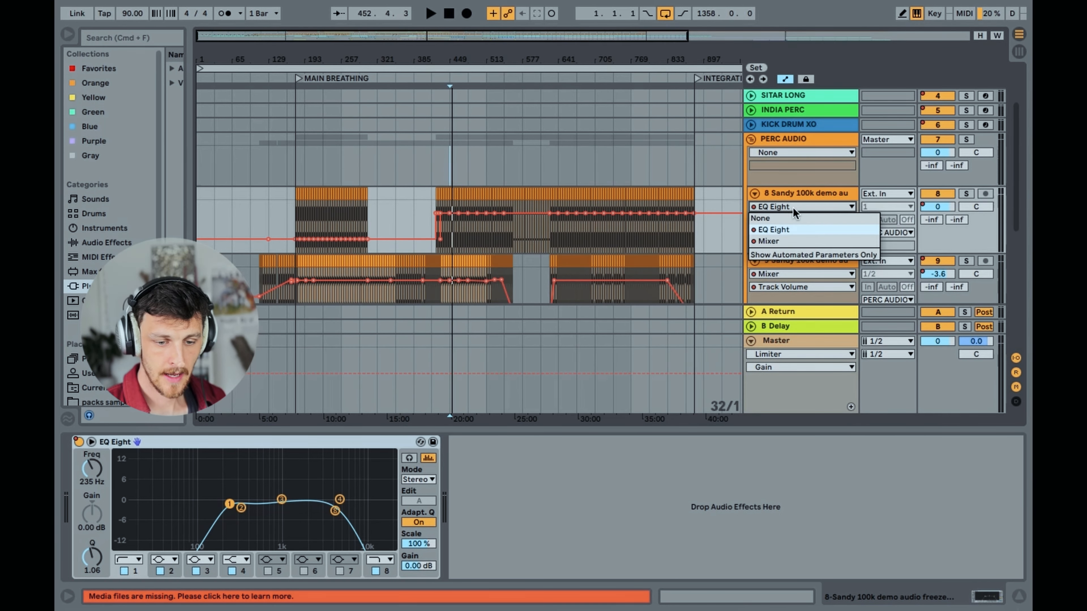
click(789, 241)
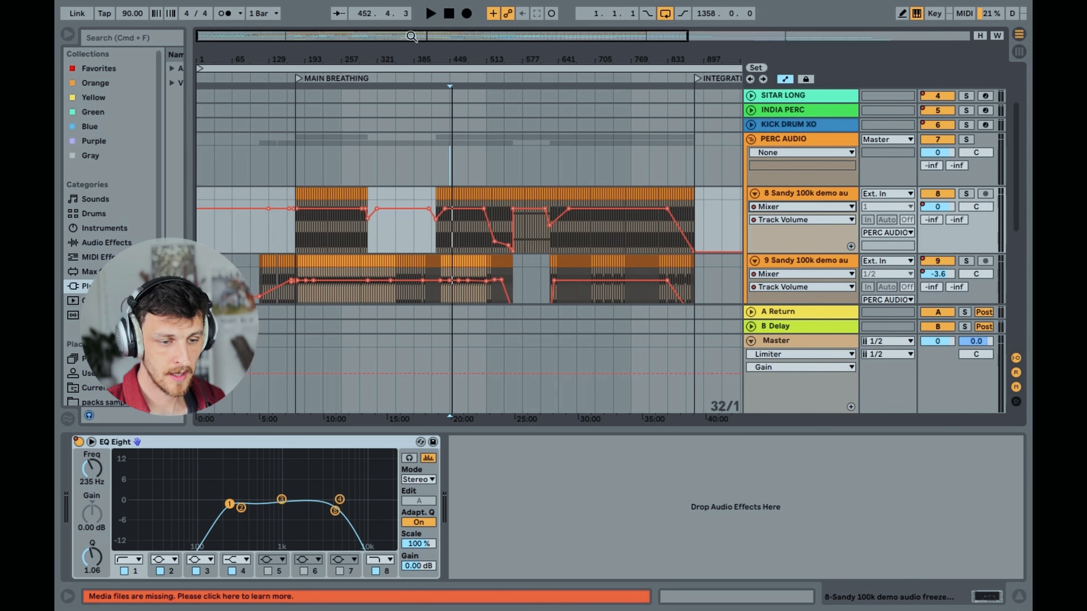
mouse_move(411, 36)
mouse_down()
mouse_move(397, 28)
mouse_move(365, 56)
mouse_move(420, 53)
mouse_move(418, 35)
mouse_move(396, 51)
mouse_up()
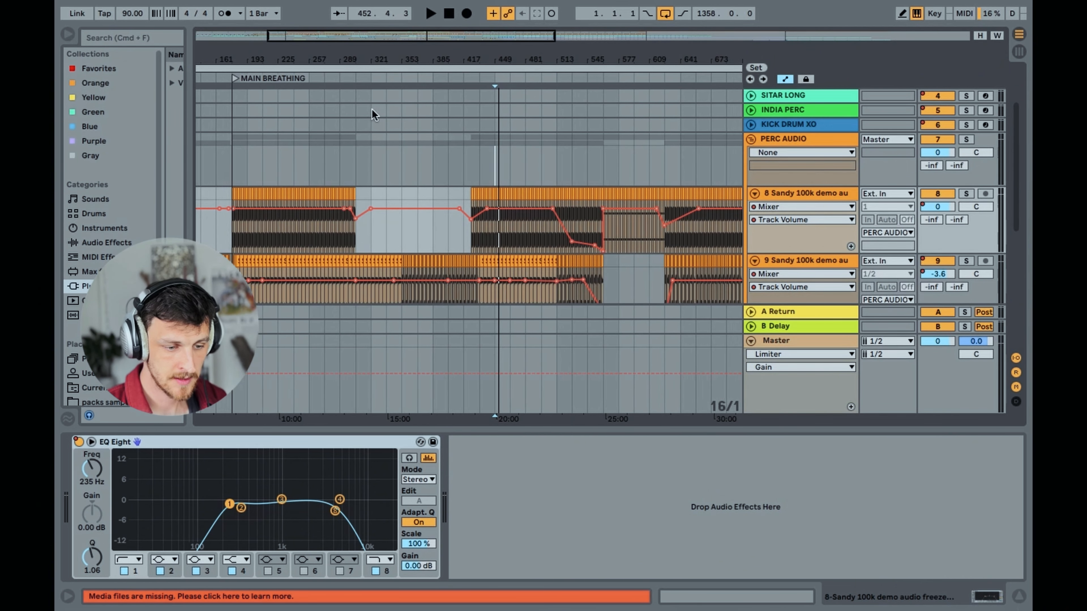
Select track 9 Sandy 100k demo to display its EQ Eight beneath the arrangement
scroll(382, 200, down, 2)
click(787, 211)
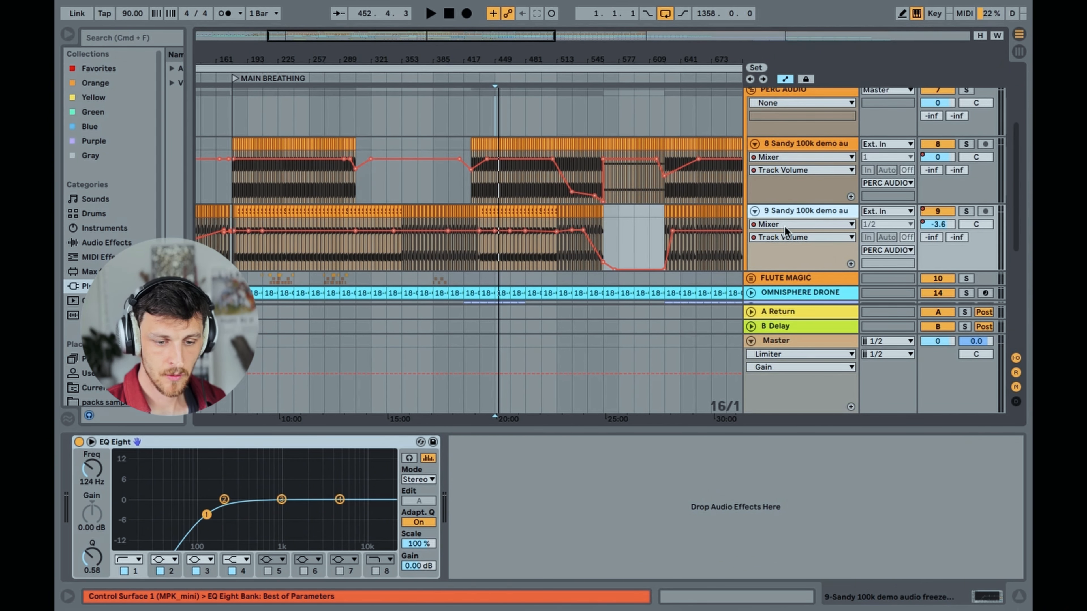
click(785, 226)
click(790, 210)
Play track 9 Sandy 100k demo from bar 449, solo it, and stop playback
click(494, 253)
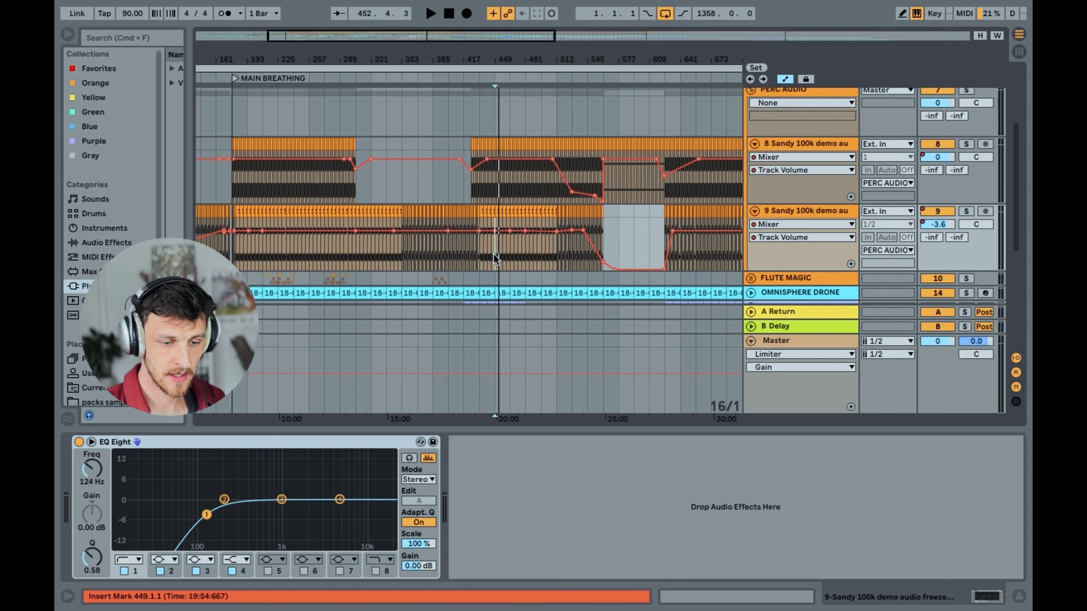
key(space)
click(966, 211)
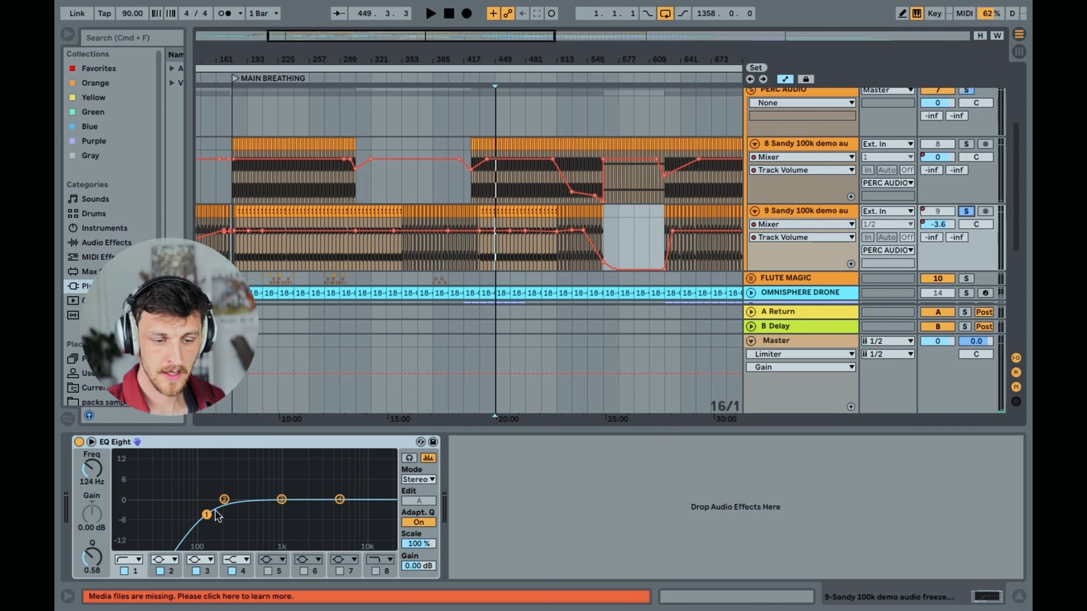
Examine track 9 Sandy 100k demo's clips between bars 321 and 481, and set the insert mark at bar 337
click(794, 214)
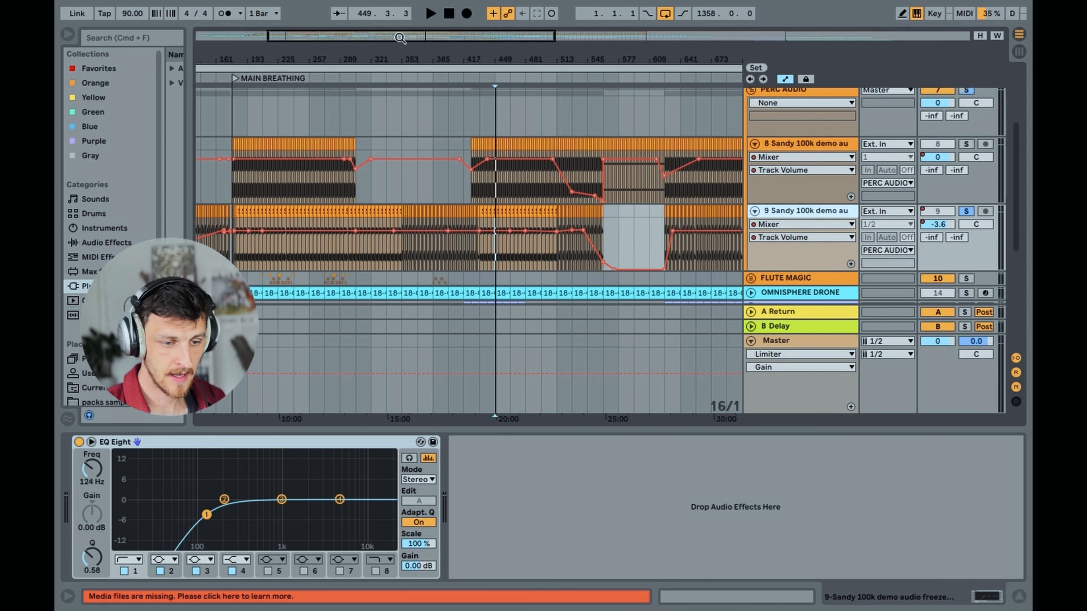
drag(400, 38, 401, 76)
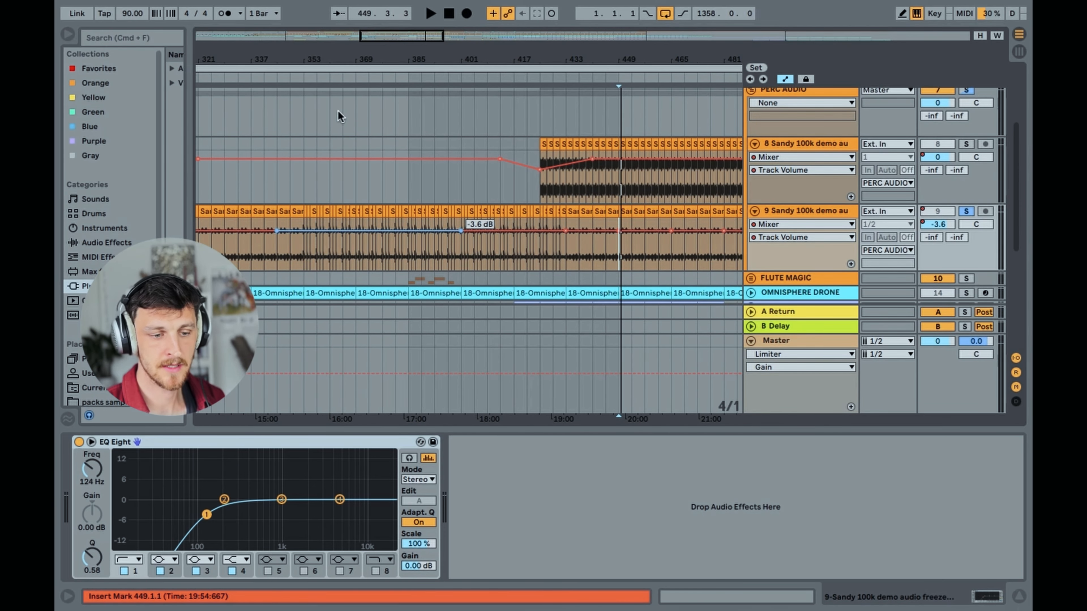
mouse_move(388, 37)
mouse_down()
mouse_move(387, 21)
mouse_move(388, 42)
mouse_move(370, 39)
mouse_up()
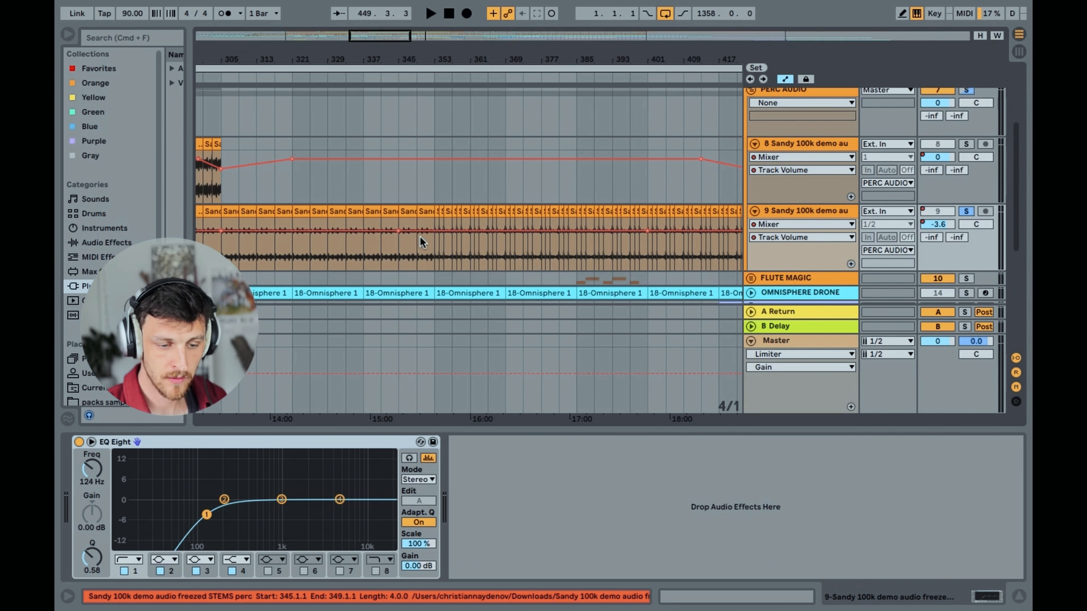
click(364, 250)
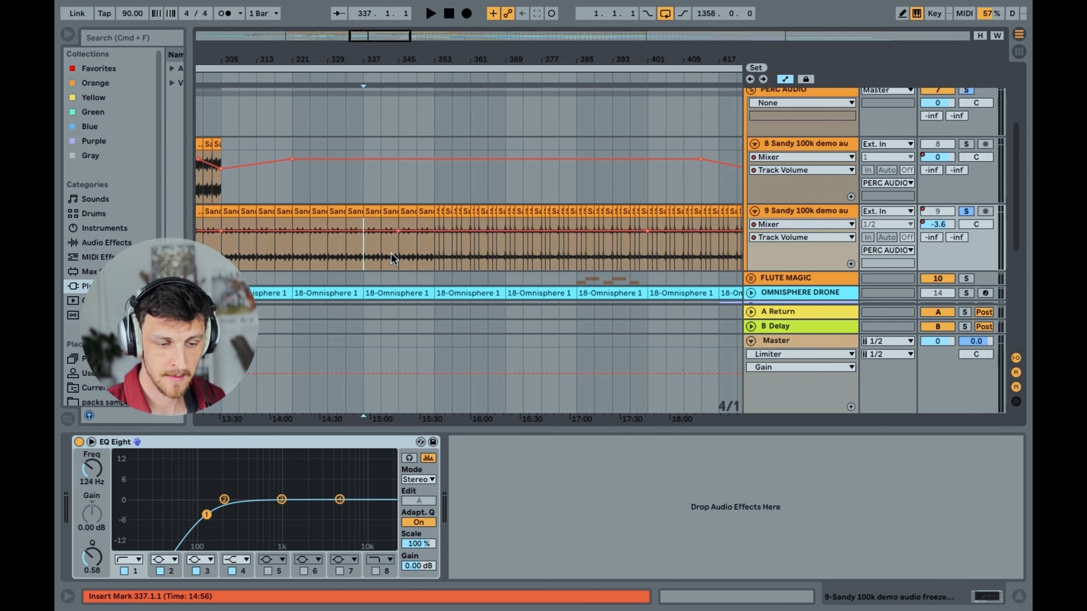
drag(374, 39, 368, 73)
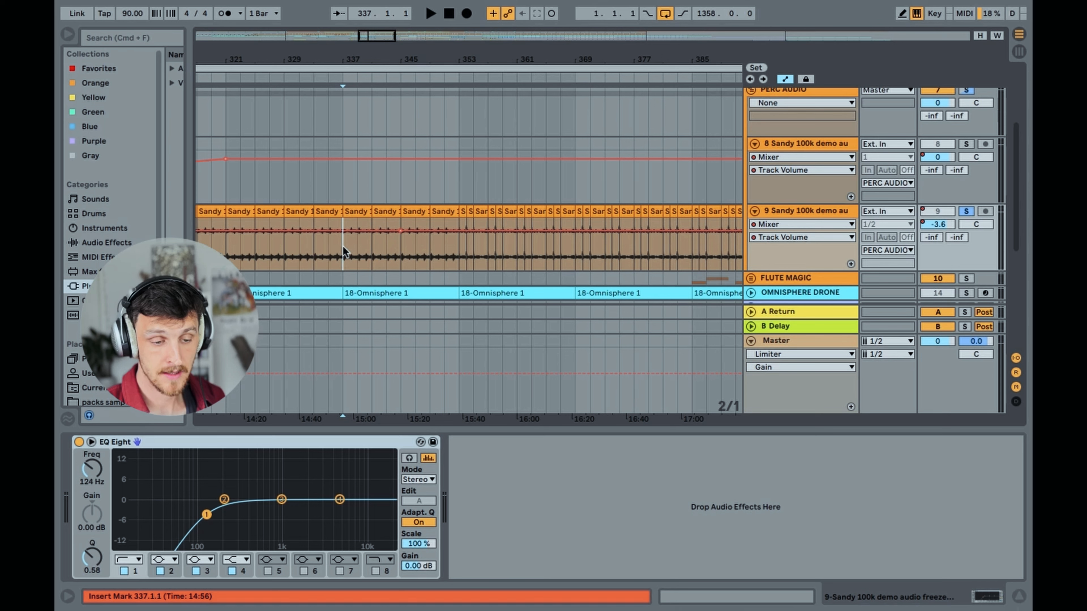
Play track 9 Sandy 100k demo from bar 337, set the insert mark at bar 353, and stop playback
key(space)
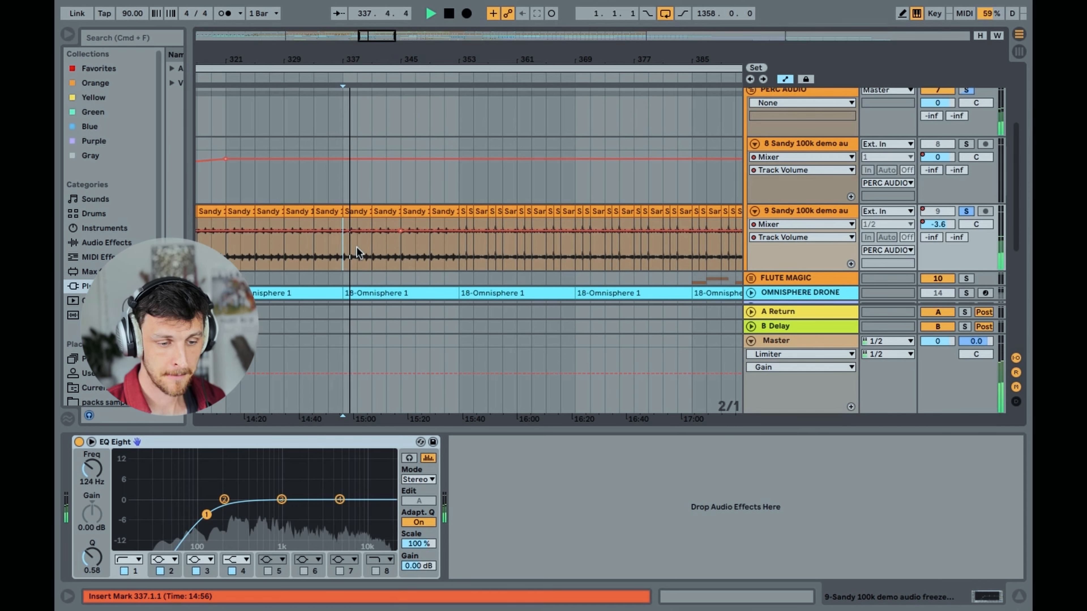
click(459, 248)
key(space)
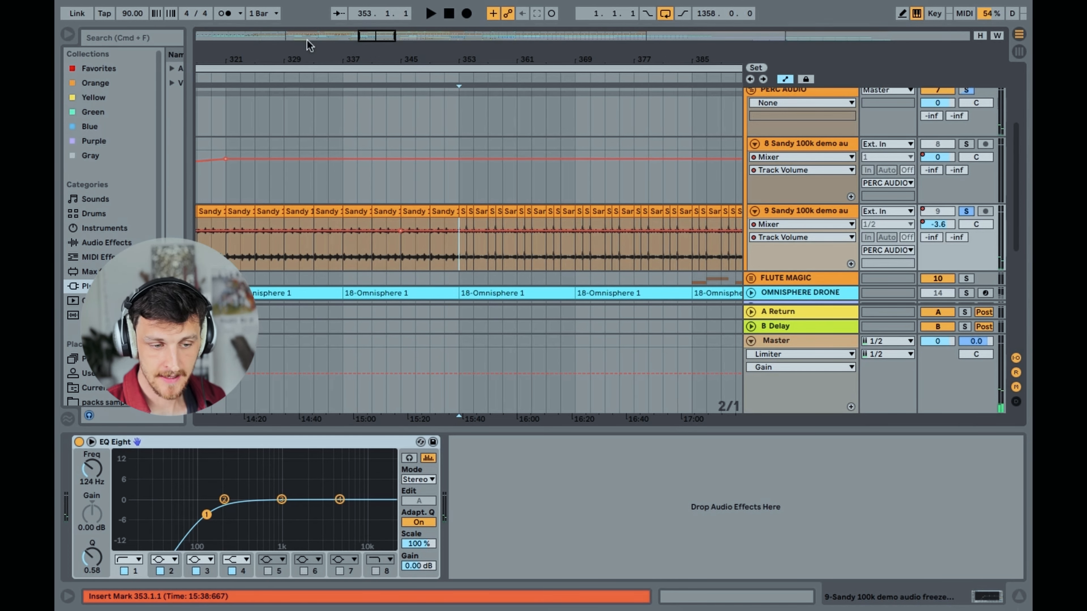
Play track 9 Sandy 100k demo's shorter clips from bar 353 and stop playback after a few bars
mouse_move(383, 46)
mouse_down()
mouse_move(374, 5)
mouse_move(381, 41)
mouse_up()
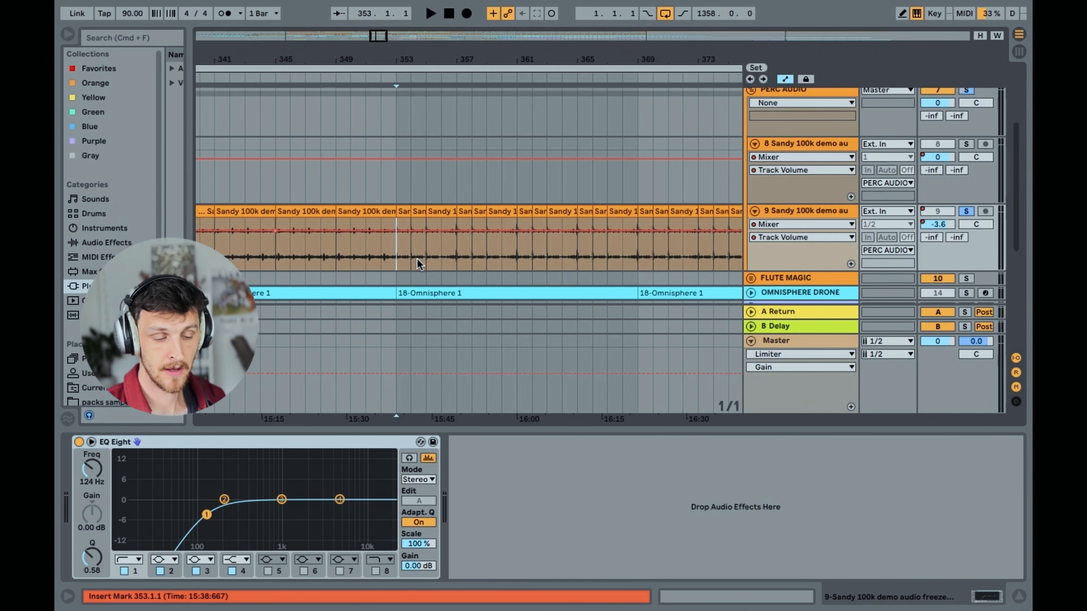
key(space)
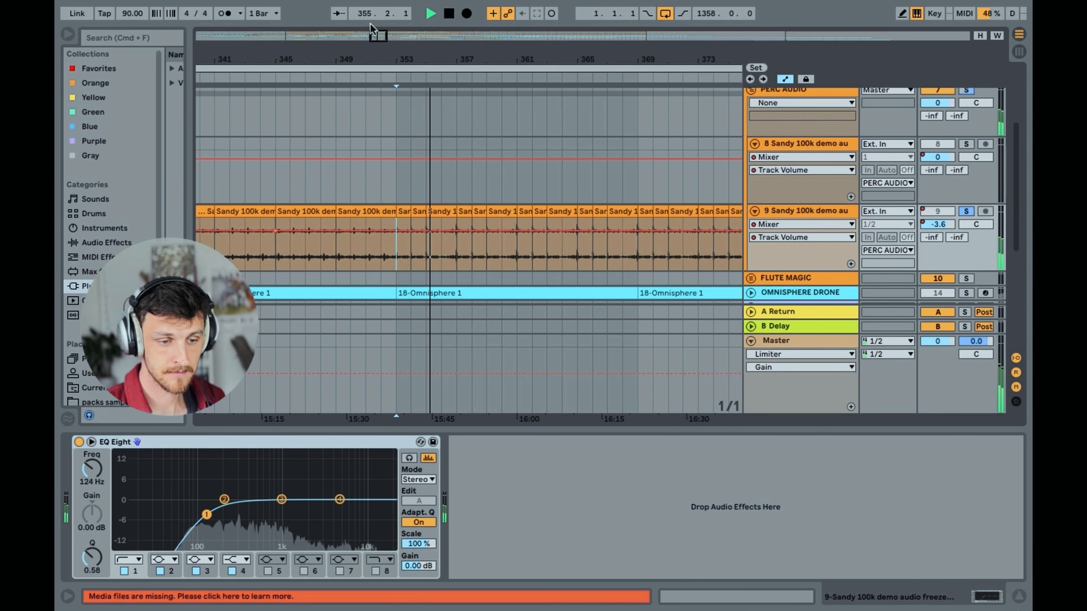
drag(379, 38, 378, 26)
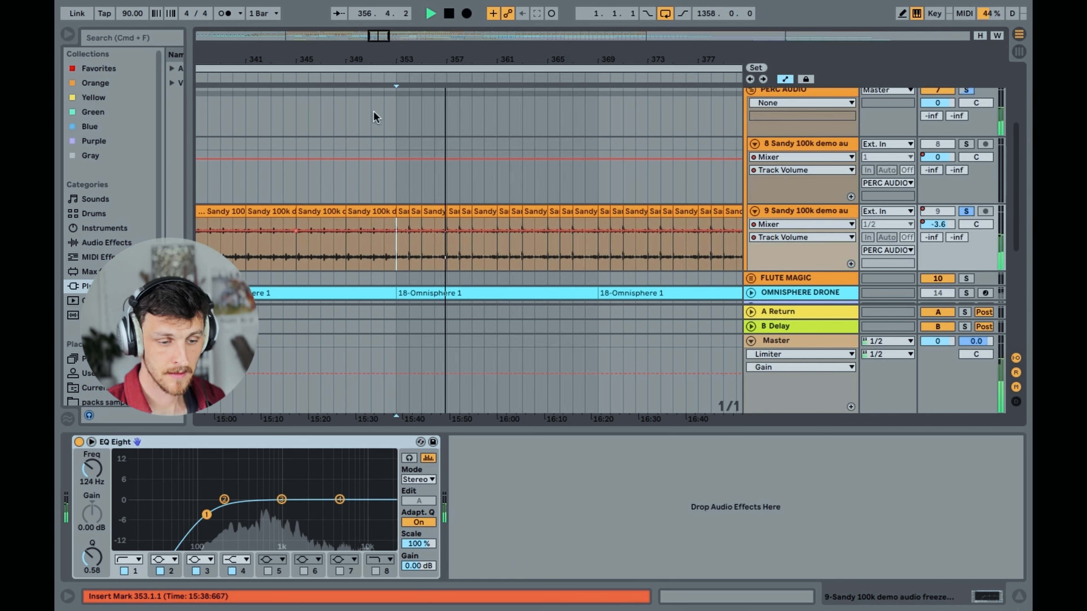
key(space)
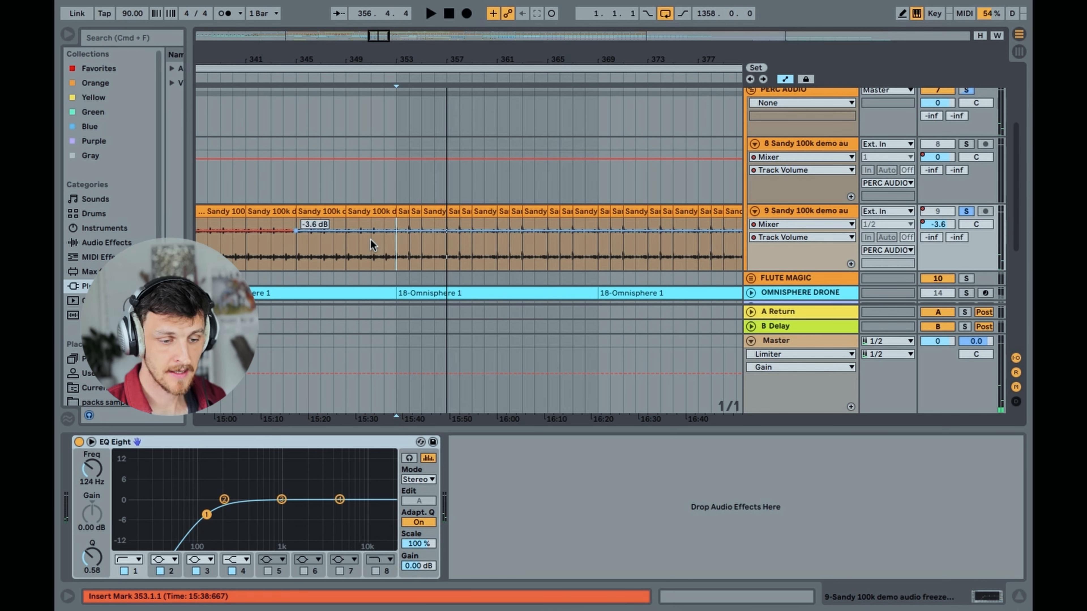
Examine both Sandy 100k demo tracks across MAIN BREATHING and compare the EQ Eight on tracks 8 and 9
mouse_move(378, 38)
mouse_down()
mouse_move(379, 27)
mouse_move(379, 39)
mouse_up()
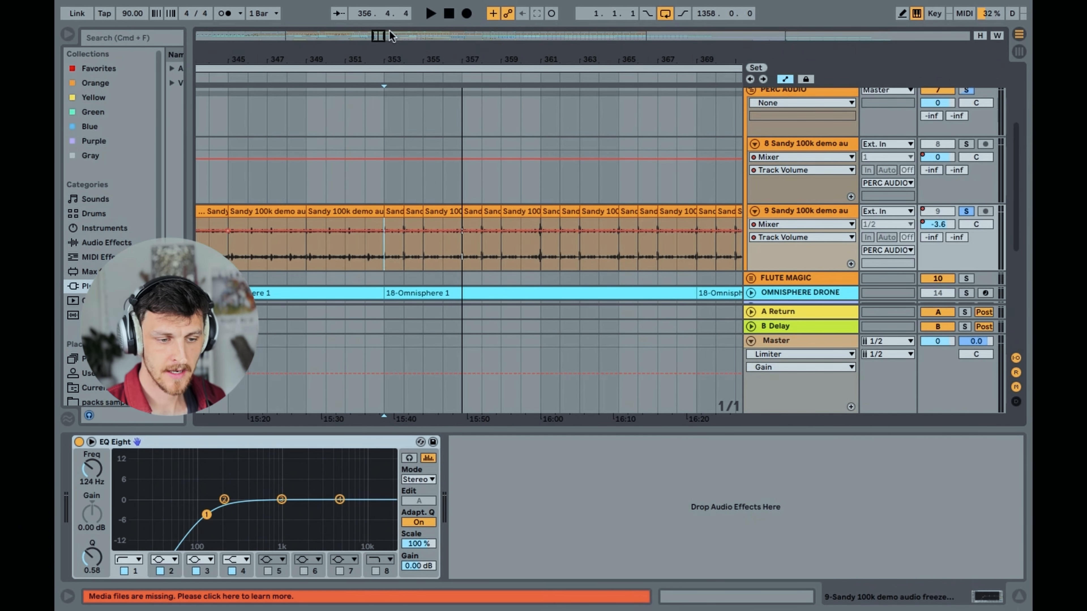
drag(378, 35, 378, 7)
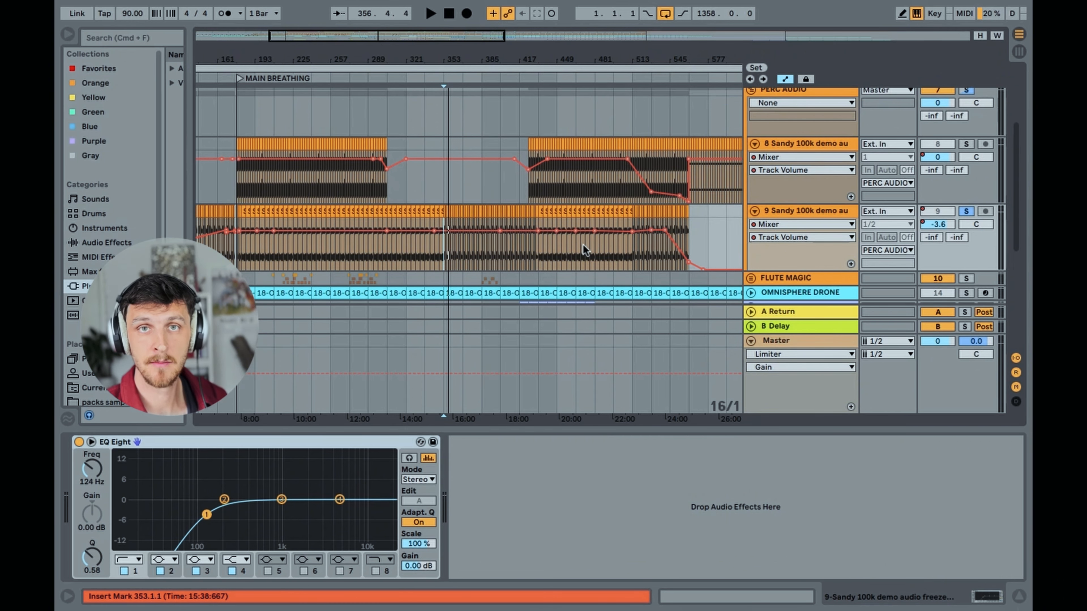
mouse_move(378, 36)
mouse_down()
mouse_move(375, 51)
mouse_move(374, 38)
mouse_up()
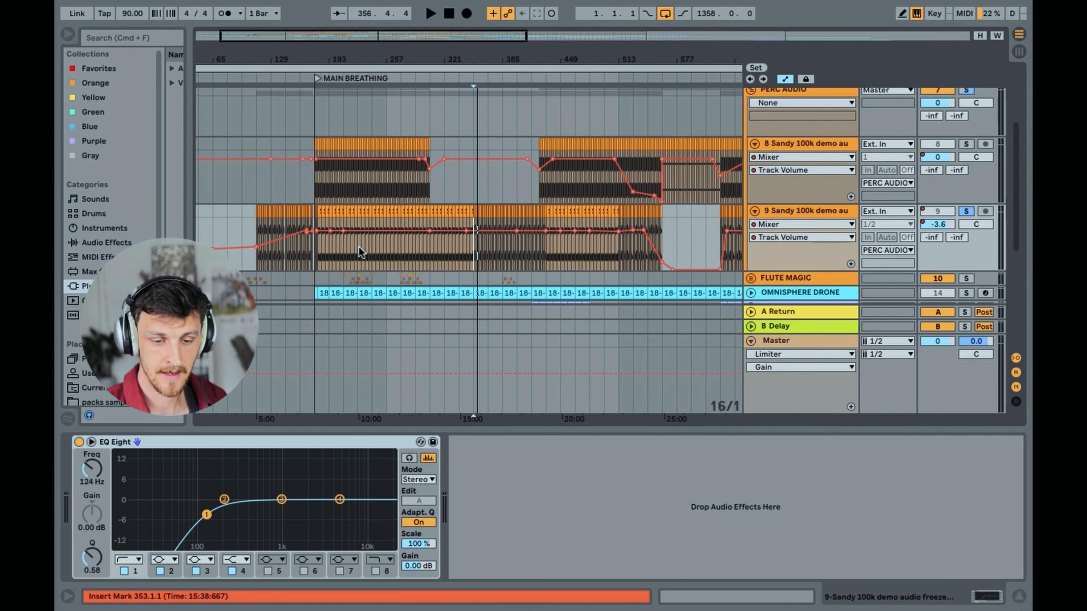
click(803, 143)
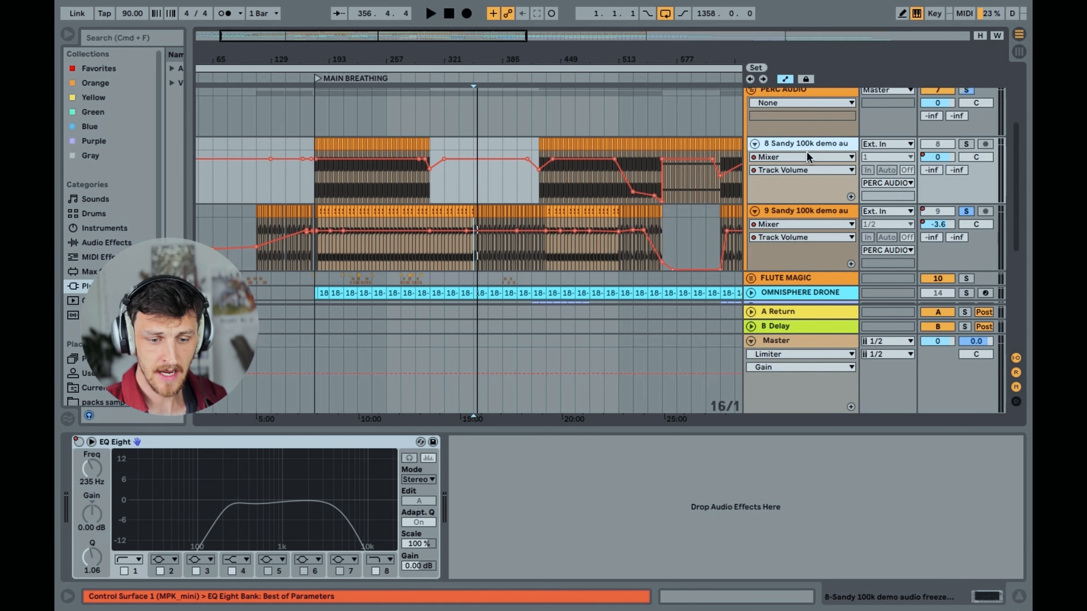
click(808, 211)
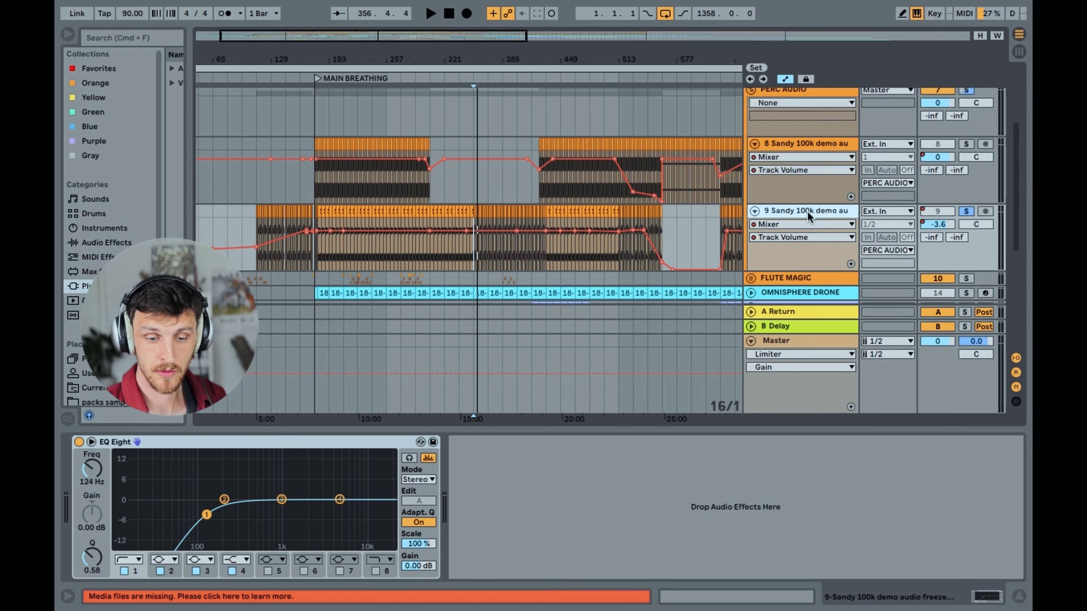
Fold the PERC AUDIO group, then unfold and solo the FLUTE MAGIC group
scroll(807, 211, up, 1)
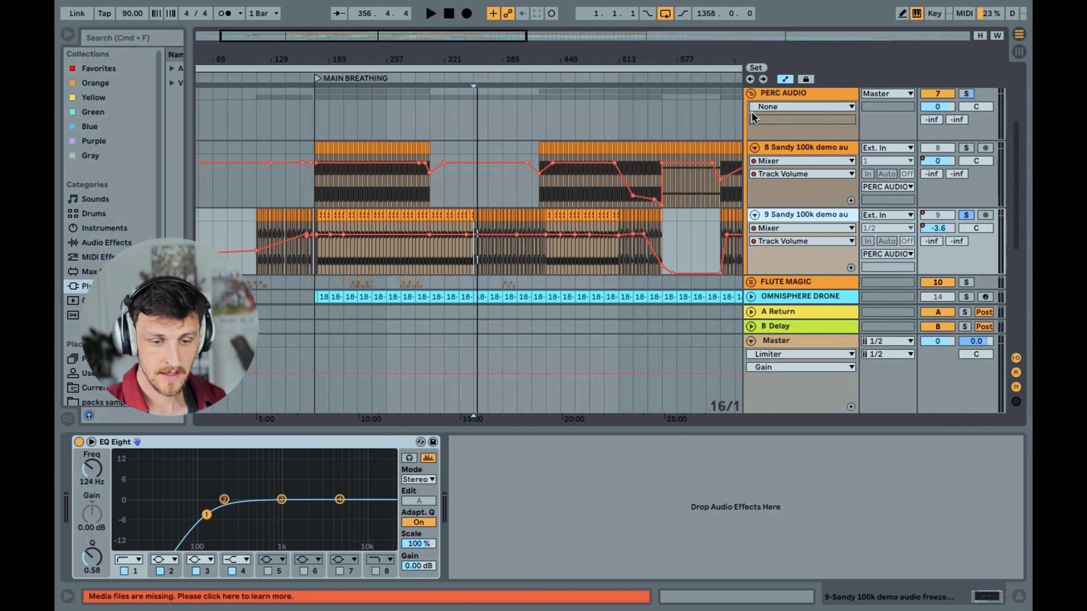
click(751, 94)
scroll(751, 124, up, 2)
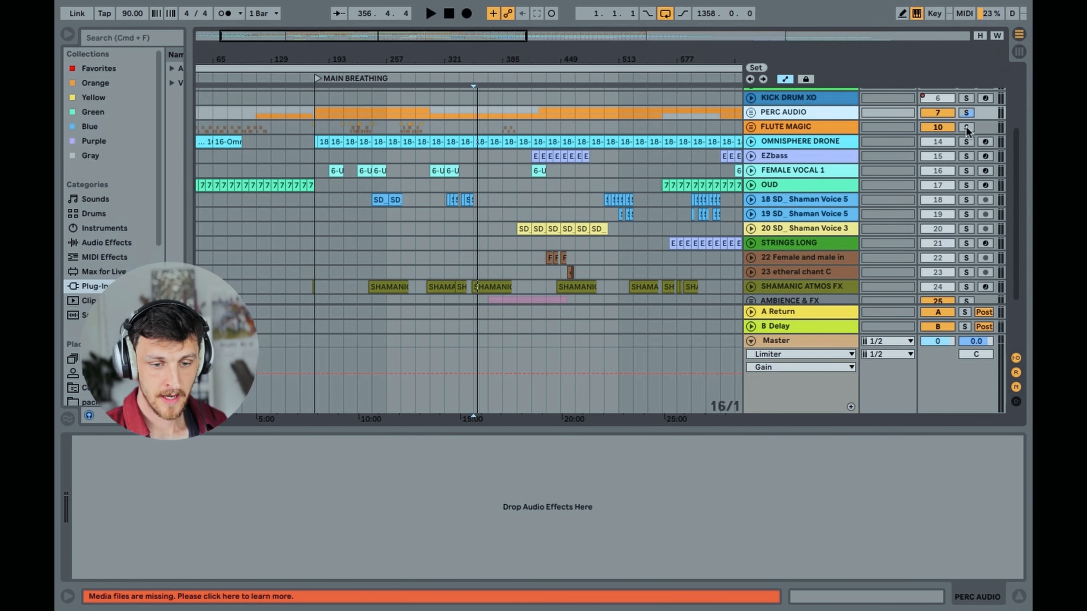
click(751, 127)
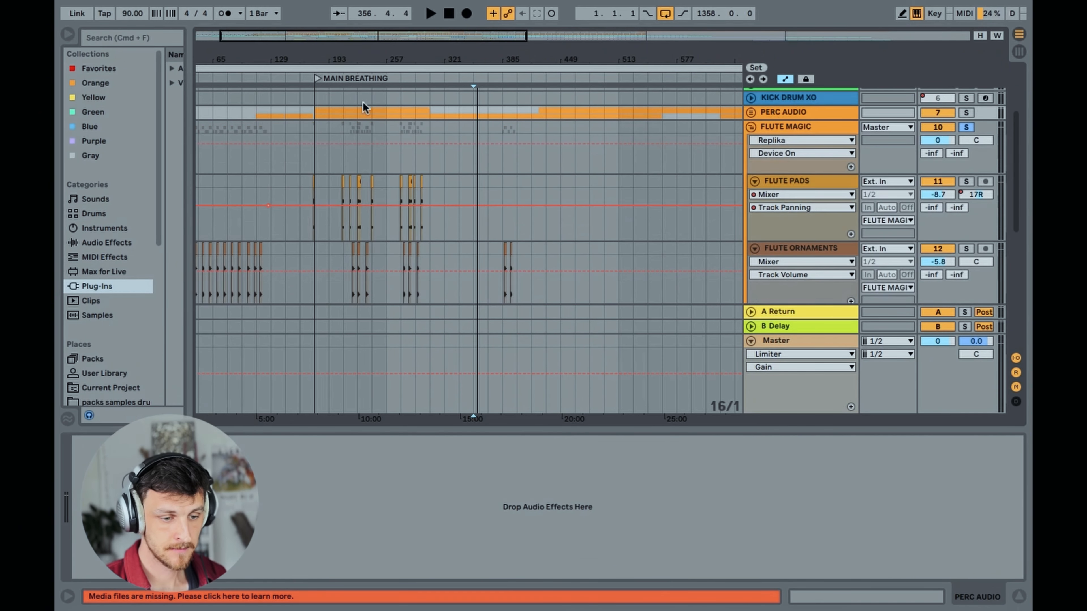
Examine the flute clips from the arrangement's start, checking the devices on FLUTE ORNAMENTS 2 and FLUTE ORNAMENTS
key(plus)
key(plus)
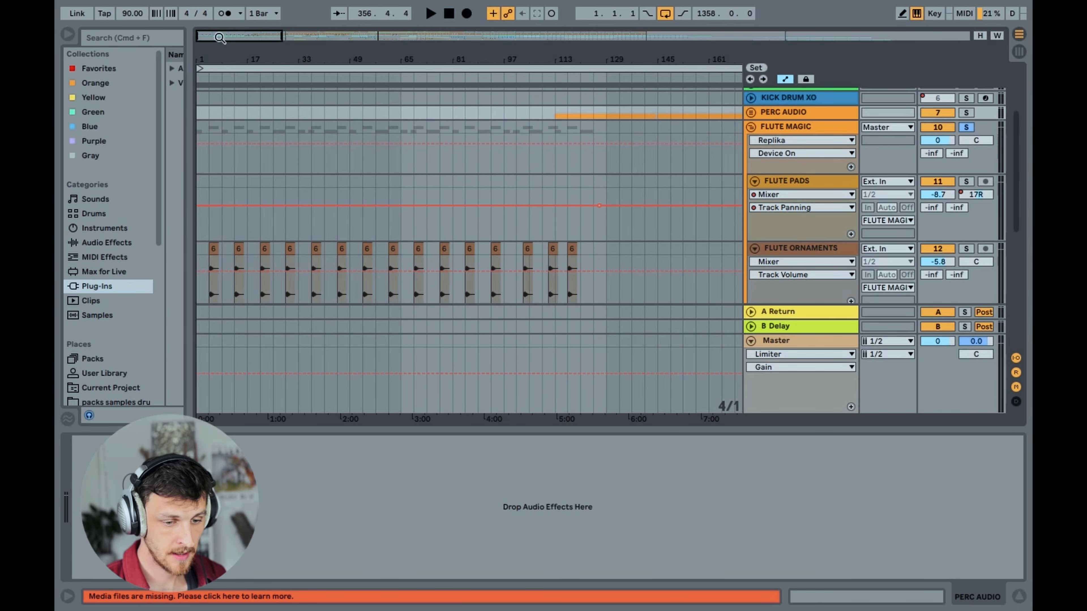
scroll(342, 208, down, 4)
scroll(341, 210, down, 2)
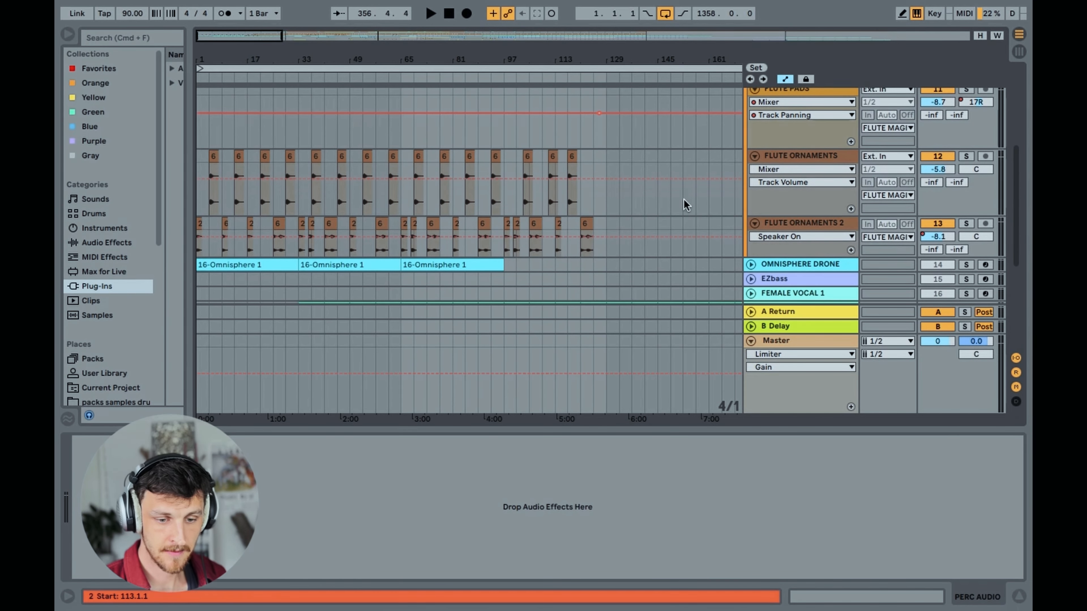
click(799, 206)
click(801, 229)
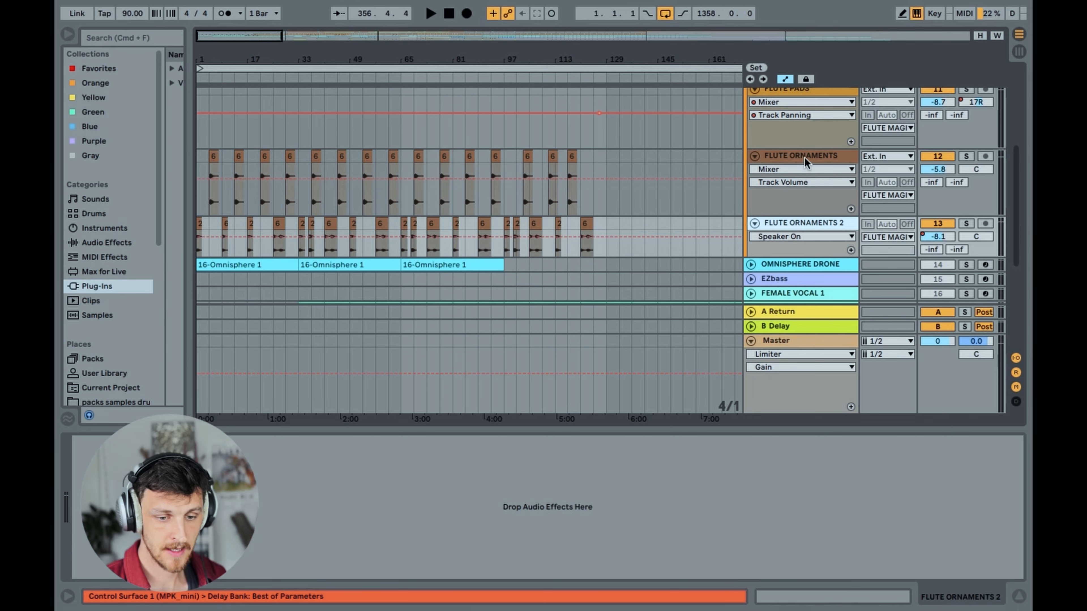
click(805, 163)
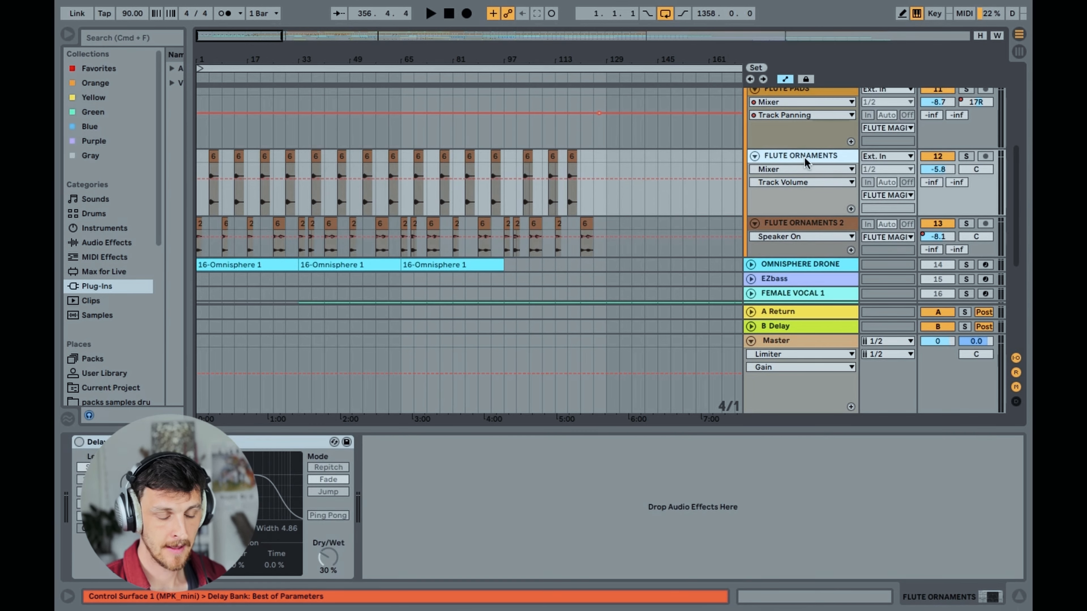
Set the insert mark at bar 1 and compare the opening clips of FLUTE ORNAMENTS and FLUTE ORNAMENTS 2
click(201, 204)
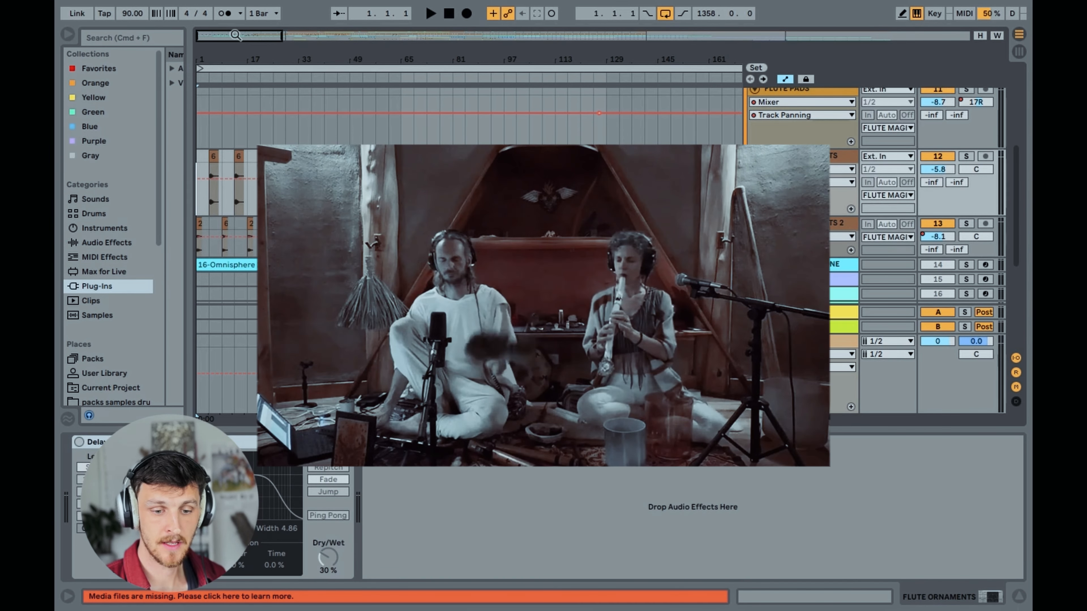
drag(235, 35, 215, 38)
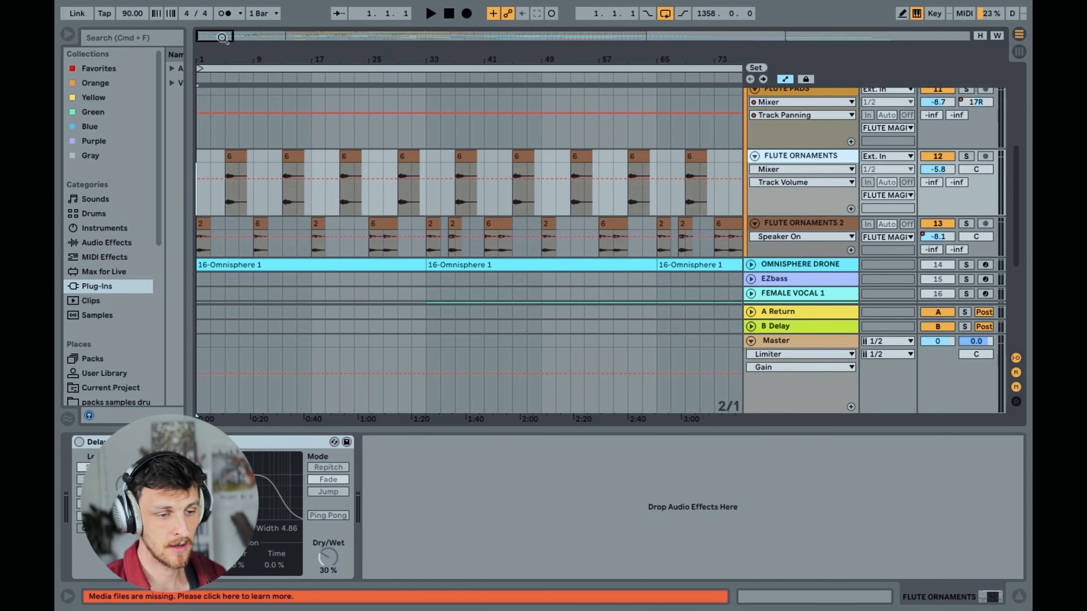
drag(215, 36, 209, 38)
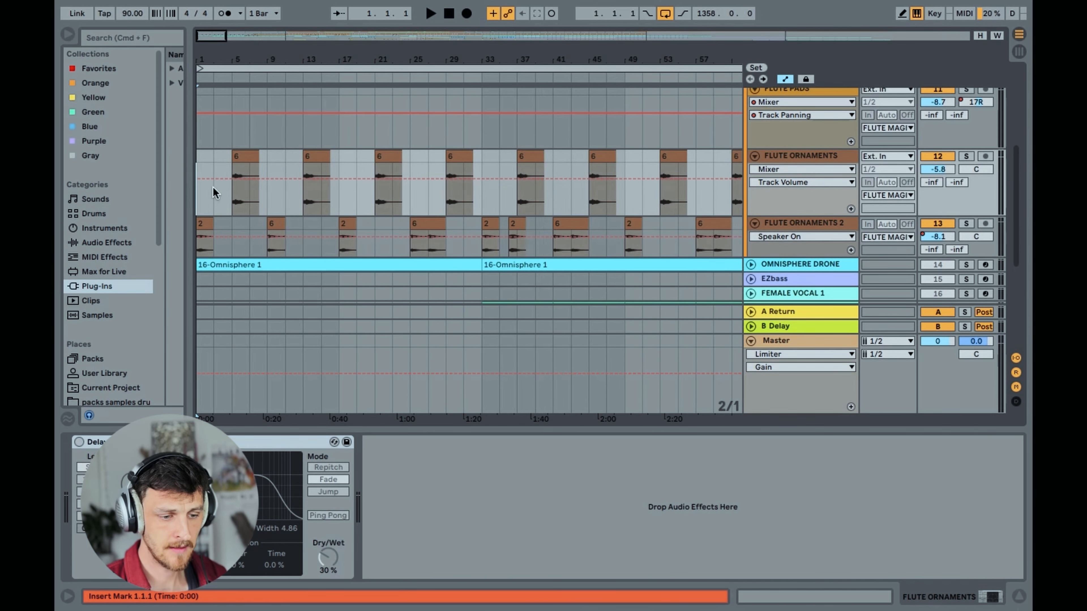
click(201, 248)
click(809, 222)
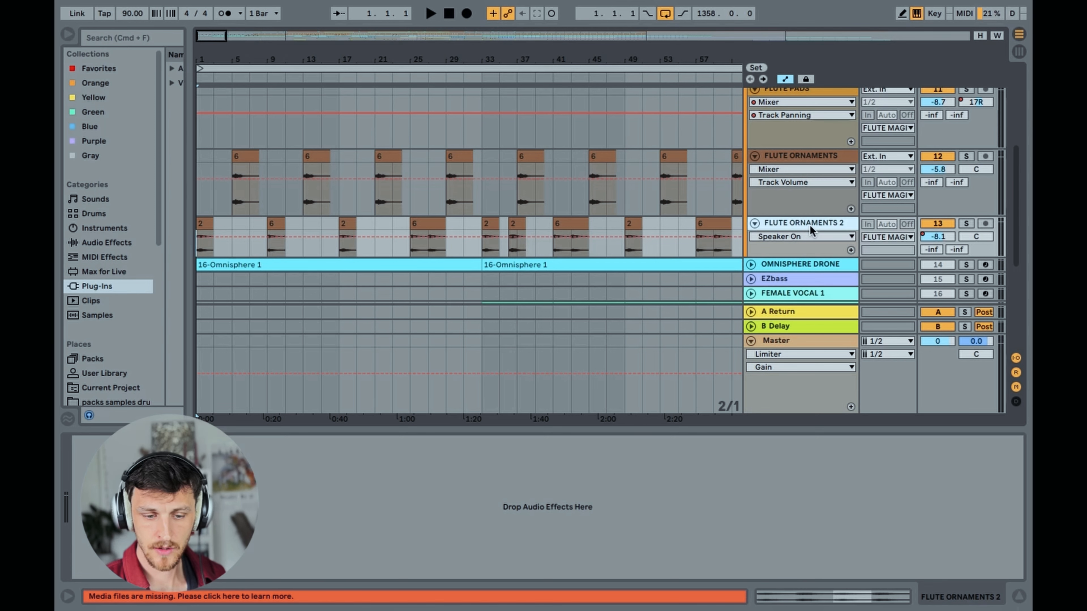
scroll(214, 172, up, 5)
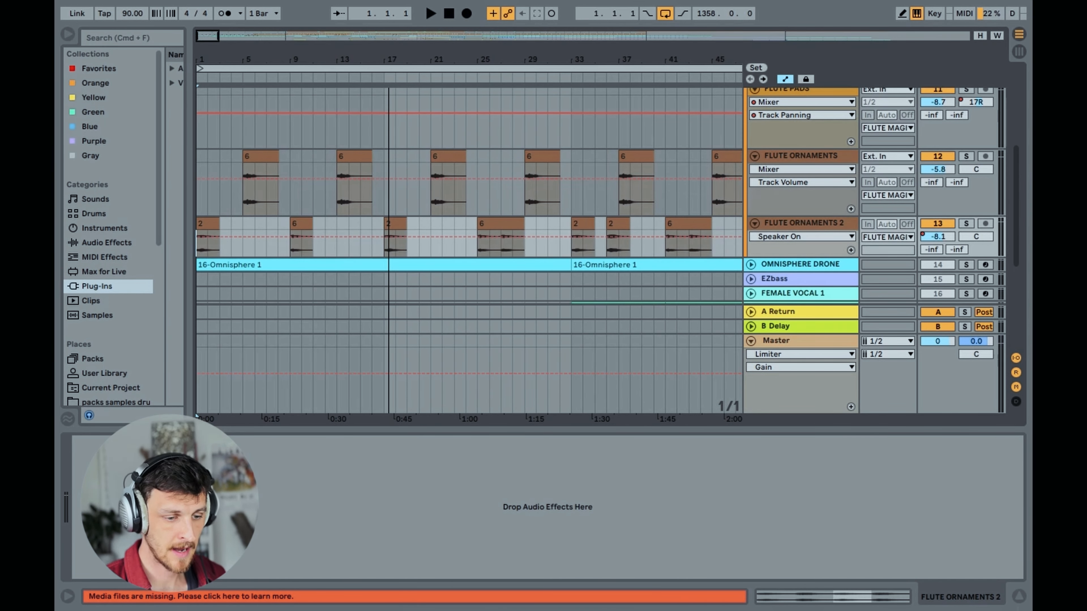
click(795, 197)
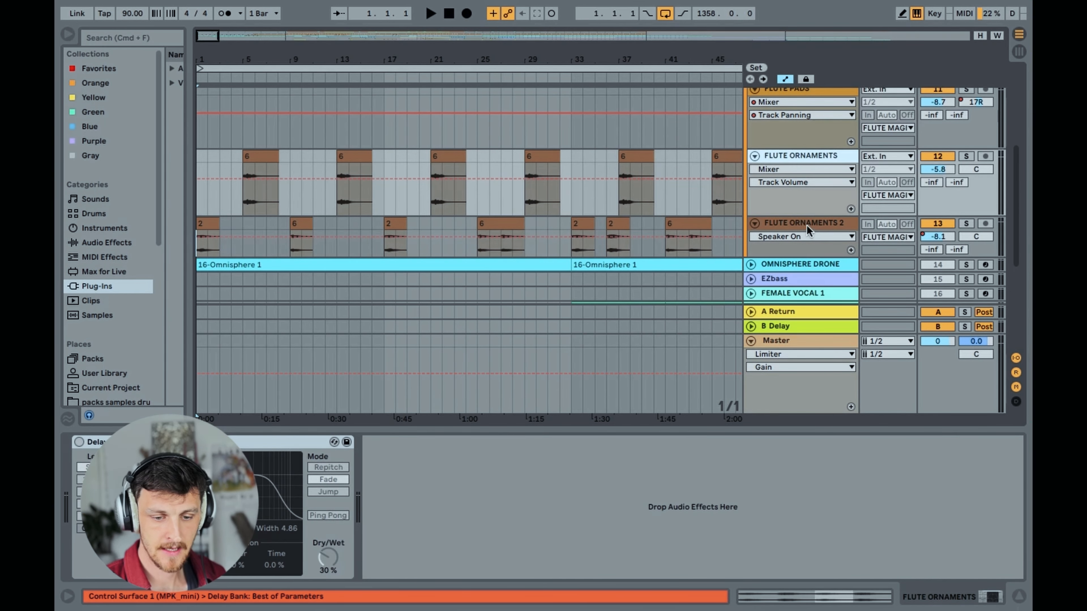
click(807, 226)
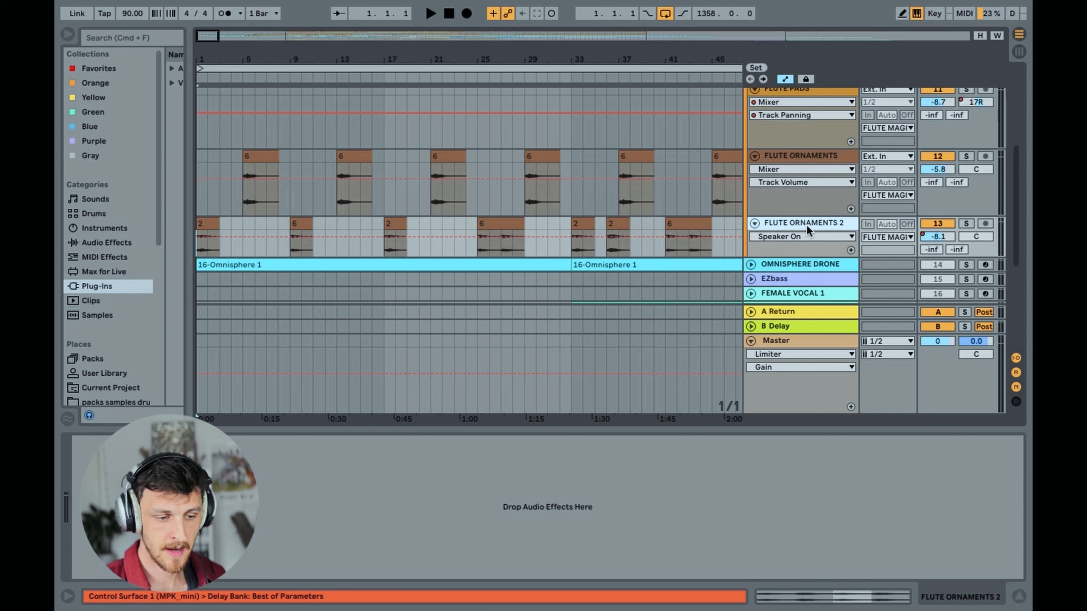
Solo FLUTE ORNAMENTS 2 and FLUTE ORNAMENTS, play them from bar 1 and from bar 5, and stop playback
click(965, 223)
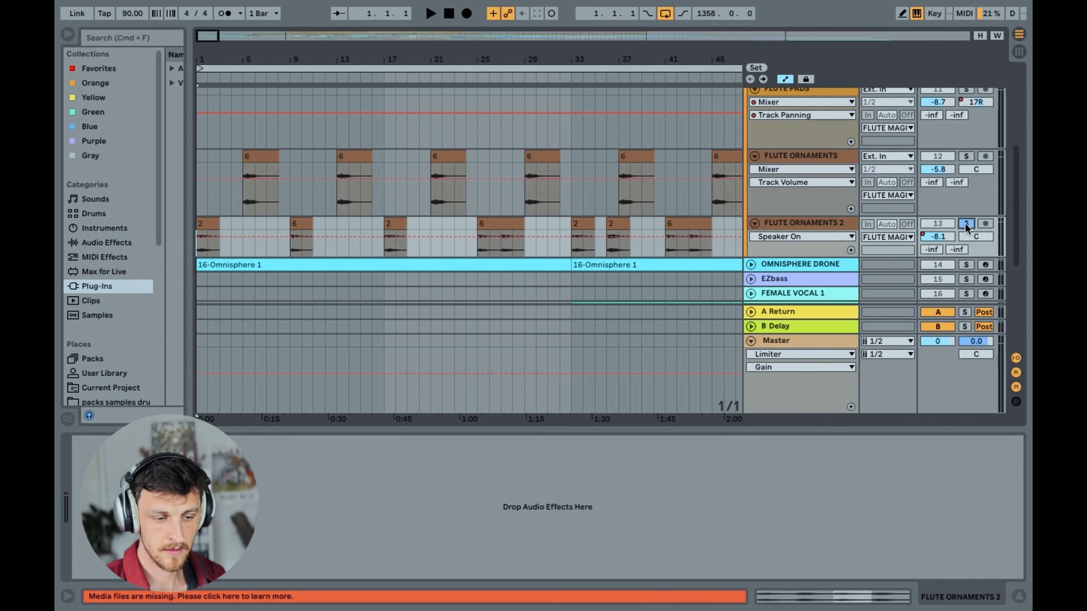
super+click(966, 157)
key(space)
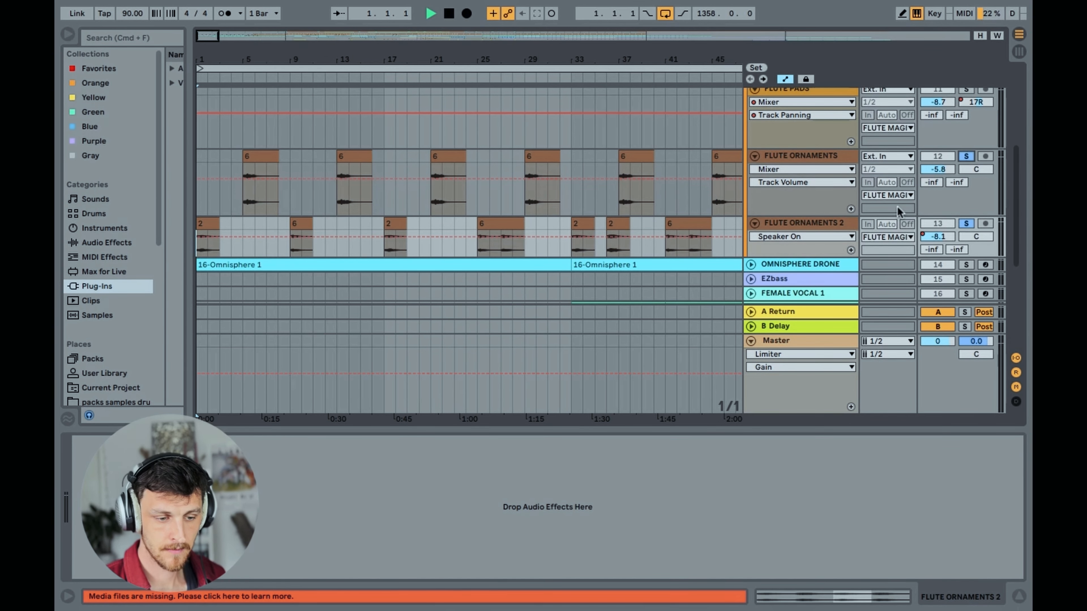
click(242, 197)
key(space)
key(space)
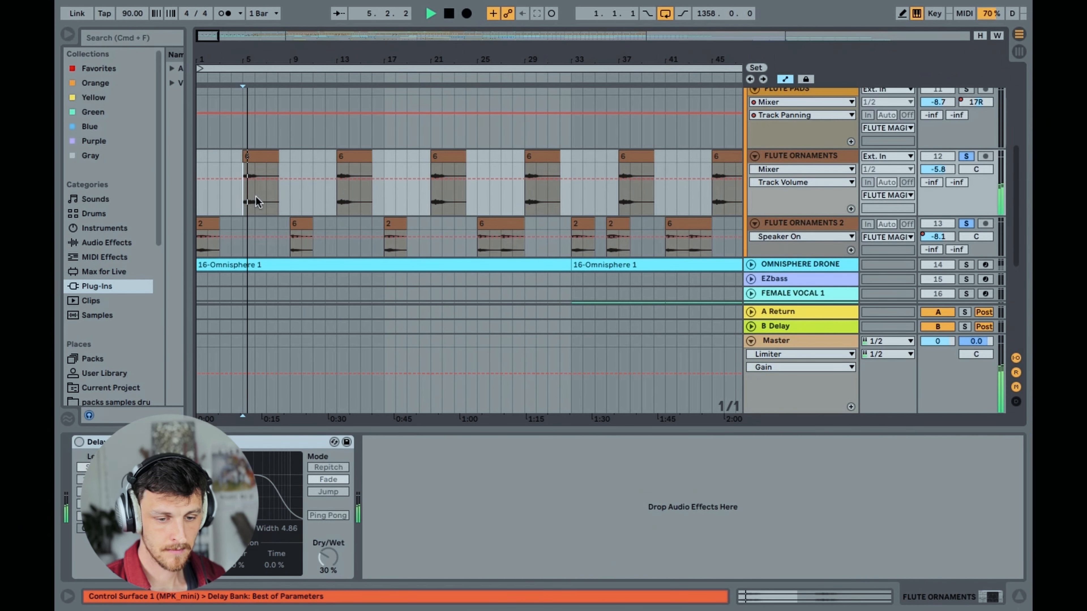
Clear the solos on both flute ornament tracks, play the full mix from bar 1, and stop playback
click(965, 157)
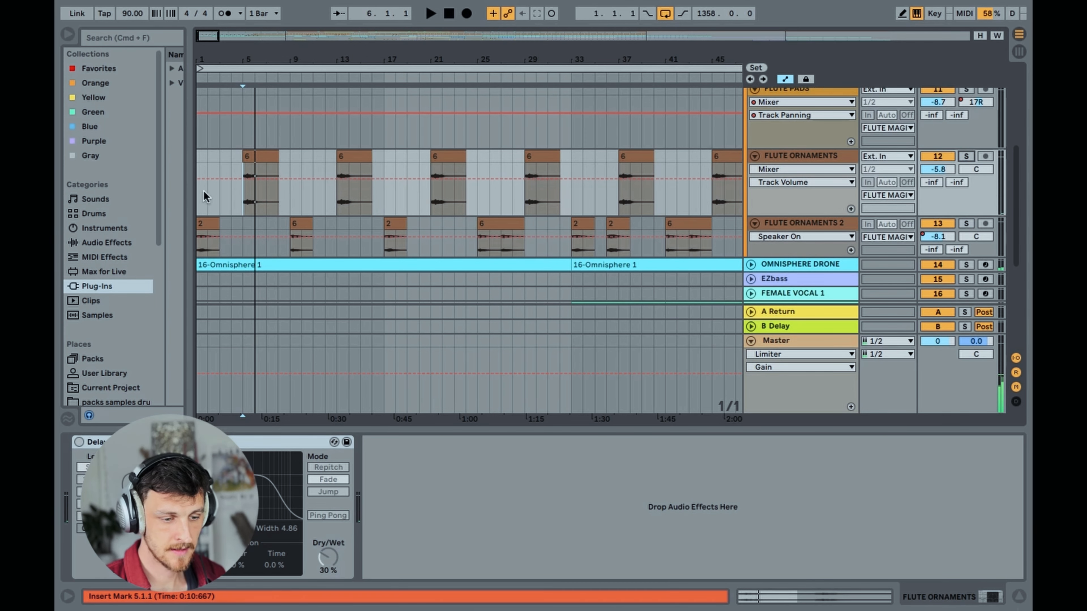
click(197, 195)
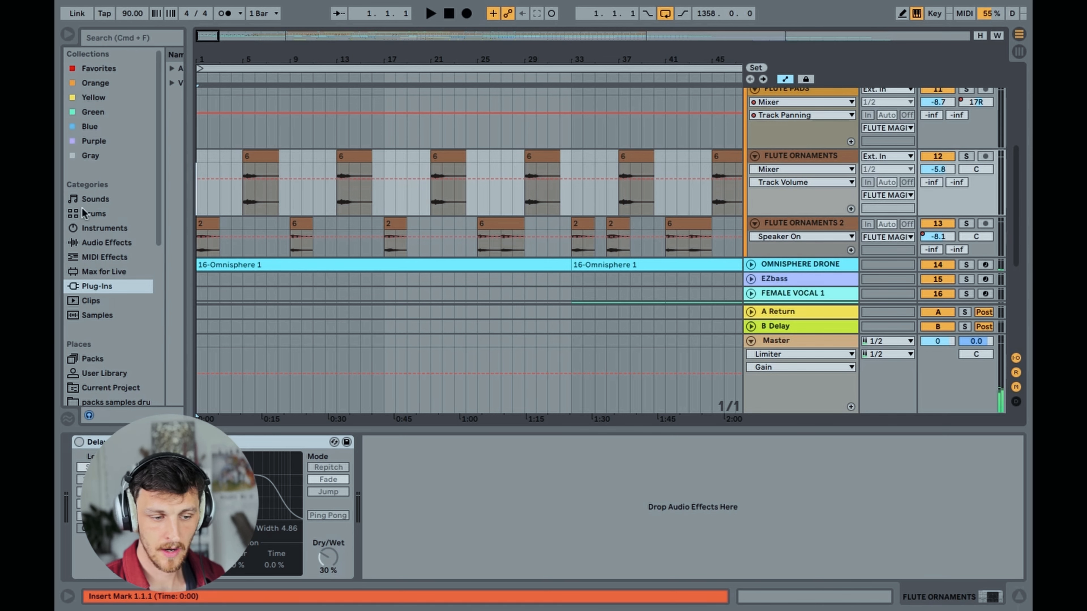
scroll(303, 214, down, 3)
scroll(288, 213, up, 2)
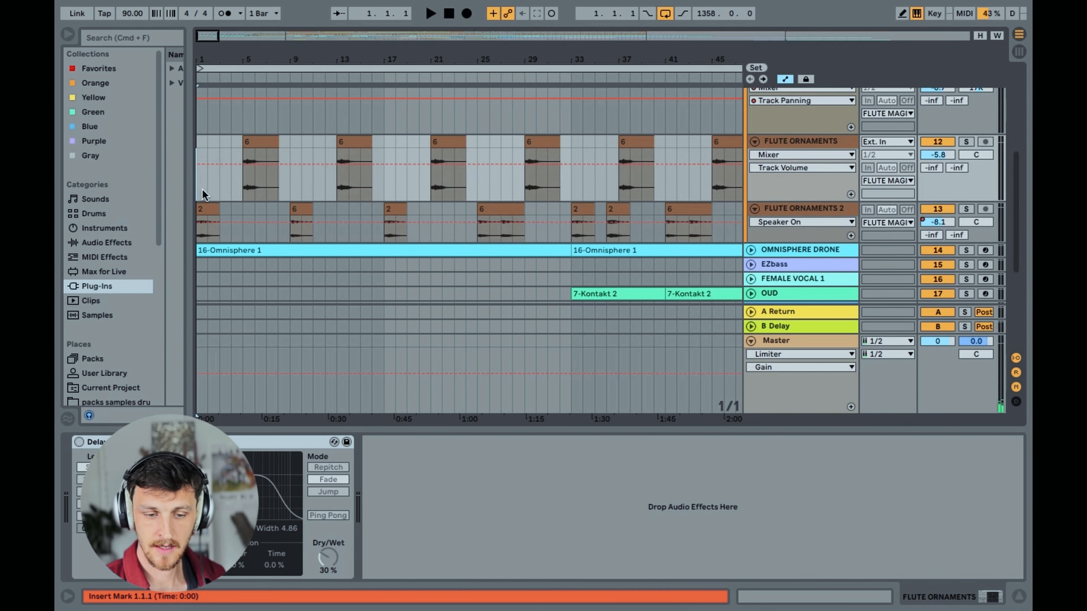
key(space)
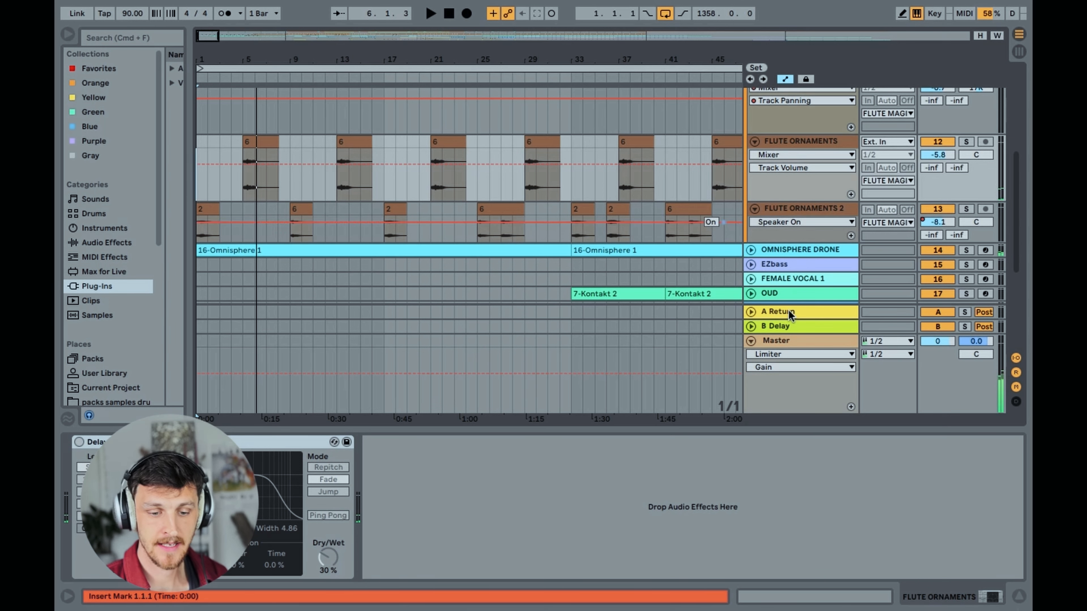
Unfold and refold OMNISPHERE DRONE, then select the FLUTE MAGIC group to display its EQ Eight, Glue Compressor and Replika
click(752, 249)
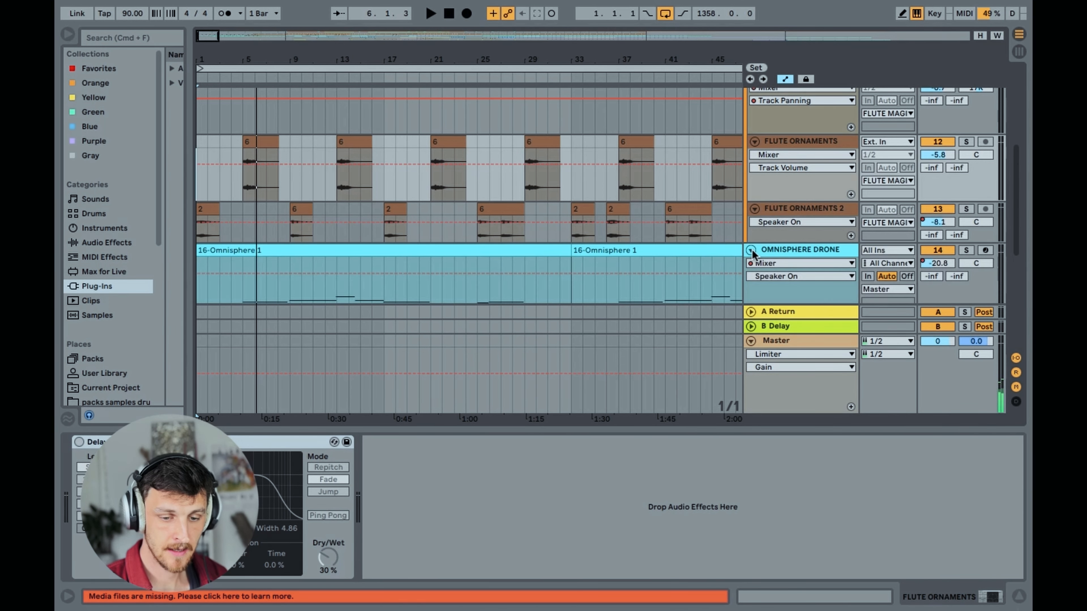
click(752, 249)
scroll(785, 228, up, 2)
scroll(801, 183, up, 3)
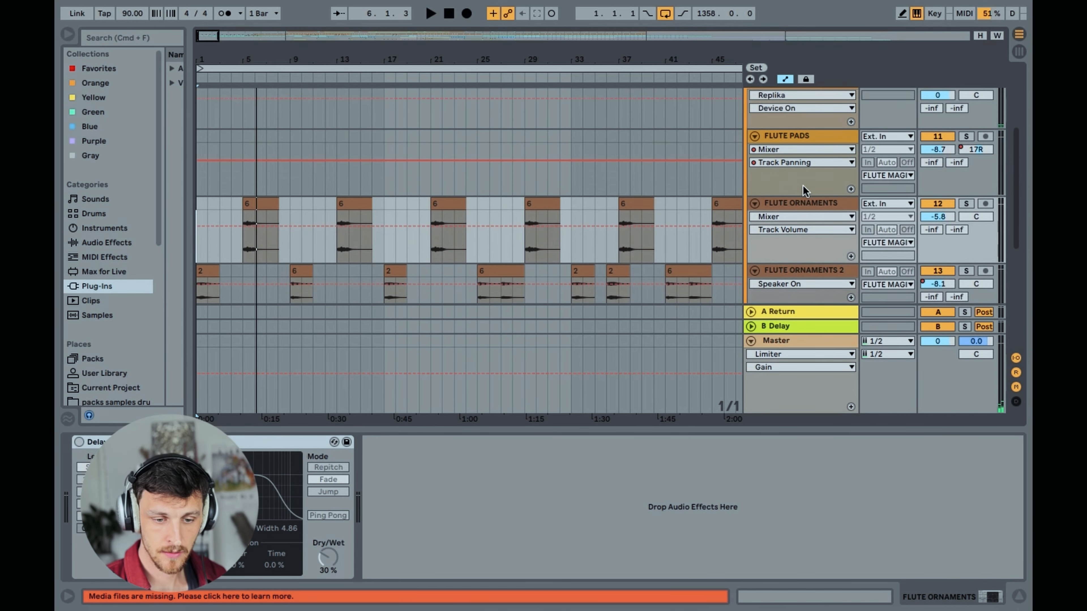
click(804, 135)
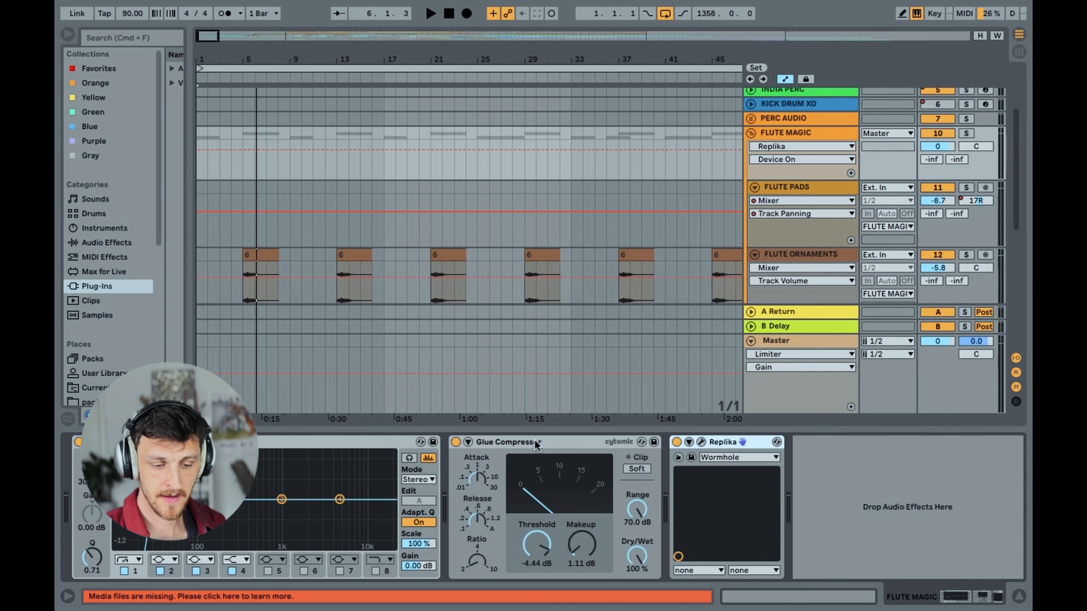
Select the FLUTE MAGIC group's EQ Eight, Glue Compressor and Replika in turn to look over its effect chain
click(241, 442)
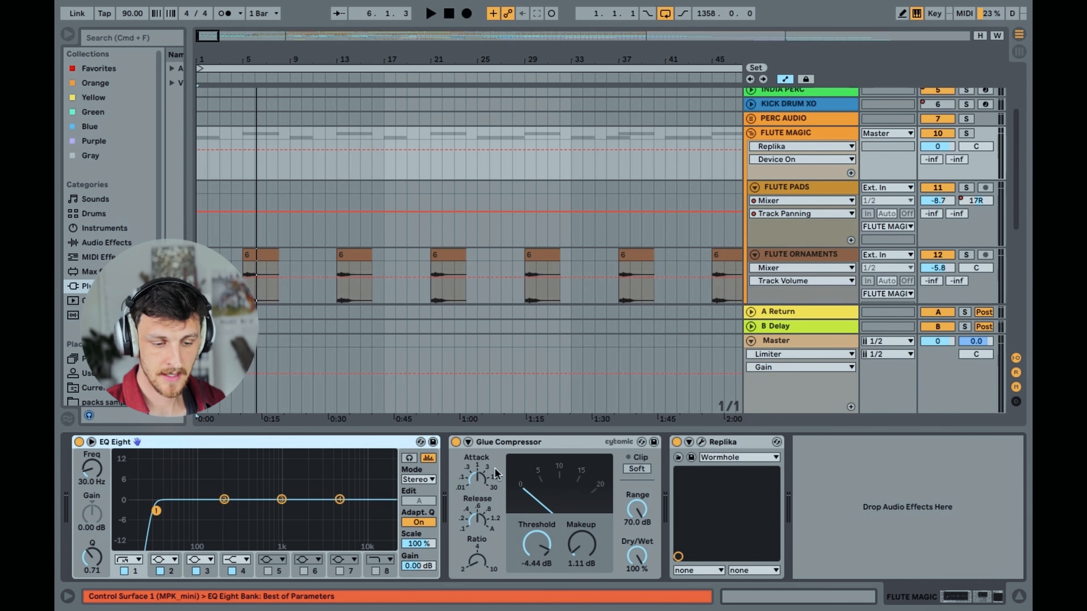
click(551, 441)
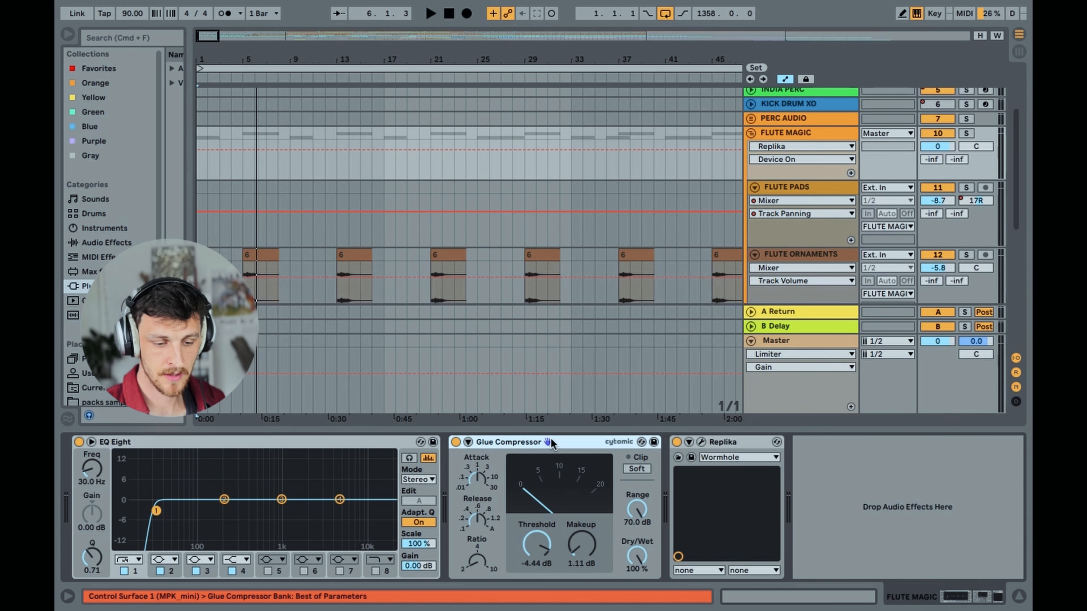
click(249, 442)
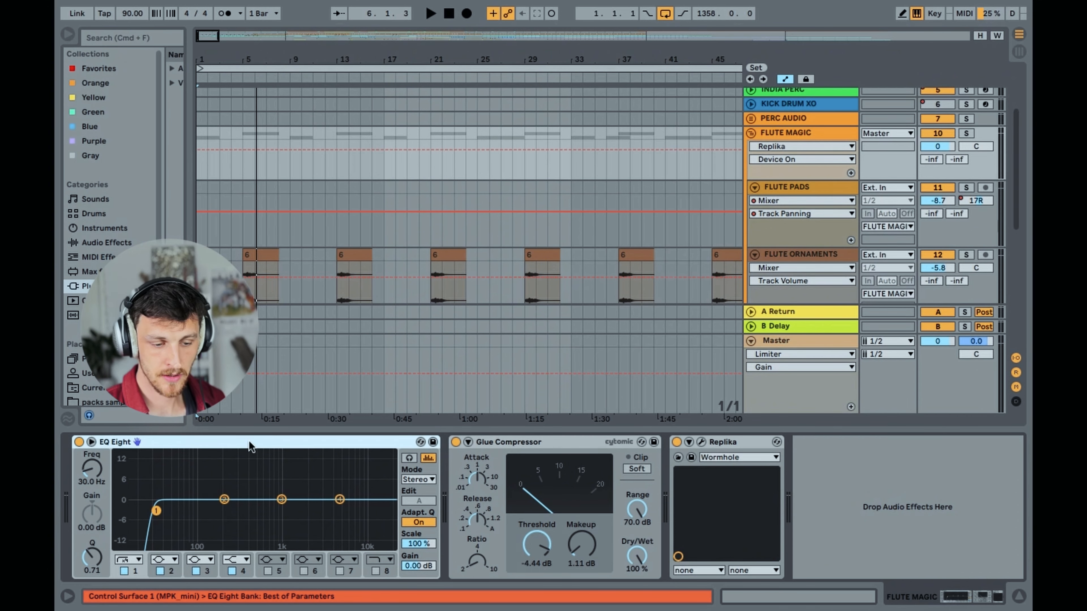
click(729, 443)
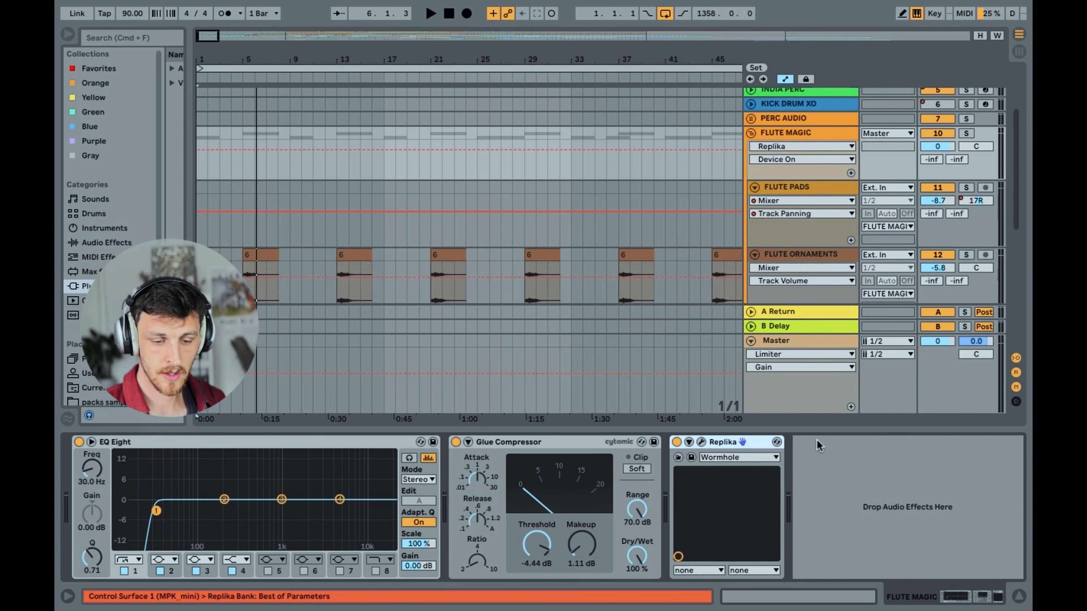
Open the Replika window for FLUTE MAGIC, set the insert mark at bar 5, and move the window clear of the device chain
click(701, 443)
drag(433, 98, 518, 307)
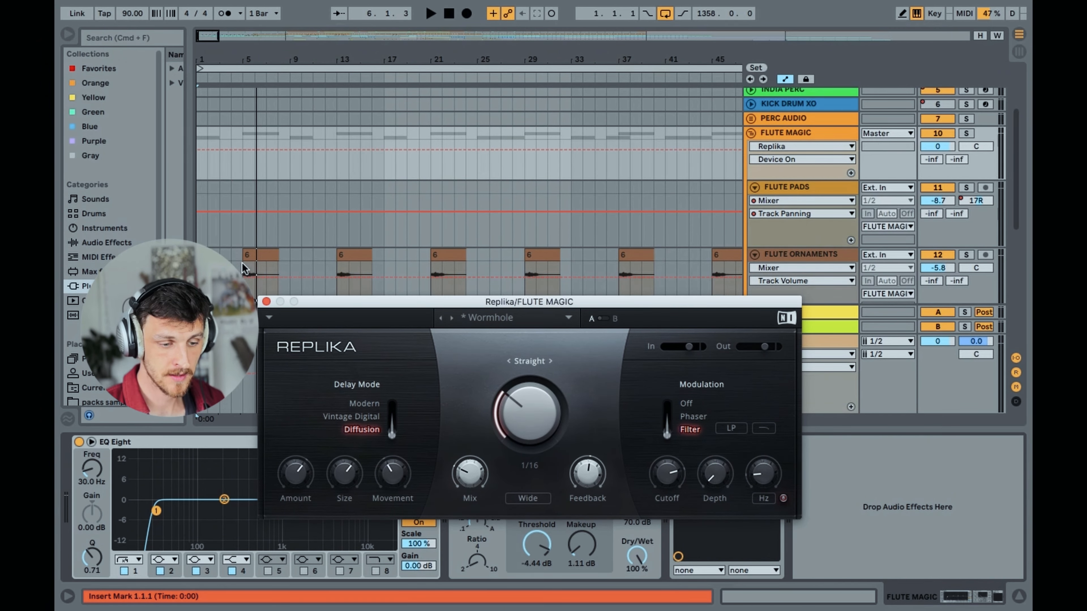
click(242, 263)
click(803, 136)
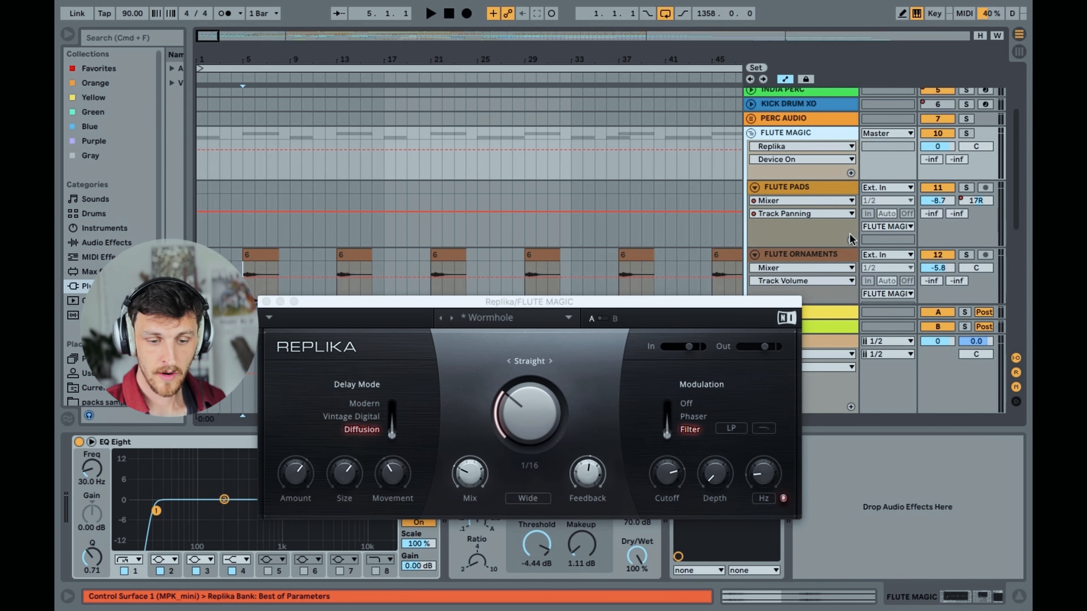
drag(632, 301, 663, 25)
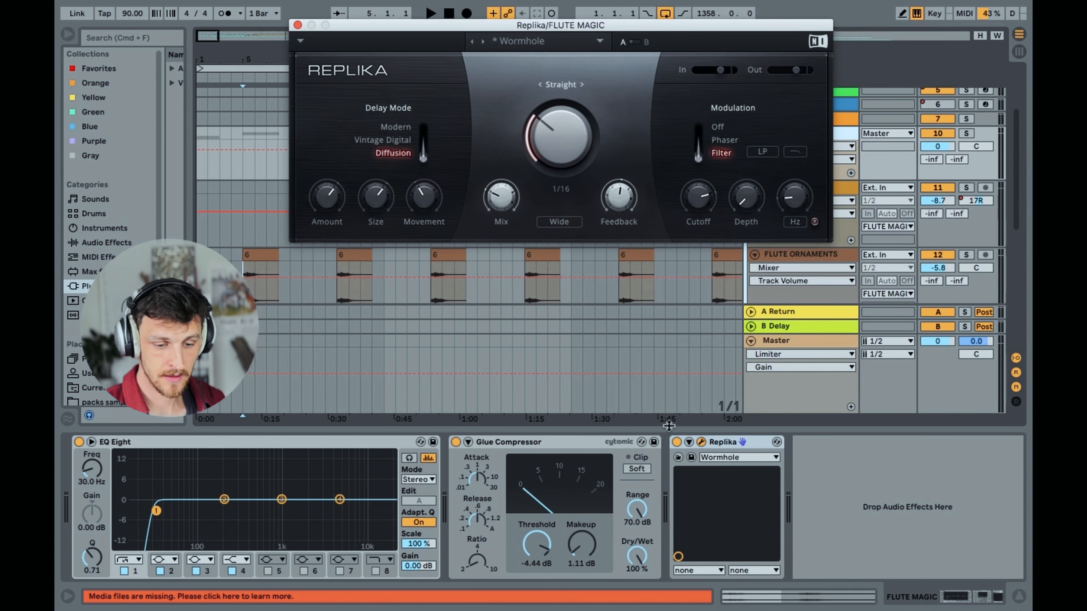
Play from bar 5 with Replika off and on, repeat the comparison with FLUTE ORNAMENTS soloed, and close the Replika window
click(677, 442)
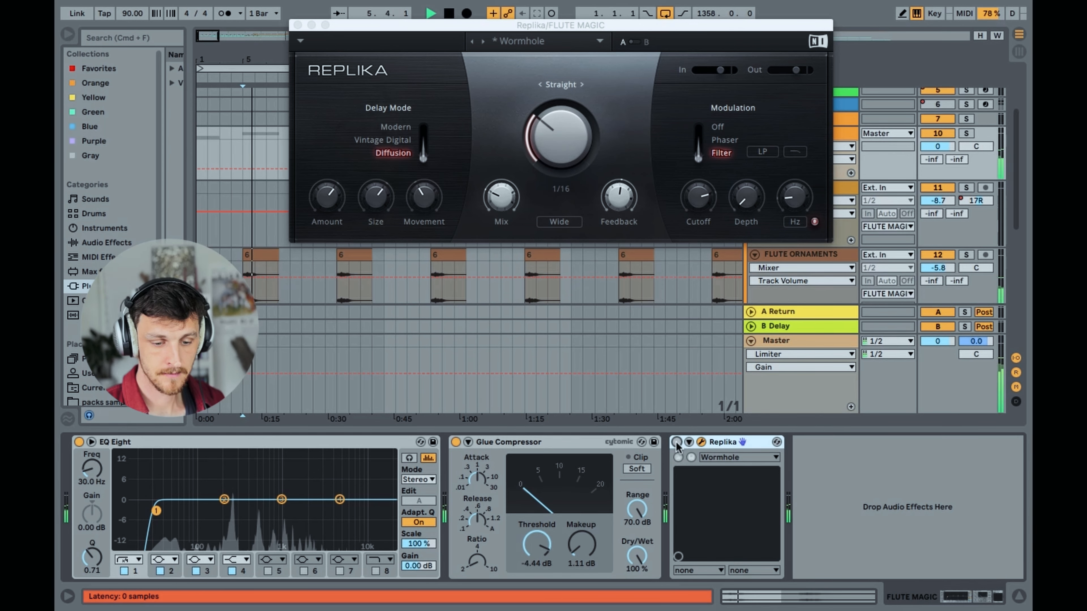
click(676, 443)
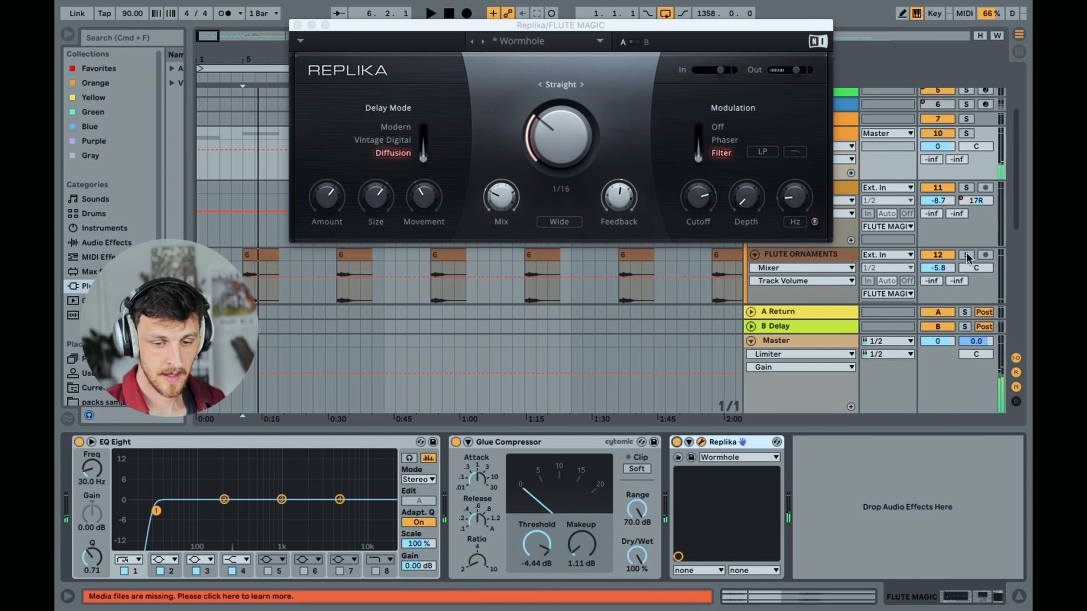
click(967, 256)
click(676, 443)
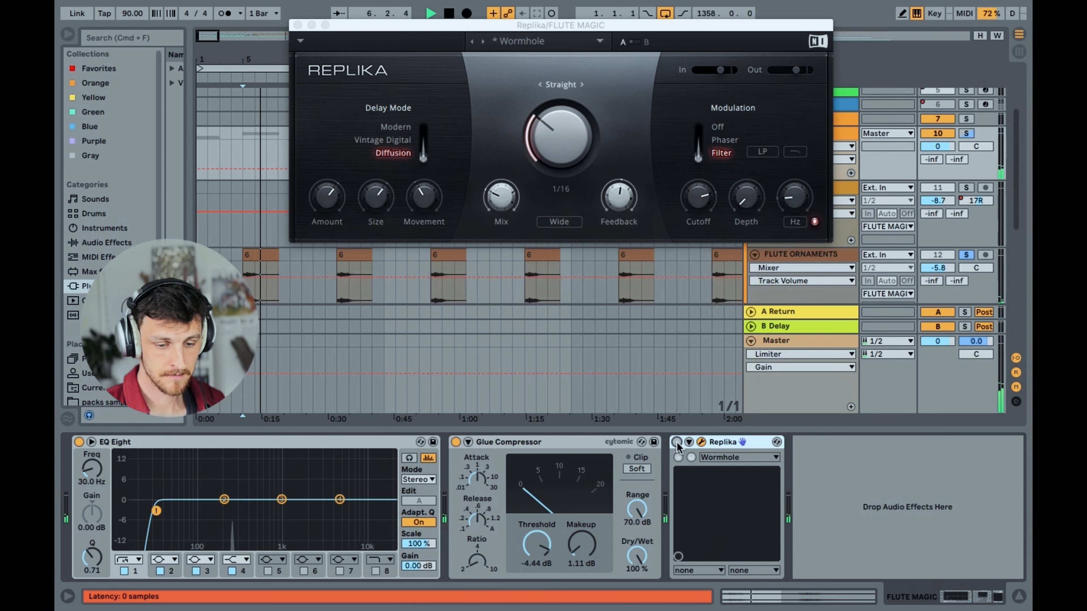
click(676, 442)
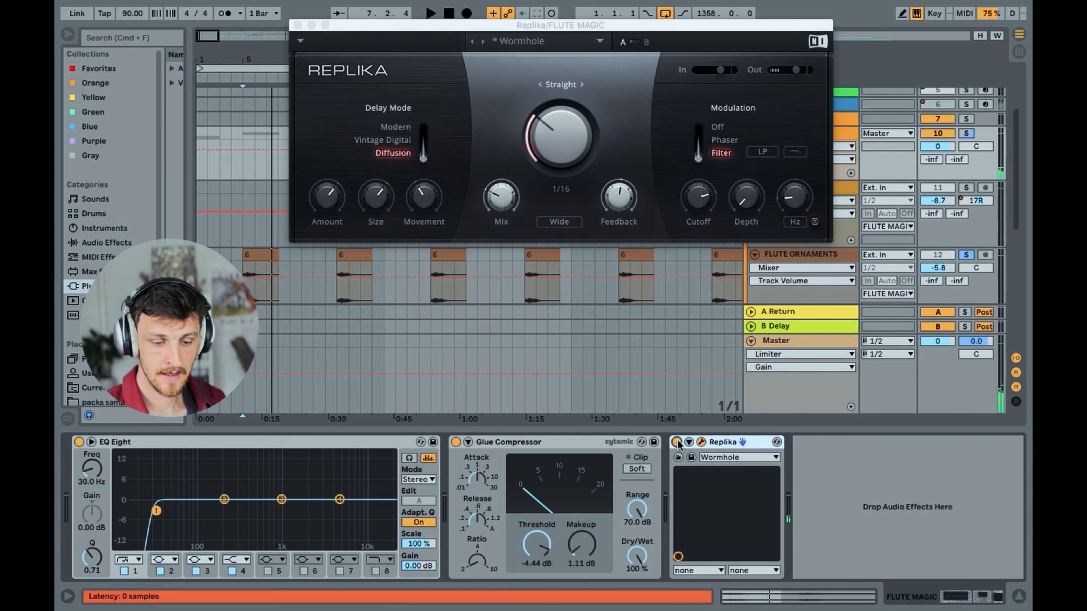
click(298, 25)
Clear the FLUTE ORNAMENTS solo, select FLUTE ORNAMENTS 2, and fold the FLUTE MAGIC group
scroll(268, 336, down, 2)
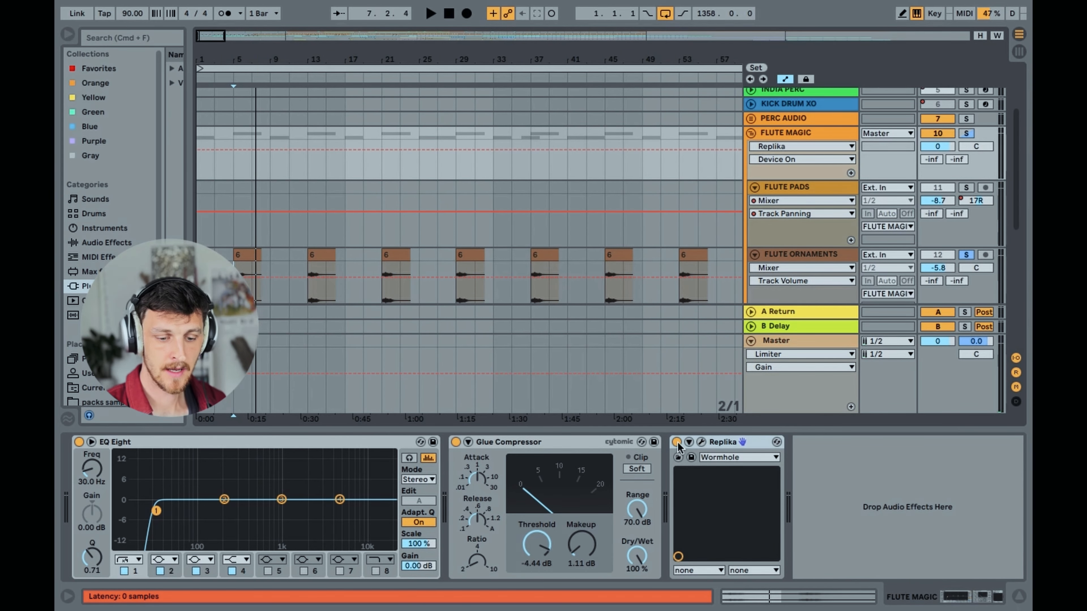
scroll(804, 226, down, 4)
click(814, 222)
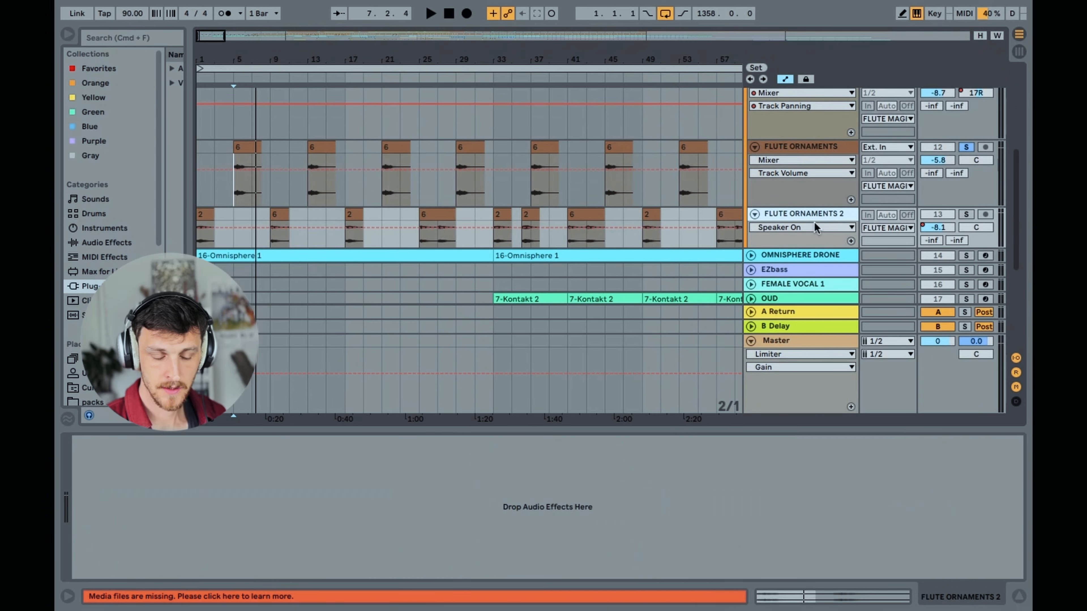
scroll(850, 180, up, 5)
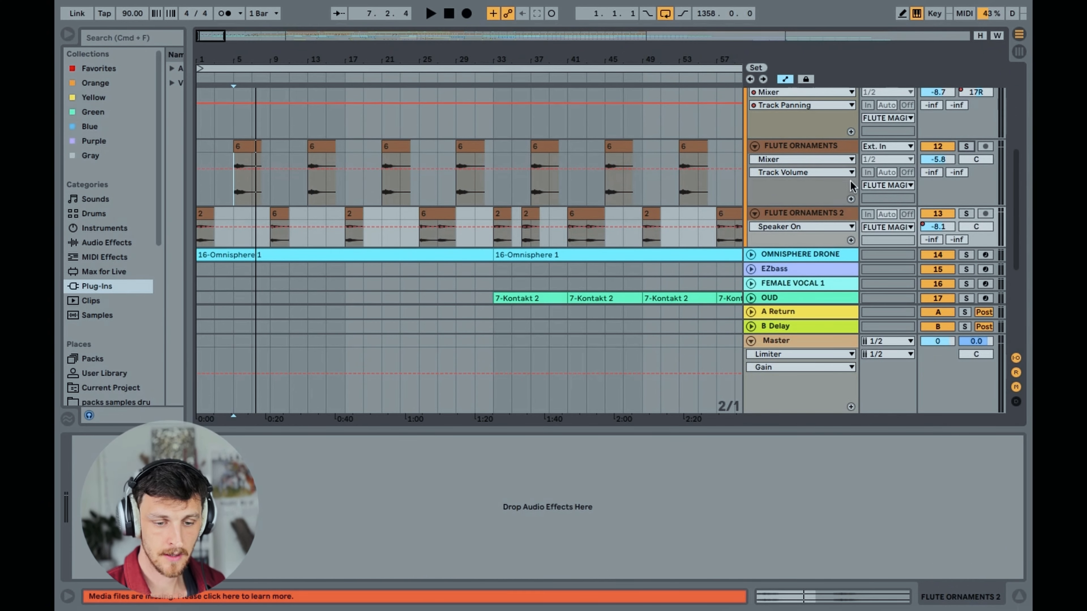
click(751, 216)
Unfold and solo OMNISPHERE DRONE, set the insert mark at bar 1, and play the drone from there
key(plus)
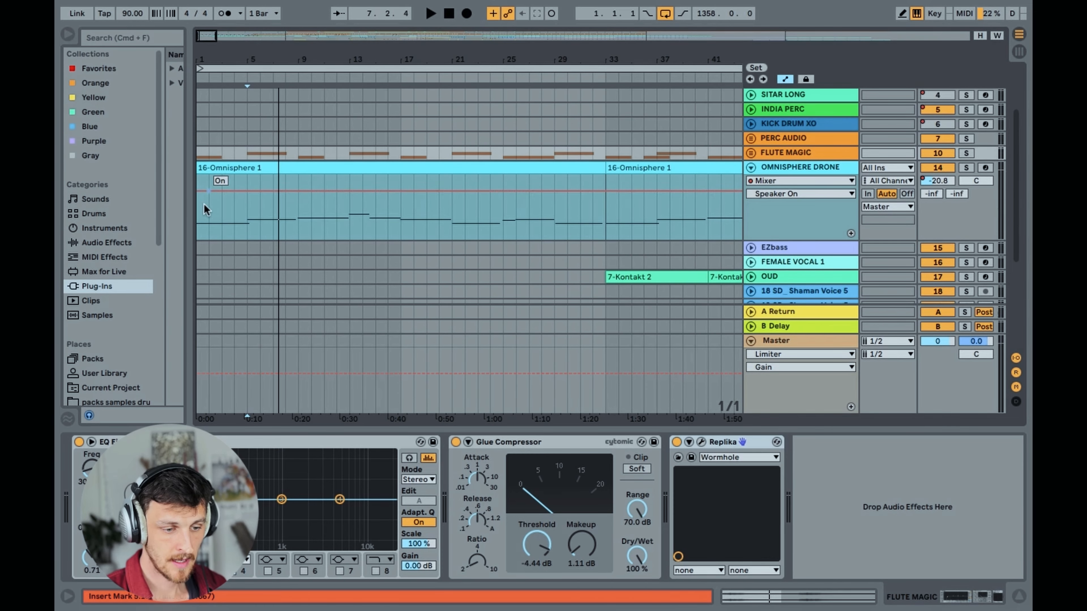
click(205, 210)
key(space)
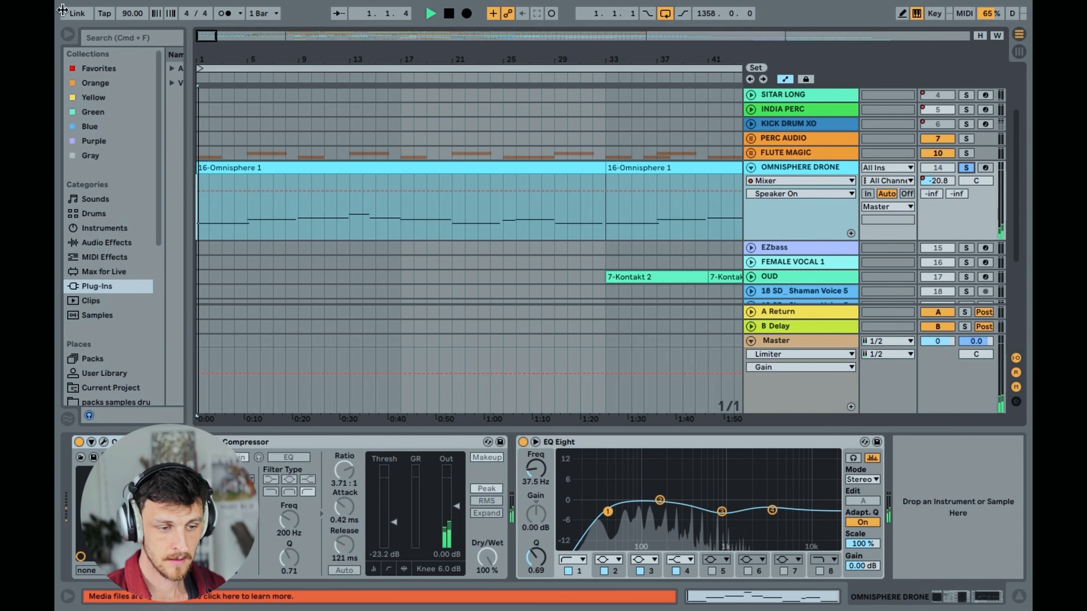
key(plus)
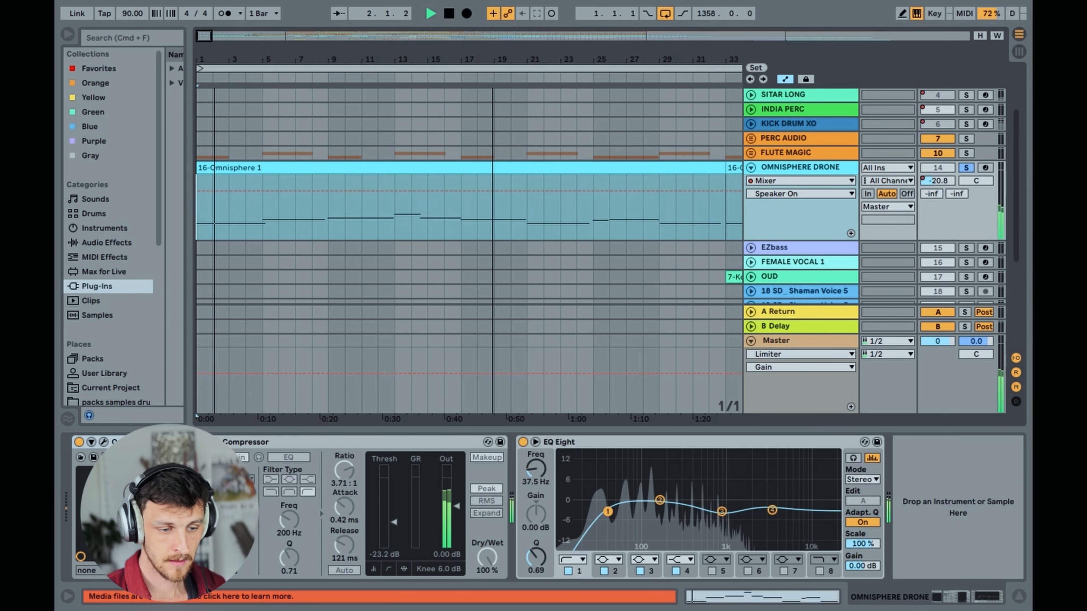
Open the first OMNISPHERE DRONE clip's notes, listen to it from bars 5 and 9, and stop playback
double_click(257, 167)
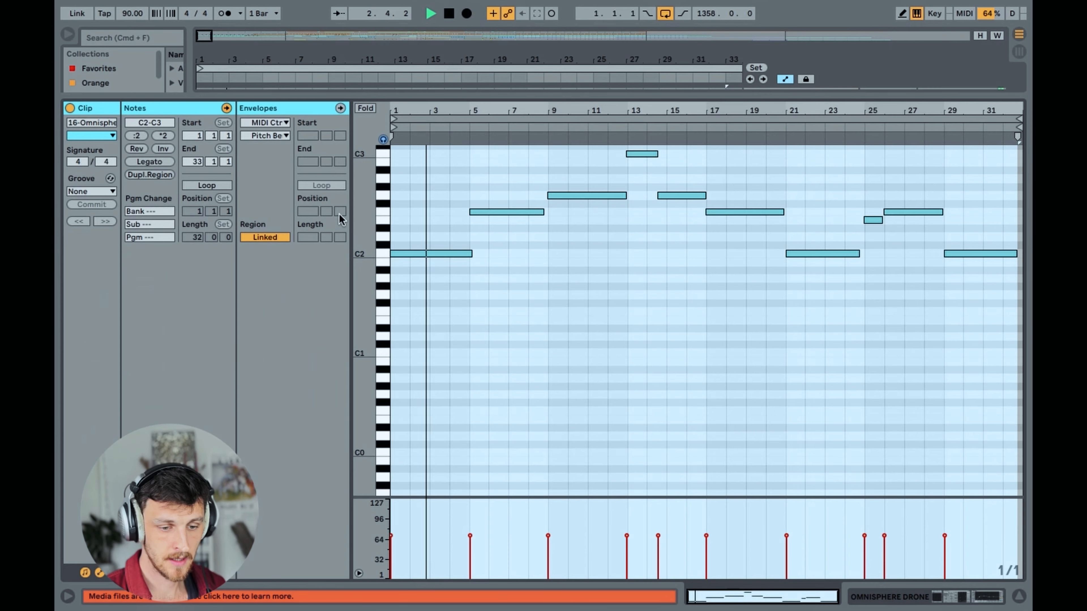
click(469, 184)
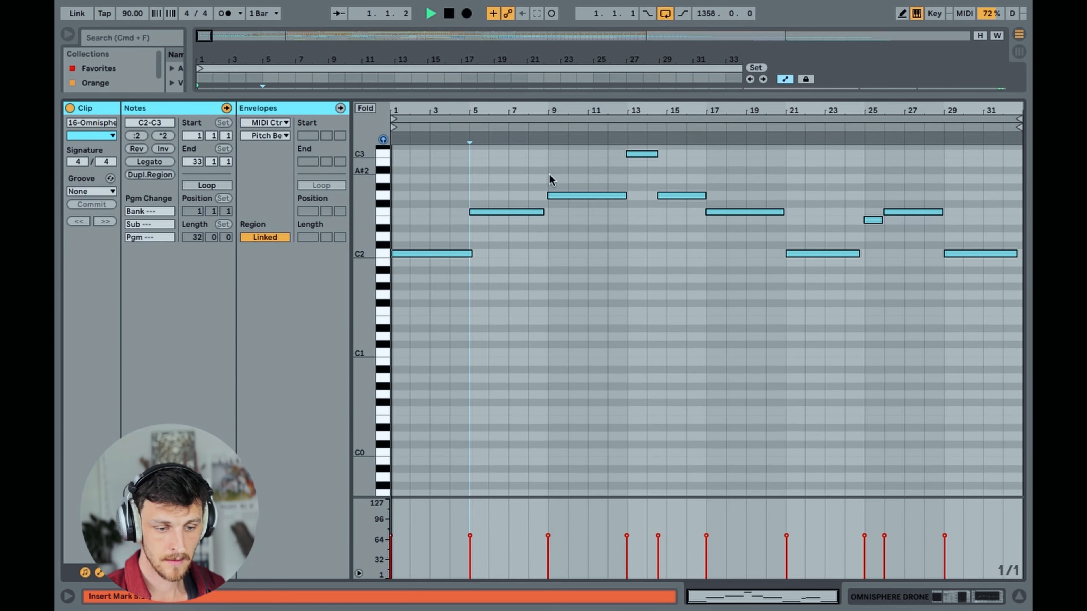
click(471, 129)
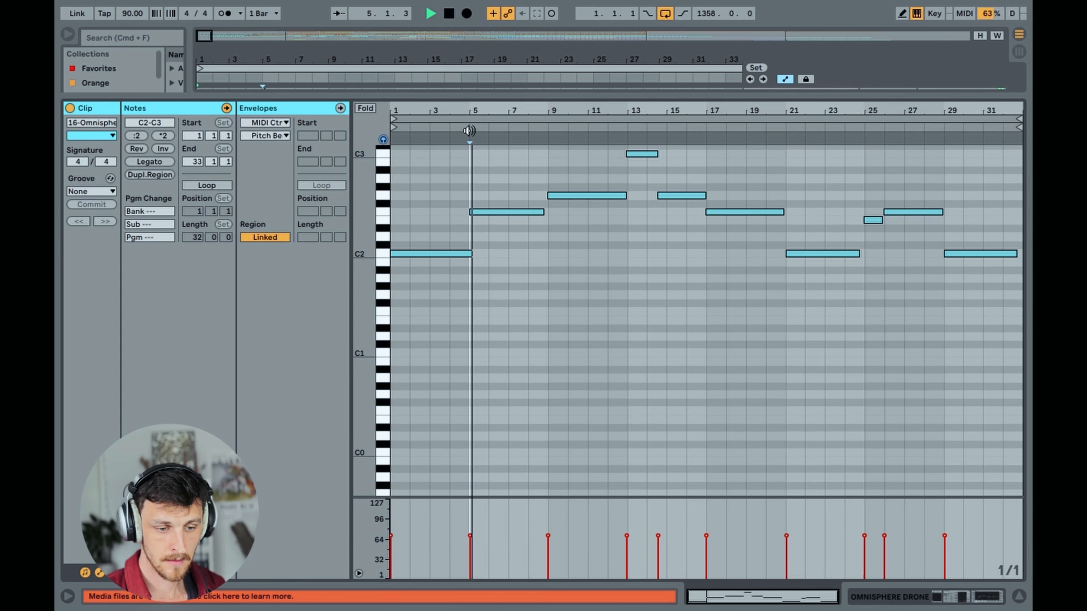
click(549, 128)
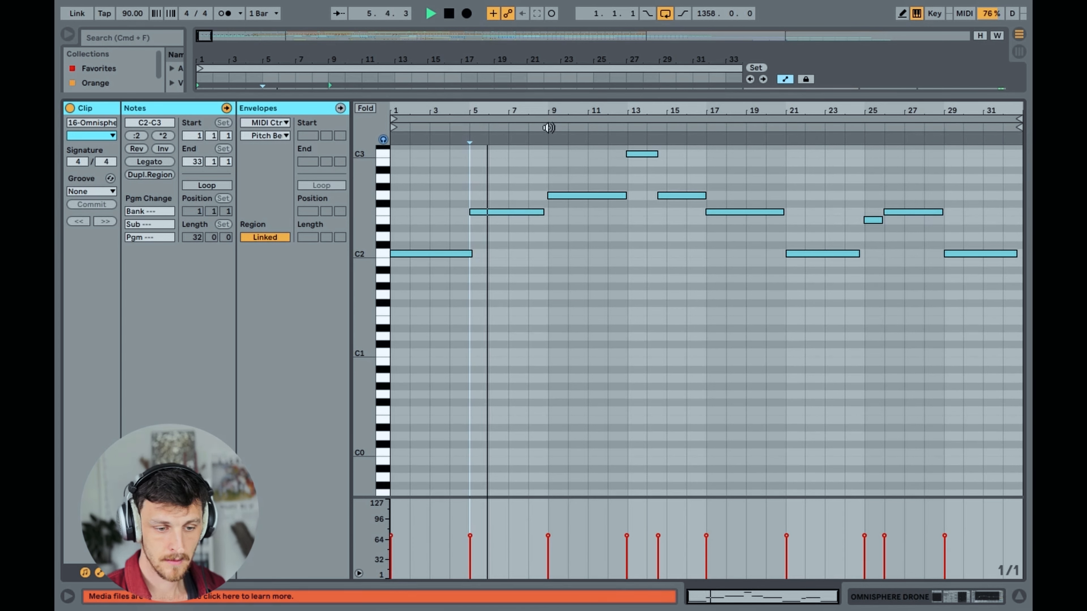
scroll(803, 397, up, 1)
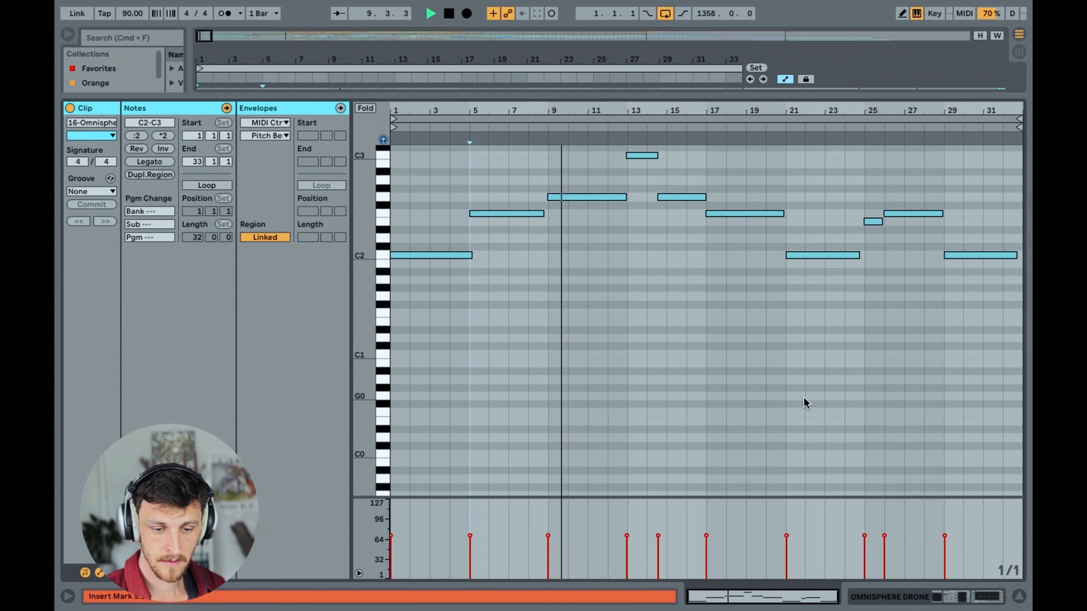
key(space)
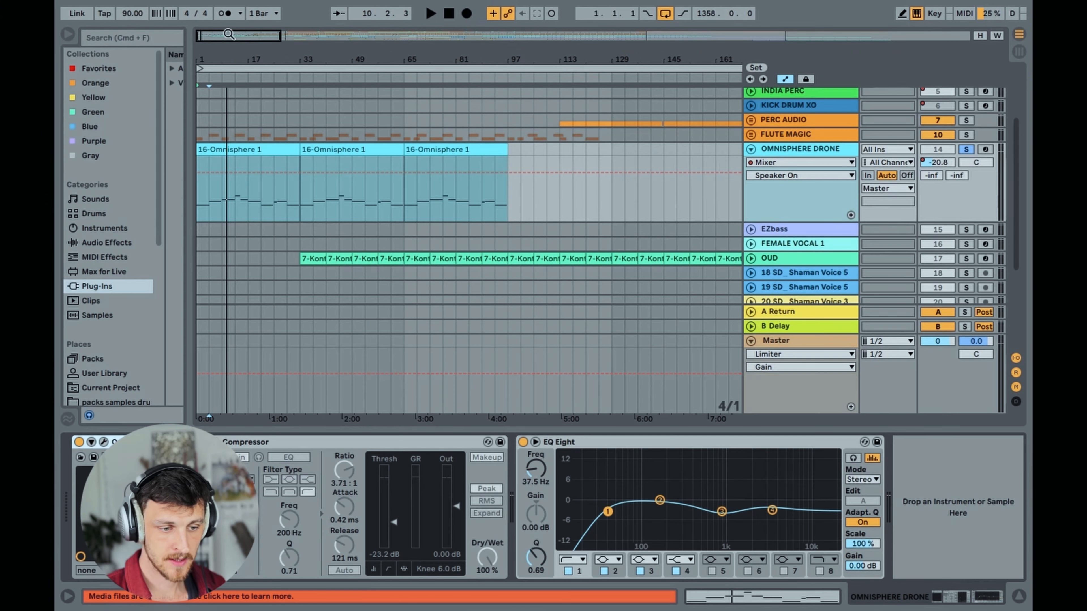
Return to the drone track's devices, view the patch loaded in its Omnisphere instrument, and close the instrument window
drag(228, 36, 221, 49)
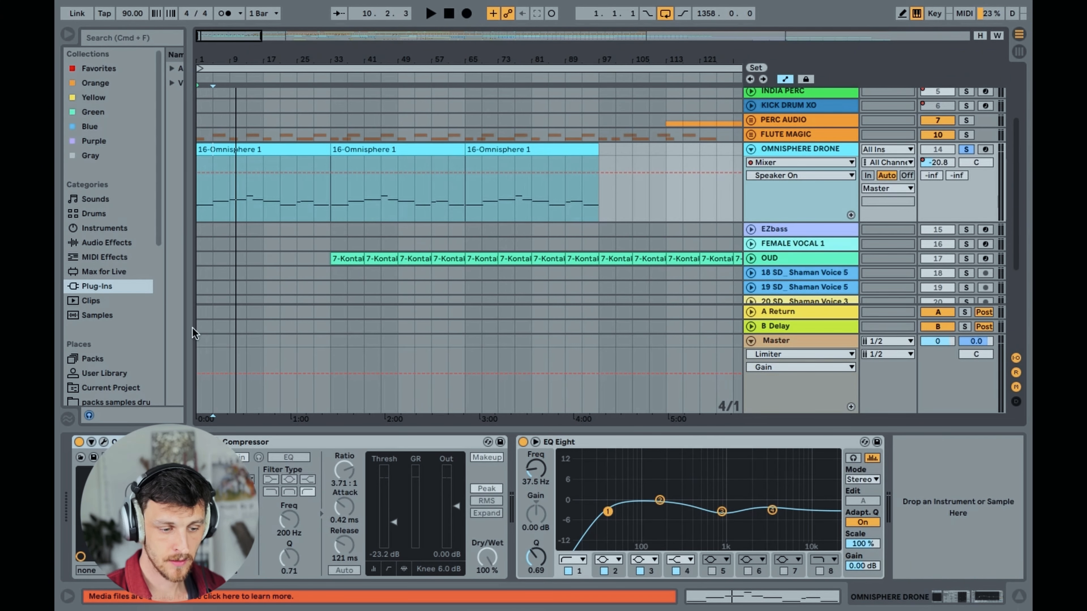
click(105, 441)
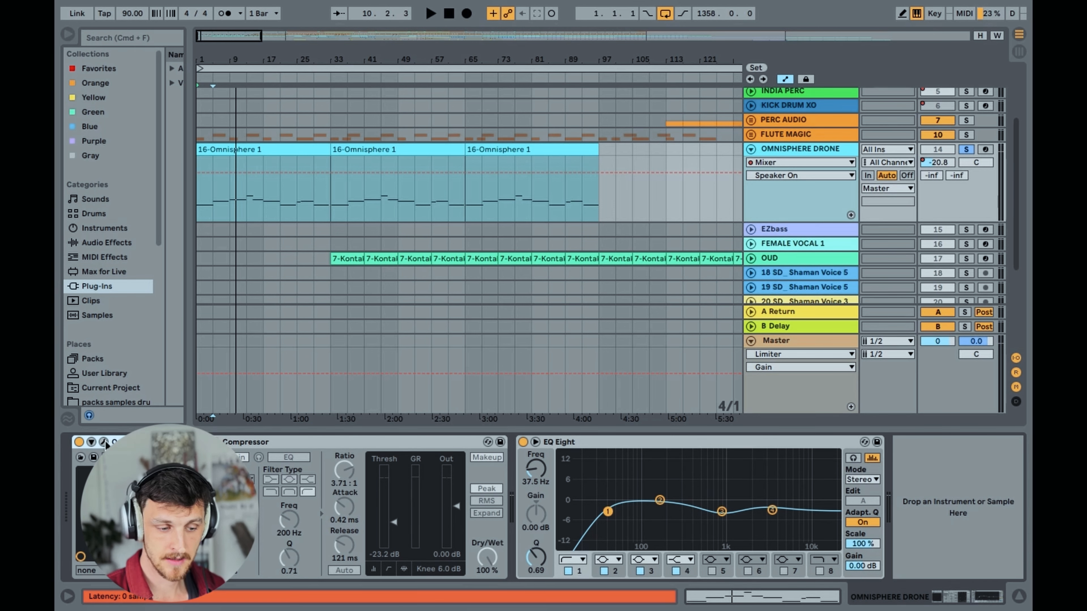
click(105, 444)
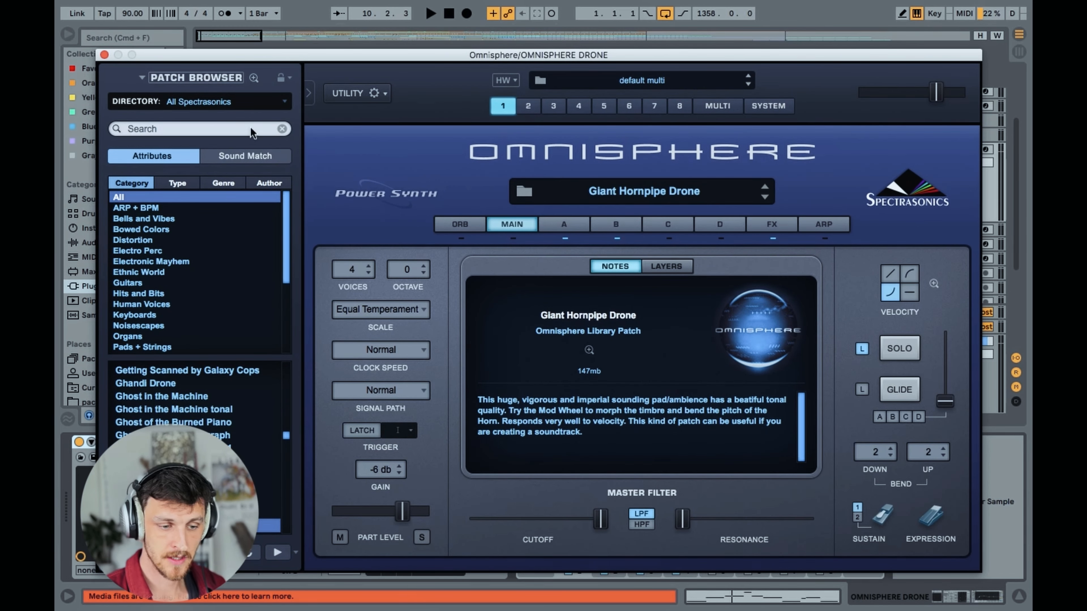
drag(158, 51, 157, 50)
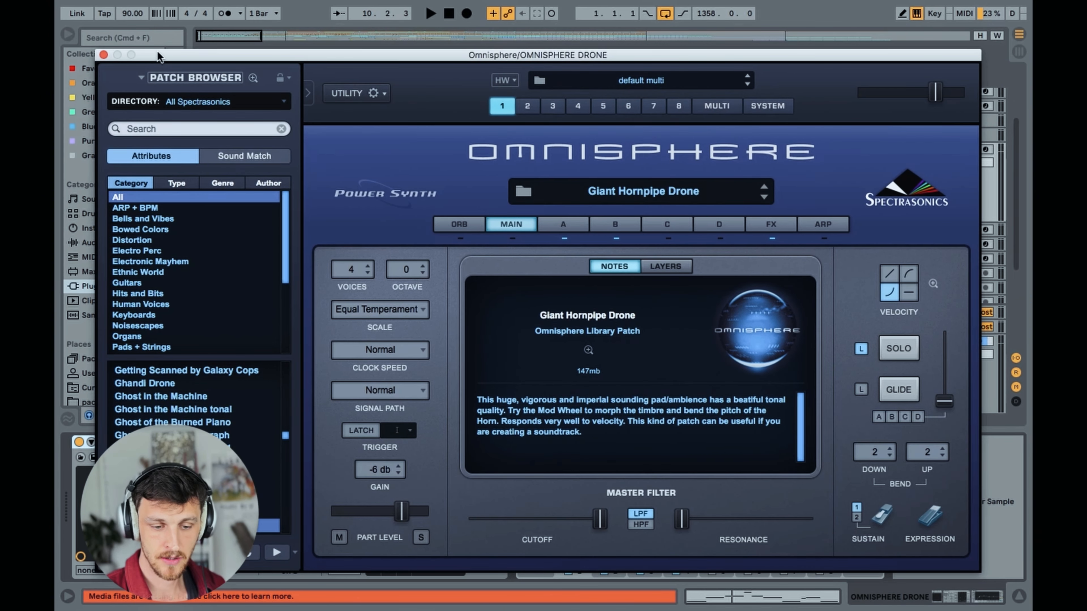
click(103, 55)
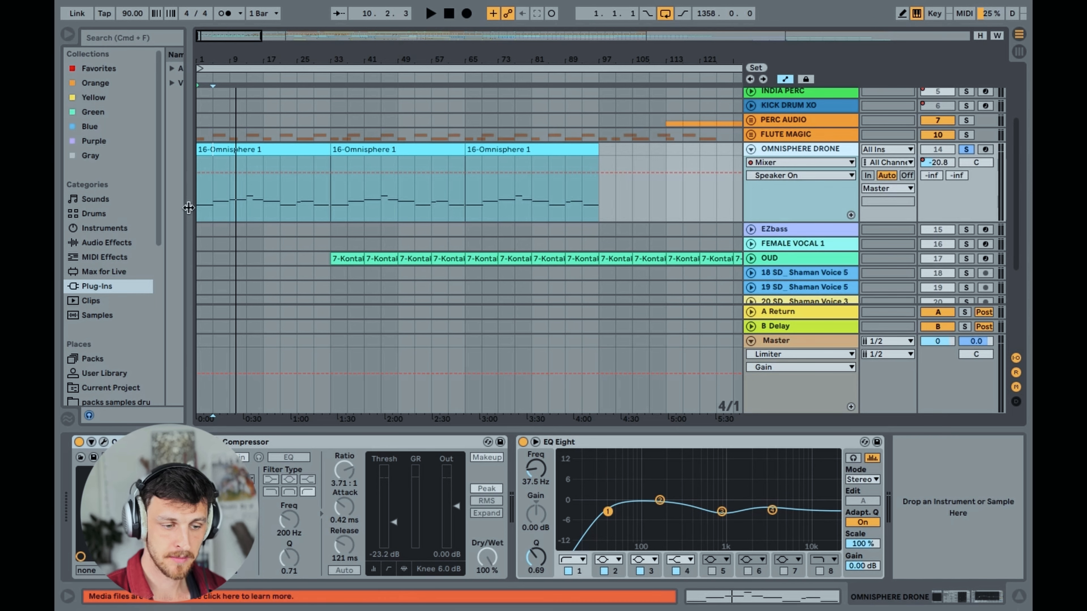
Examine the OMNISPHERE DRONE clips across the MAIN BREATHING section, focusing on about bars 273 to 497
drag(219, 37, 230, 14)
drag(342, 37, 390, 35)
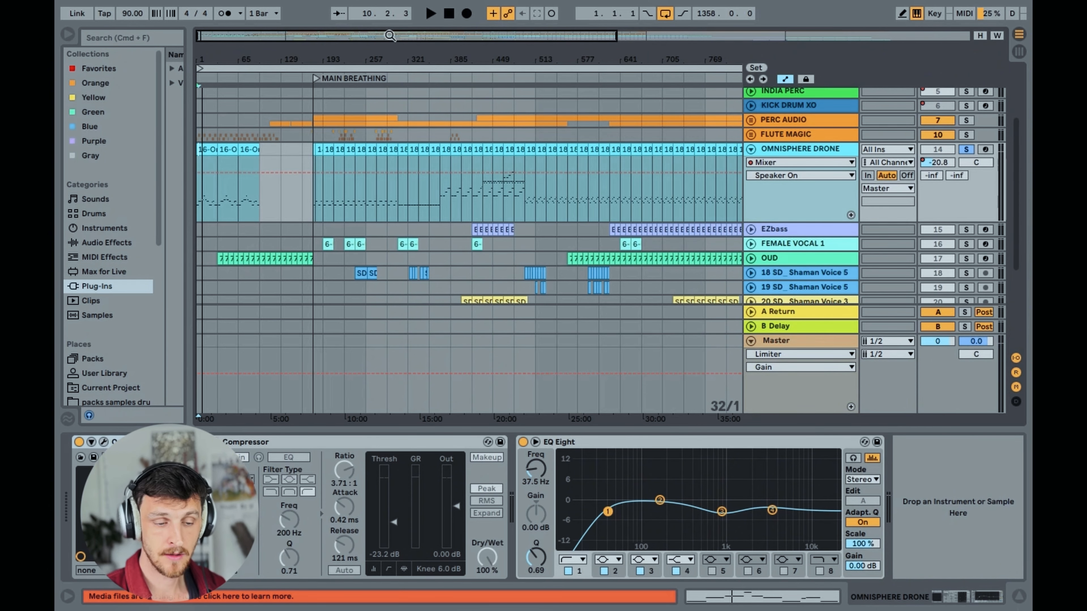
mouse_move(389, 36)
mouse_down()
mouse_move(389, 60)
mouse_move(388, 35)
mouse_up()
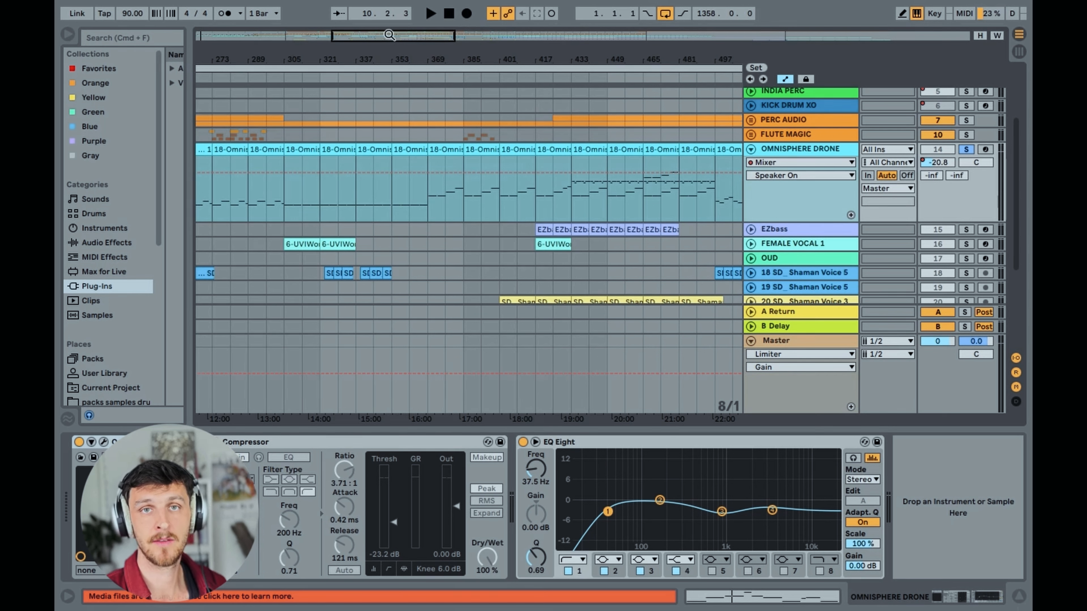
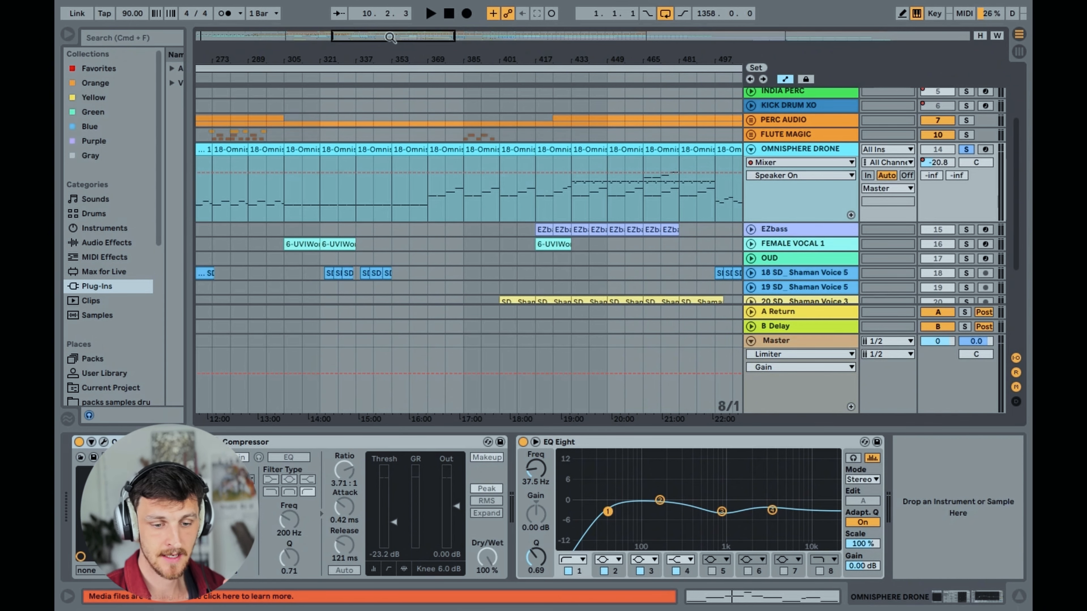
Play OMNISPHERE DRONE from bar 433, view the notes of the clip starting there, then stop playback and close the note view
drag(390, 38, 430, 37)
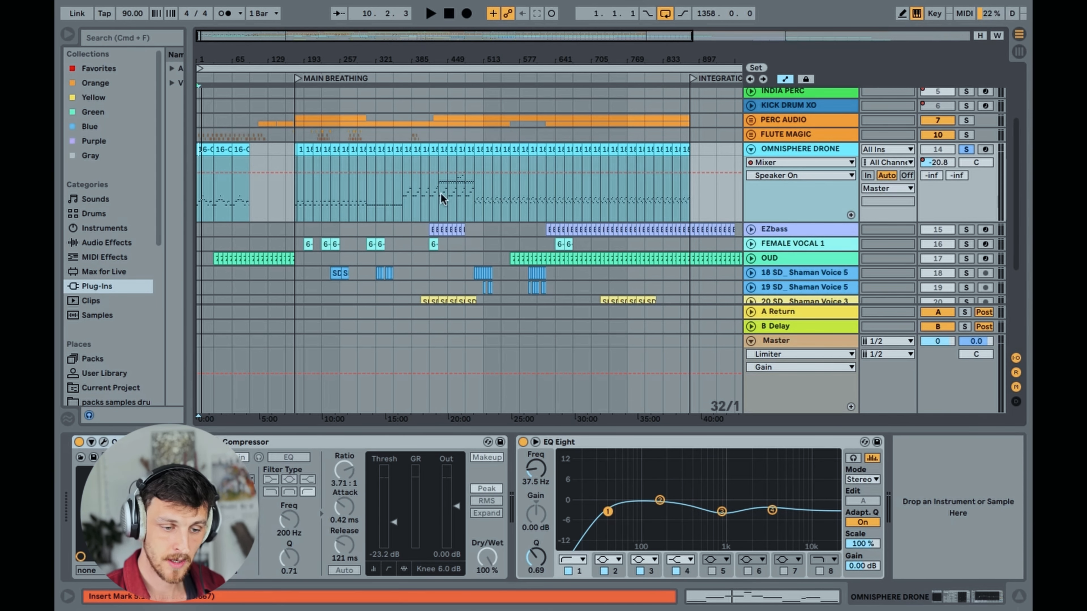
drag(442, 43, 430, 54)
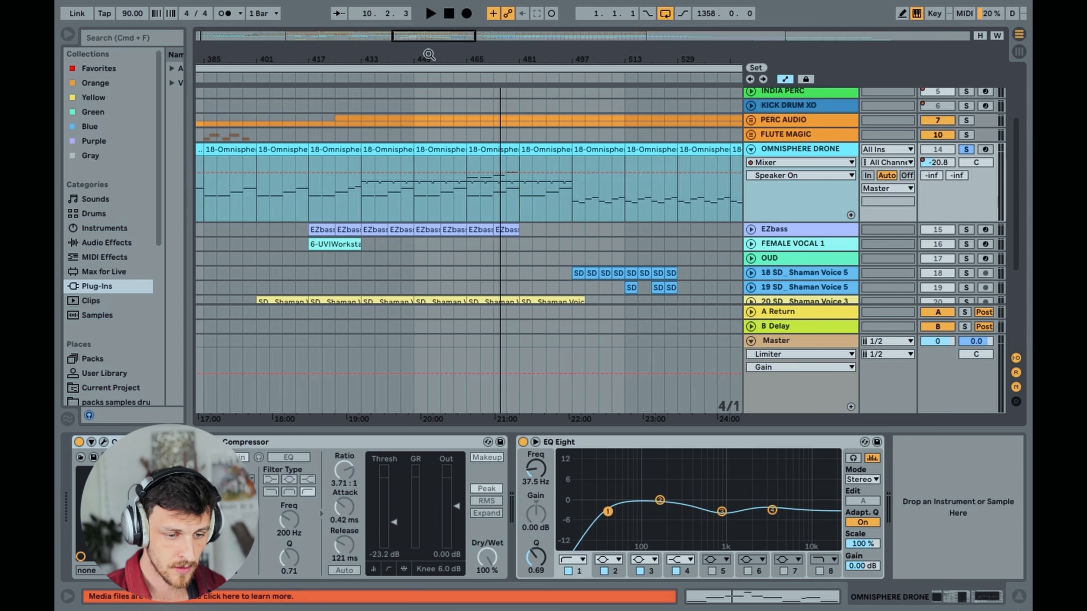
click(361, 209)
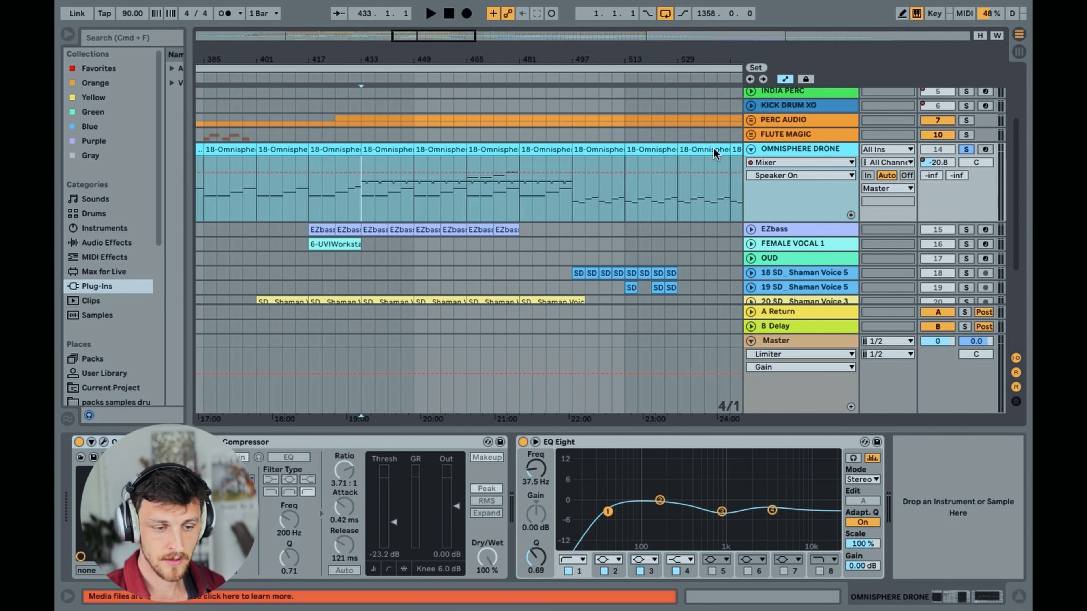
key(space)
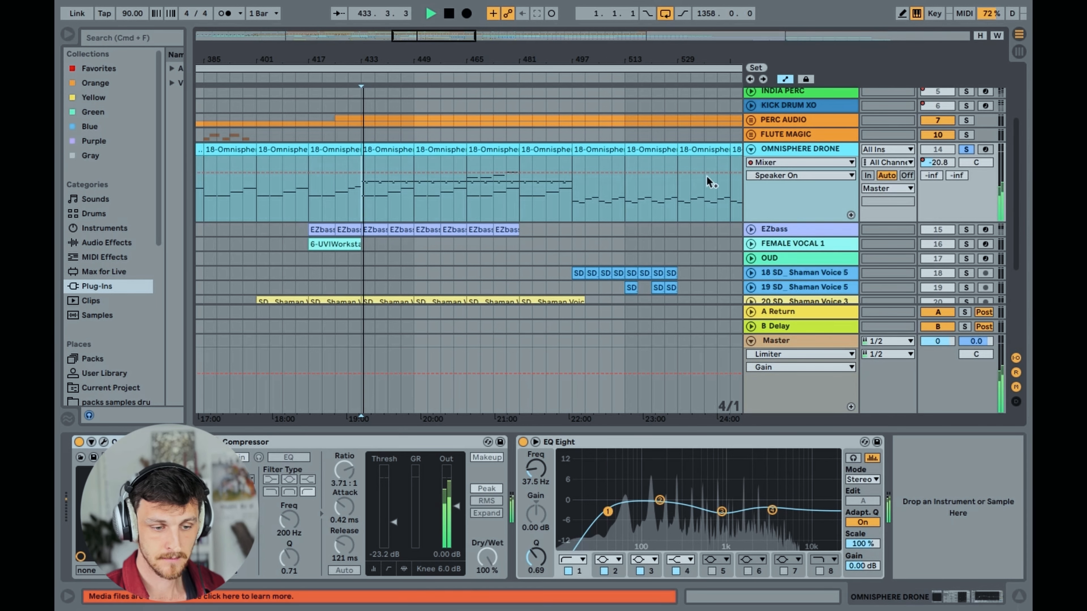
double_click(391, 156)
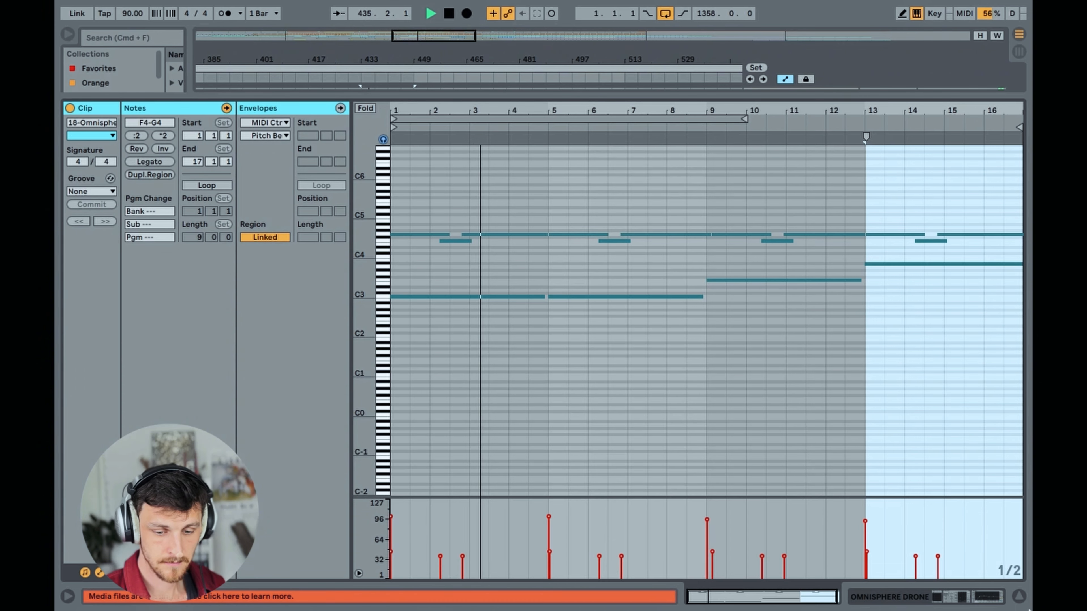
key(space)
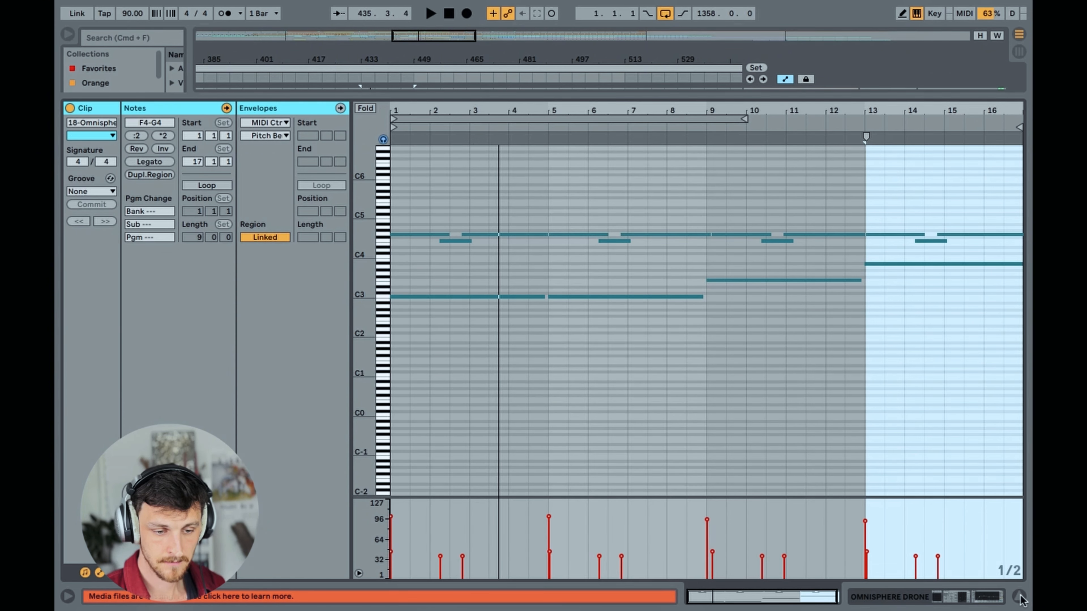
click(1020, 599)
Play OMNISPHERE DRONE from bar 465, view that clip's notes enlarged, then stop playback and close the note view
click(467, 210)
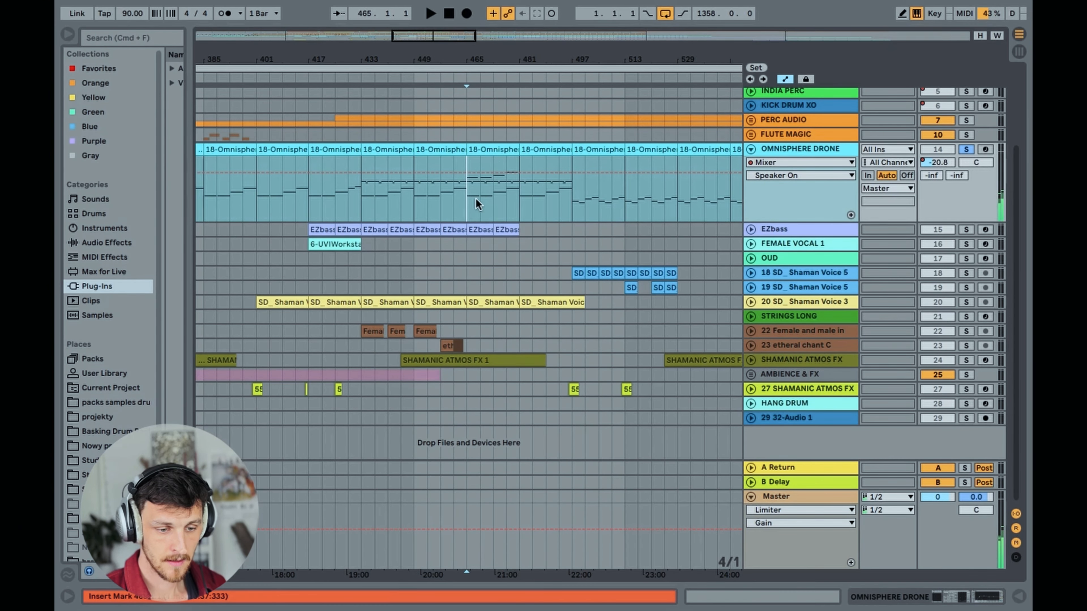
key(space)
double_click(484, 149)
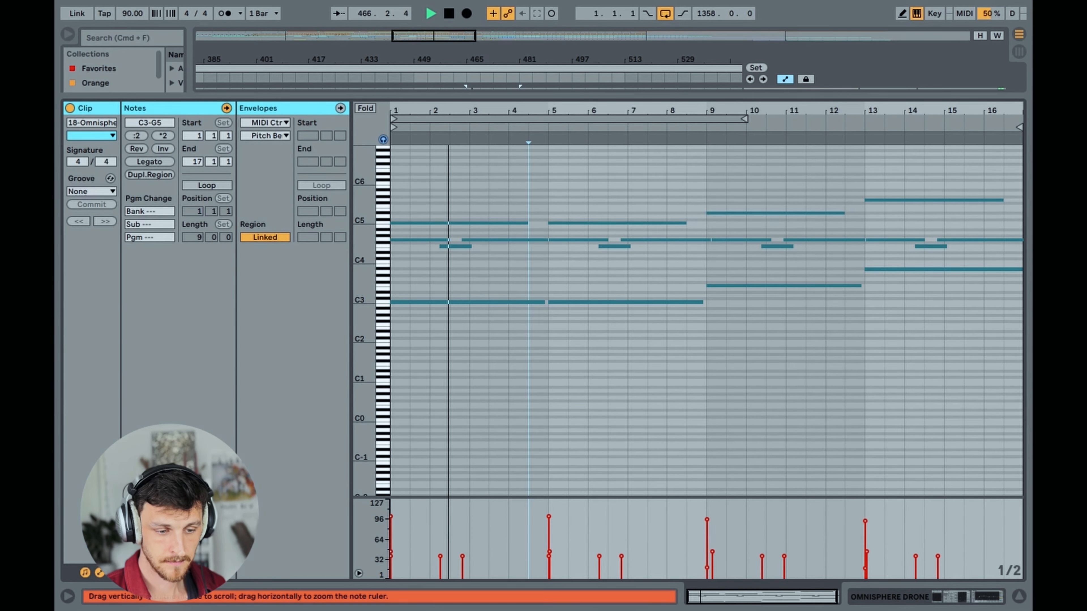
drag(364, 276, 379, 275)
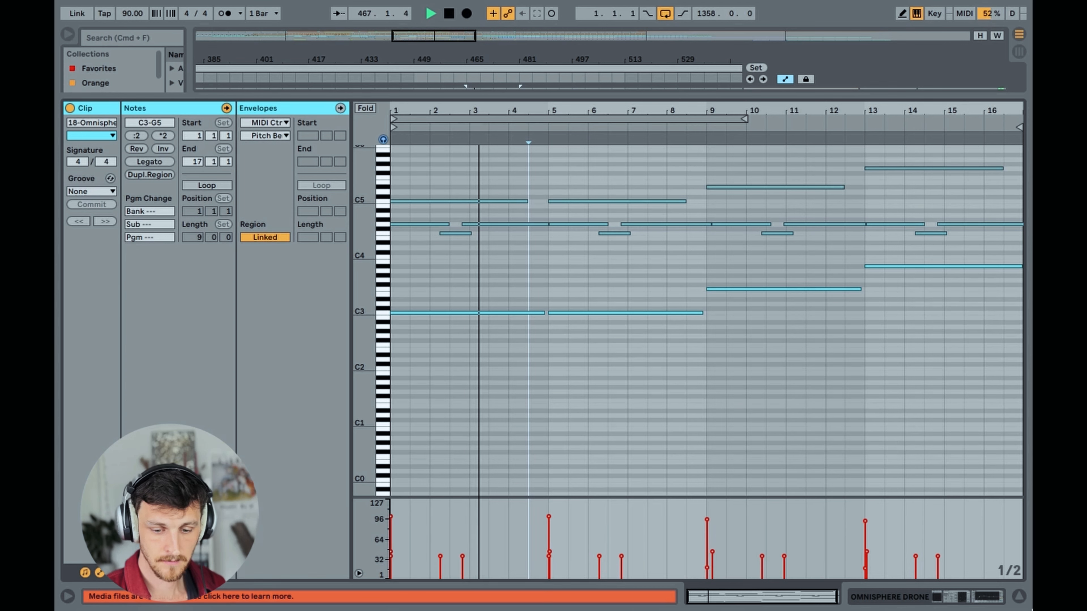
key(space)
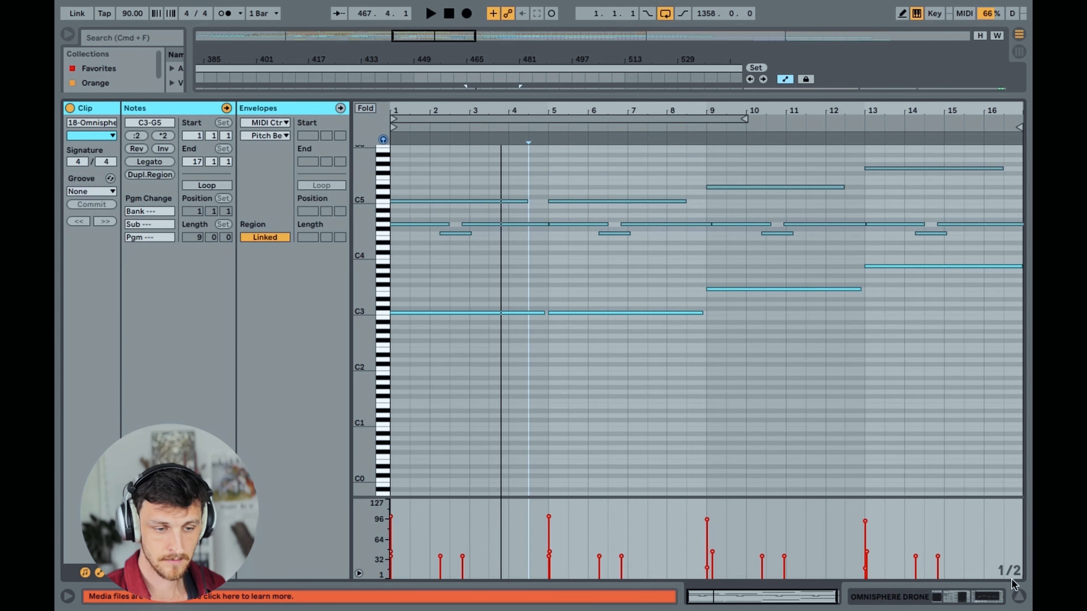
click(1019, 596)
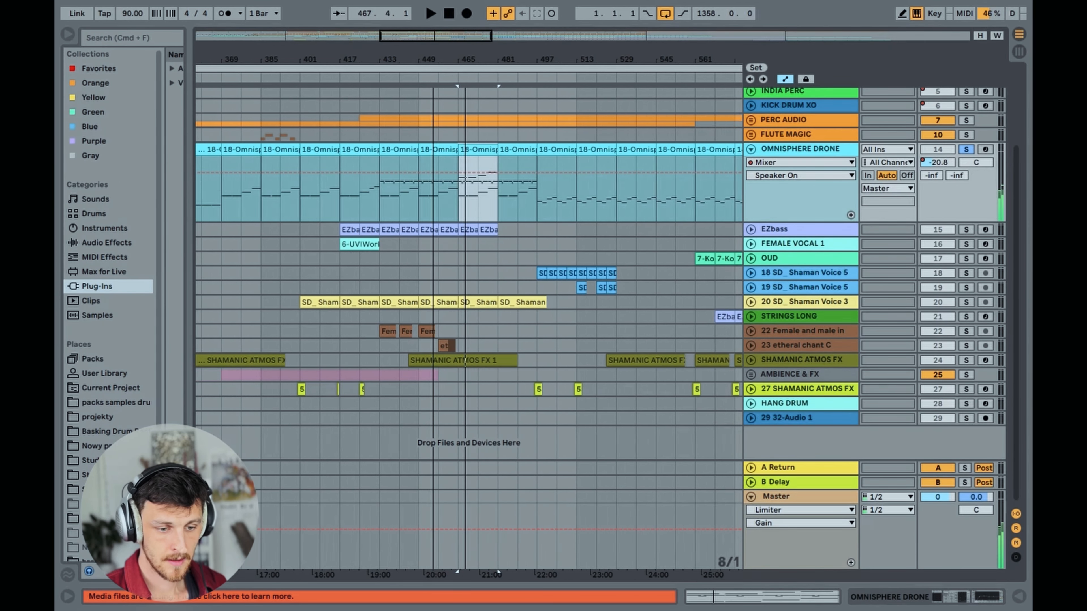
Fold the OMNISPHERE DRONE track, then solo and unfold the EZbass track
drag(433, 59, 433, 17)
click(751, 149)
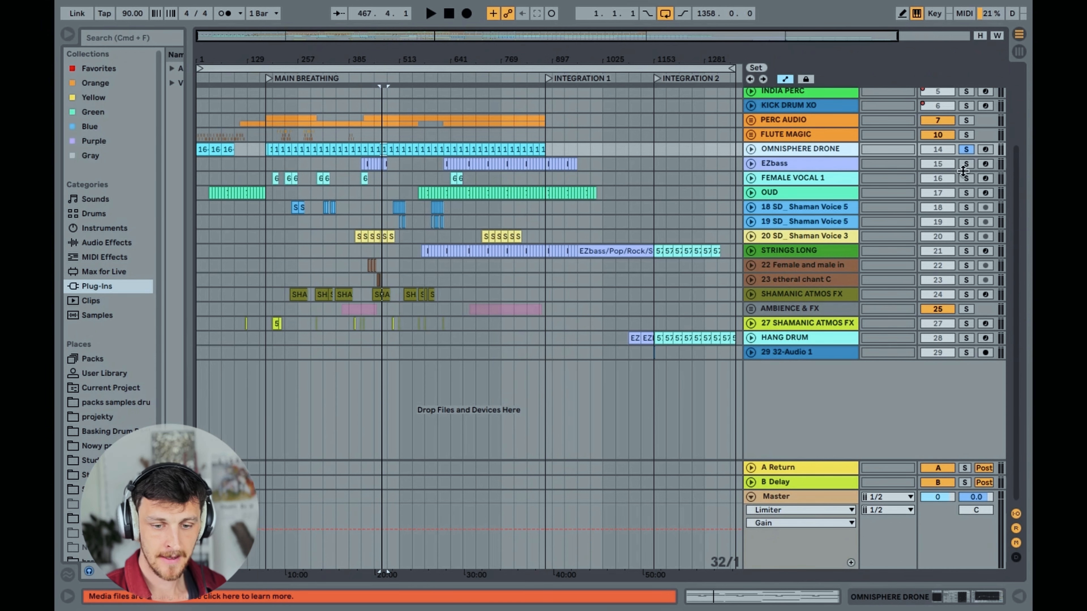
click(966, 164)
click(751, 164)
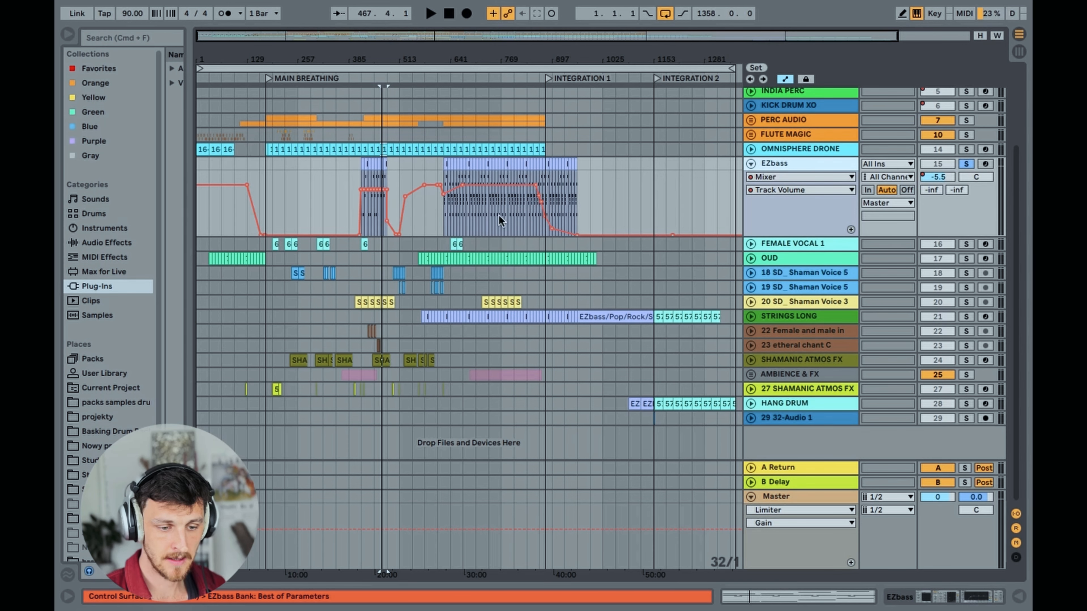
Listen to the EZbass clip at bar 673 while viewing its notes, then stop playback and close the note view
click(475, 204)
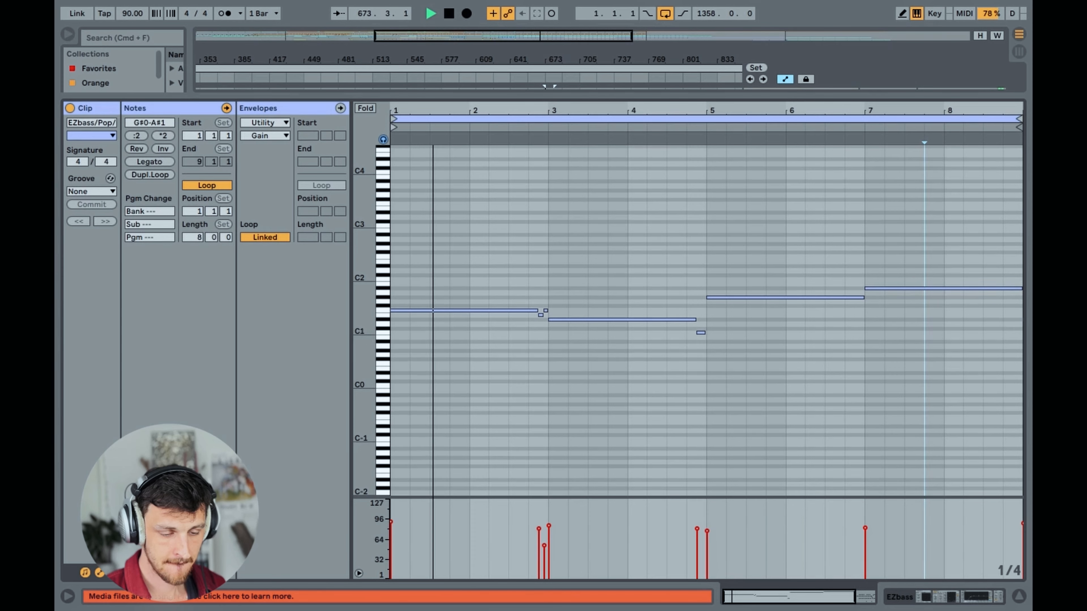
drag(361, 334, 361, 346)
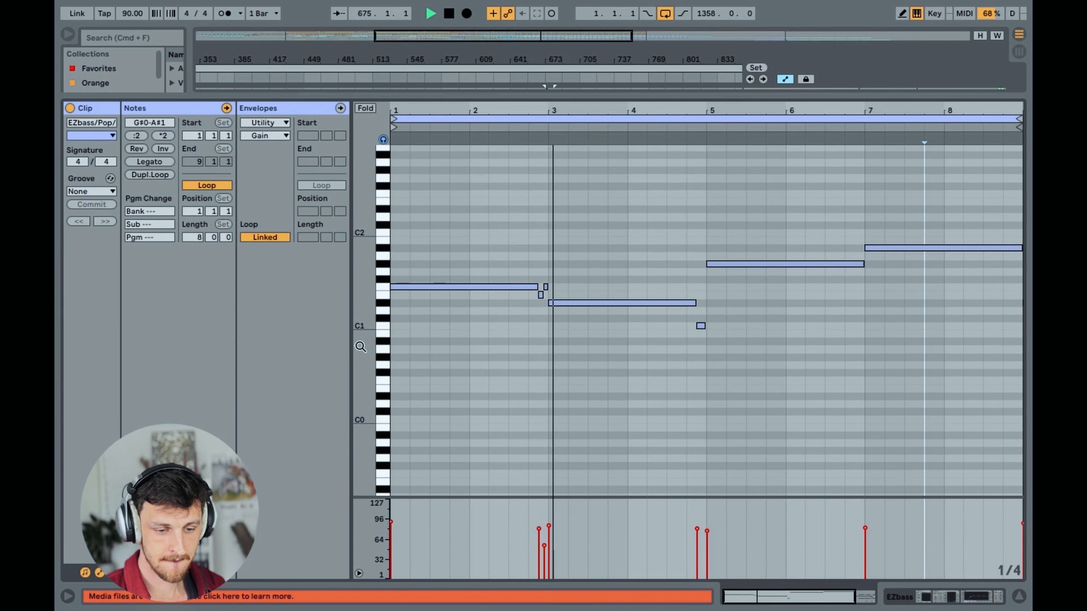
click(1017, 597)
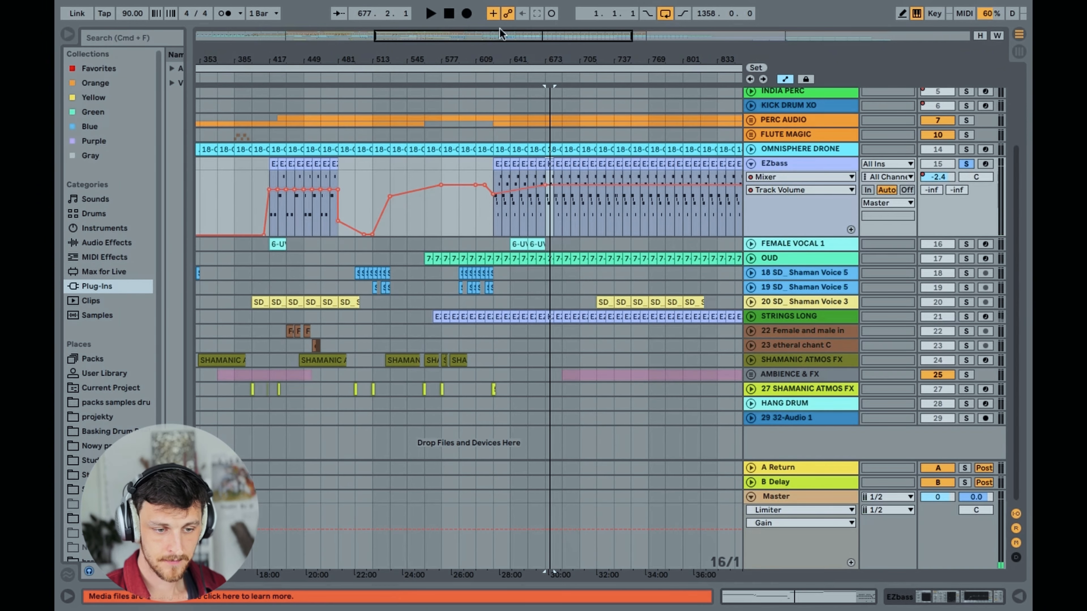
Show the EZbass track's devices and open its EZbass instrument window to view the bass model
drag(495, 35, 530, 62)
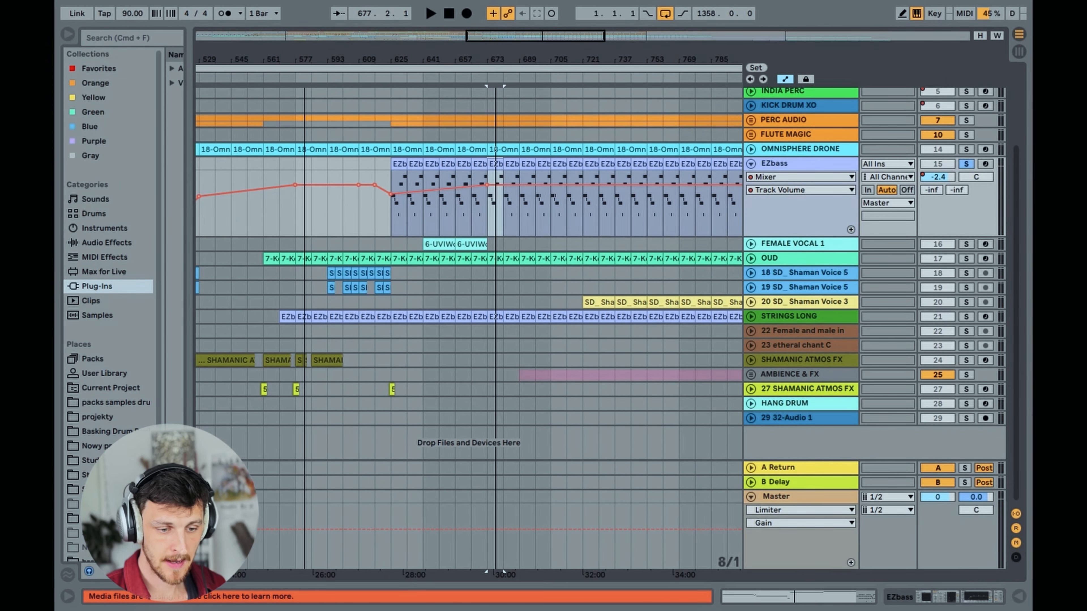
click(804, 163)
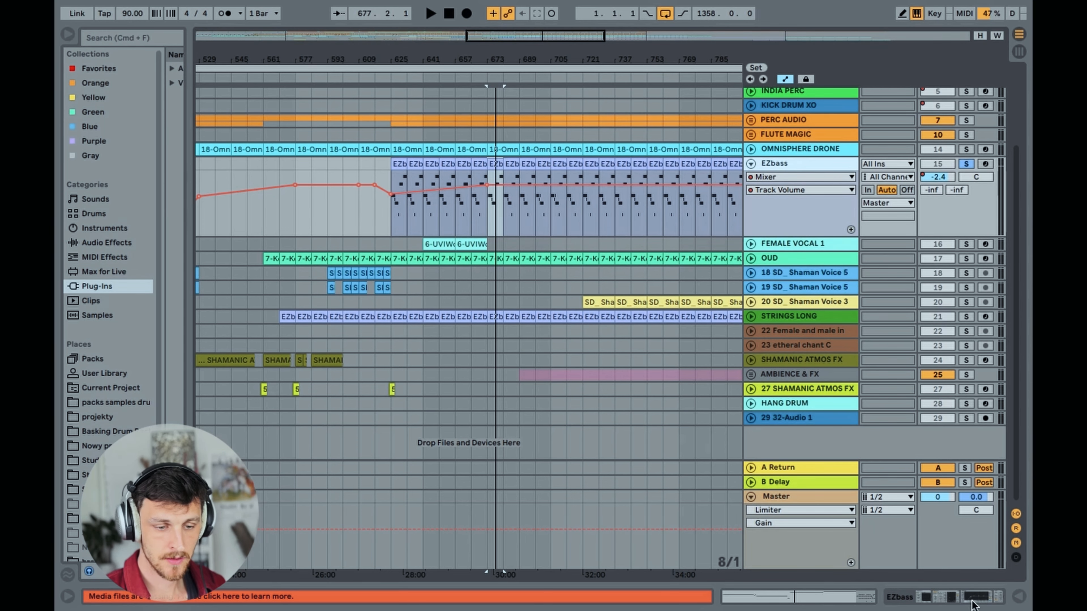
click(947, 598)
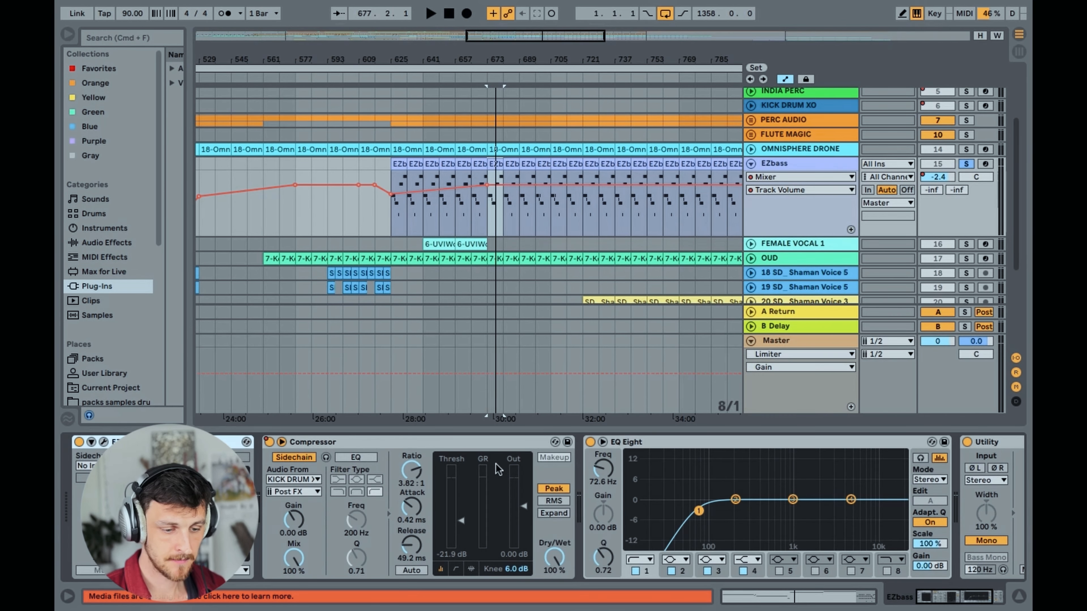
click(103, 442)
drag(329, 110, 270, 46)
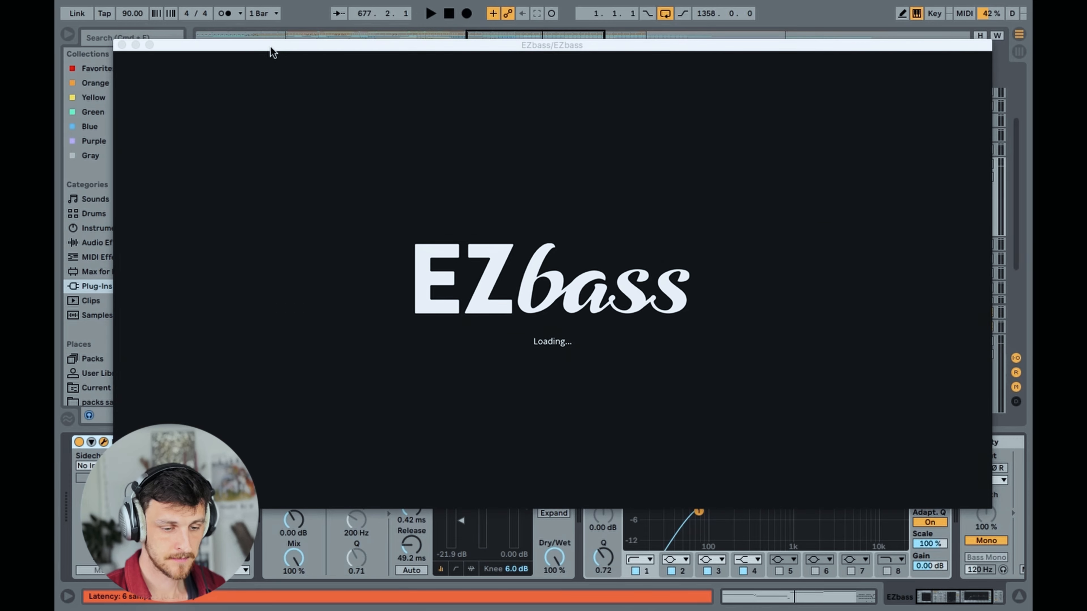
click(395, 66)
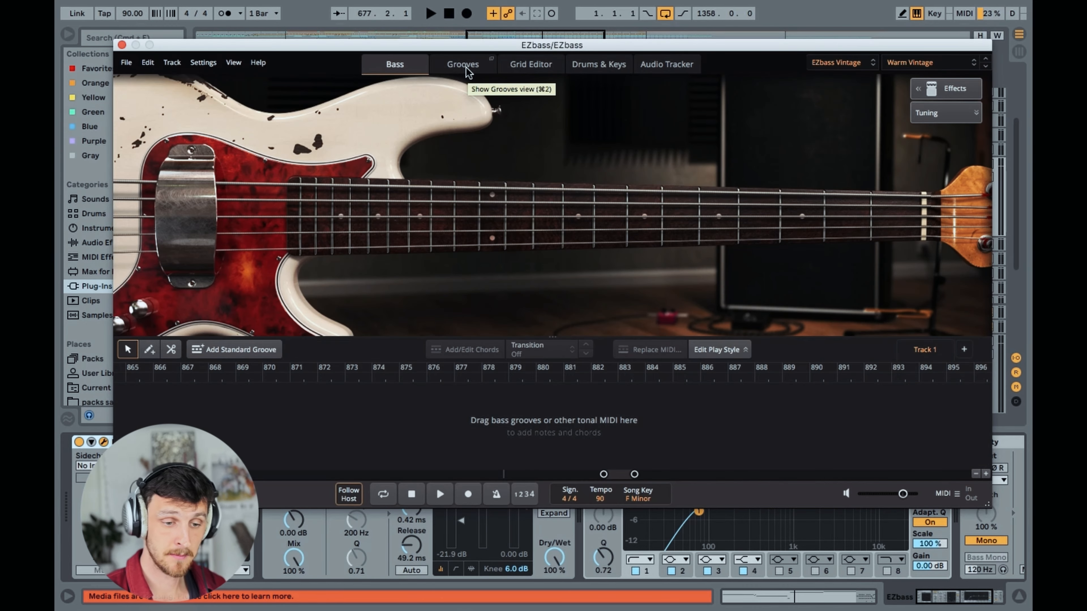
Browse the MIDI grooves available in the EZbass library, then close the instrument window
click(465, 66)
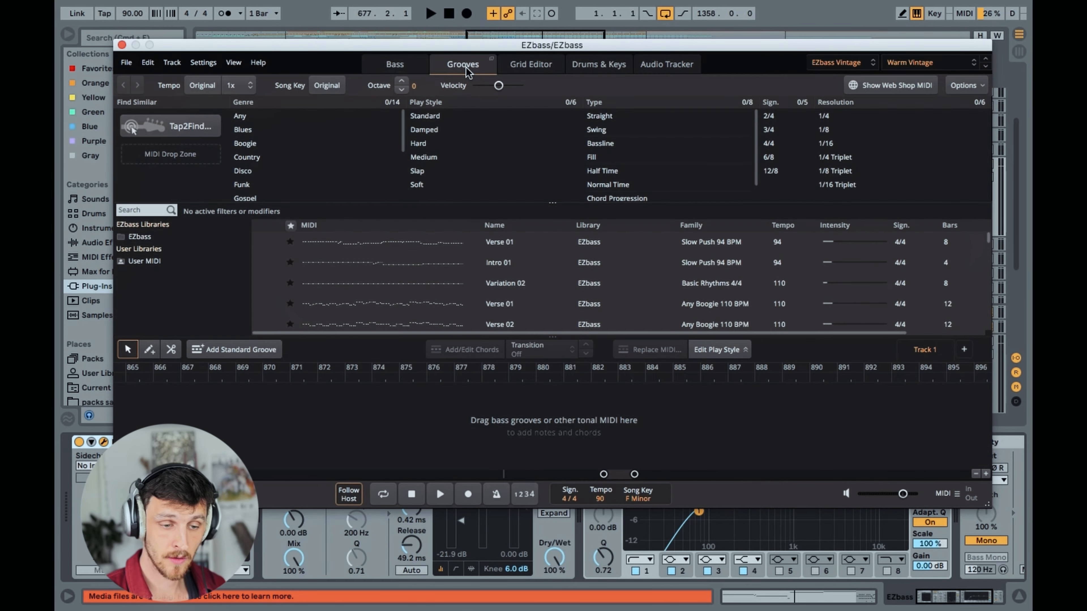
drag(365, 49, 360, 65)
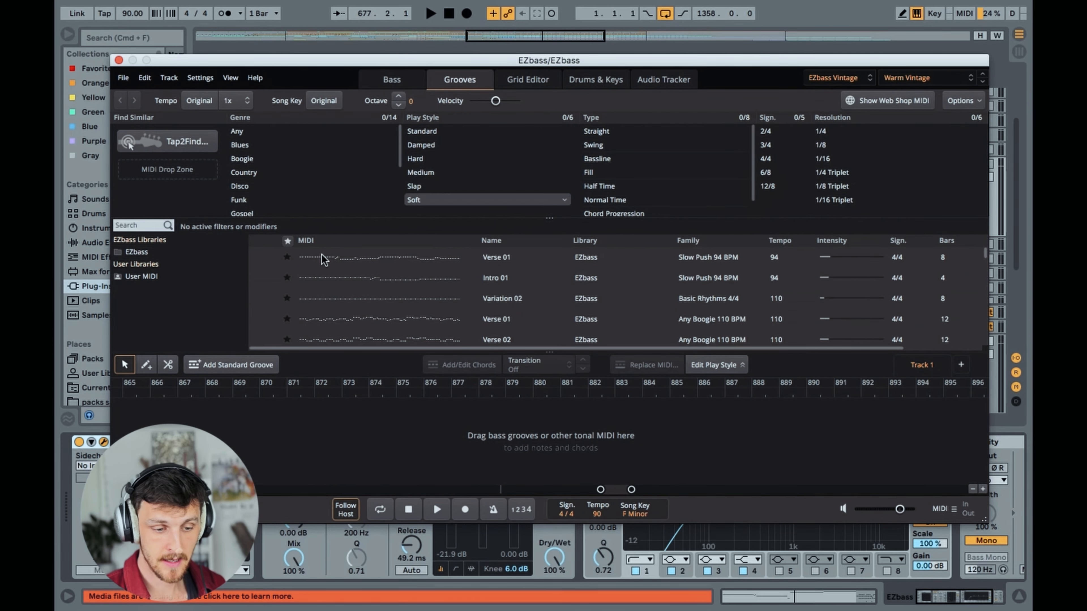
scroll(417, 308, down, 10)
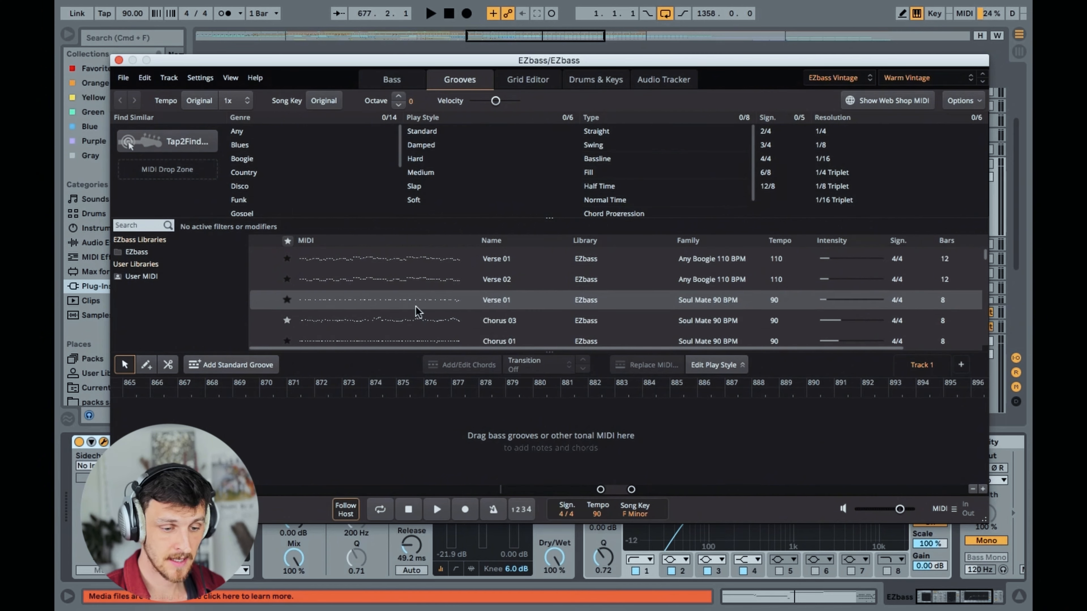
scroll(411, 305, down, 5)
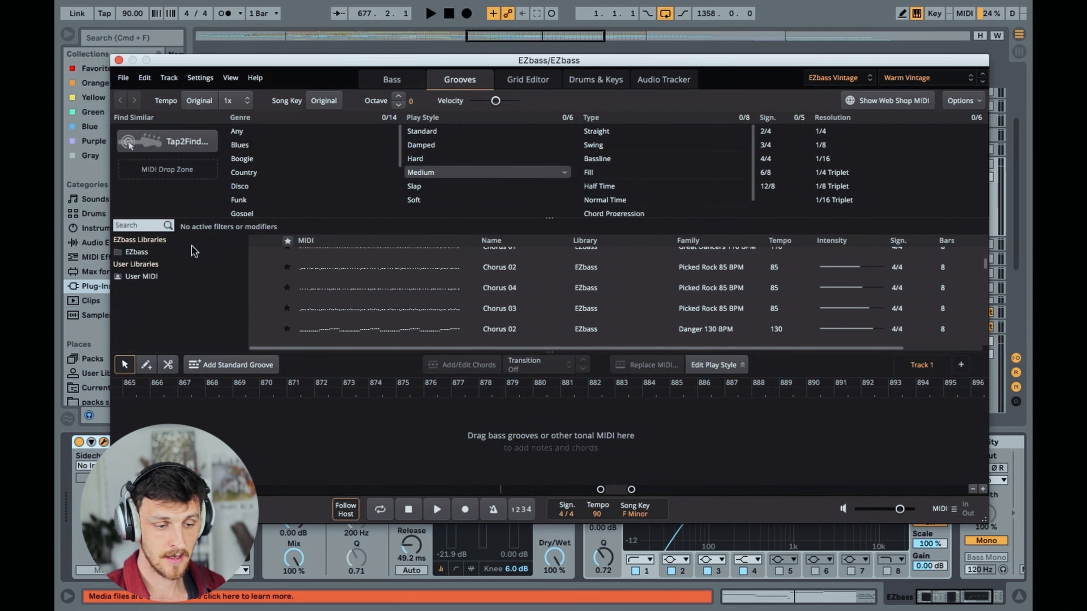
click(118, 60)
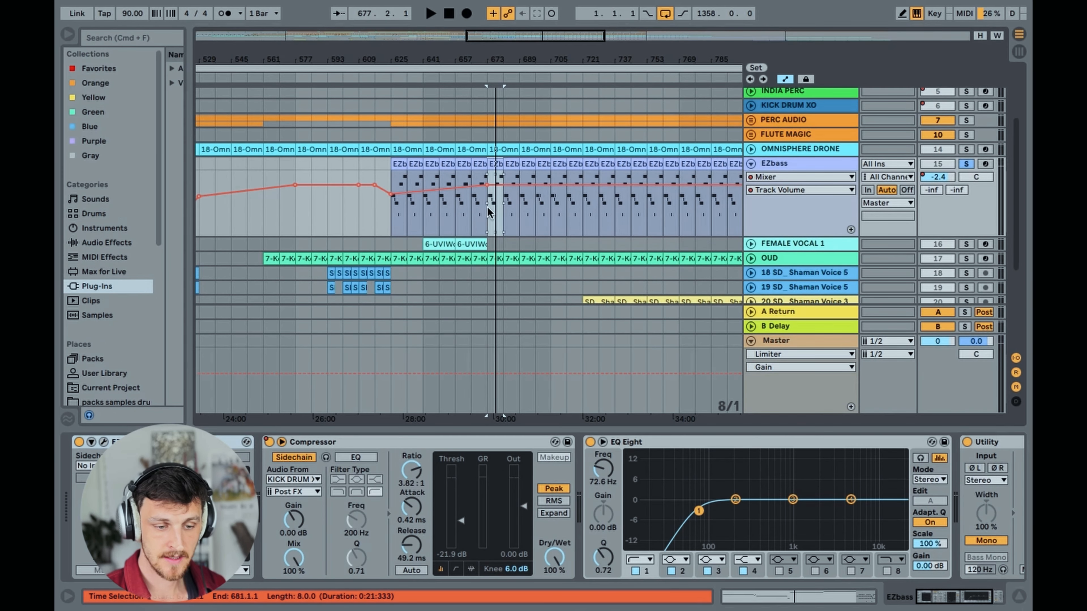
Set the insert mark at bar 673, select the EZbass sidechain Compressor, and solo KICK DRUM XO together with EZbass for listening
click(488, 220)
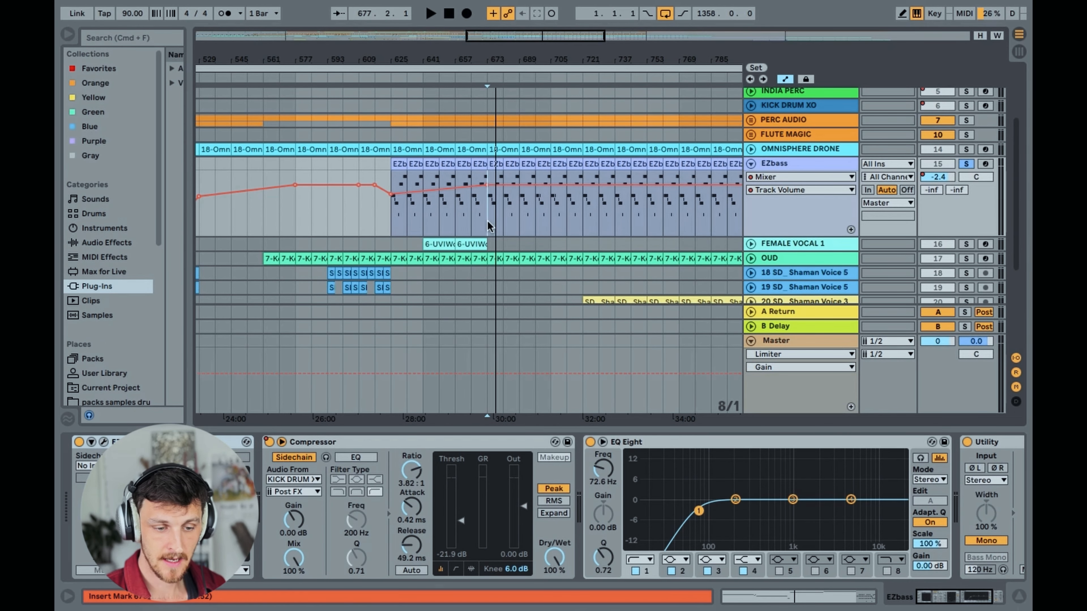
click(422, 445)
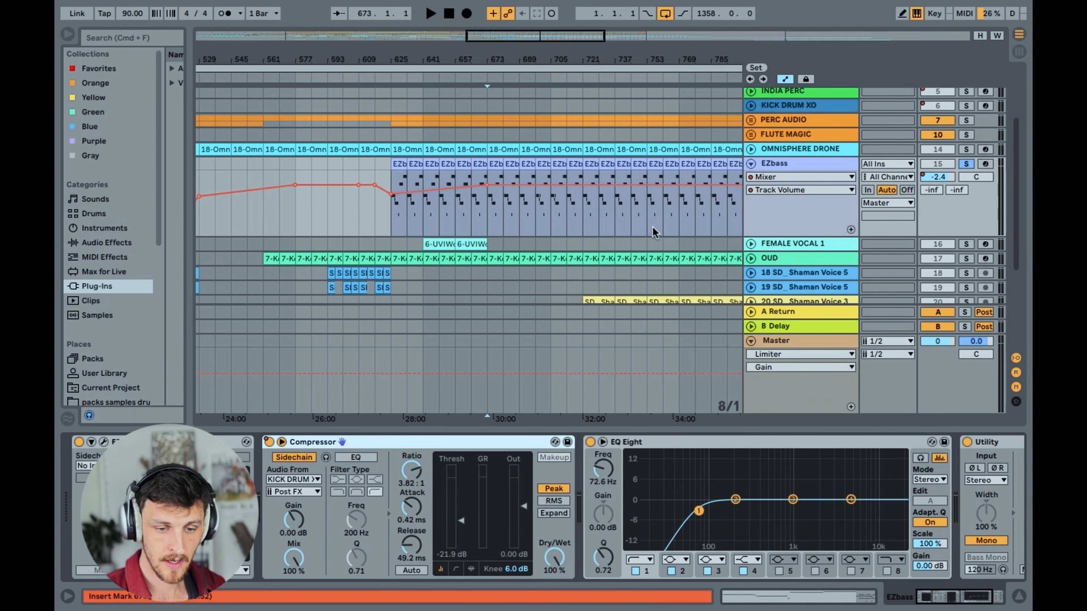
click(965, 106)
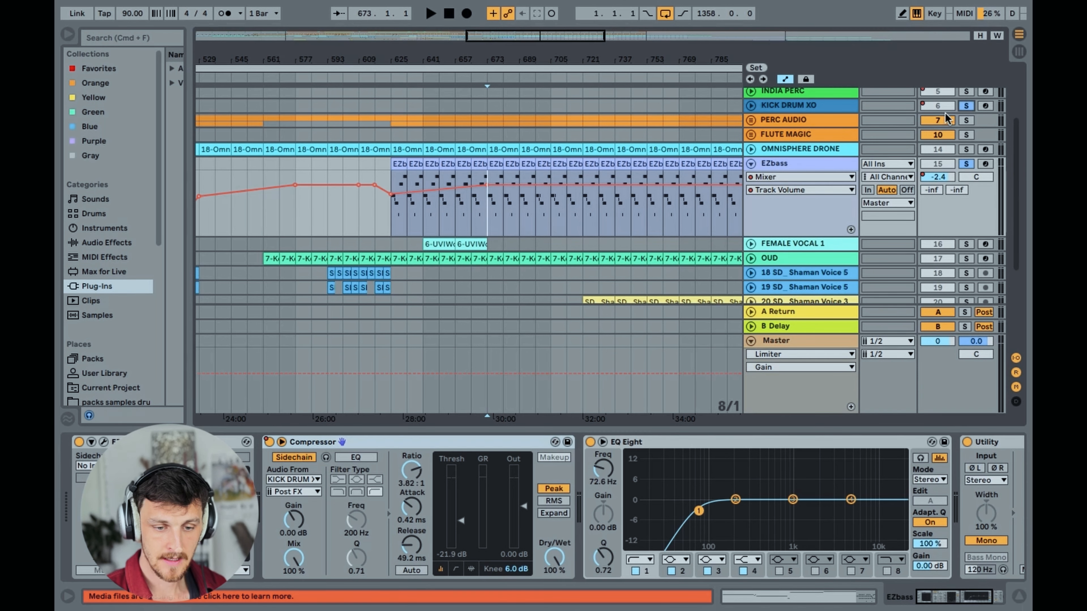
click(764, 165)
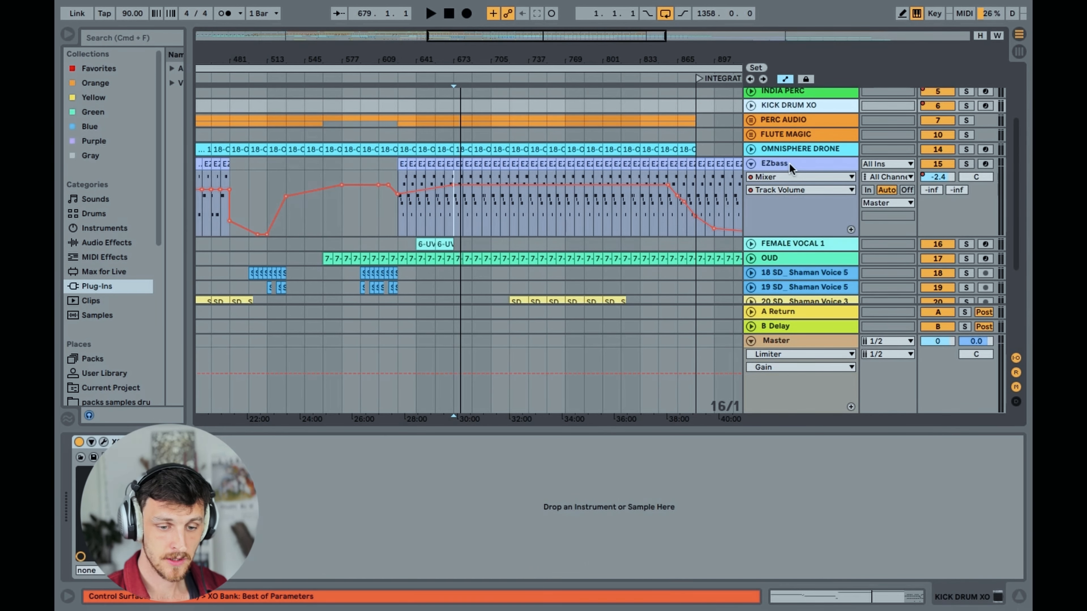
click(788, 165)
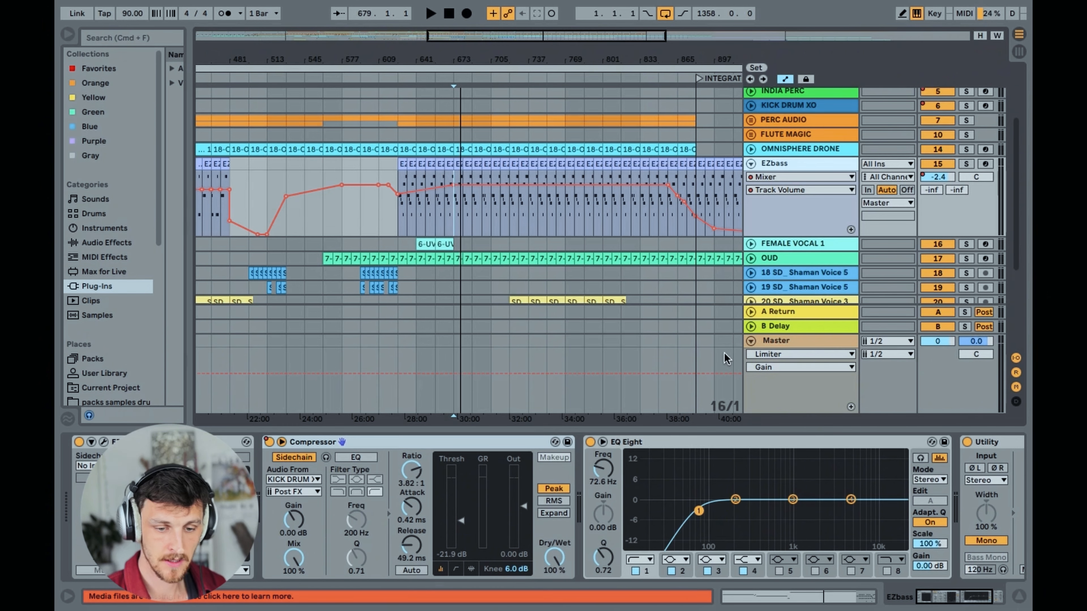
Play EZbass from bar 673 alone and with KICK DRUM XO soloed, then switch off the sidechain Compressor to compare
click(966, 165)
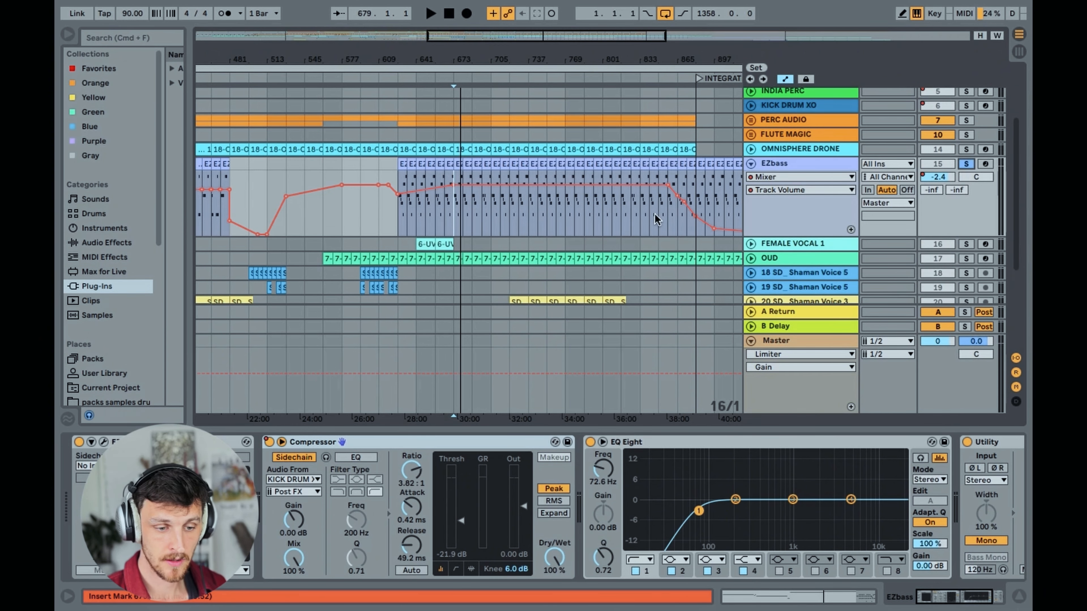
key(space)
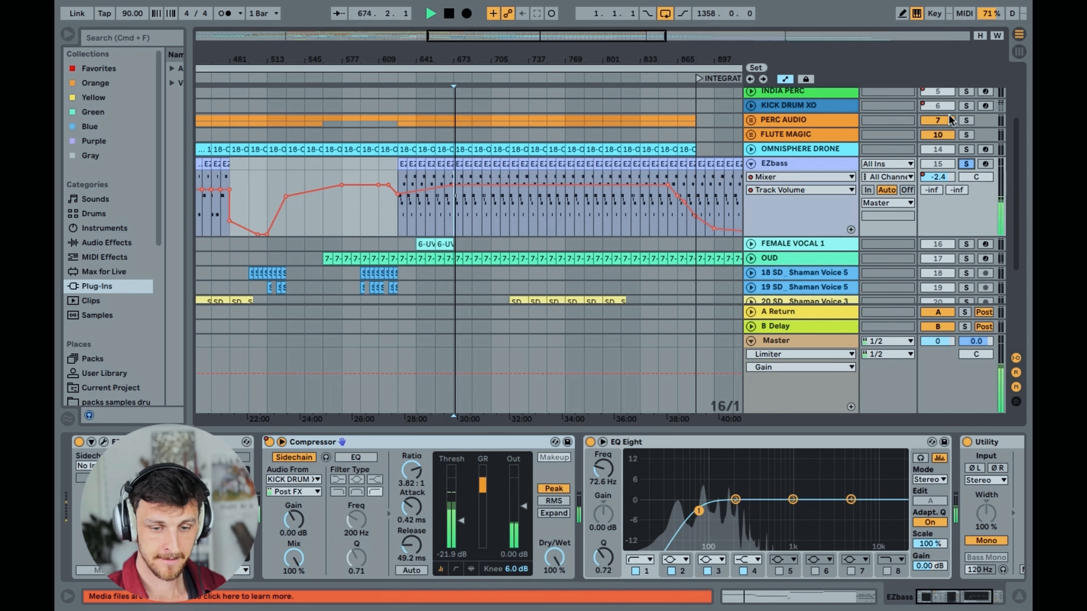
click(966, 106)
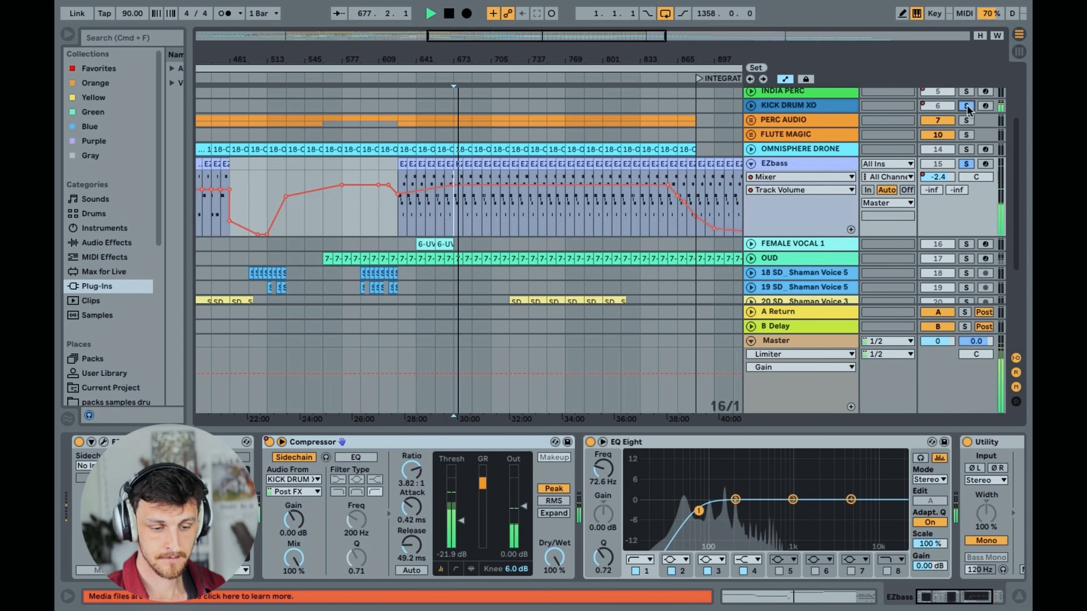
click(269, 443)
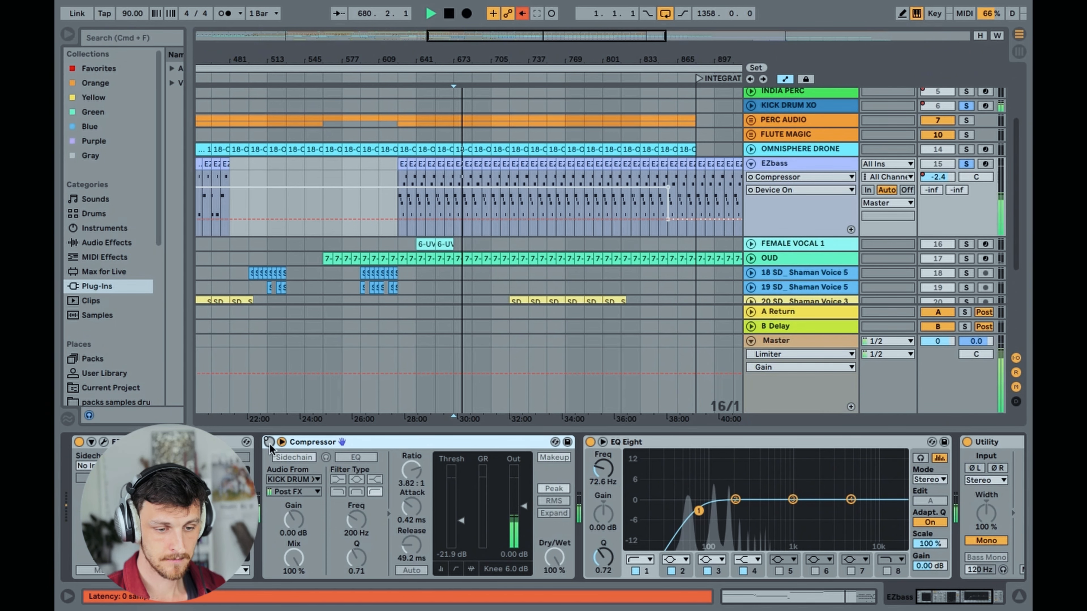
Switch the EZbass sidechain Compressor back on, stop playback, and briefly check the devices on KICK DRUM XO before returning to EZbass
click(269, 443)
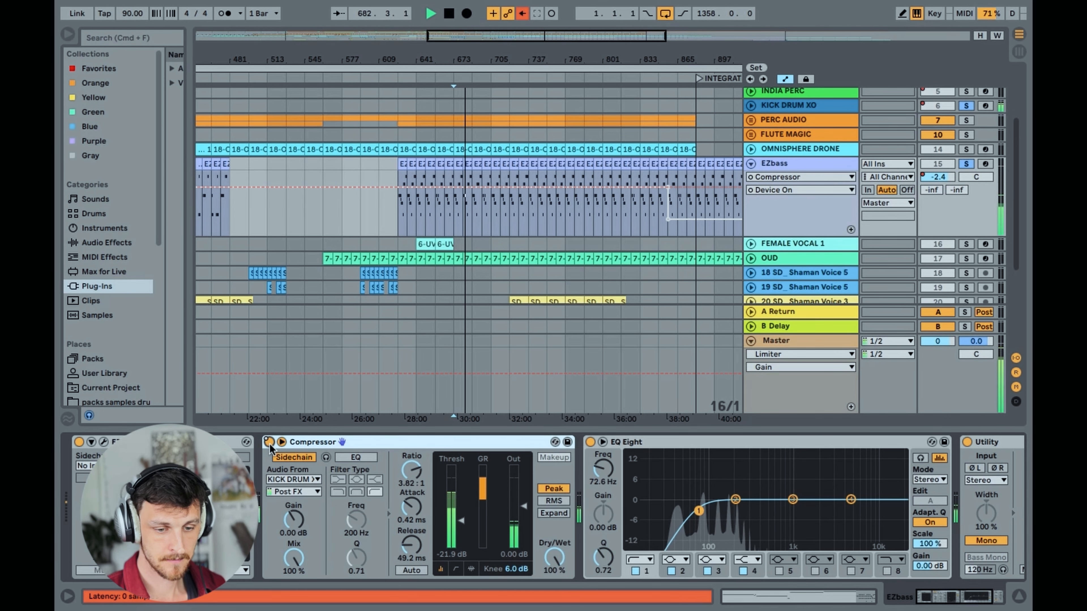
key(space)
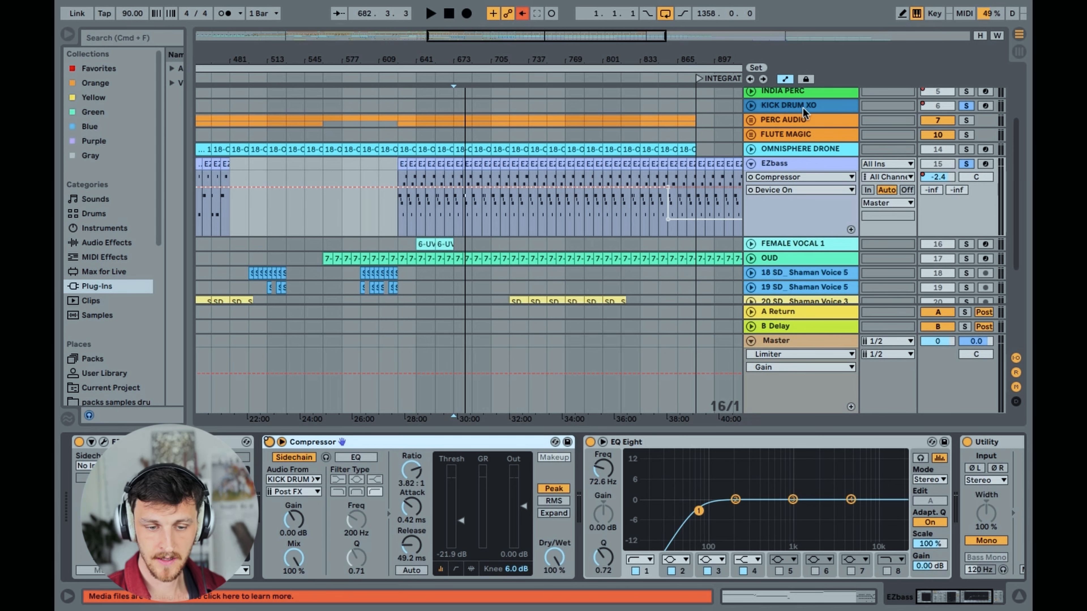
click(803, 107)
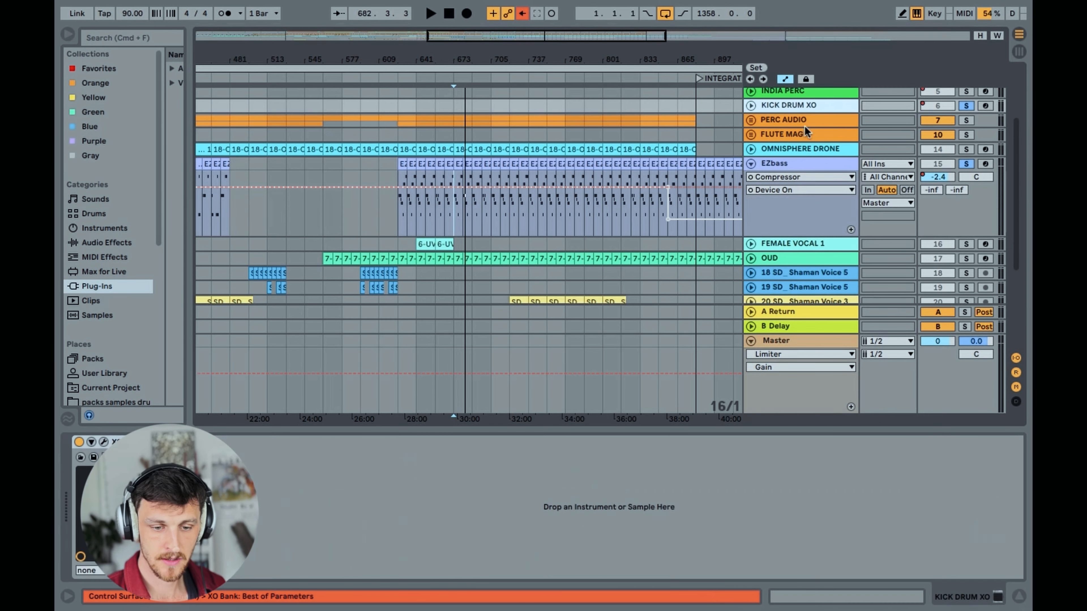
click(805, 167)
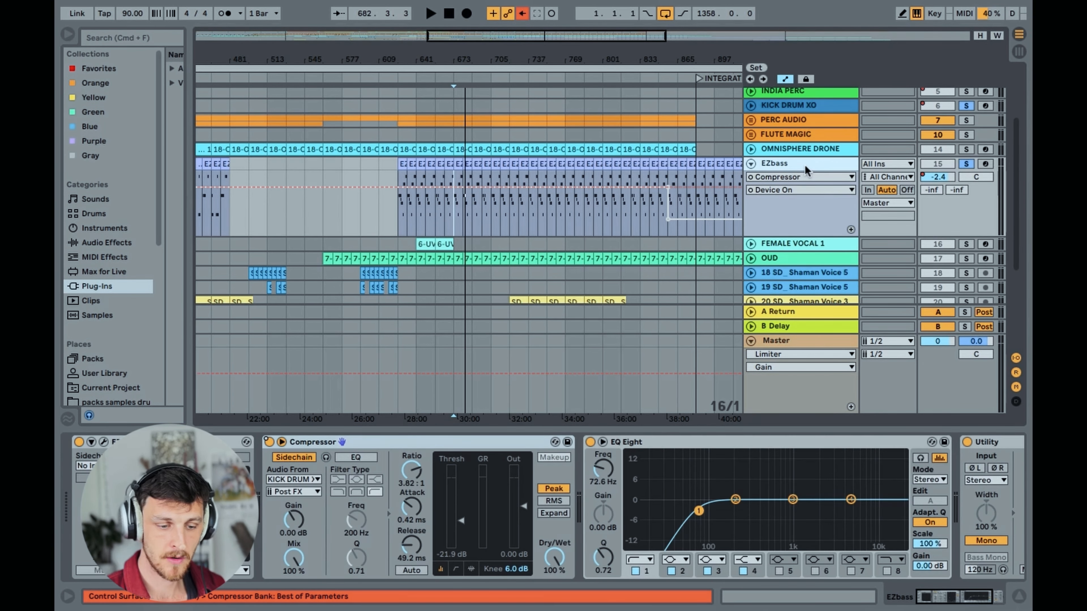
Set the insert mark at bar 433 in the earlier EZbass section and play EZbass soloed without the kick
mouse_move(563, 38)
mouse_down()
mouse_move(564, 24)
mouse_move(581, 24)
mouse_move(581, 39)
mouse_move(580, 21)
mouse_move(580, 34)
mouse_move(568, 34)
mouse_move(569, 17)
mouse_up()
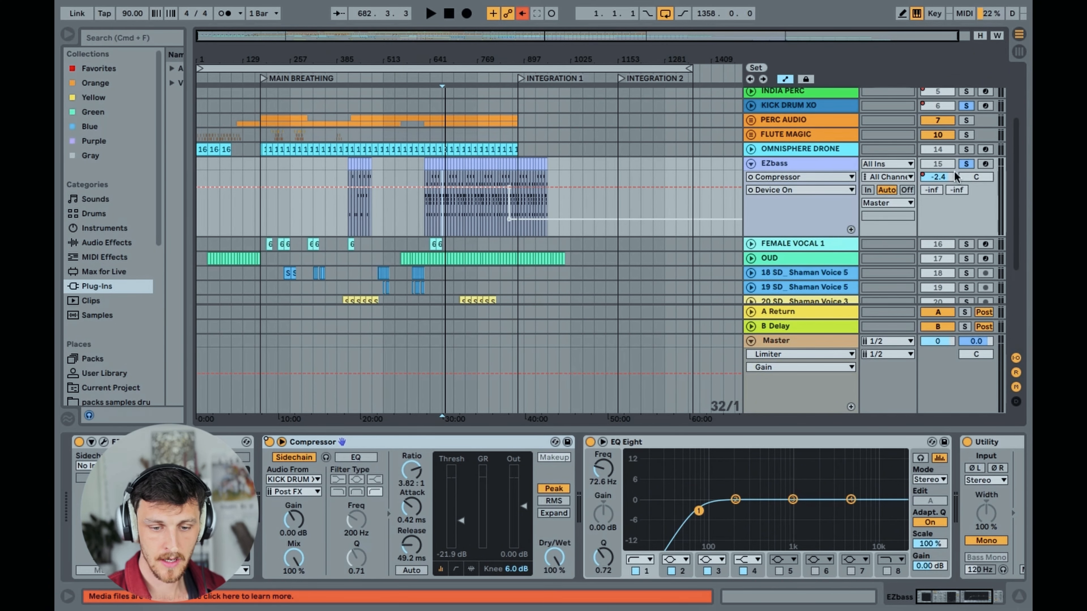
drag(471, 35, 390, 116)
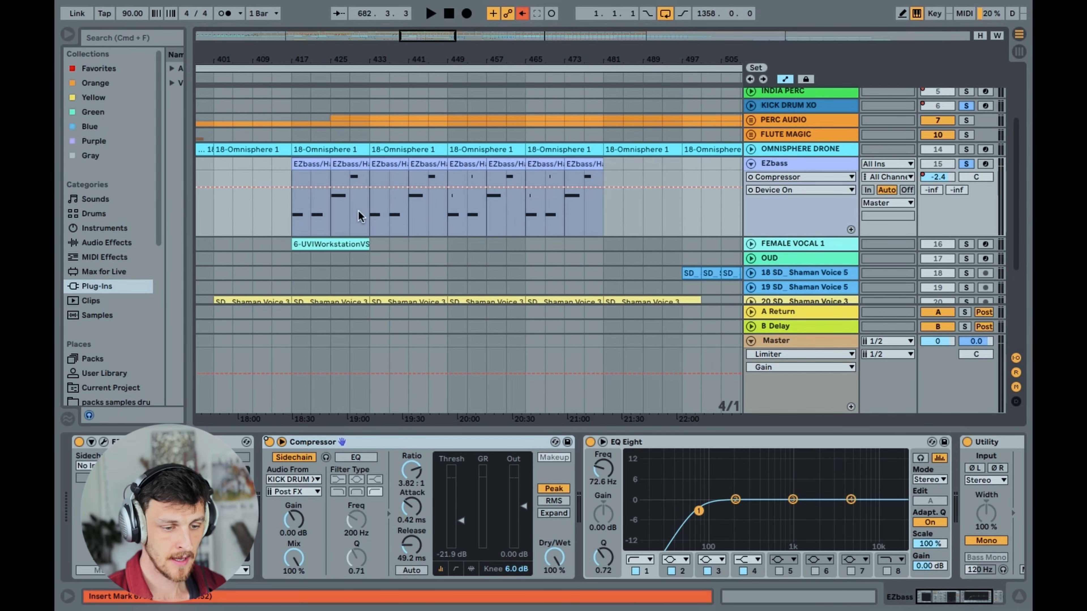
click(373, 213)
click(967, 166)
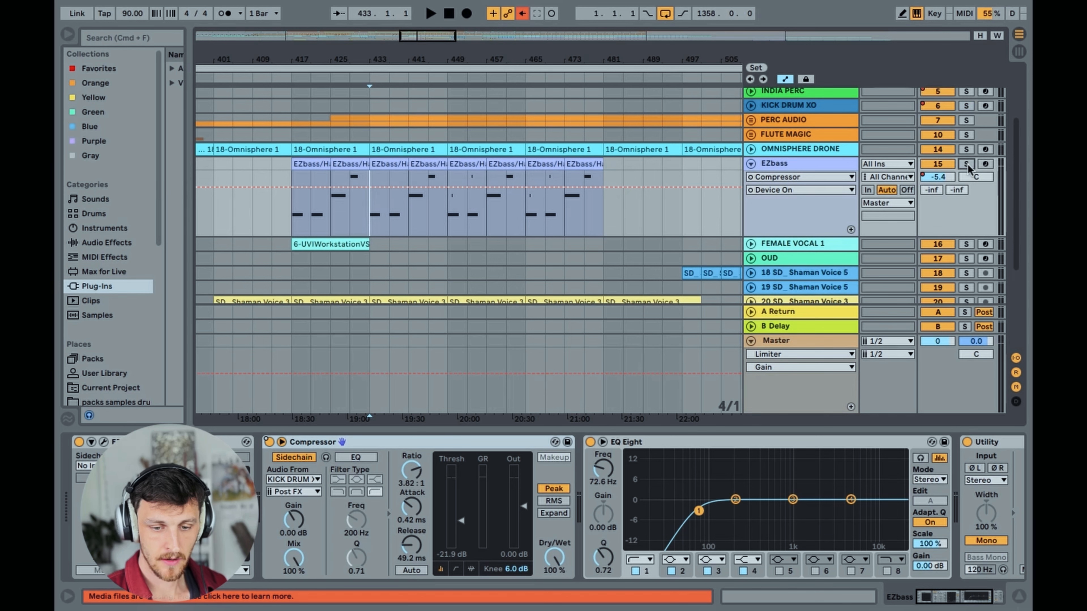
key(space)
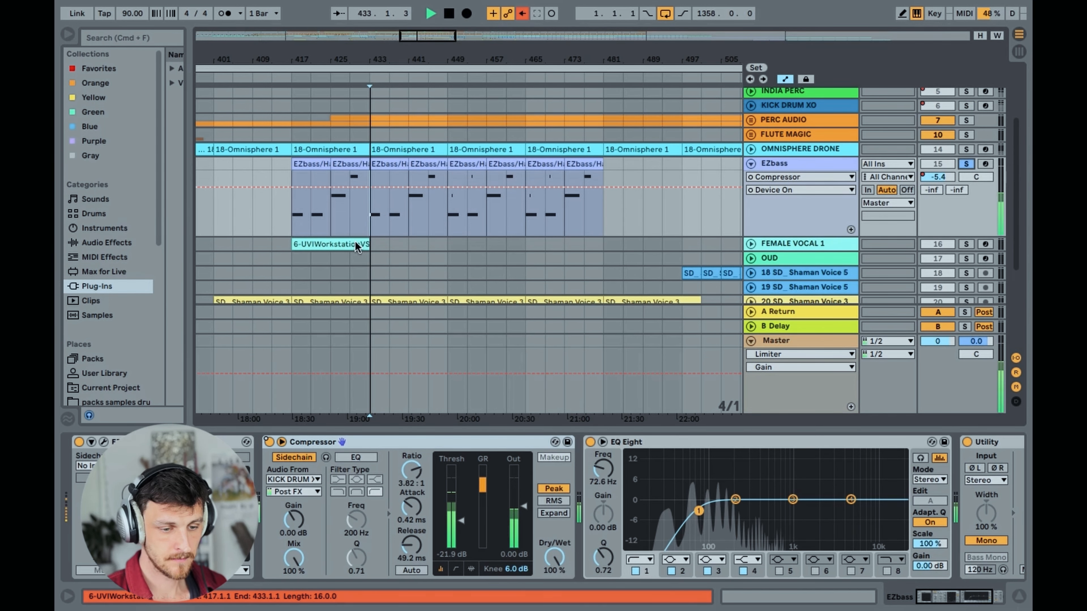
Open the EZbass clip at bar 433 to view its MIDI notes, stop playback, and hide the clip editor
double_click(393, 213)
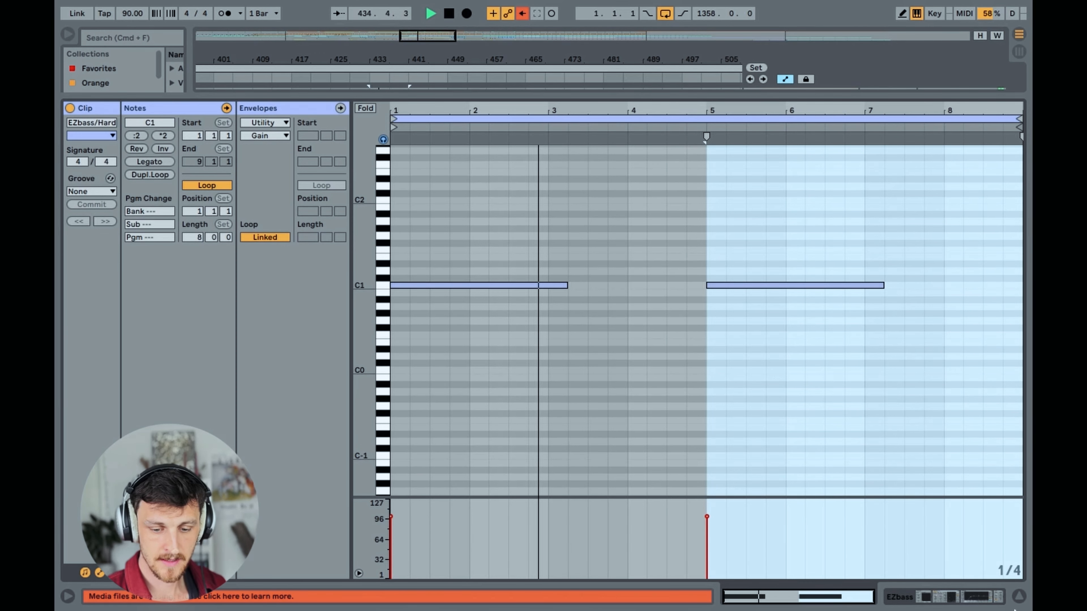
key(space)
click(1020, 597)
Set the insert mark at bar 665, unsolo EZbass, and play a short passage of the full mix
scroll(468, 274, right, 3)
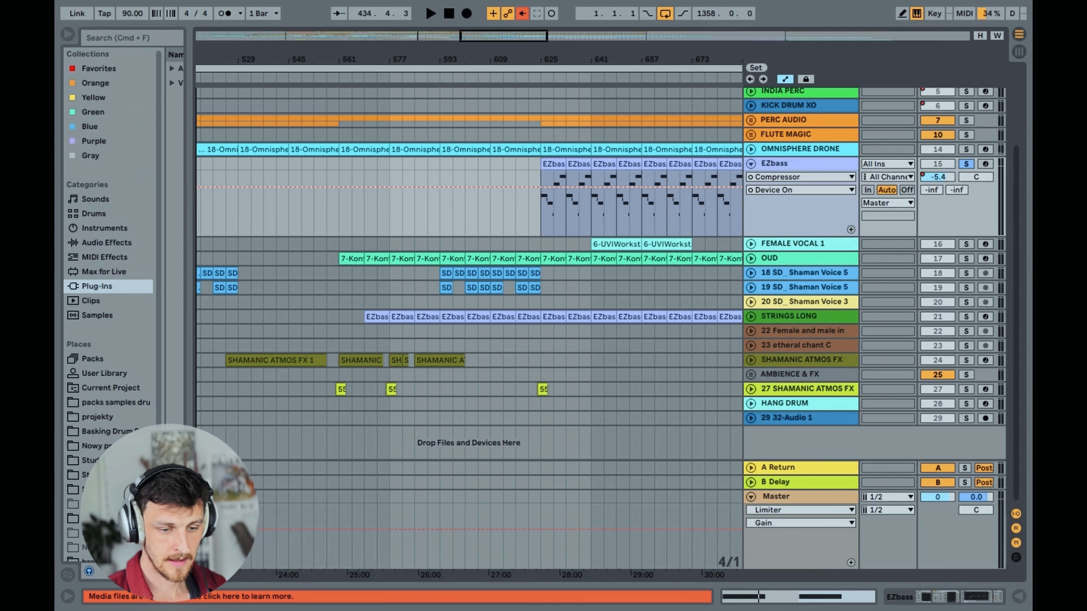
scroll(528, 144, right, 5)
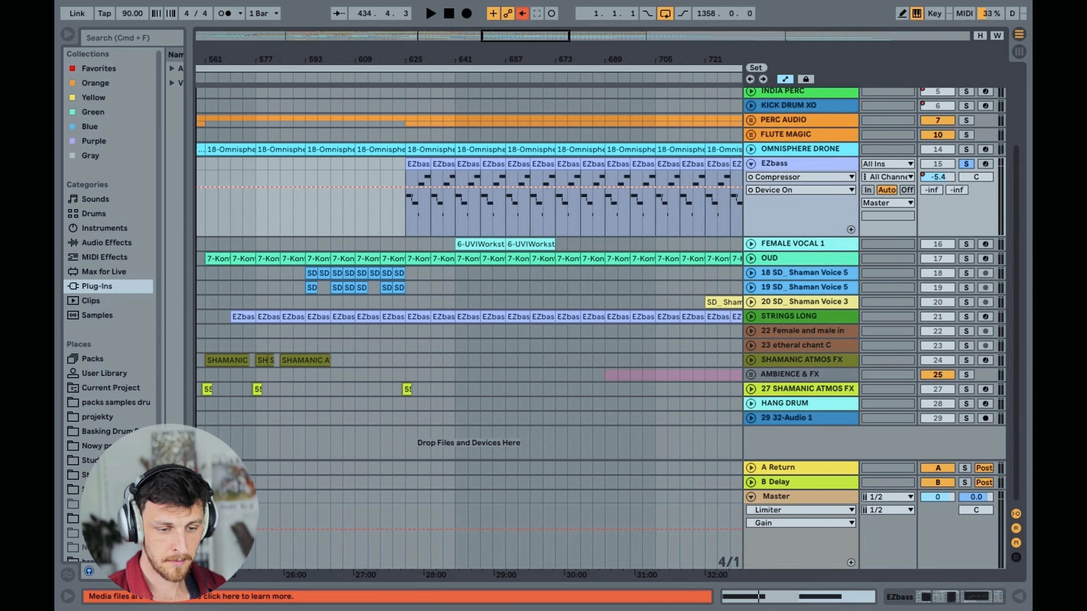
click(481, 214)
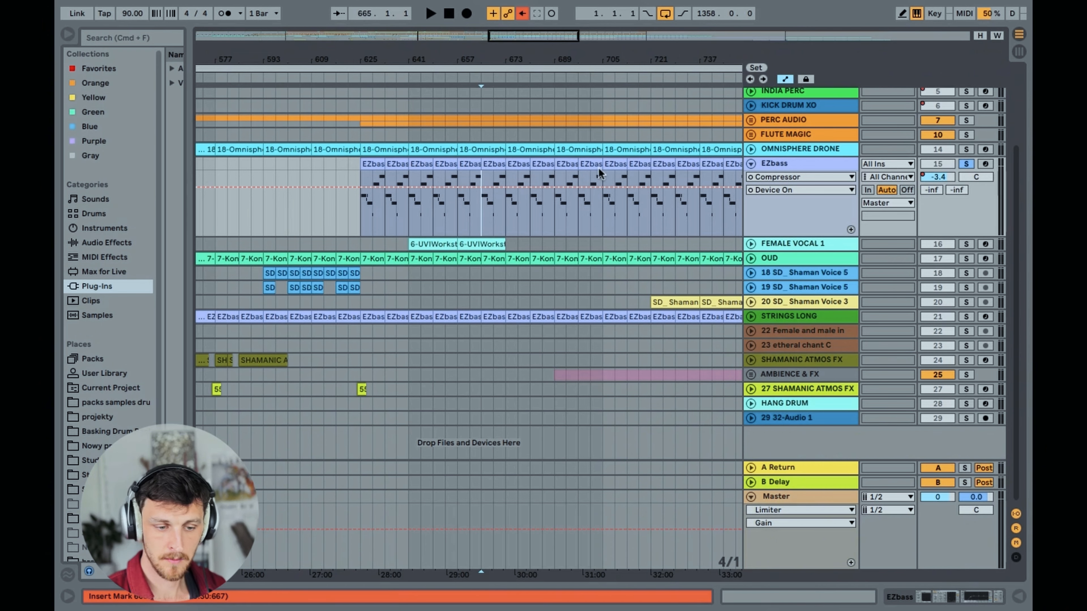
click(967, 164)
key(space)
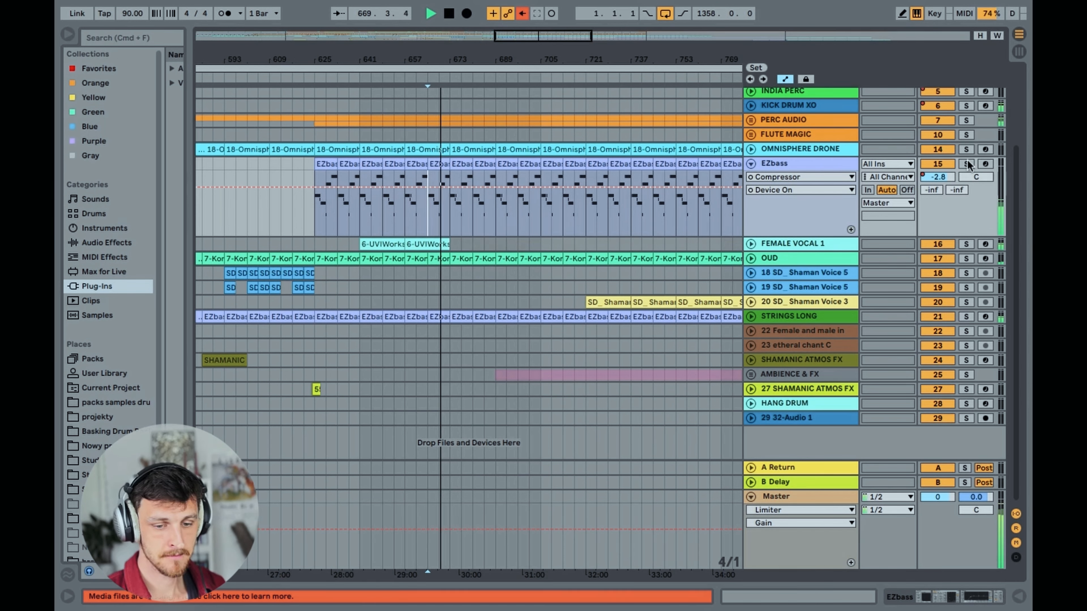
key(space)
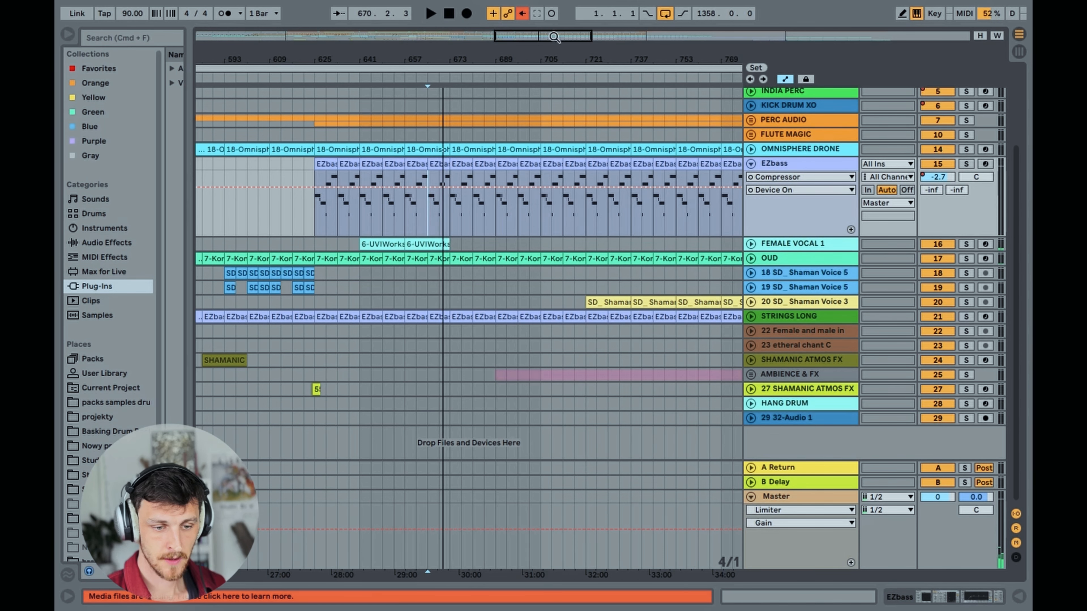
Fold the EZbass track and unfold FEMALE VOCAL 1 in the full arrangement overview
drag(521, 59, 495, 11)
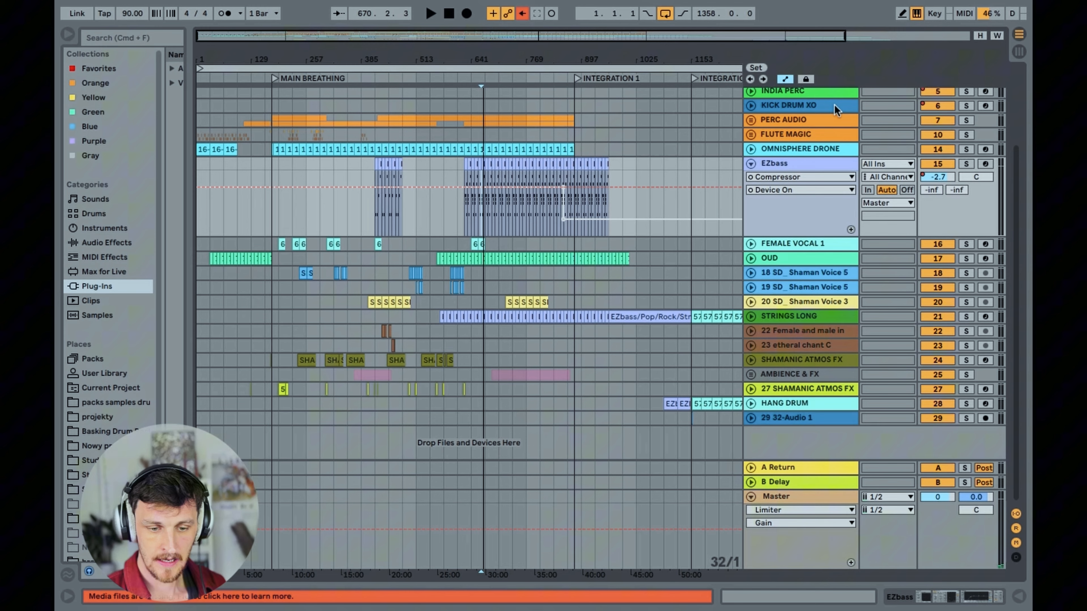
click(751, 164)
click(751, 178)
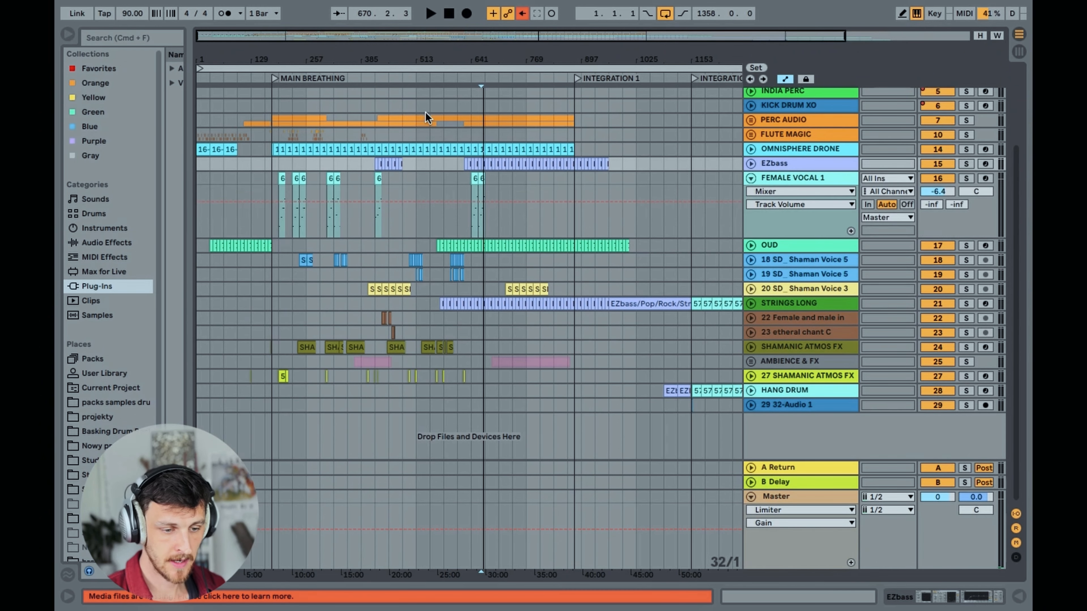
View the MIDI notes of the first FEMALE VOCAL 1 clip at bar 193, then hide the clip editor
drag(300, 39, 305, 224)
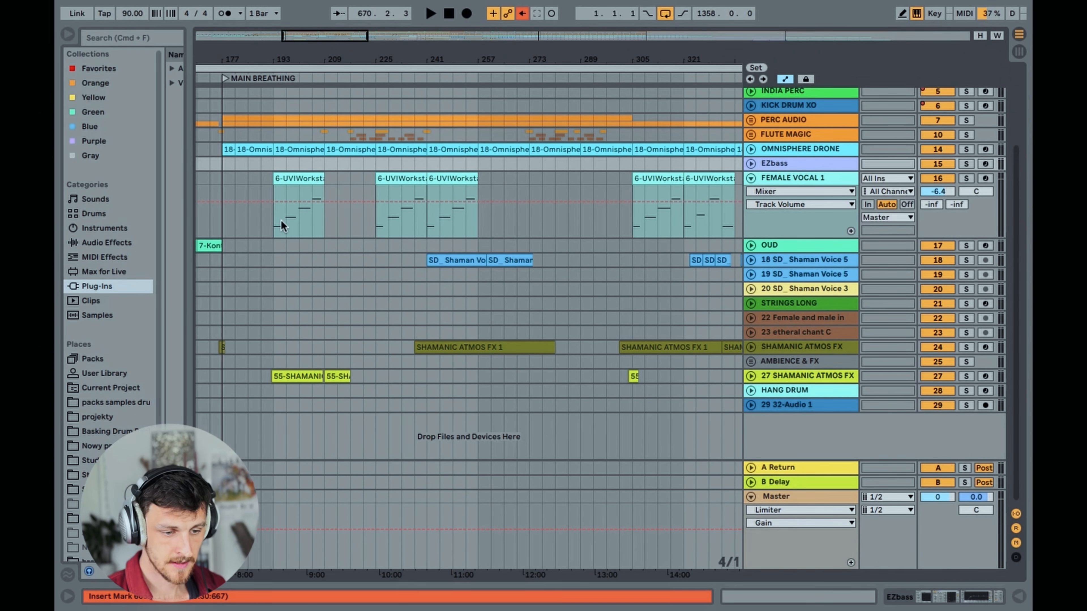
double_click(287, 178)
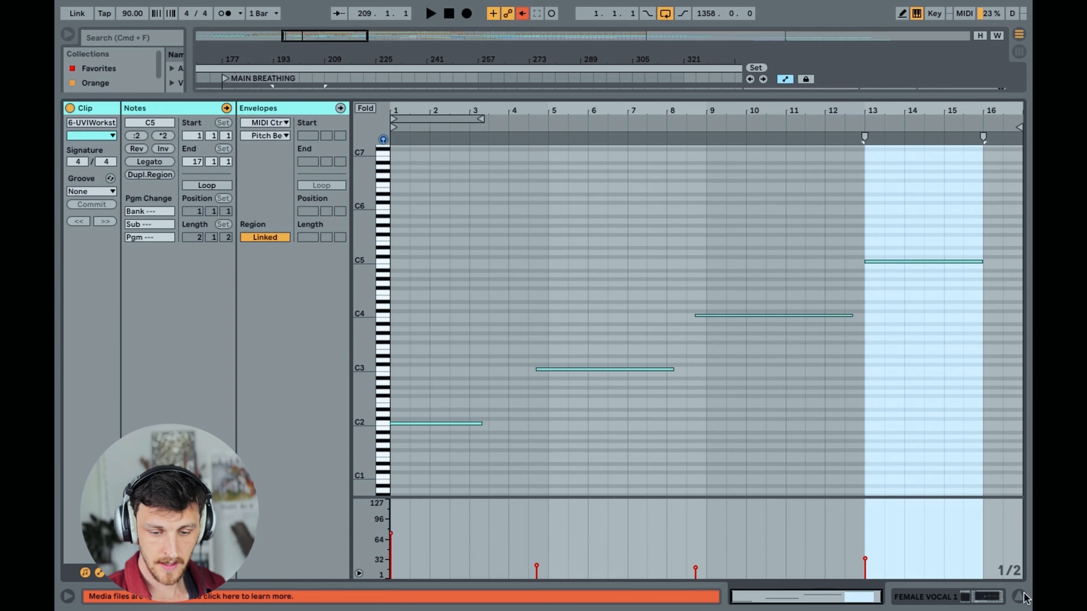
click(1019, 598)
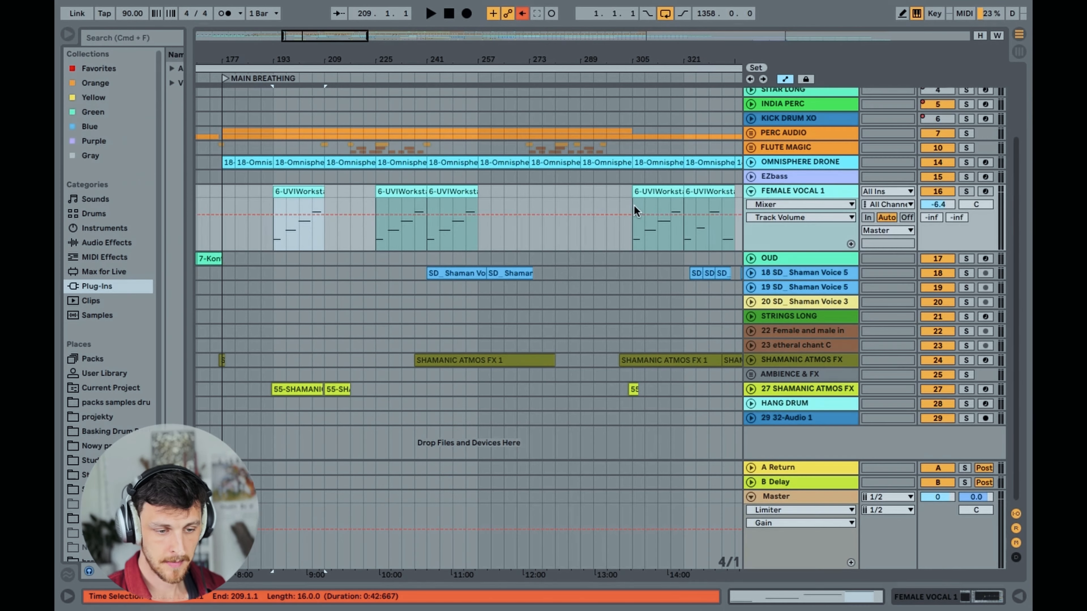
Solo FEMALE VOCAL 1 and play the first note of its clip from bar 193
click(275, 237)
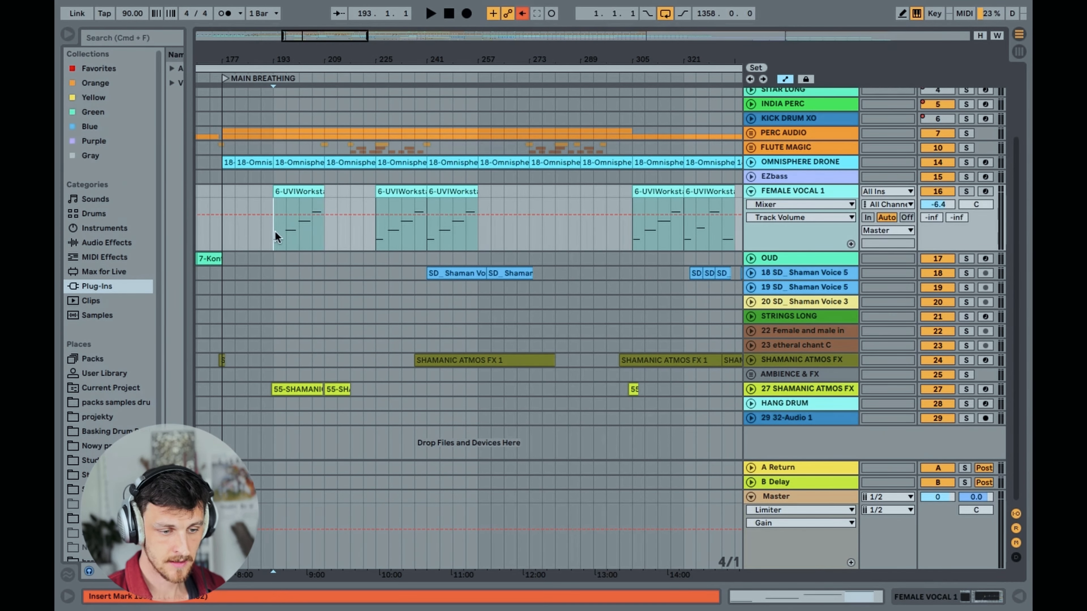
click(966, 191)
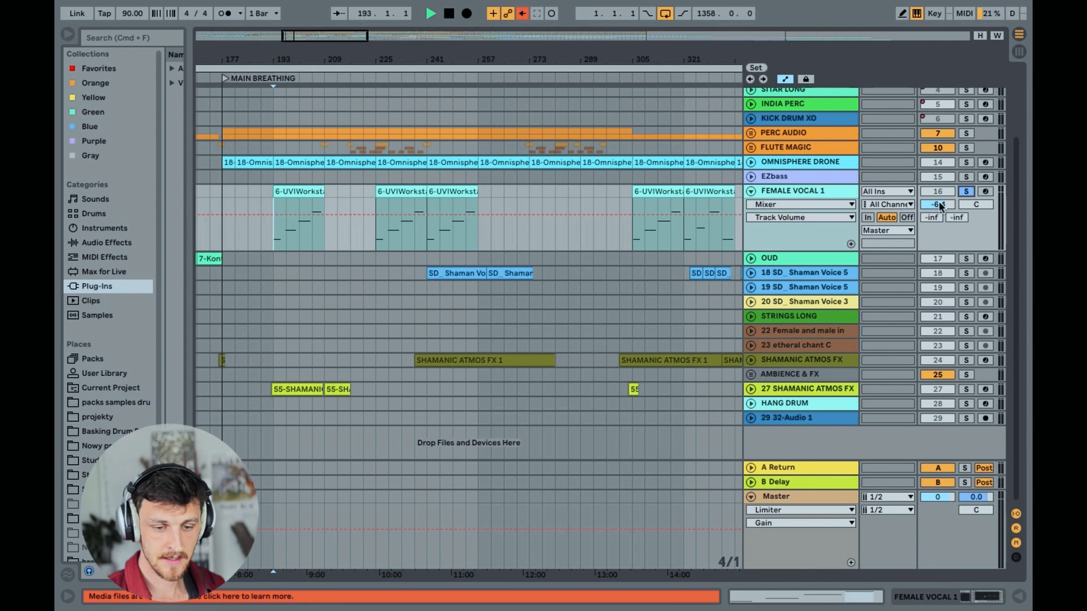
key(space)
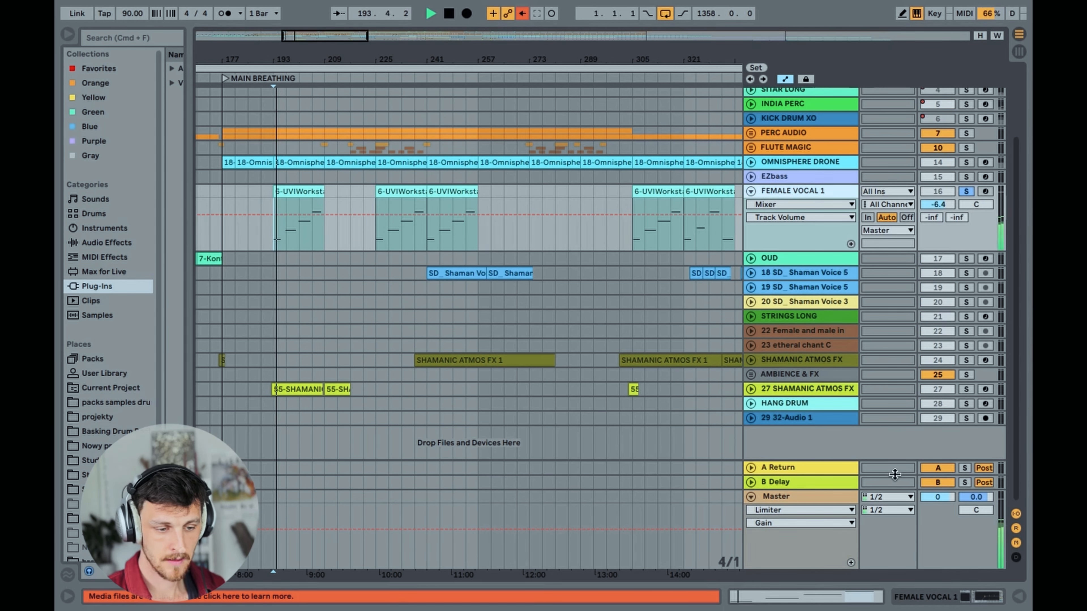
key(space)
Play the second, third and fourth notes of the first FEMALE VOCAL 1 clip in turn, then stop playback
click(287, 237)
key(space)
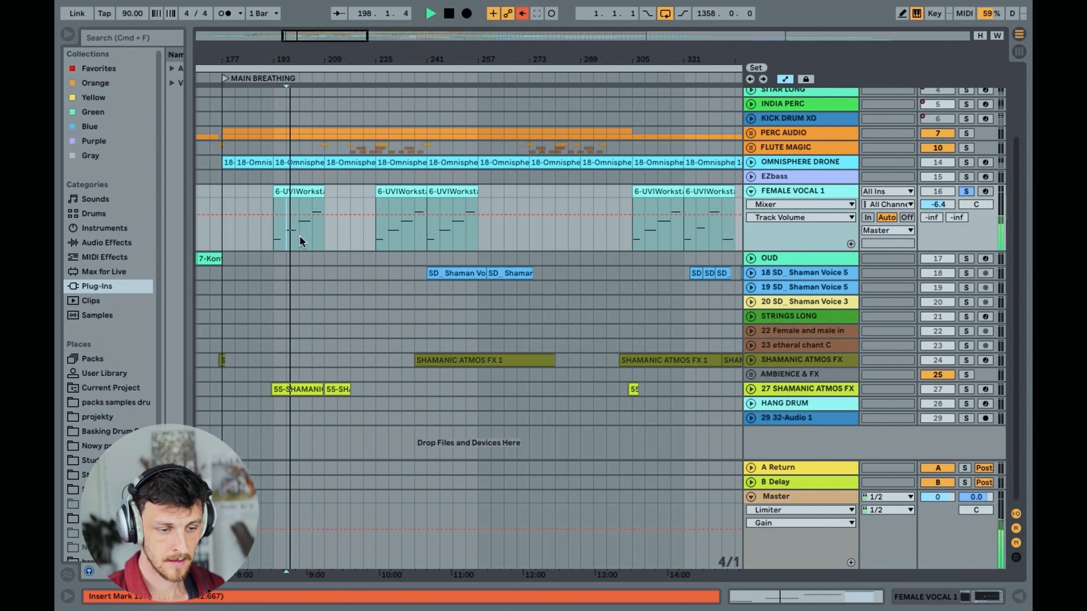
click(300, 235)
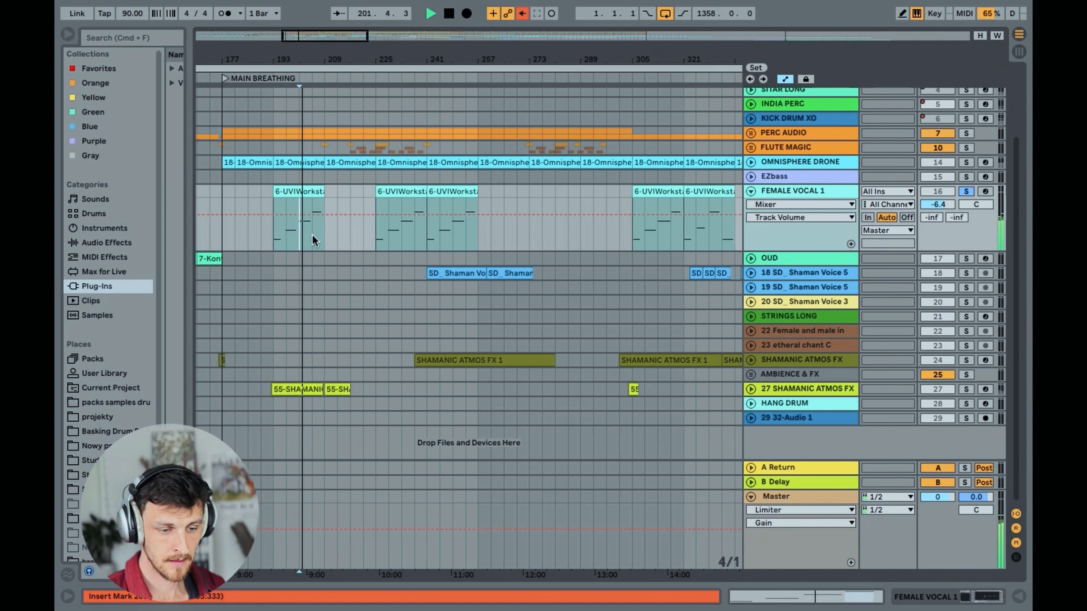
click(313, 236)
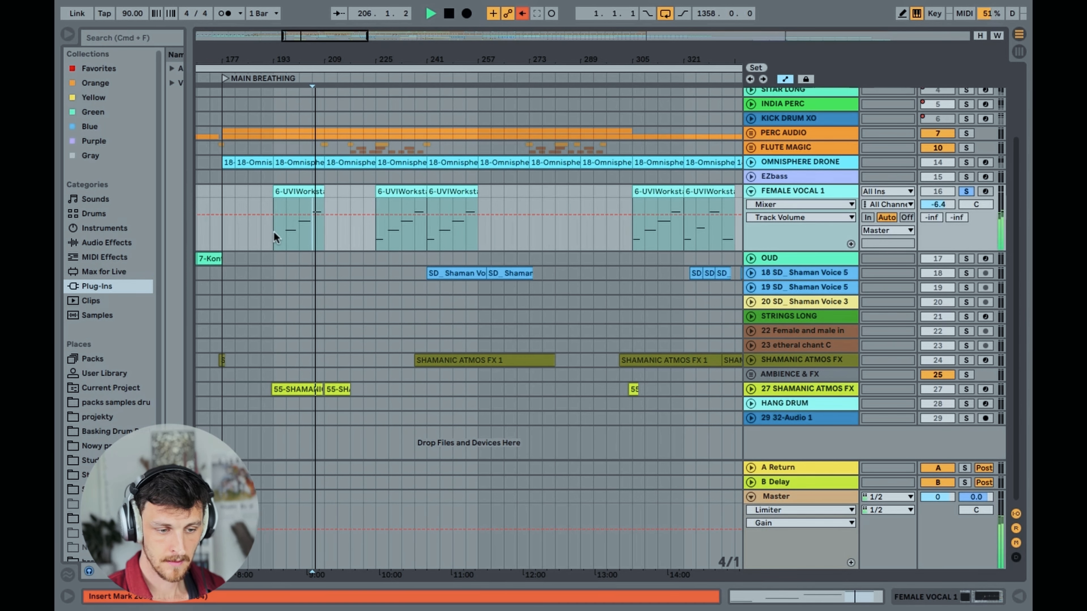
key(space)
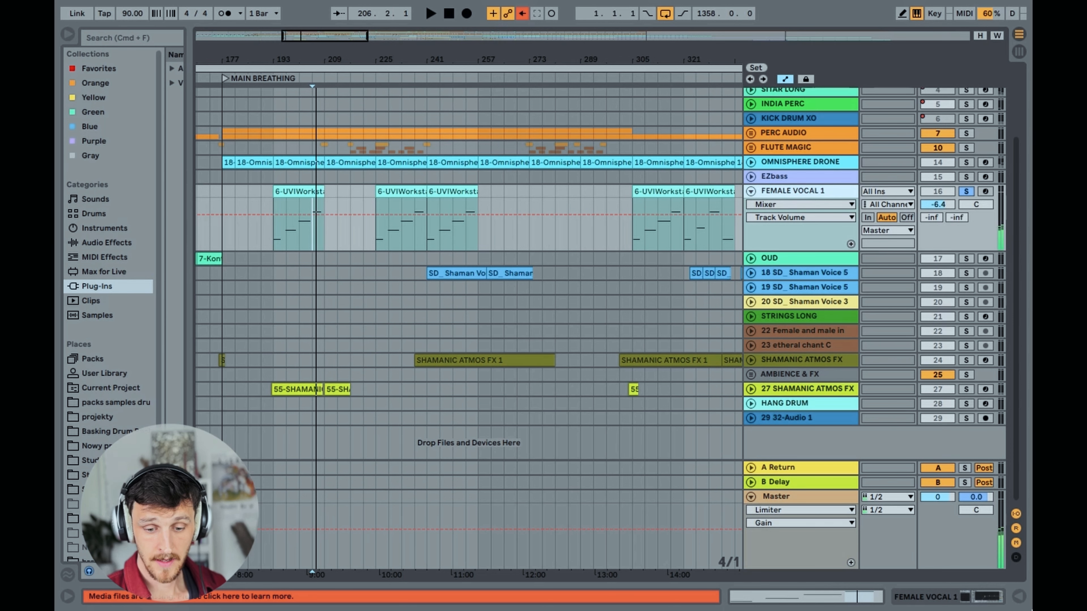
Show the FEMALE VOCAL 1 devices and open the UVI Workstation window to view the Vocal Ambience Traveler voices, then close it
click(973, 597)
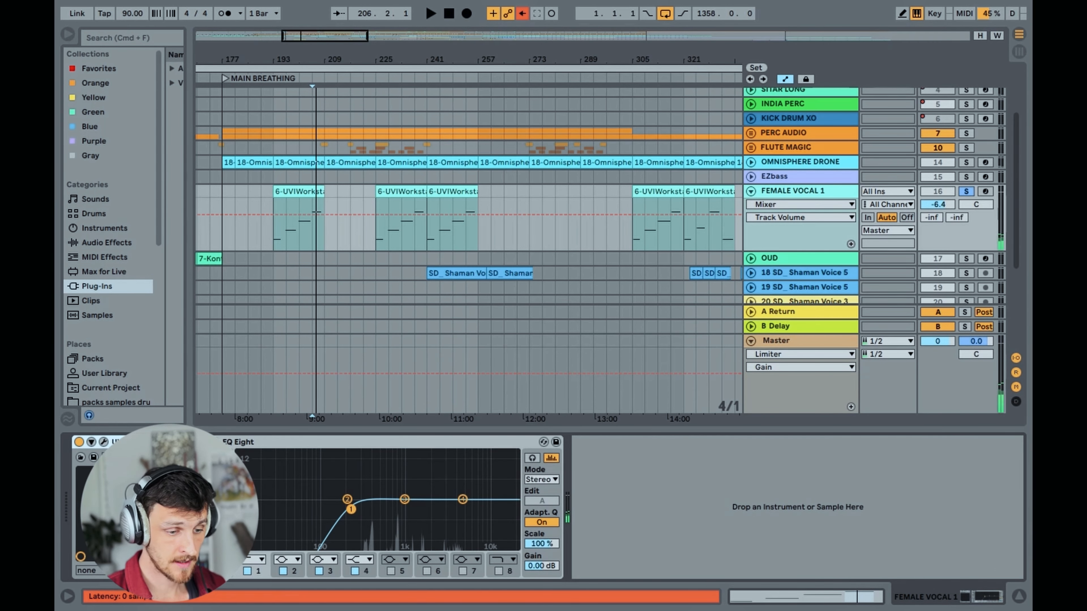
click(104, 442)
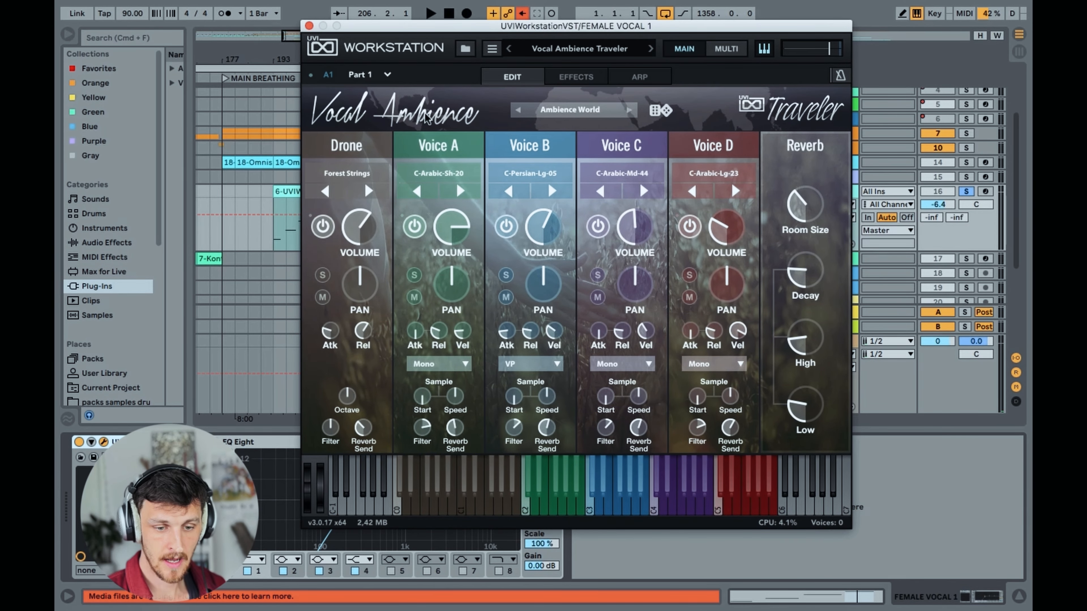
drag(426, 31, 419, 47)
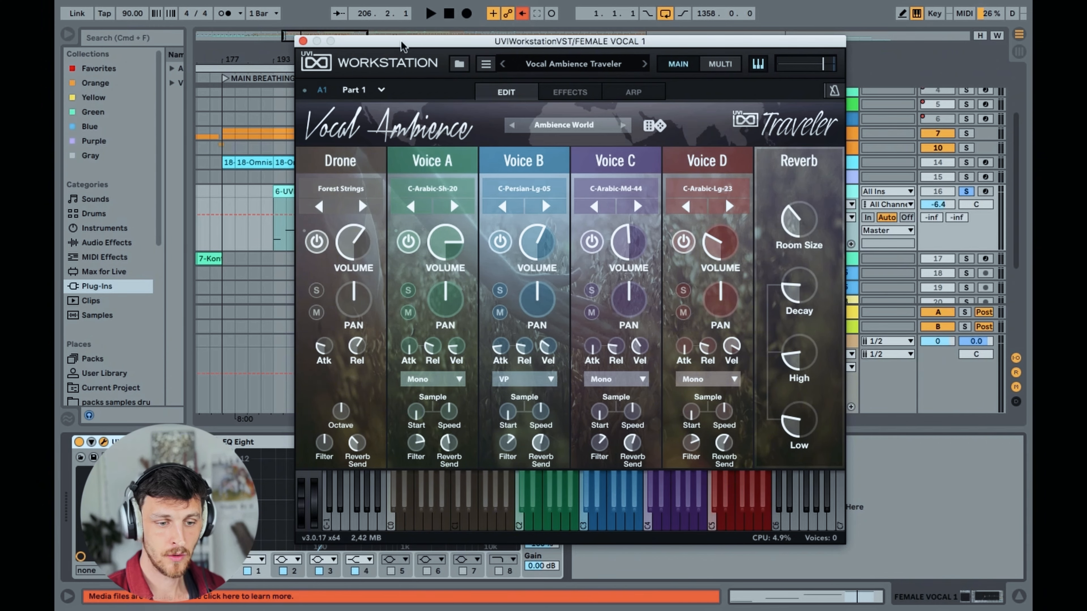
drag(419, 46, 379, 36)
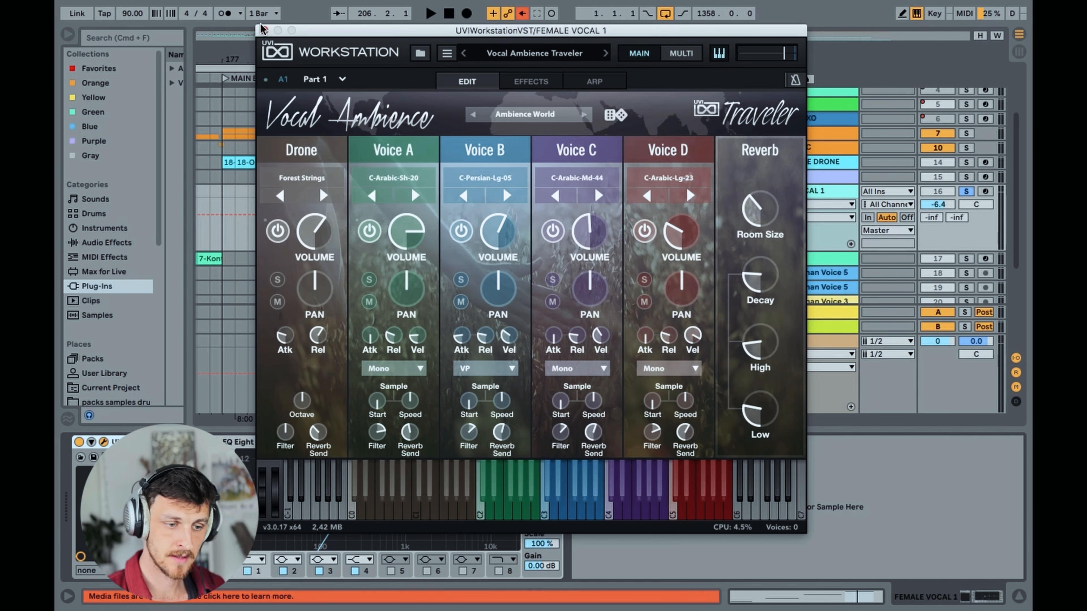
drag(320, 36, 347, 35)
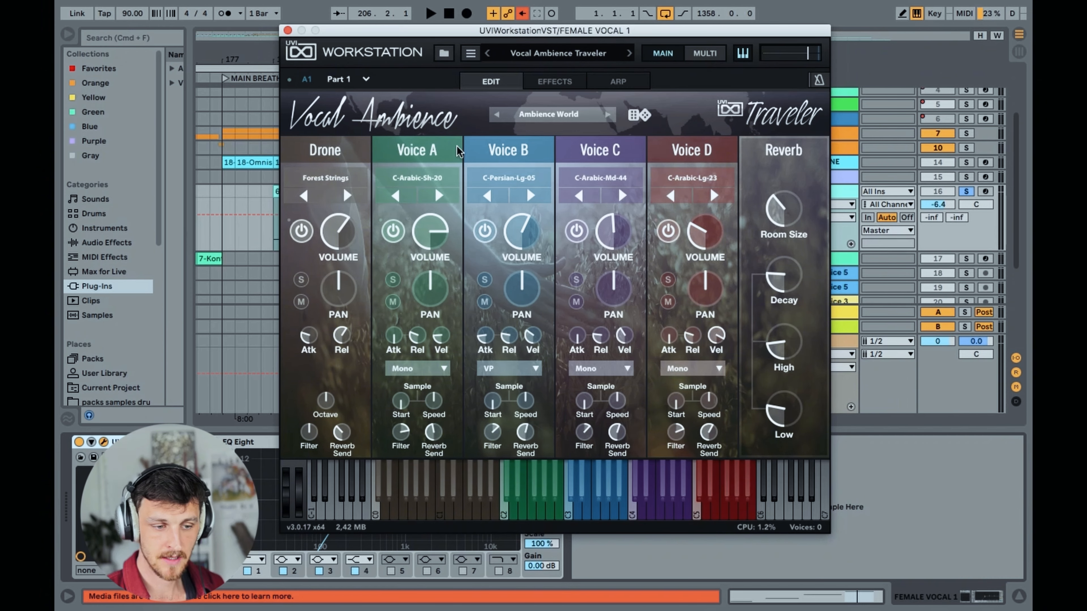
click(287, 31)
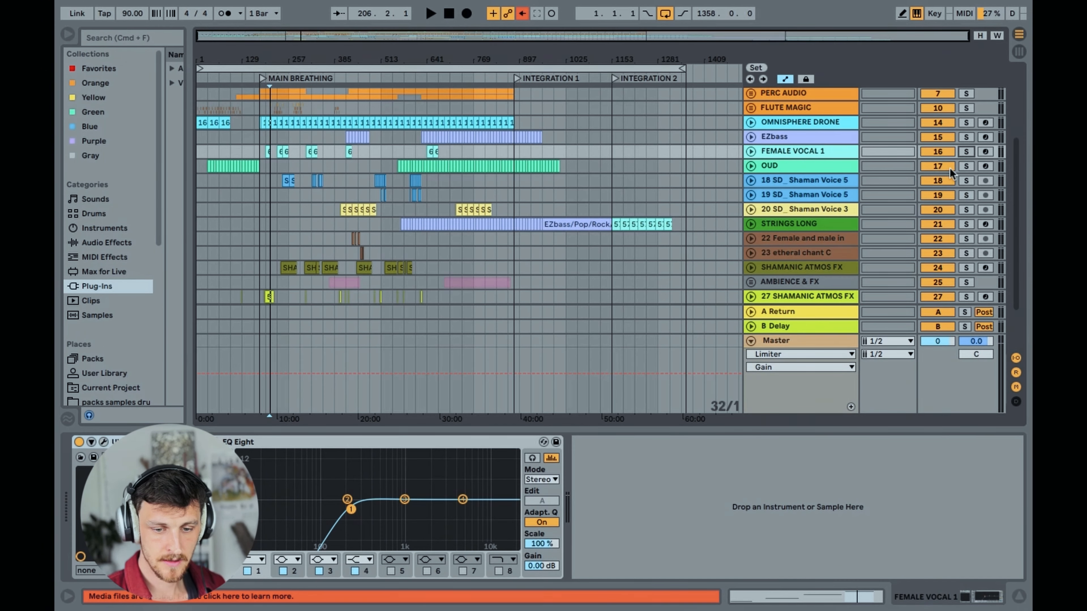
Solo the OUD track and unfold it to show its track volume automation around bar 561
click(967, 166)
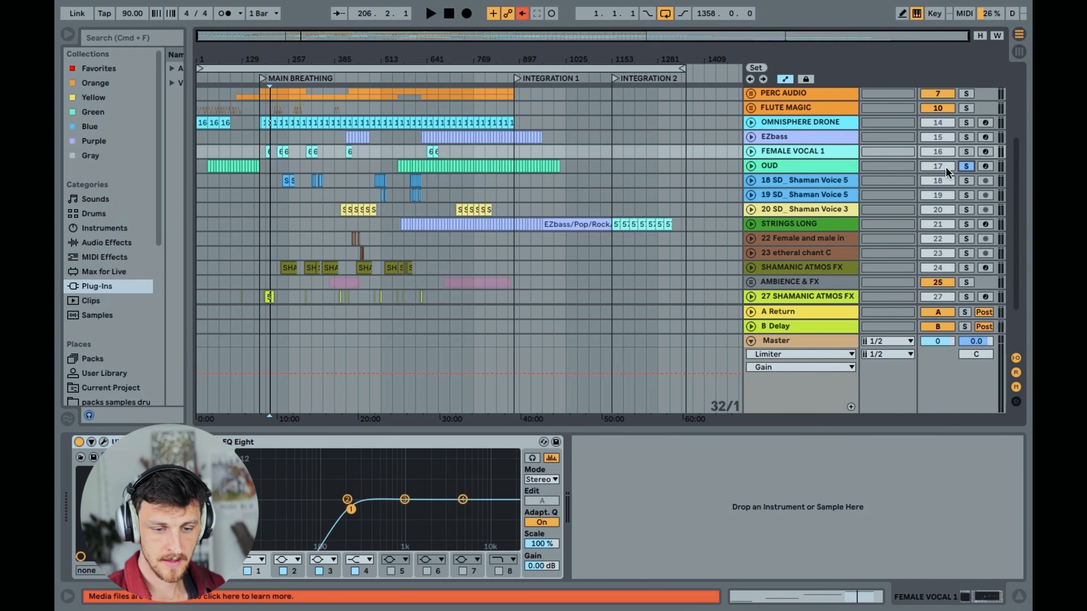
double_click(780, 168)
drag(383, 60, 370, 180)
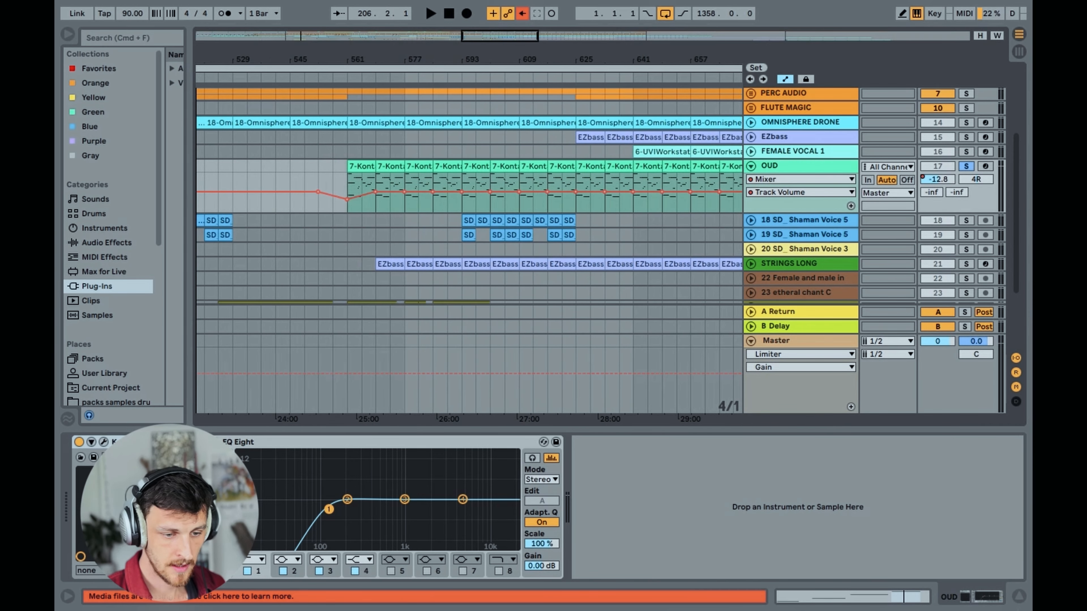
View the MIDI notes of the OUD clip at bar 569, then play the soloed OUD from bar 577
double_click(391, 165)
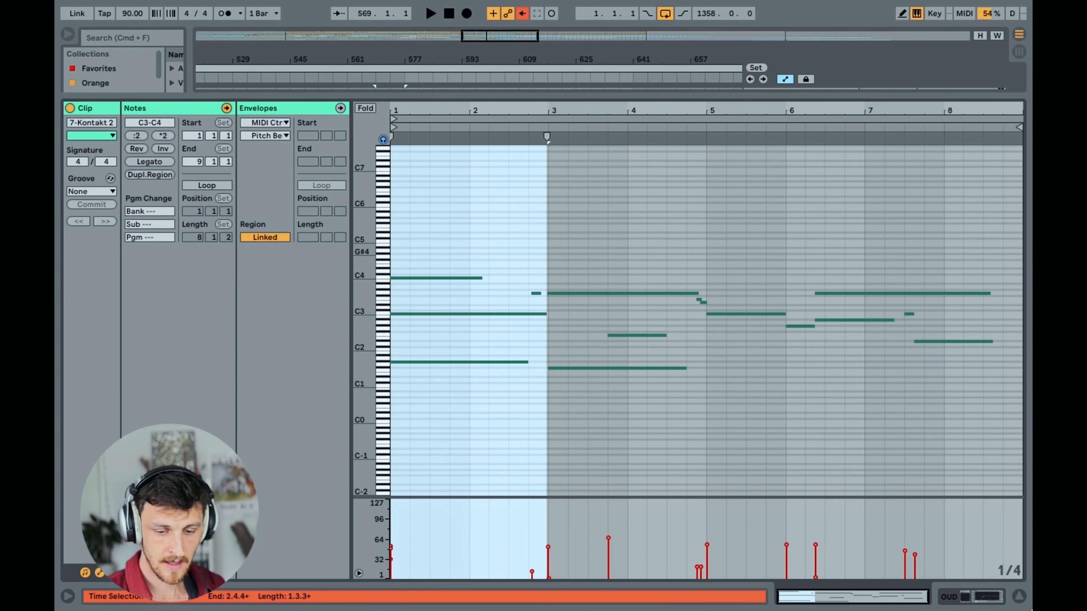
click(1019, 597)
drag(550, 60, 550, 15)
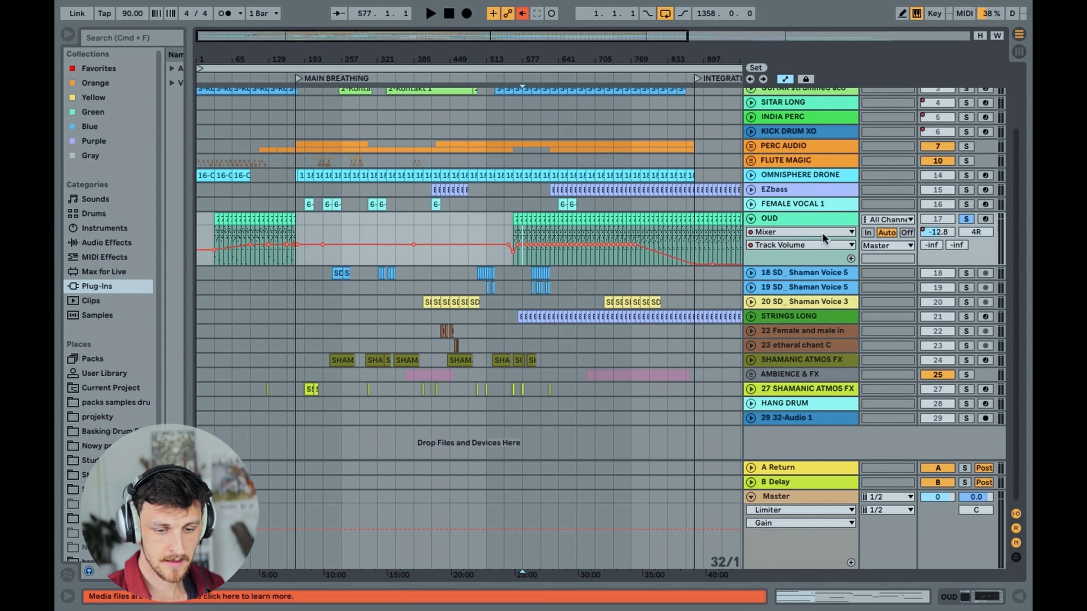
key(space)
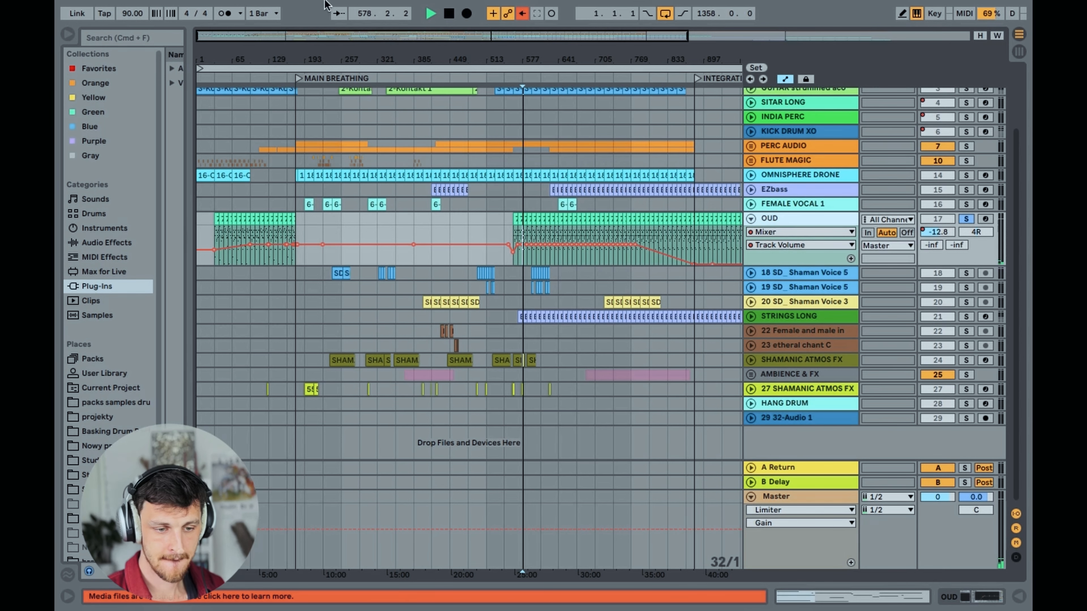
Show the OUD track's devices and open its Kontakt Player window to view the Middle East Oud instrument
drag(368, 36, 371, 65)
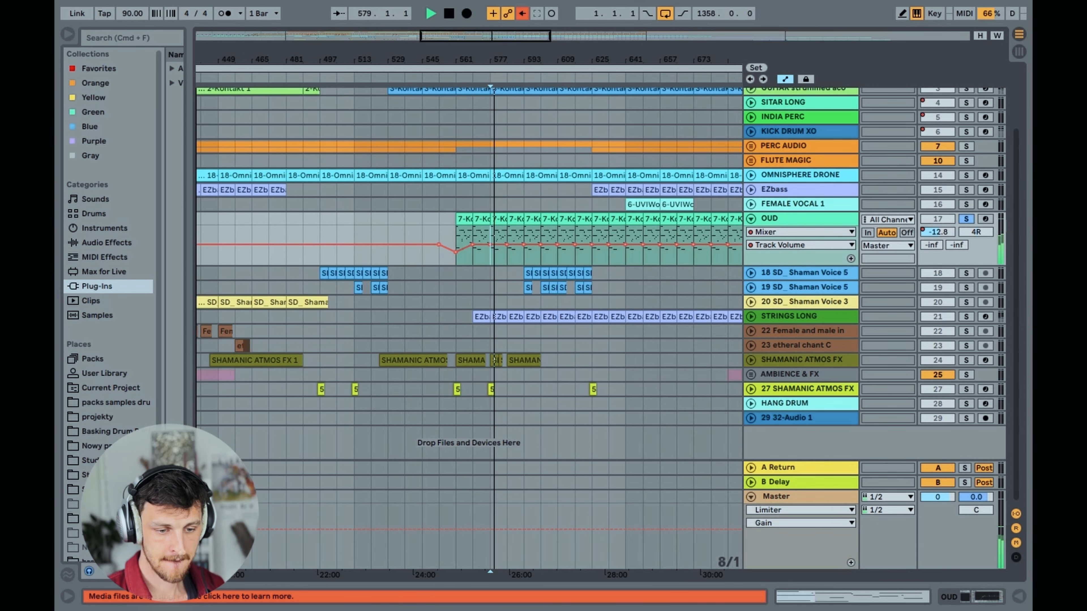
click(842, 217)
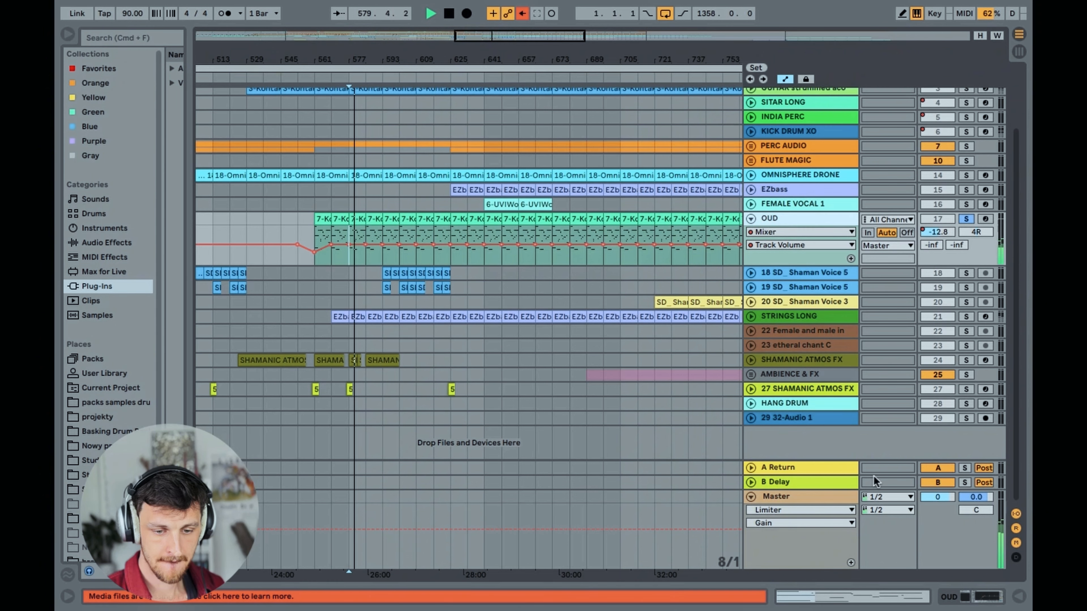
click(964, 597)
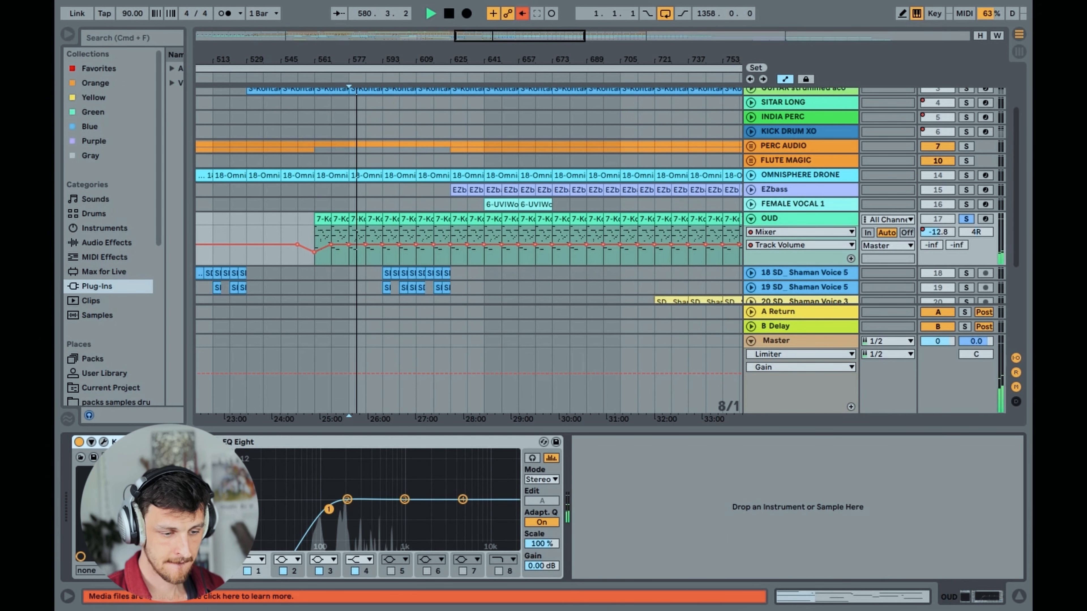
click(104, 443)
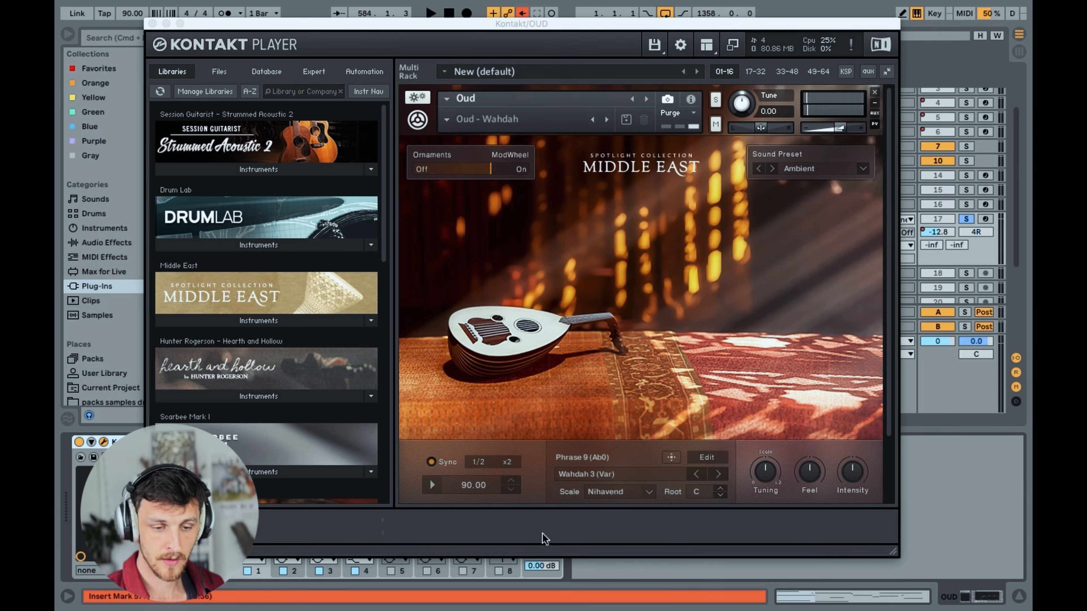
View the Oud instrument's Options page, return to its Perform page and close the Kontakt window
scroll(629, 428, down, 3)
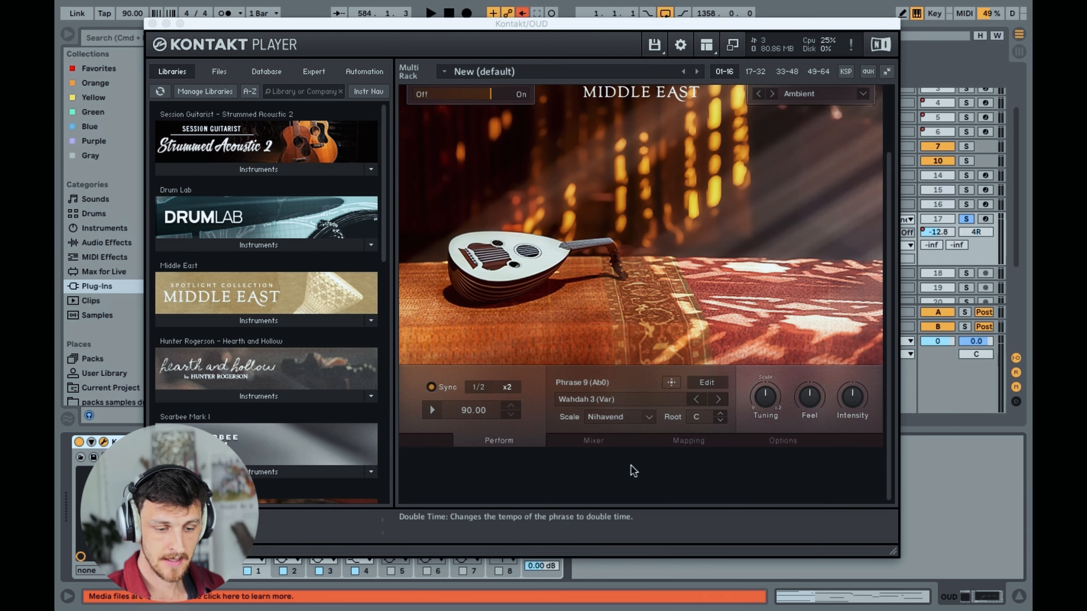
click(603, 446)
click(522, 441)
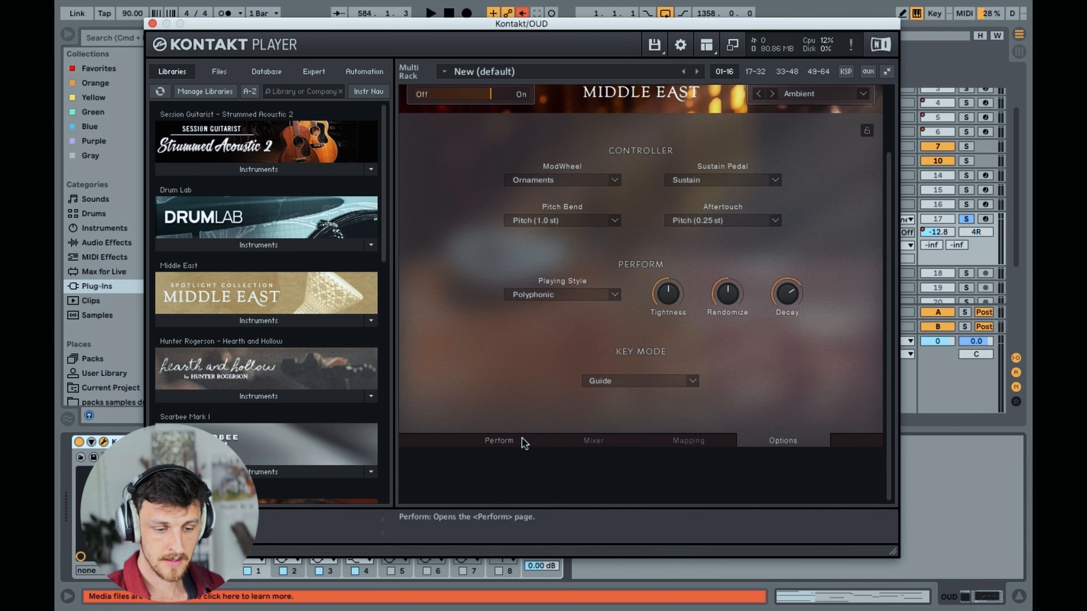
click(508, 442)
scroll(513, 355, up, 3)
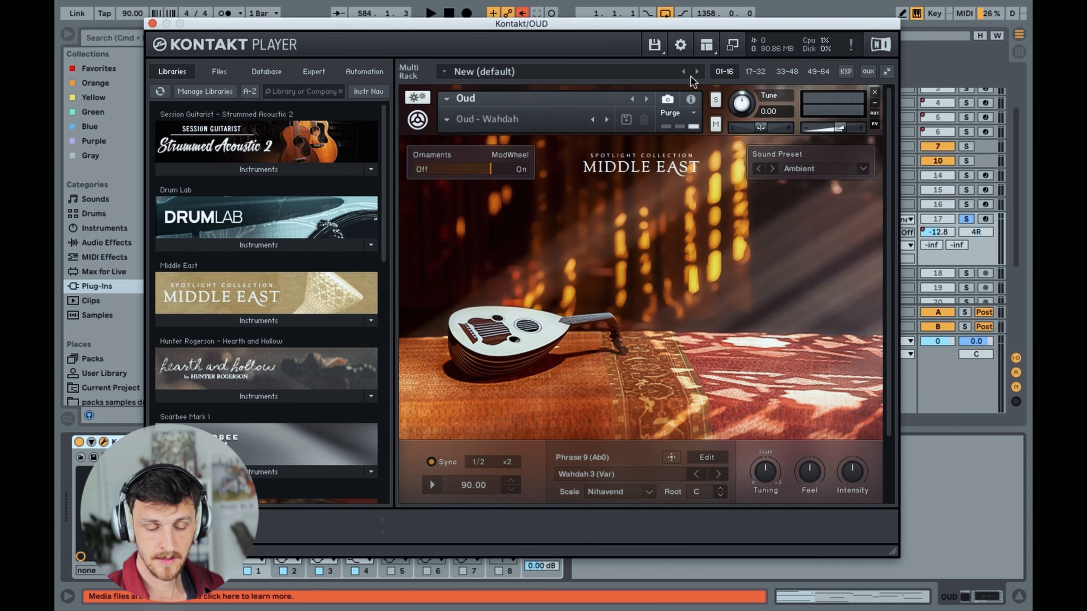
click(153, 24)
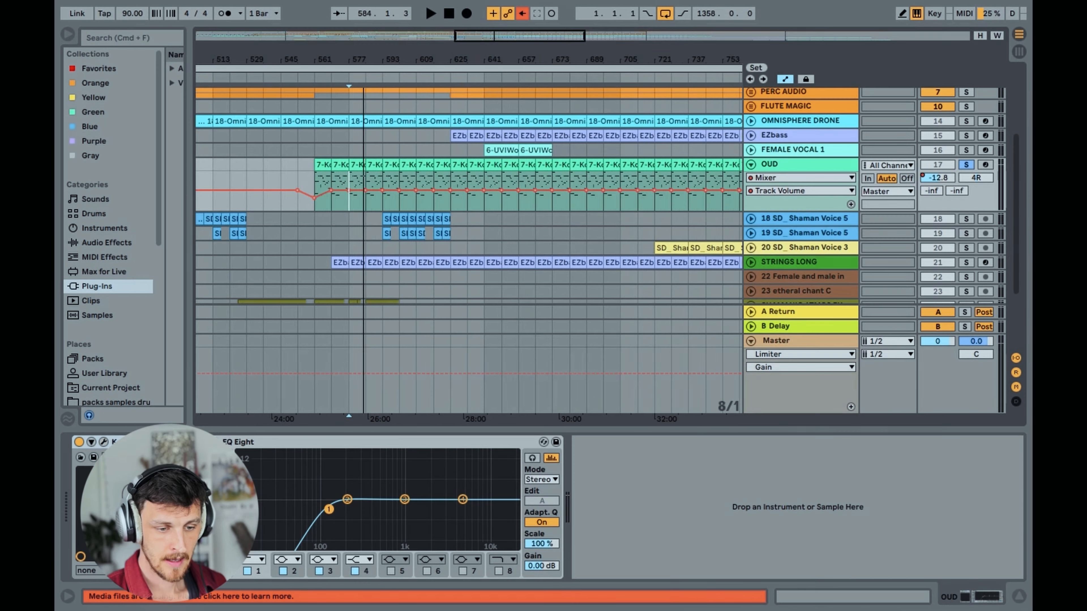
Play the soloed OUD around bar 129 and from bar 609, then stop playback and unsolo the track
drag(377, 60, 499, 33)
drag(295, 60, 340, 57)
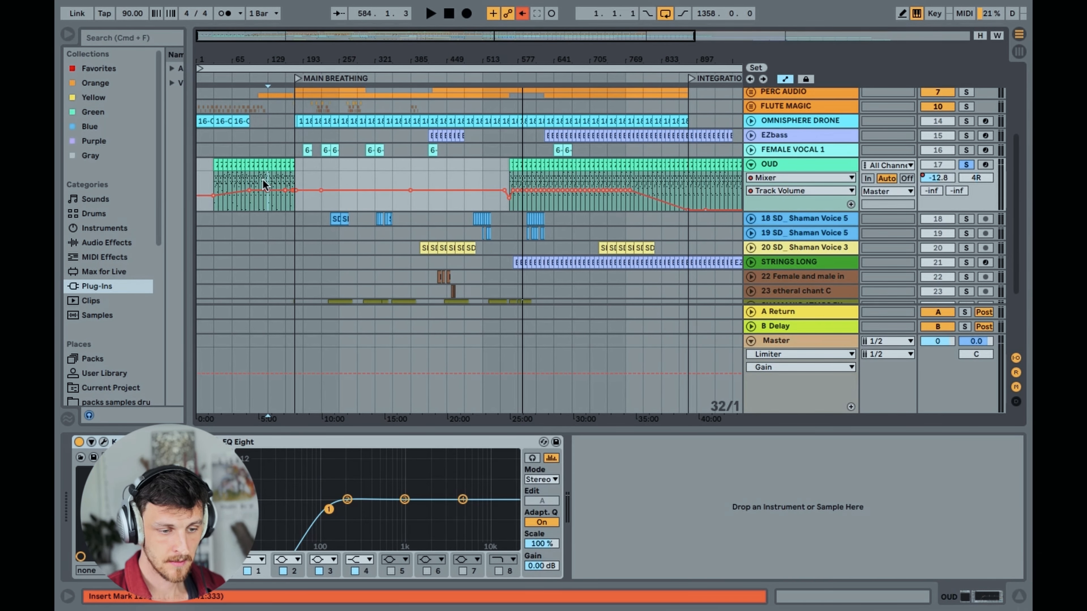
key(space)
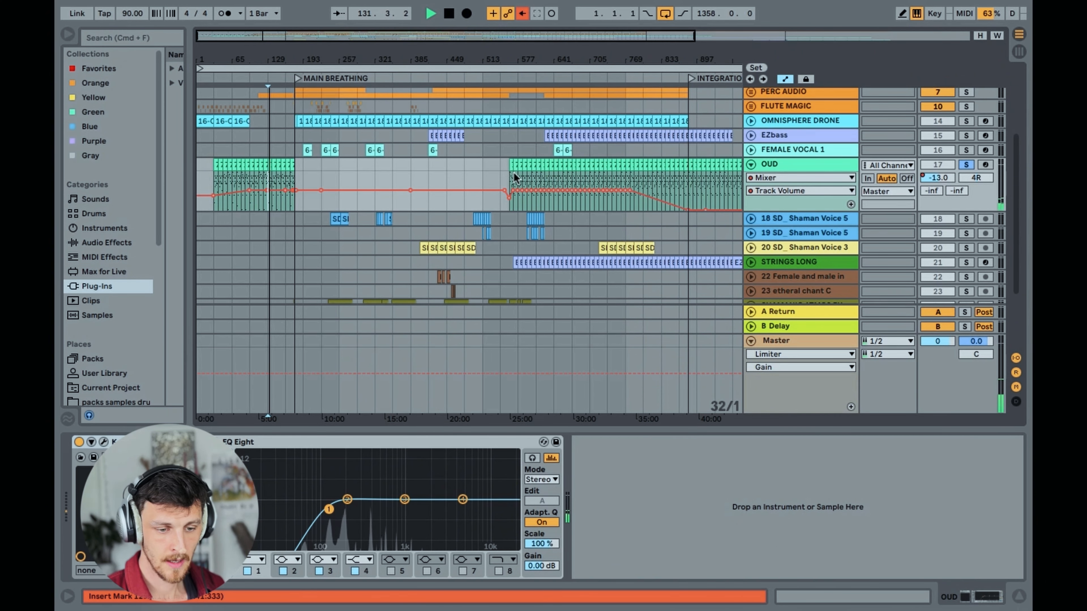
click(530, 177)
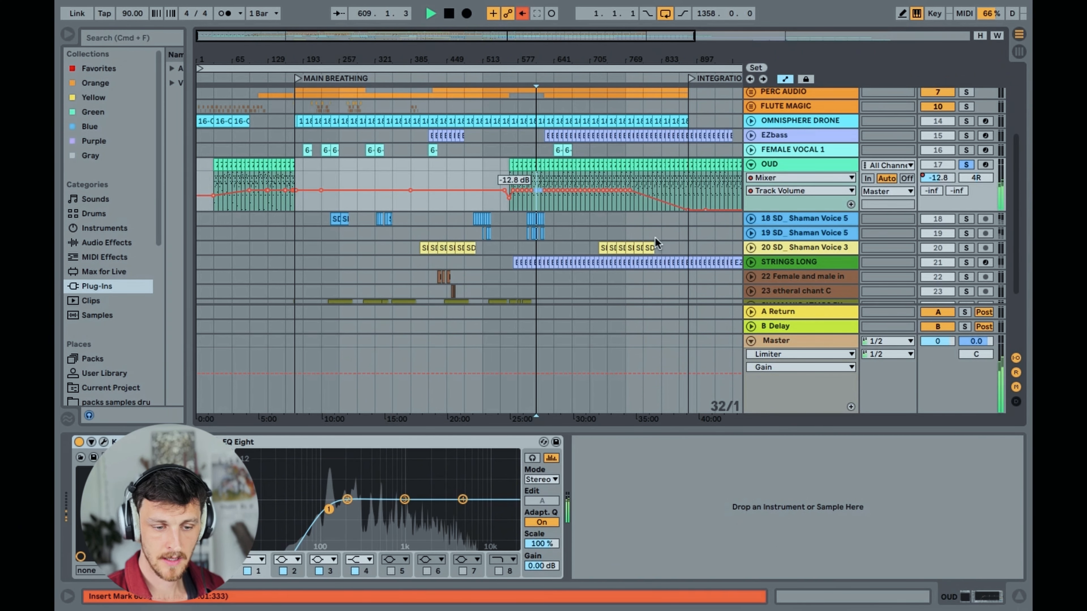
scroll(622, 217, down, 3)
key(space)
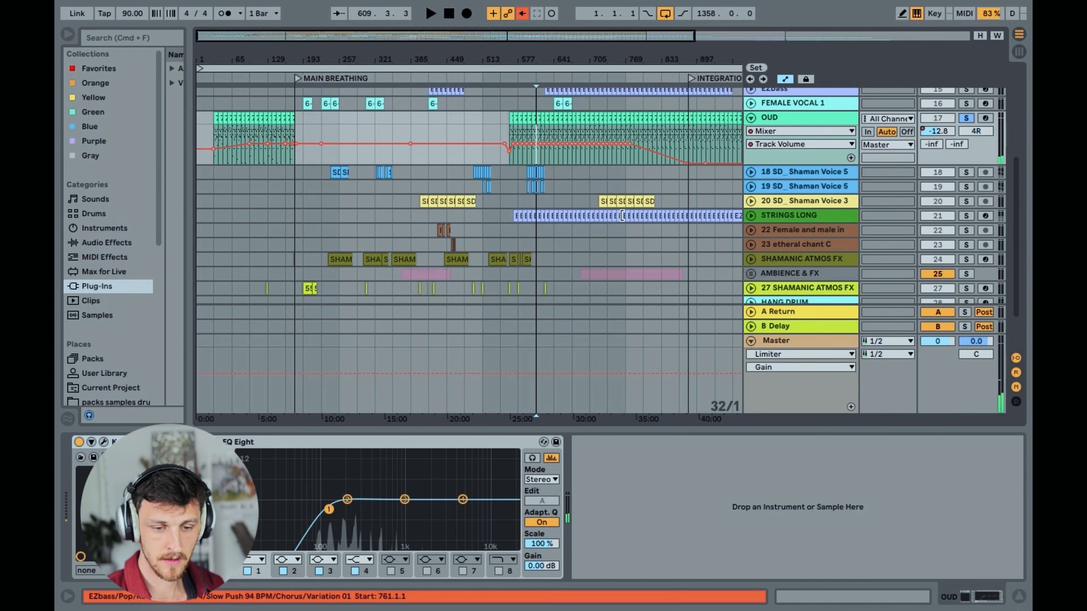
click(814, 119)
click(966, 118)
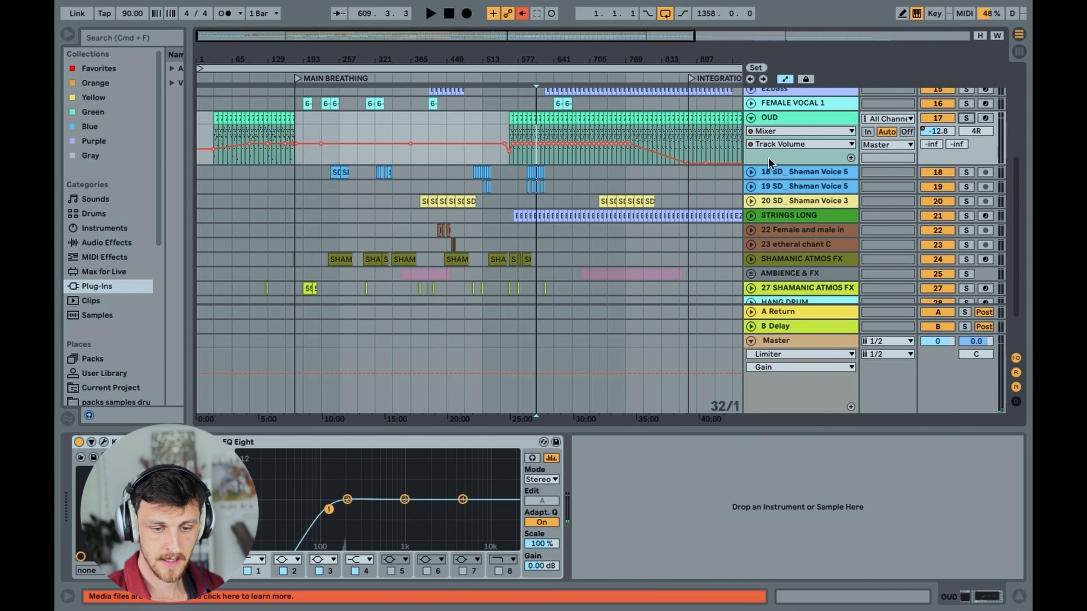
Unfold tracks 18 and 19 SD_ Shaman Voice 5 to show their clips between about bars 497 and 625
click(751, 173)
drag(437, 40, 460, 111)
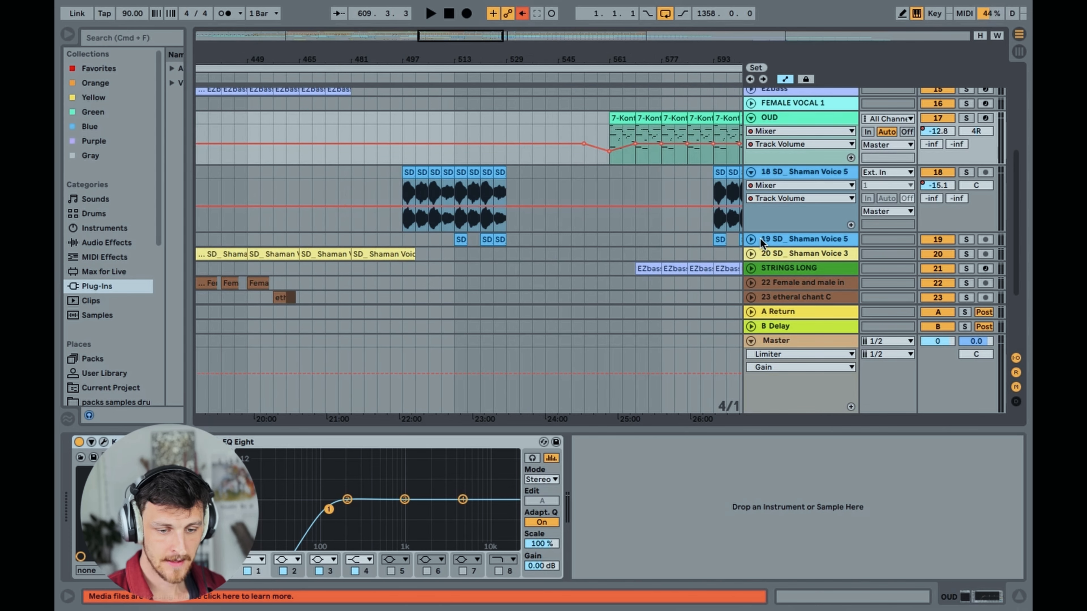
click(752, 241)
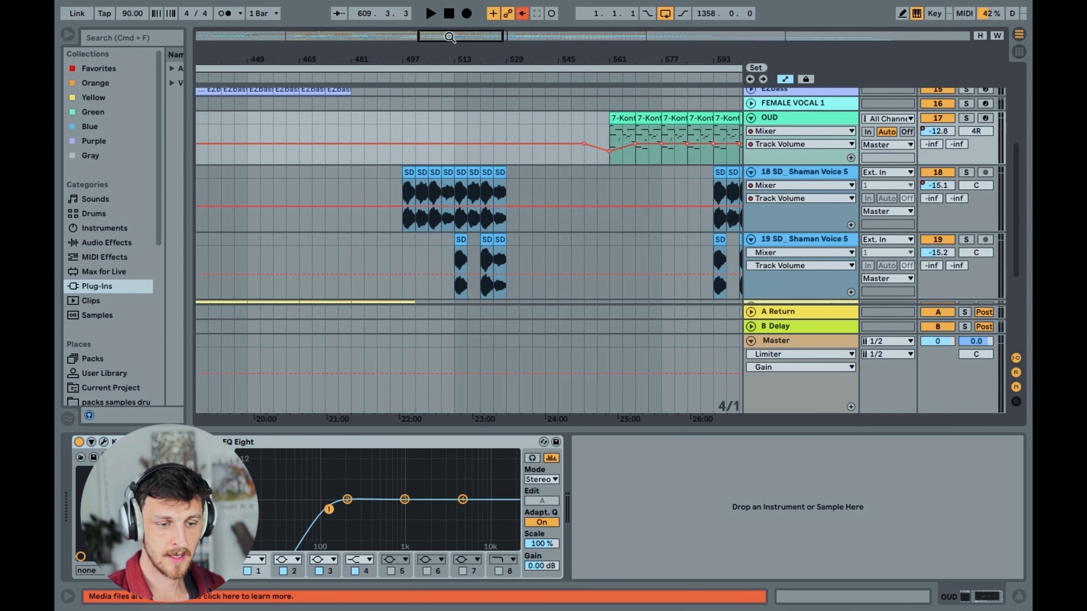
drag(449, 38, 465, 39)
Solo track 18 SD_ Shaman Voice 5 and play it from bar 513
click(361, 195)
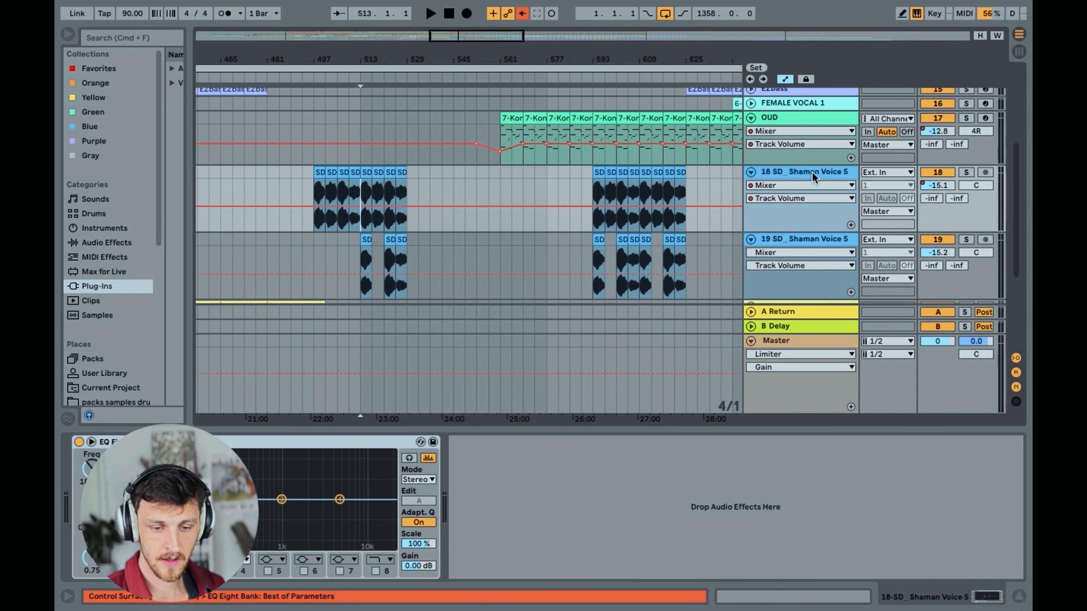
click(967, 172)
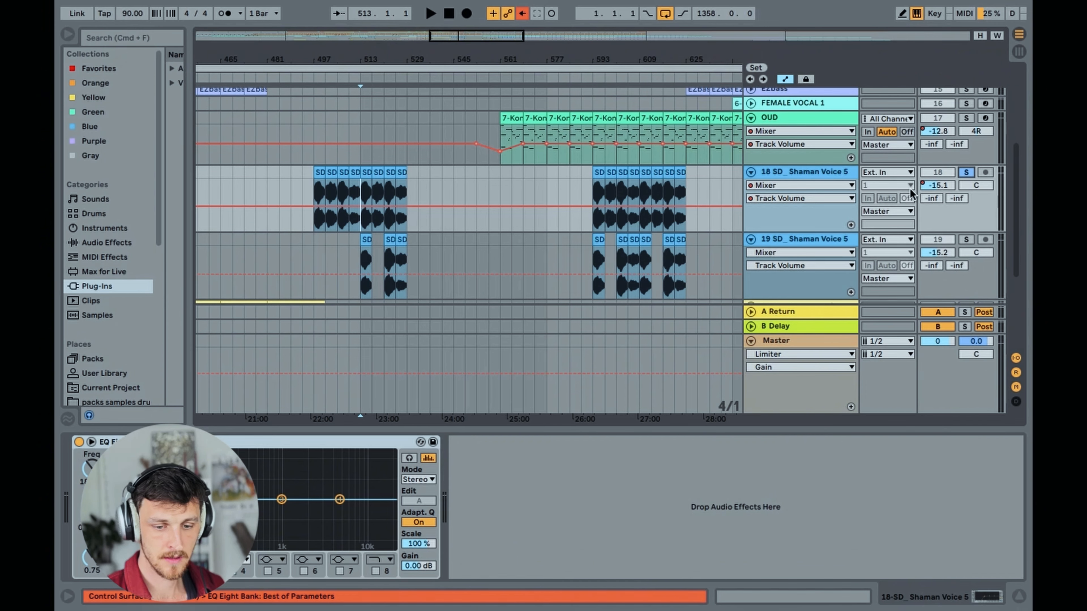
key(space)
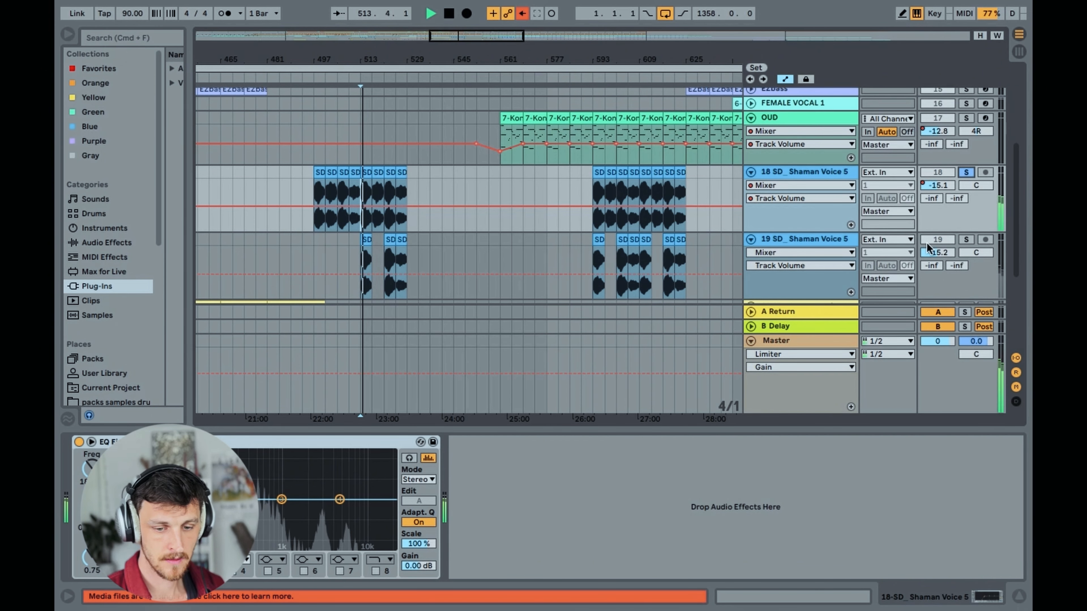
Solo track 19 SD_ Shaman Voice 5 instead, play it from bar 513 and stop playback
click(967, 241)
key(space)
key(space)
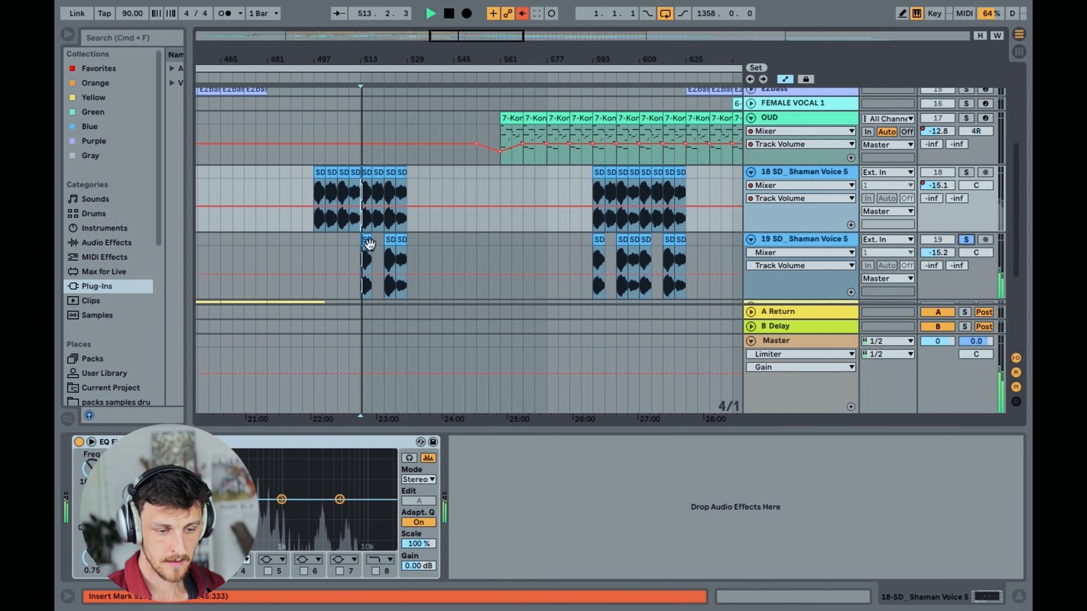
key(space)
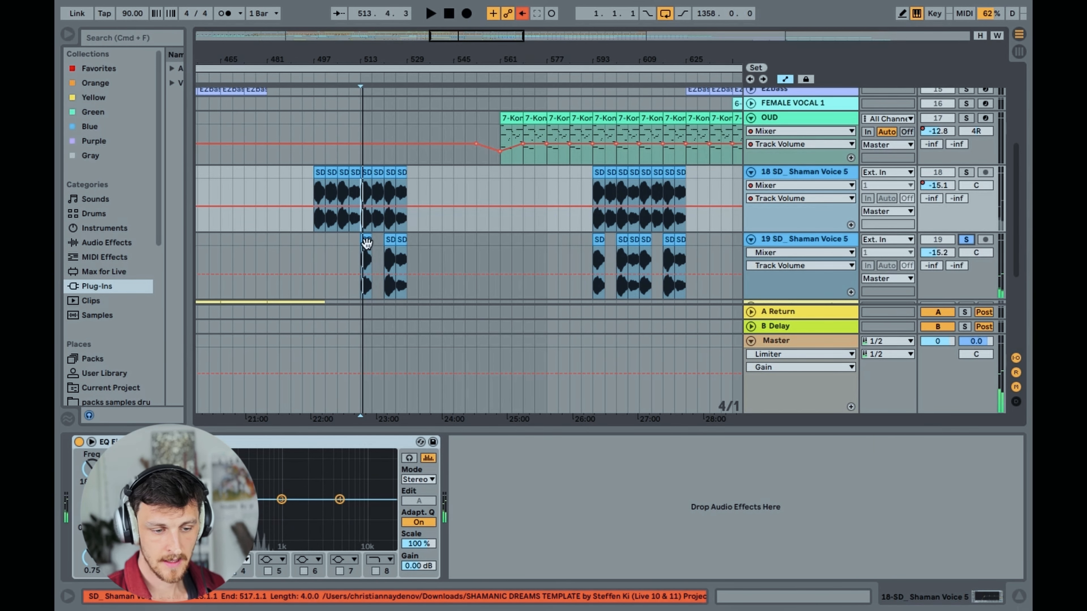
Open the track 19 clip at bar 513 to show its transposition, play it briefly, then stop and close the clip view
double_click(366, 242)
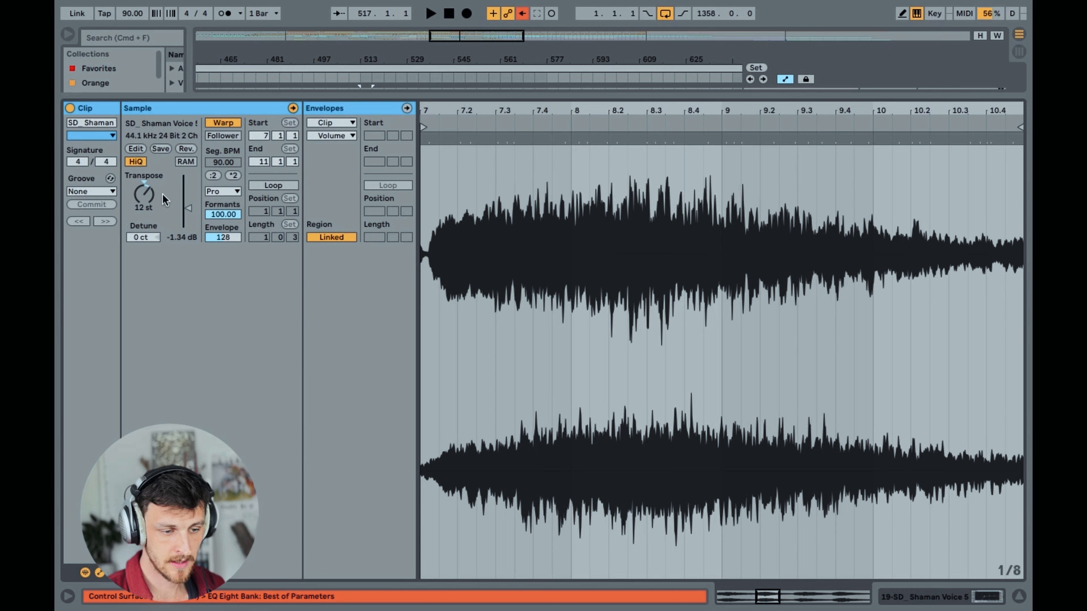
click(146, 195)
key(Delete)
key(space)
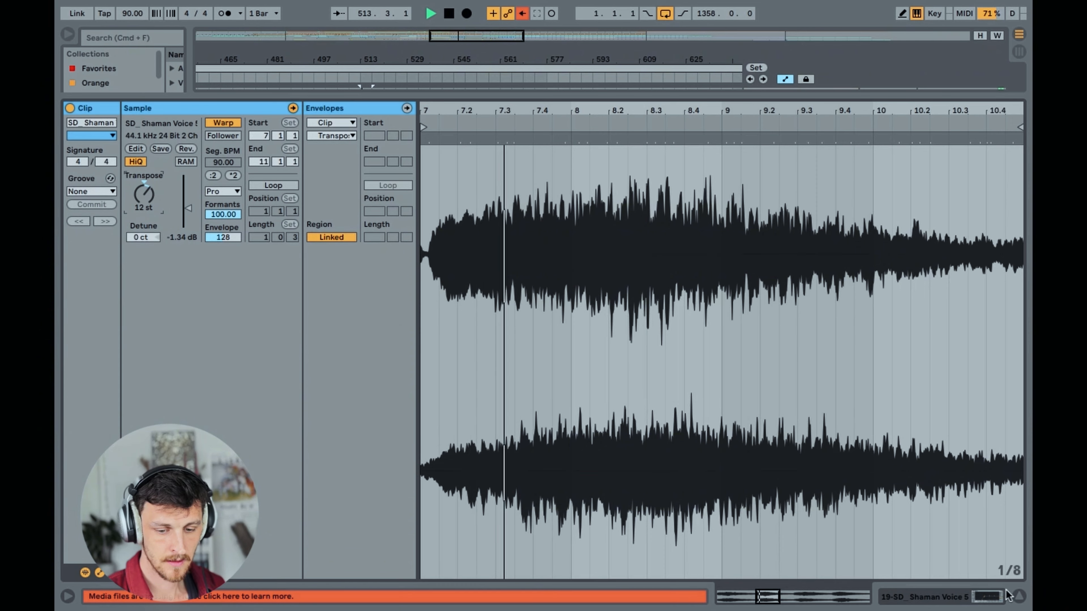
key(space)
click(1019, 596)
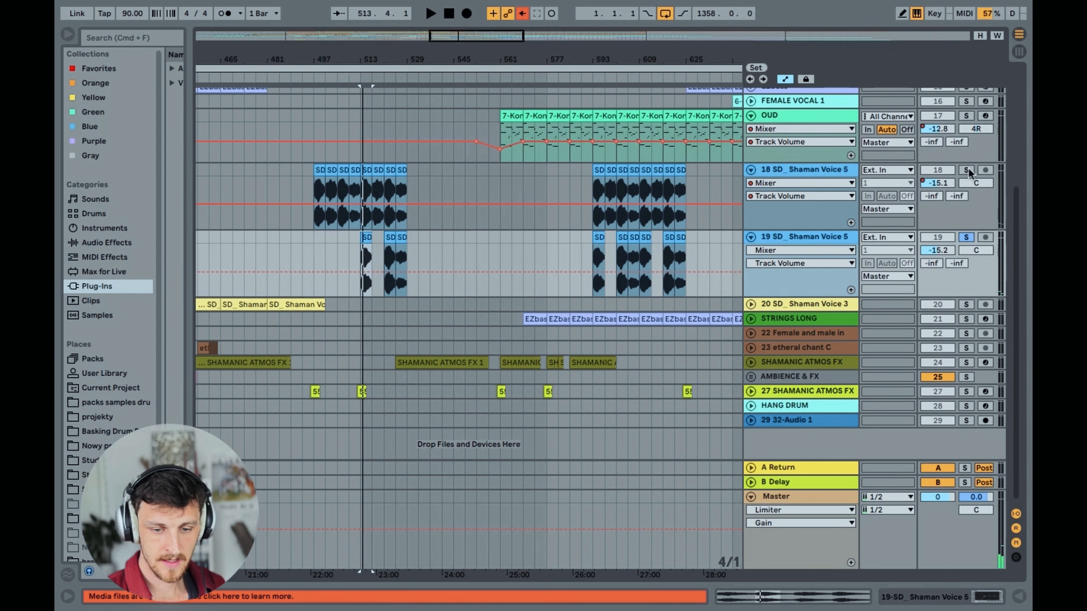
Solo track 18 together with track 19 and play both Shaman voices from bar 513
click(966, 170)
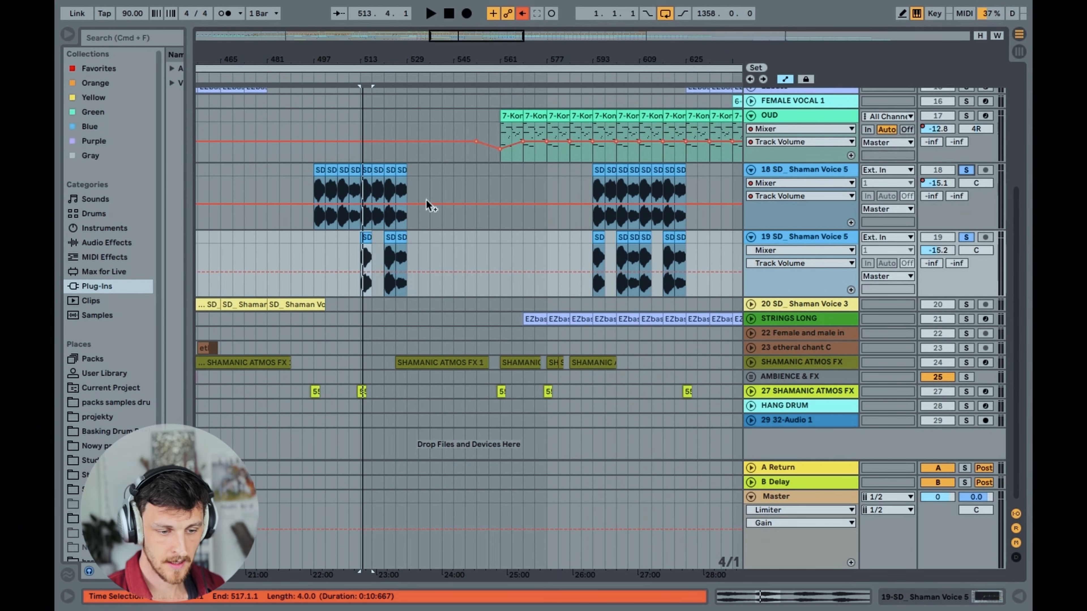
click(359, 226)
key(space)
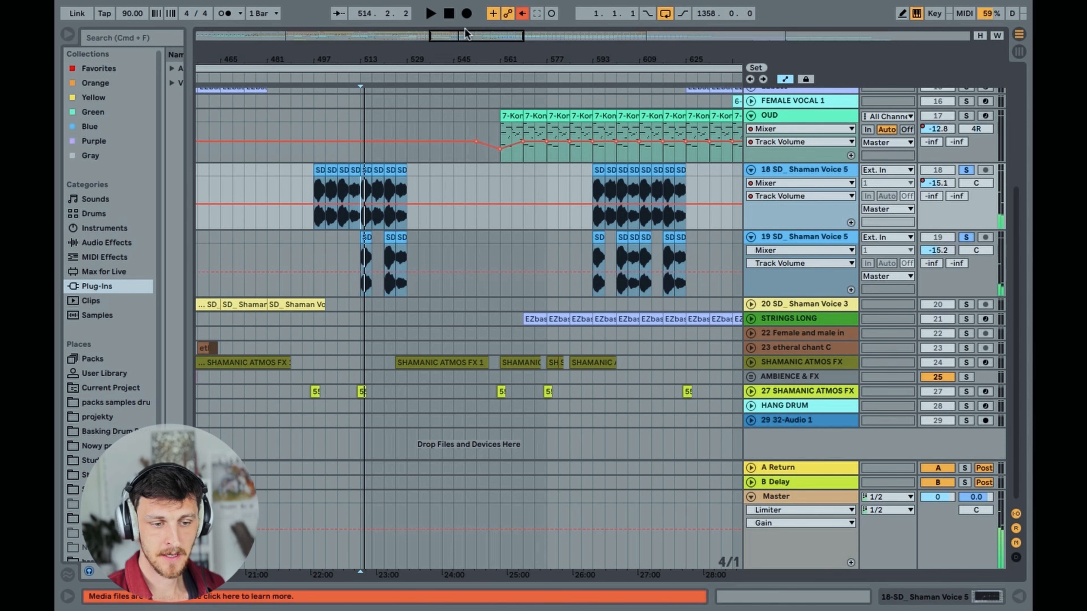
Play the two soloed Shaman Voice 5 tracks from about bar 605, then stop playback
mouse_move(470, 35)
mouse_down()
mouse_move(470, 18)
mouse_move(469, 36)
mouse_move(475, 24)
mouse_move(475, 45)
mouse_move(487, 45)
mouse_up()
click(529, 258)
click(540, 263)
key(space)
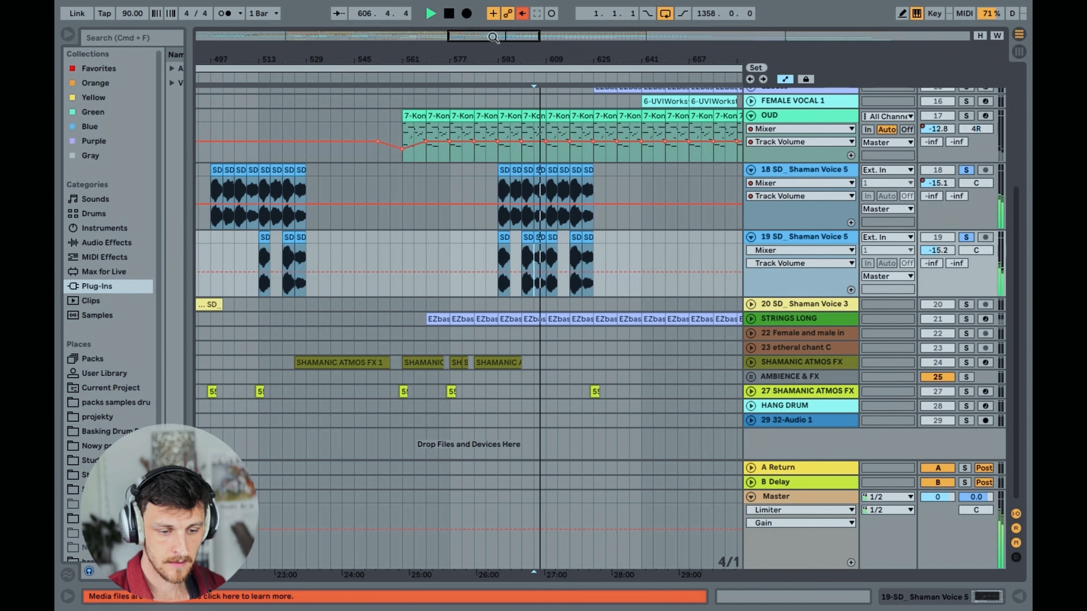
key(space)
Fold and unsolo the two Shaman Voice 5 tracks, then unfold and solo track 20 SD_ Shaman Voice 3
drag(493, 36, 493, 3)
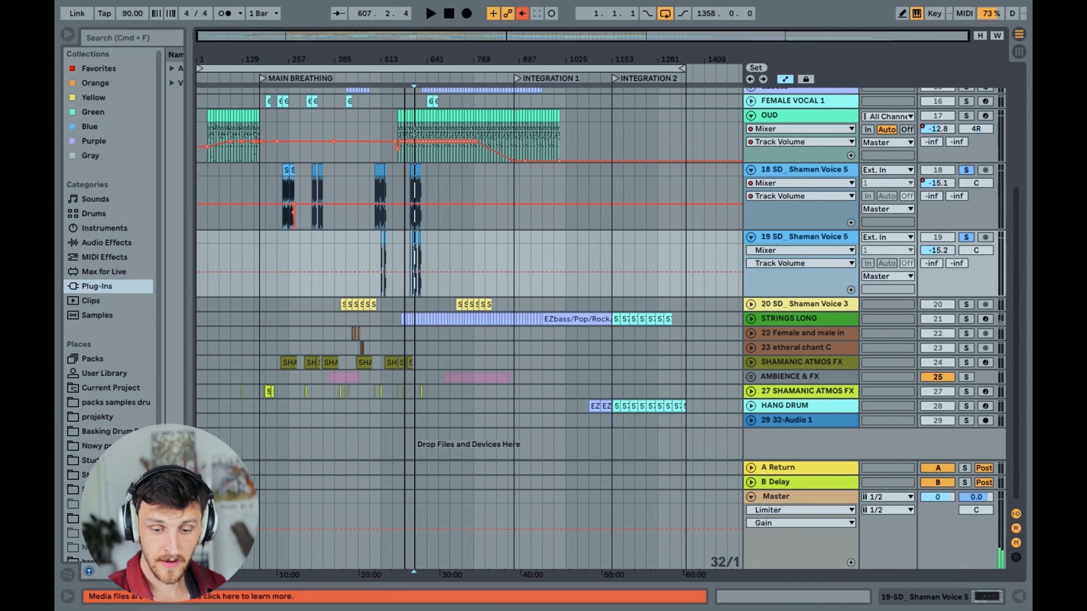
click(806, 173)
drag(302, 34, 282, 52)
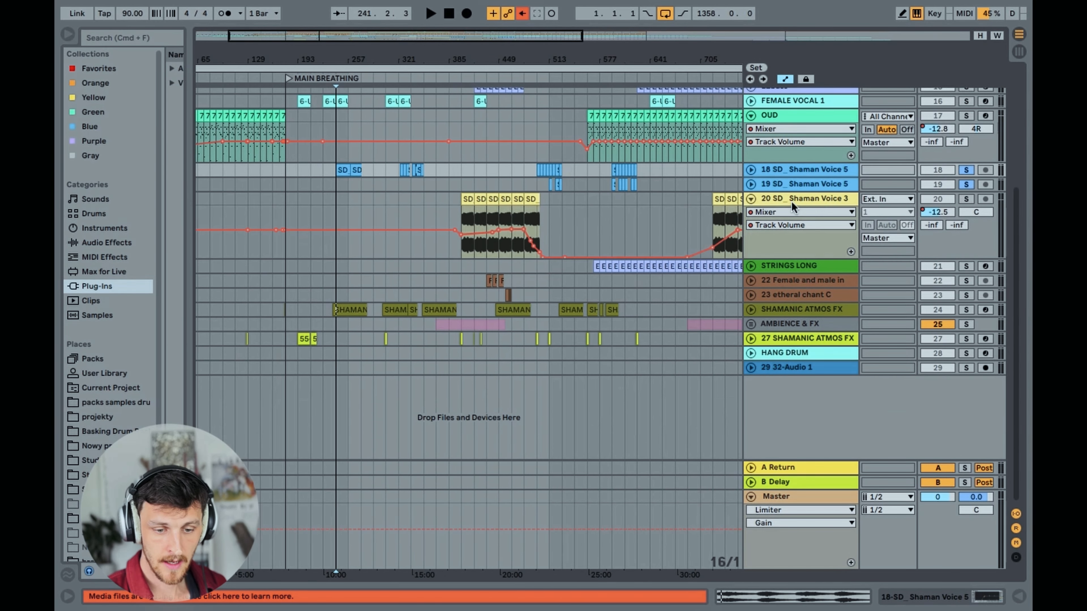
click(967, 200)
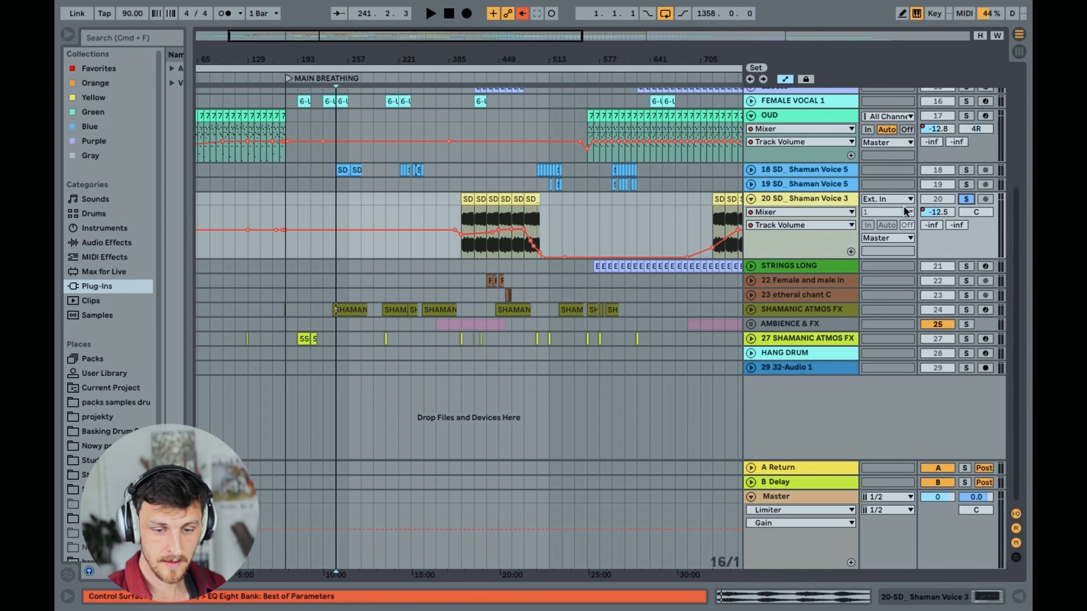
Play the soloed SD_ Shaman Voice 3 track from bar 449, then stop playback and unsolo it
click(500, 248)
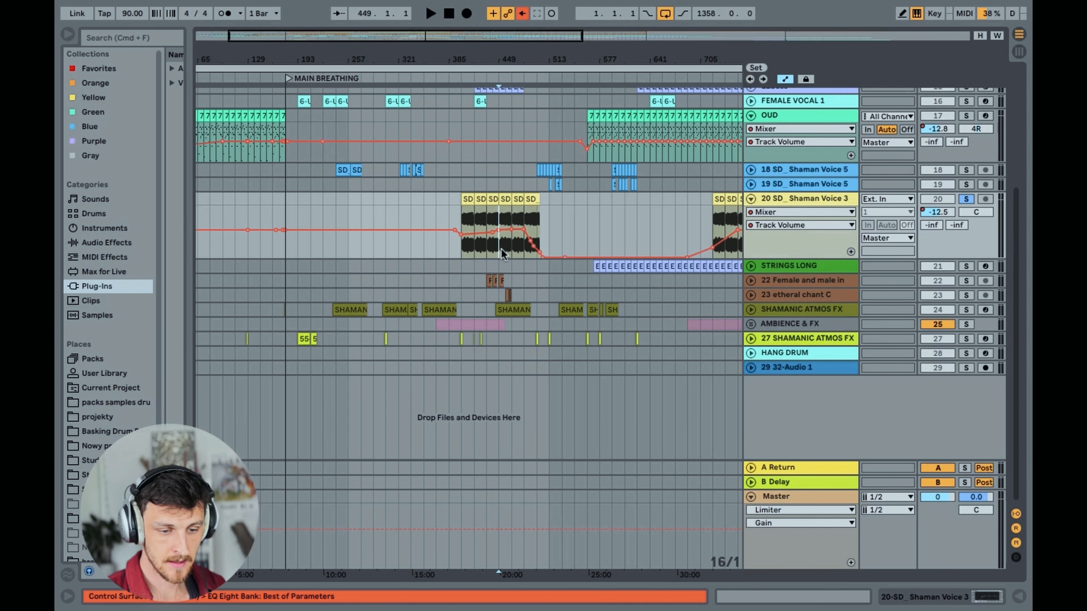
key(space)
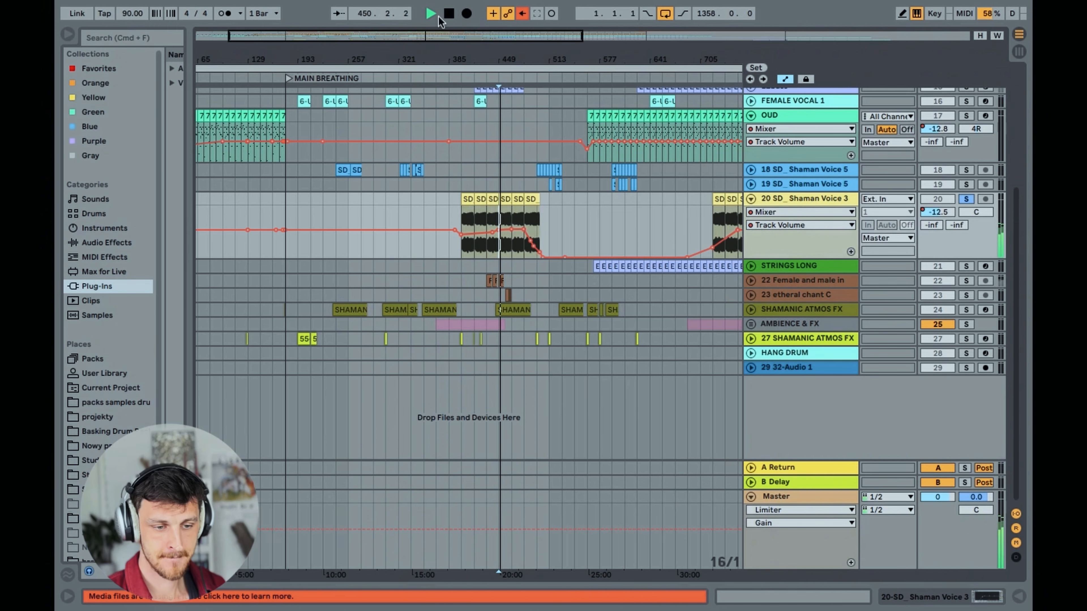
drag(426, 36, 537, 37)
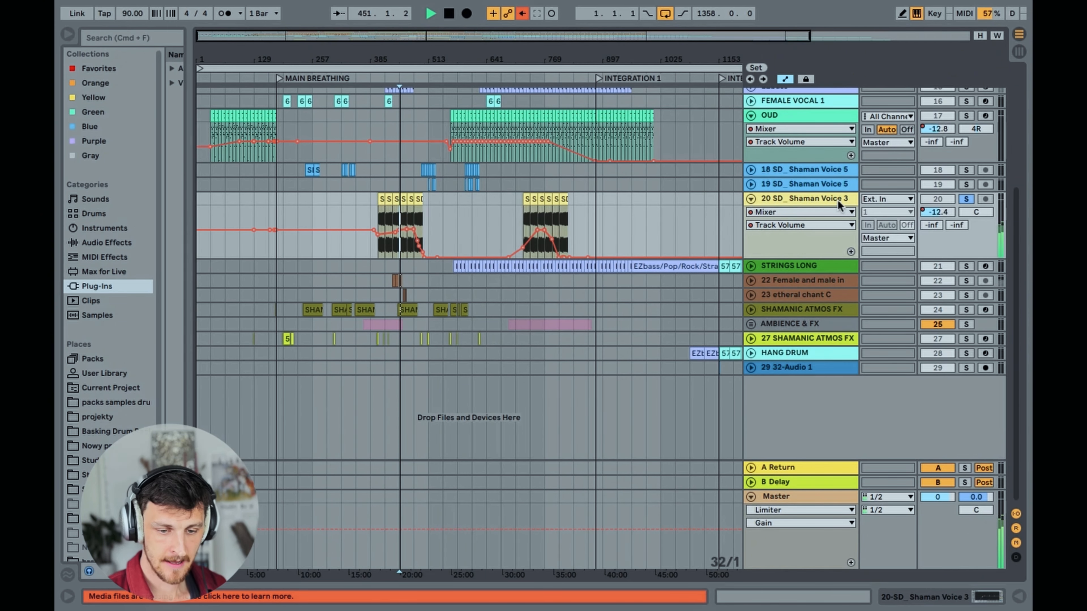
click(812, 199)
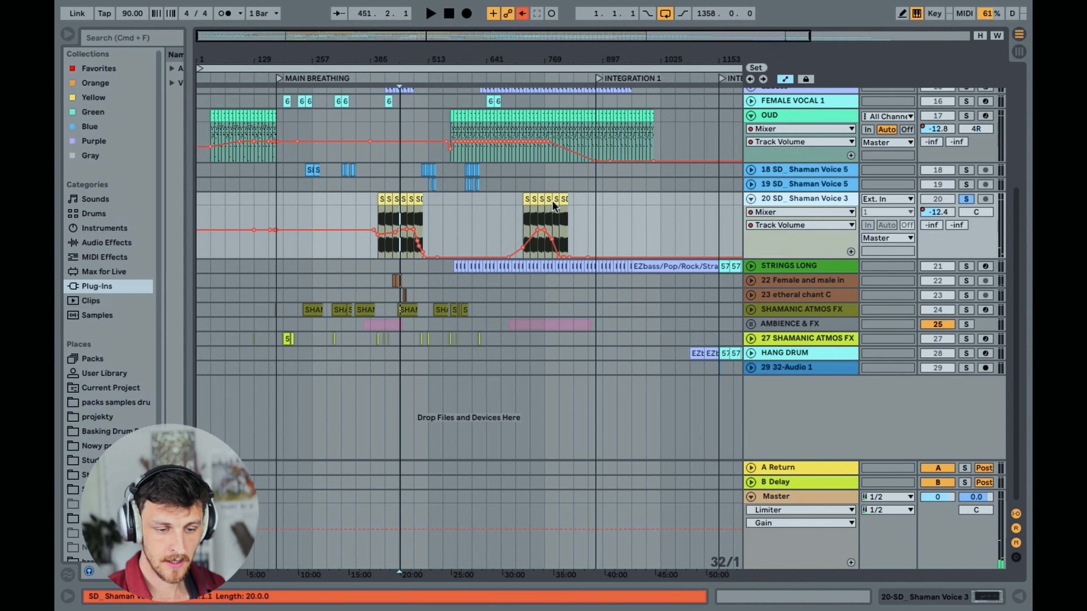
click(968, 201)
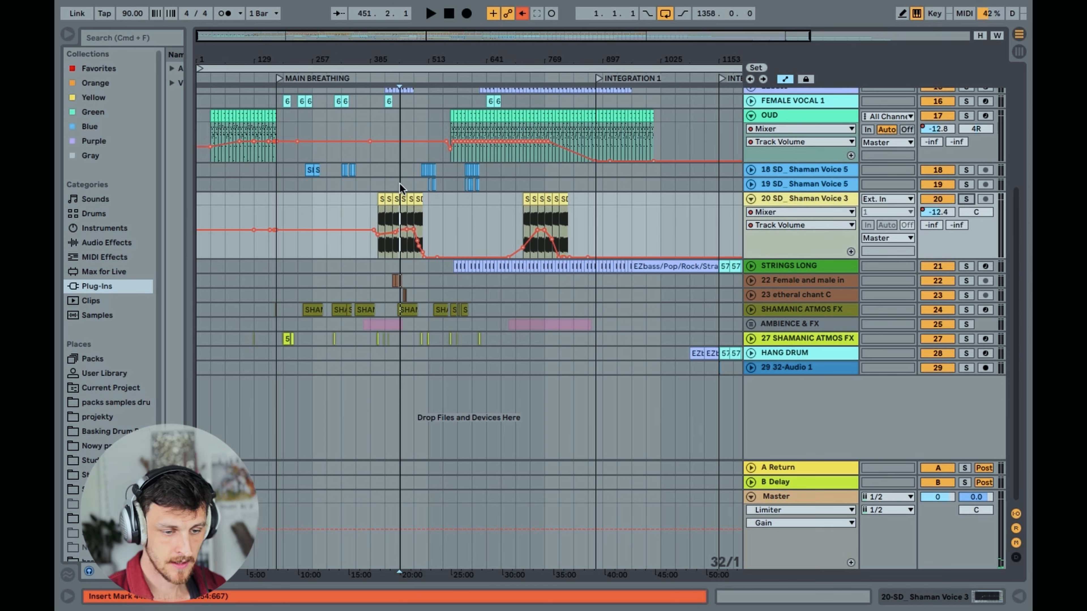
Play the full arrangement around bar 451, stop playback and fold track 20 SD_ Shaman Voice 3
click(420, 187)
key(space)
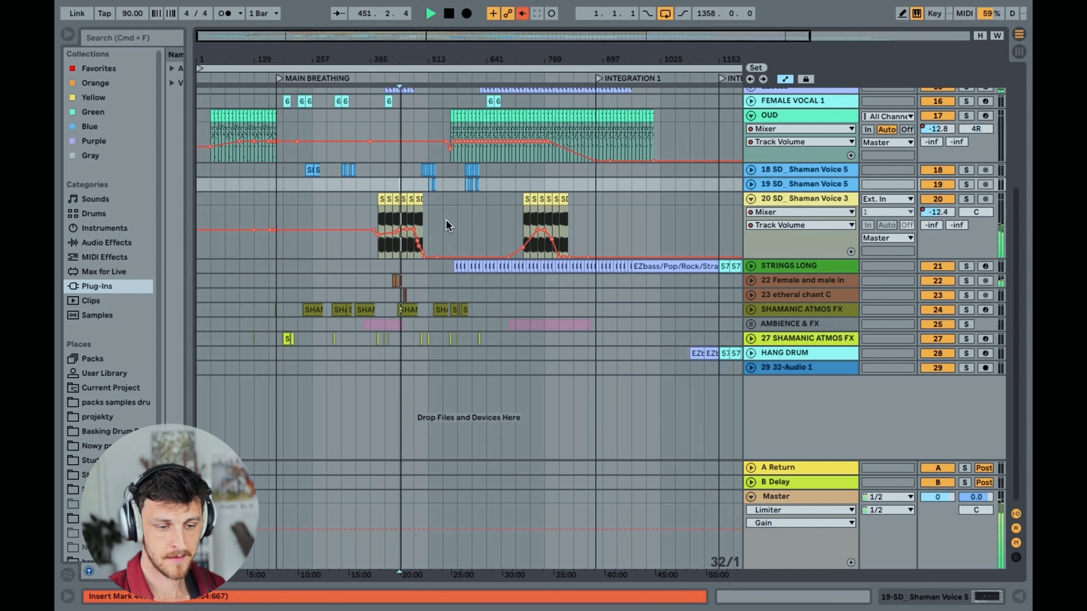
key(space)
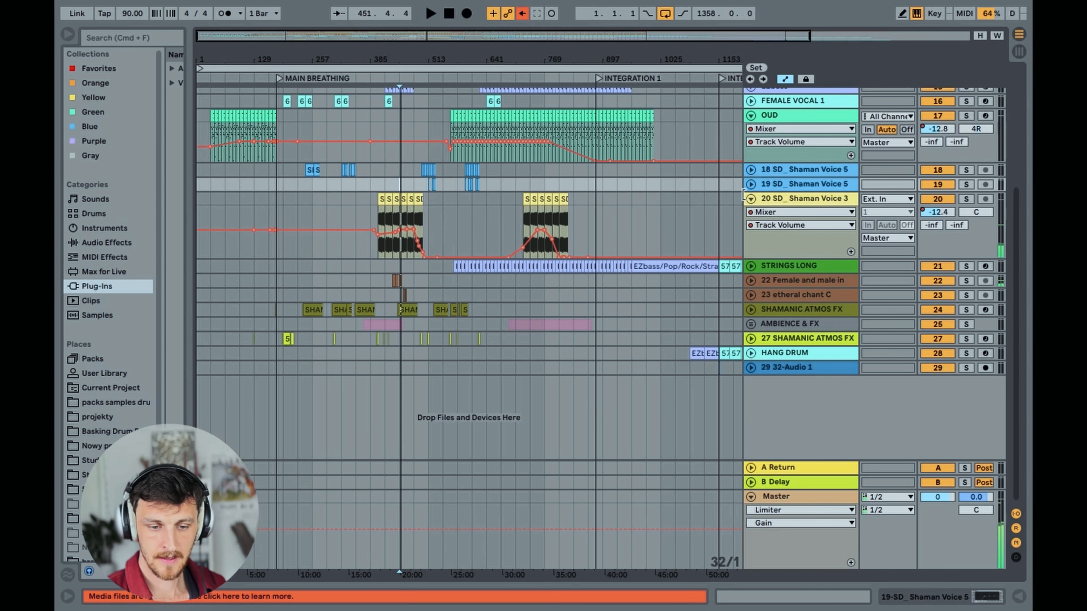
click(751, 199)
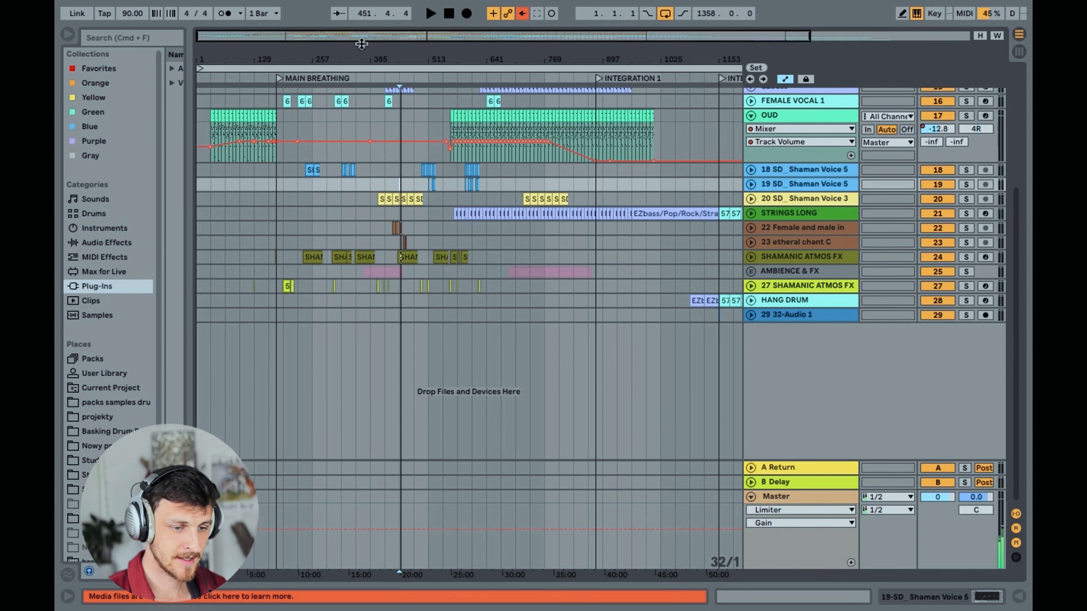
Unfold the STRINGS LONG track, show its device chain, and view the Omnisphere patch before closing the plug-in window
drag(329, 59, 200, 82)
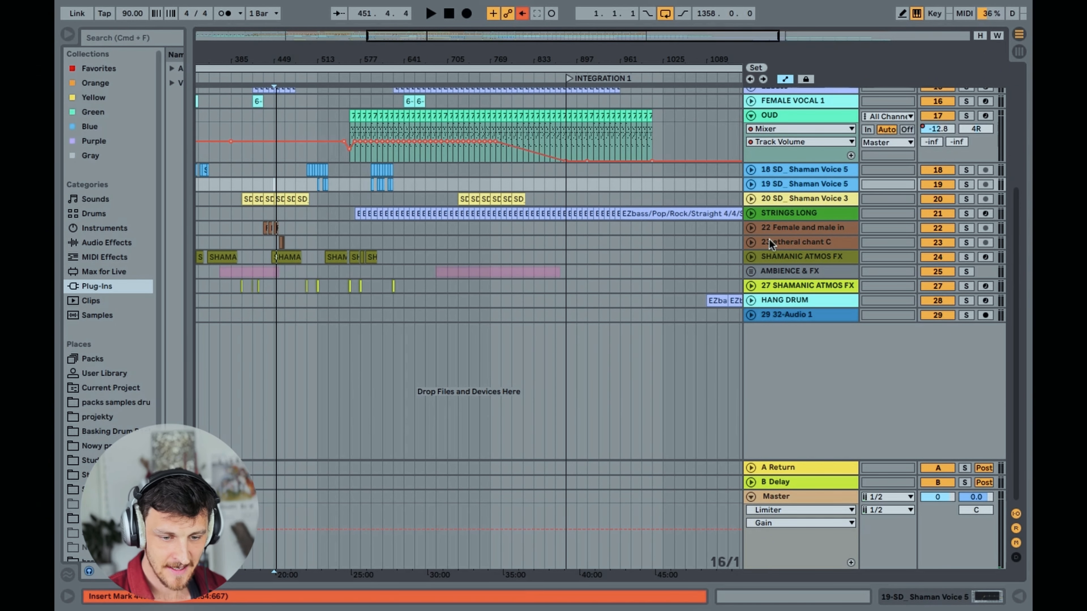
click(751, 214)
click(414, 235)
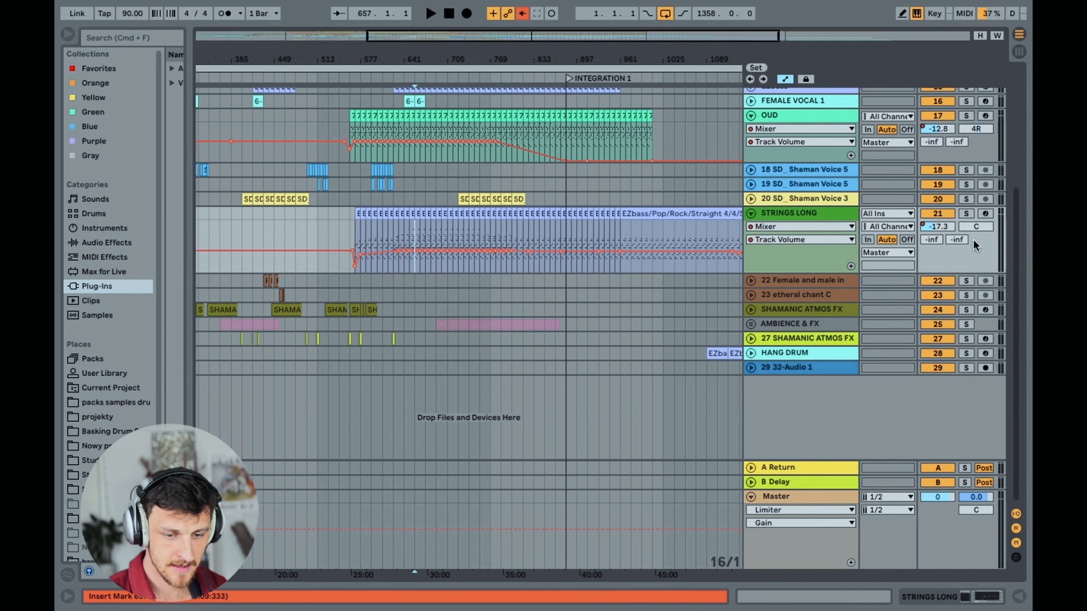
click(798, 217)
click(966, 597)
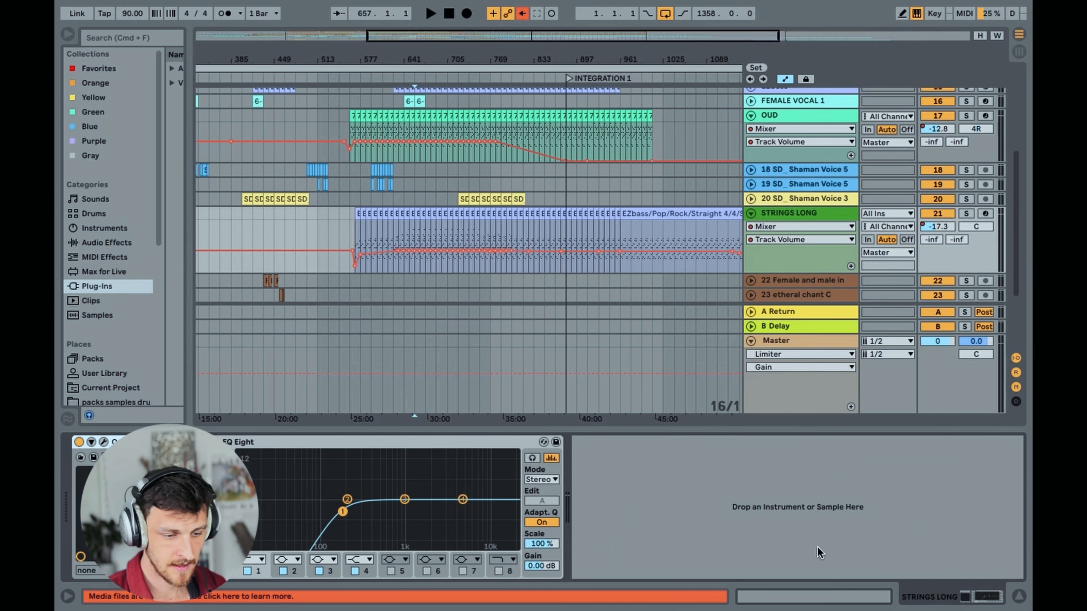
click(104, 443)
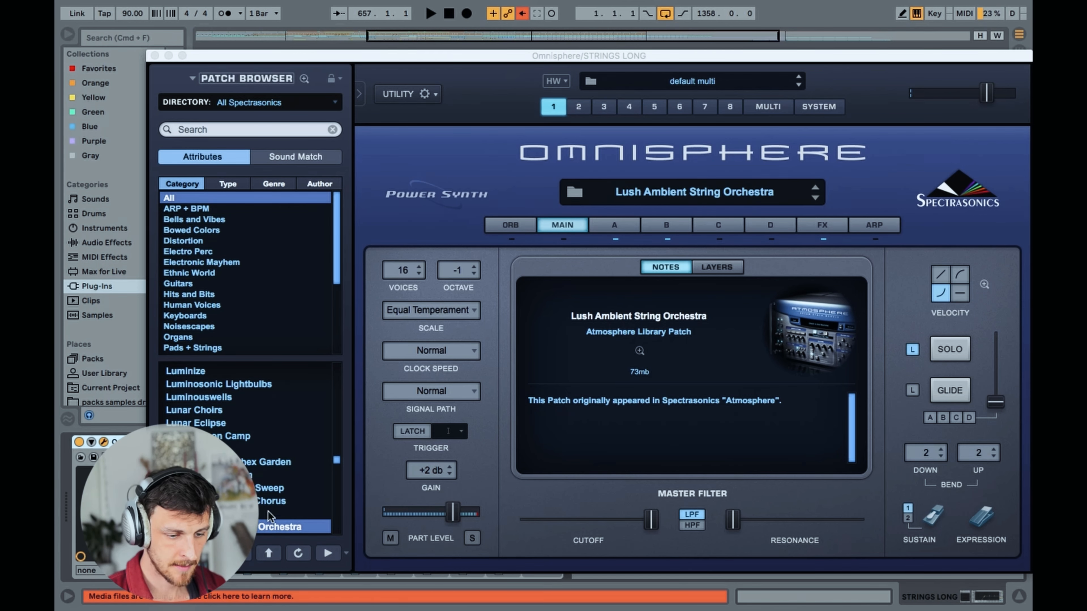
click(154, 56)
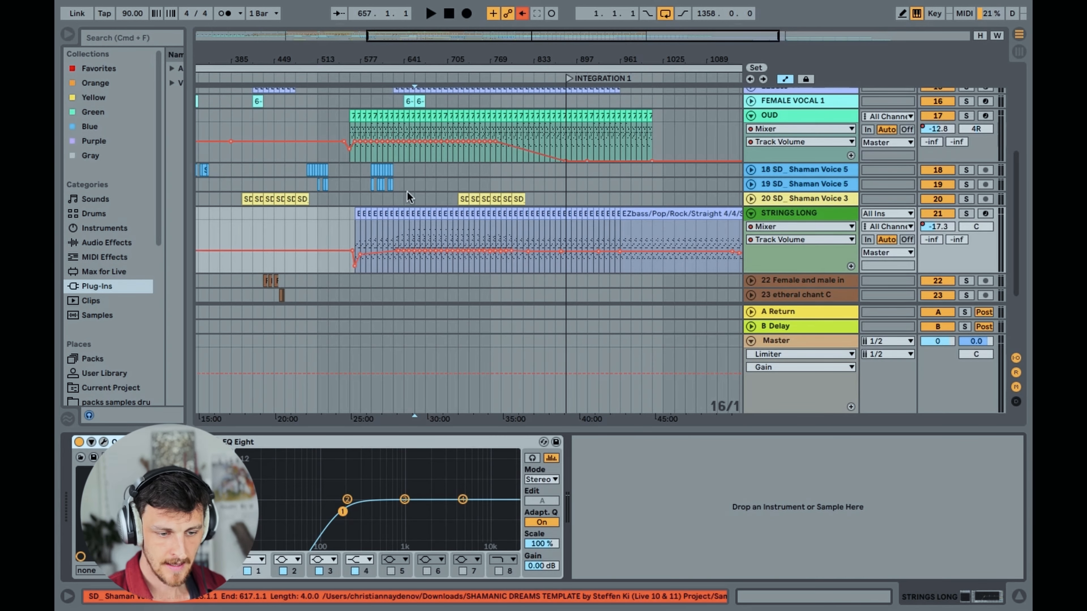
Inspect the chord notes in the STRINGS LONG MIDI clip at bar 649, and close the clip view
drag(414, 65, 523, 69)
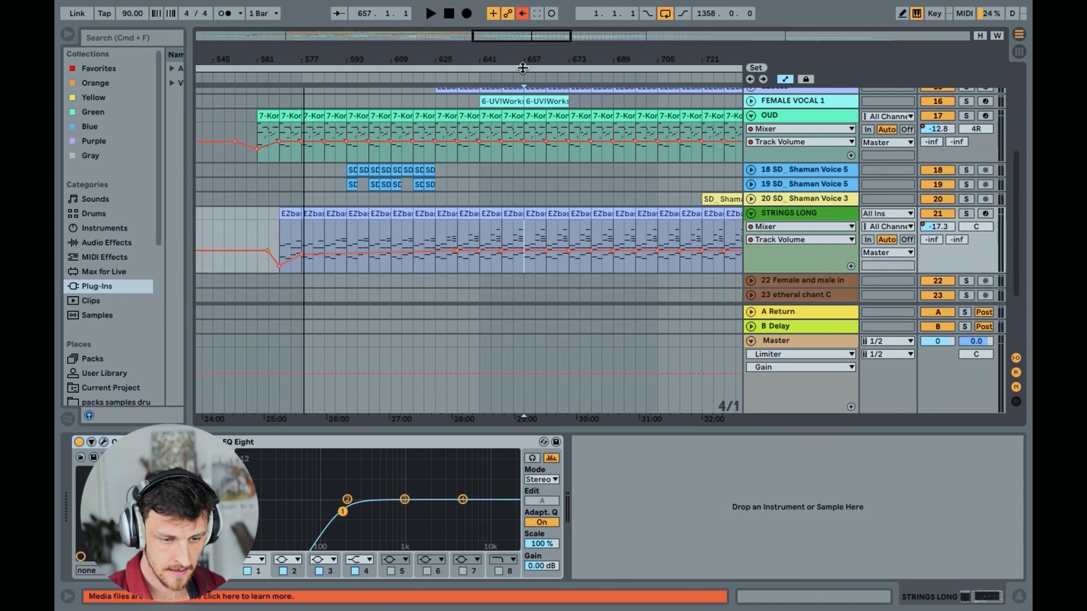
double_click(516, 214)
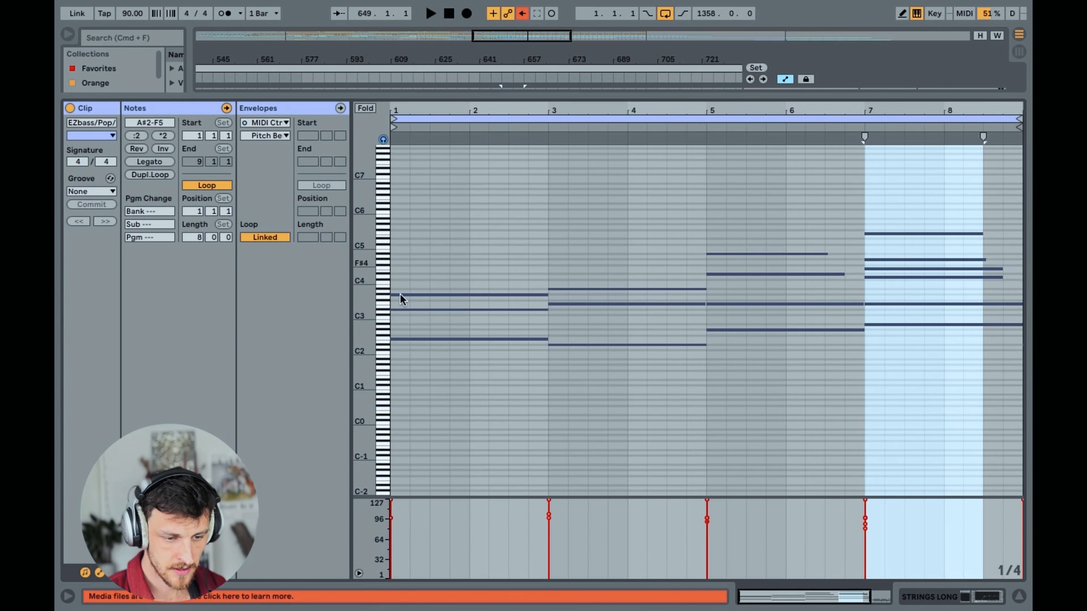
drag(364, 305, 384, 303)
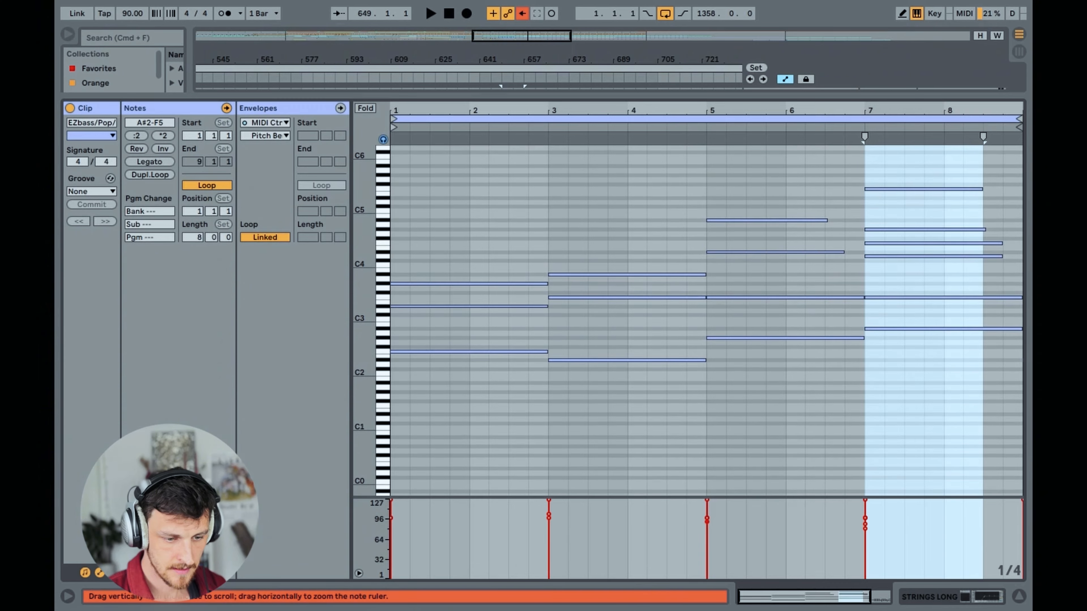
key(super+alt+l)
Solo the STRINGS LONG track and play it from bar 649
click(501, 282)
click(966, 264)
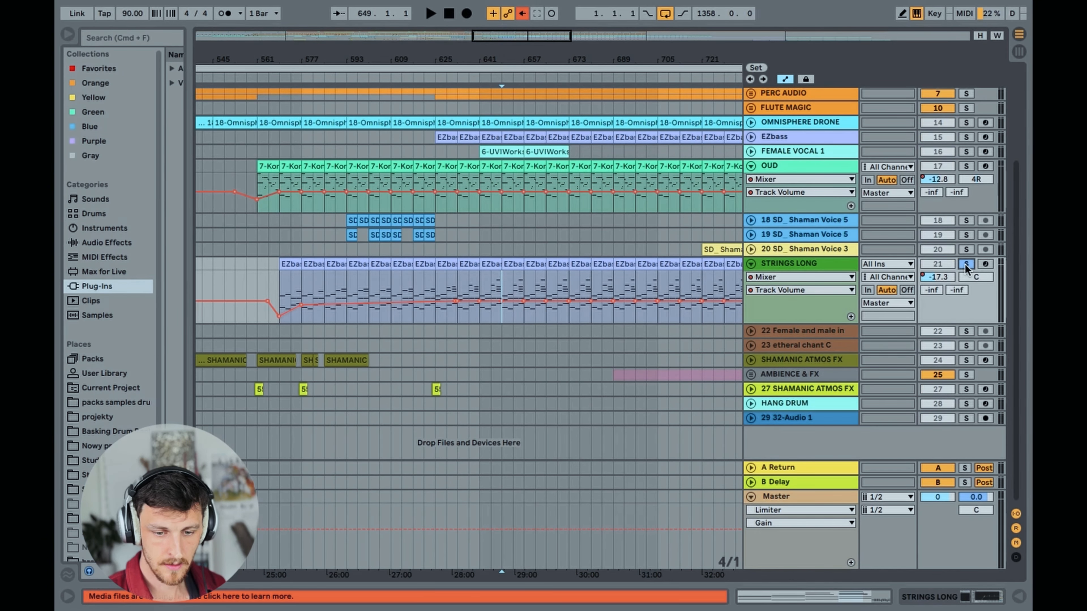
key(space)
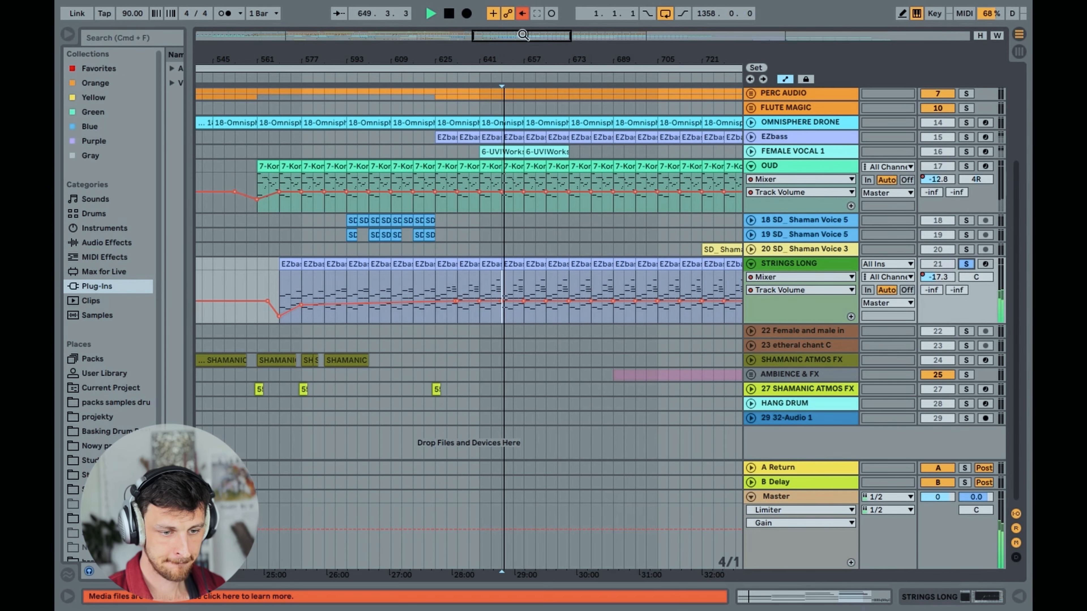
mouse_move(523, 36)
mouse_down()
mouse_move(526, 24)
mouse_move(543, 35)
mouse_up()
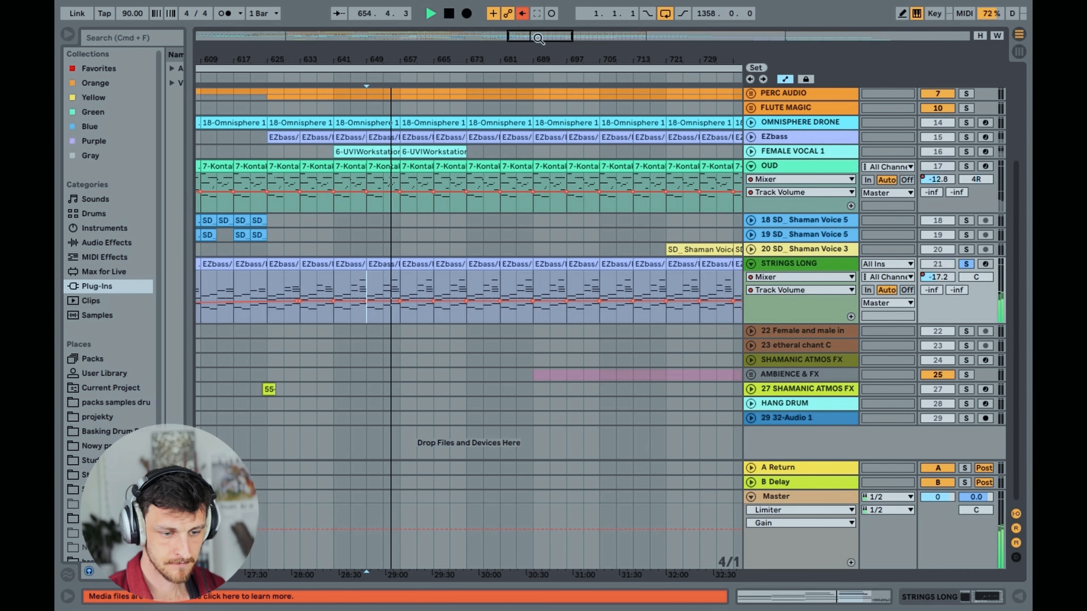
mouse_move(538, 37)
mouse_down()
mouse_move(539, 18)
mouse_move(543, 37)
mouse_up()
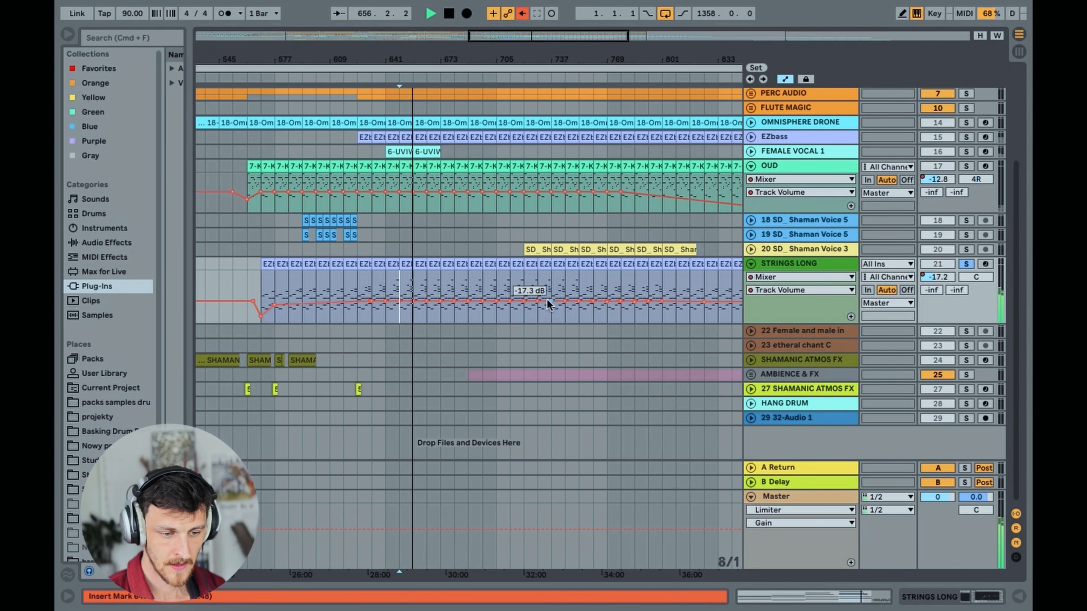
Stop playback and compare the notes in the STRINGS LONG clips at bars 585 and 649
double_click(293, 270)
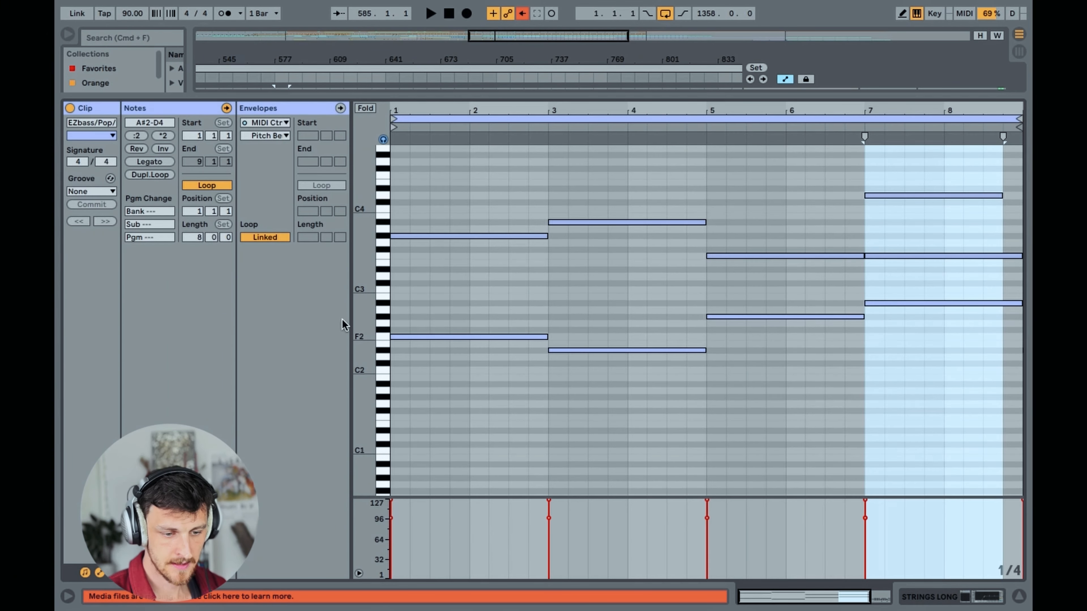
drag(368, 317, 343, 316)
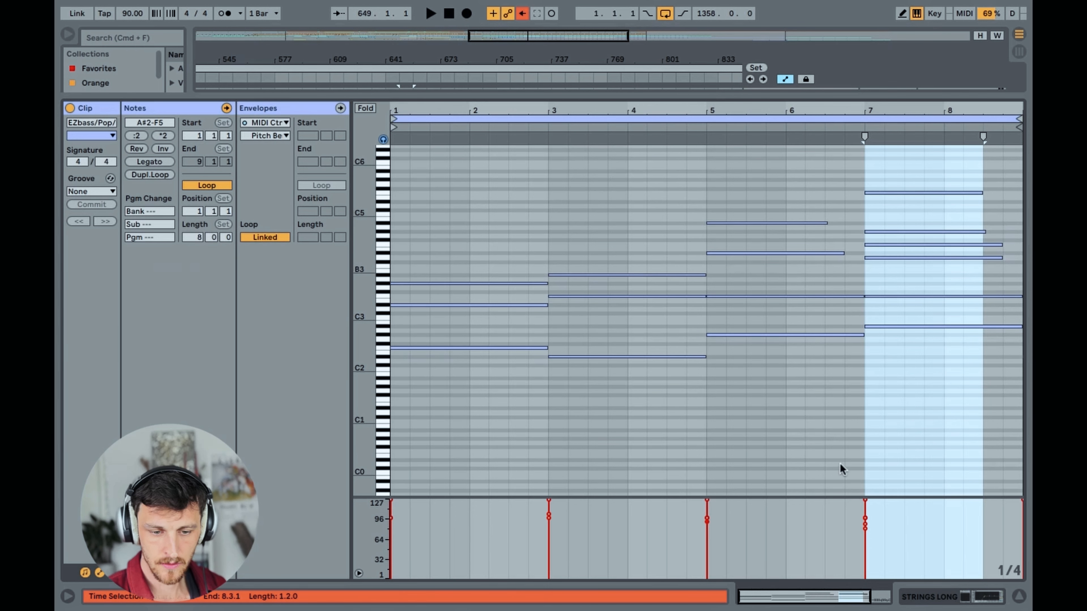
click(1019, 597)
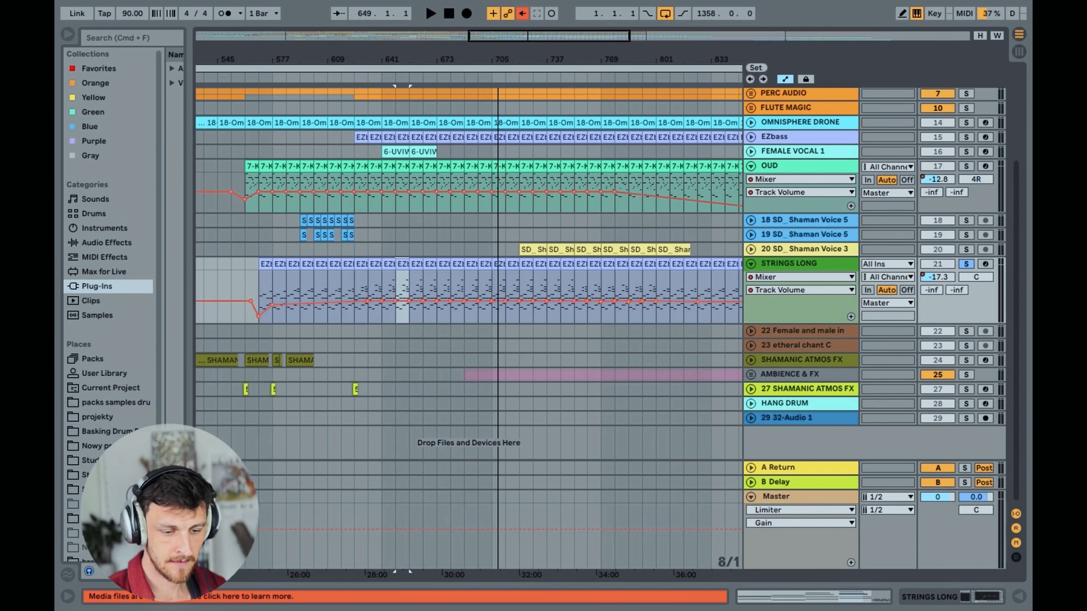
Inspect the notes in the STRINGS LONG clip at bar 913, just after the INTEGRATION 1 locator, and close the clip view
drag(481, 59, 459, 56)
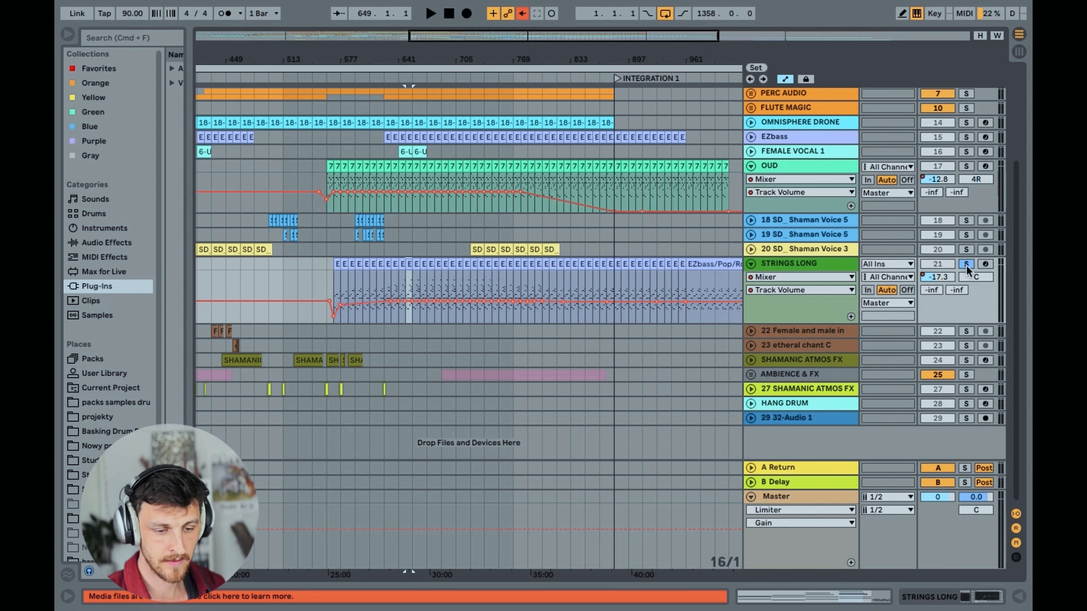
drag(538, 39, 540, 252)
drag(392, 59, 301, 48)
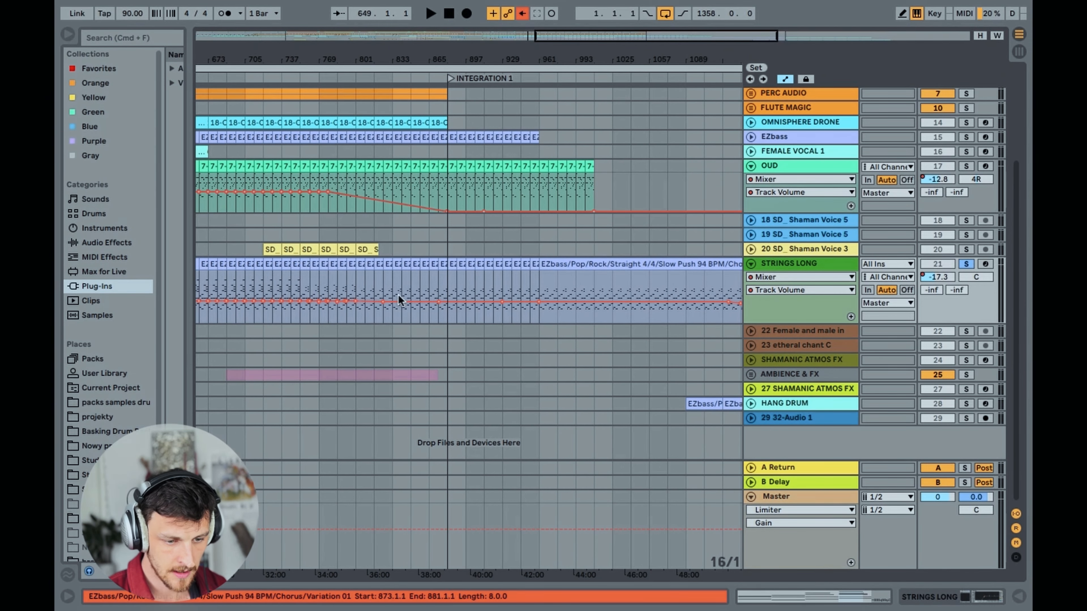
double_click(488, 266)
drag(366, 312, 361, 313)
click(1023, 598)
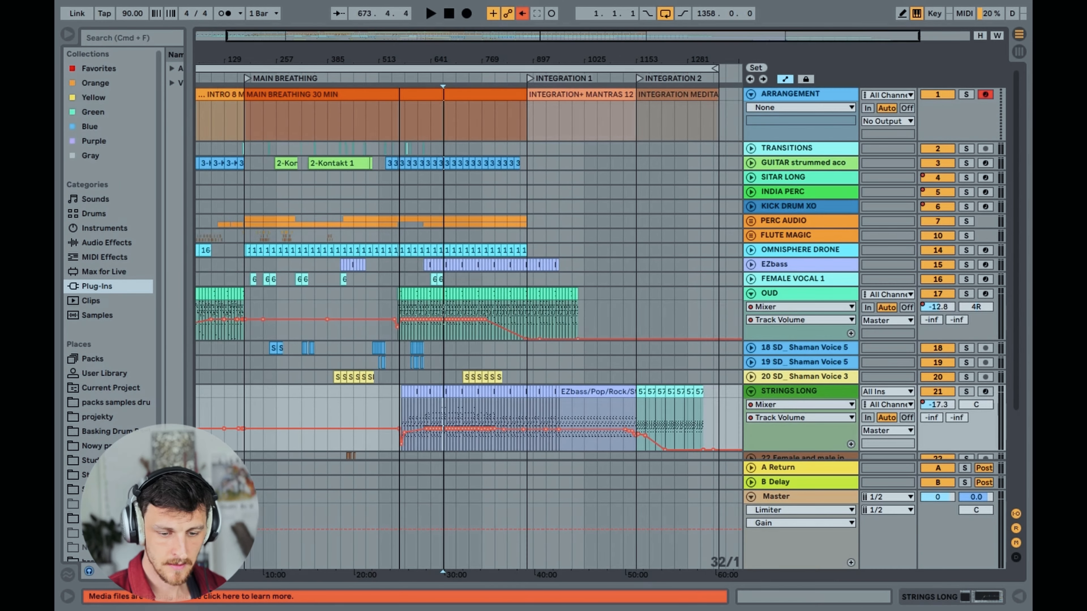
Unsolo STRINGS LONG and review its clips and volume automation across the main breathing and integration sections
drag(399, 59, 399, 53)
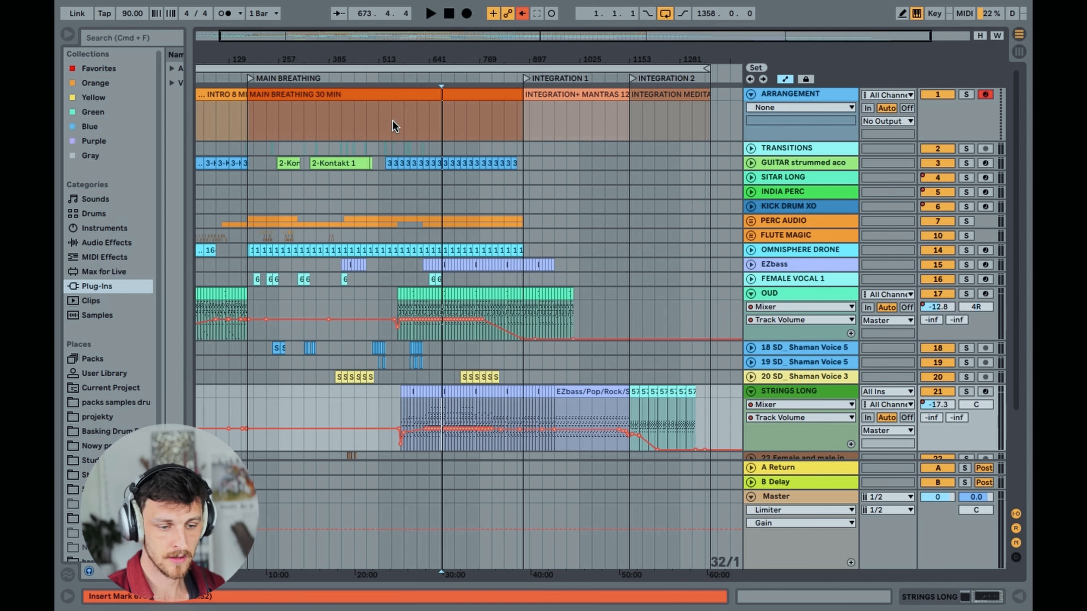
click(380, 118)
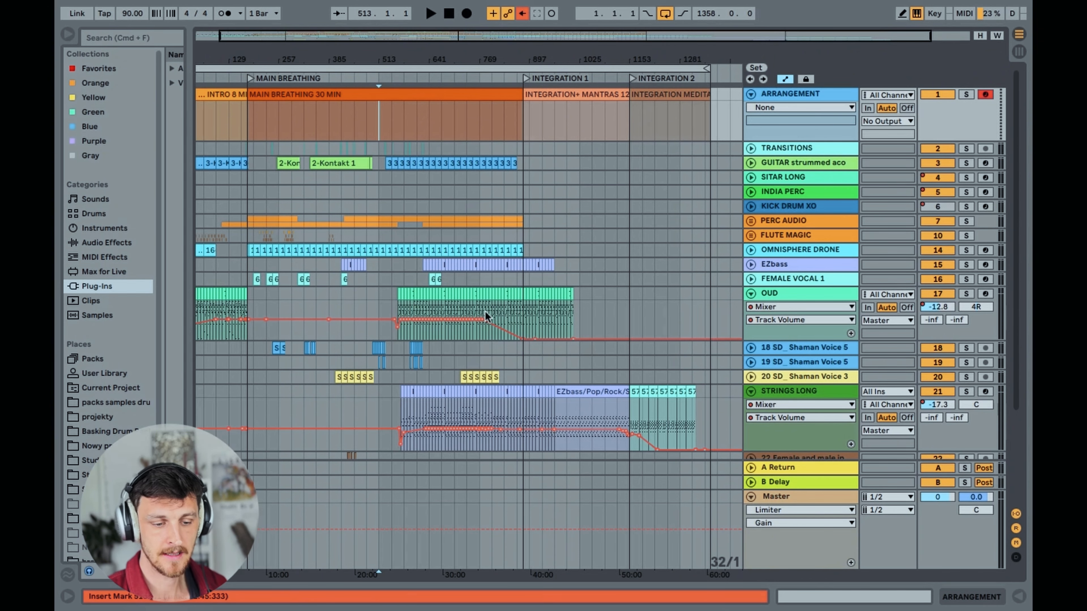
click(456, 409)
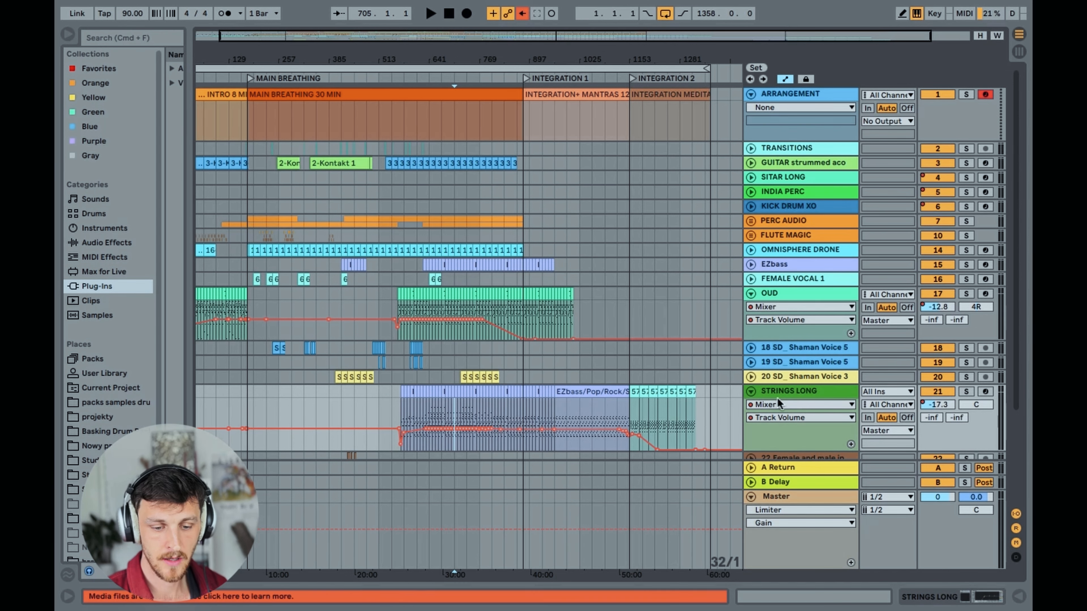
click(792, 392)
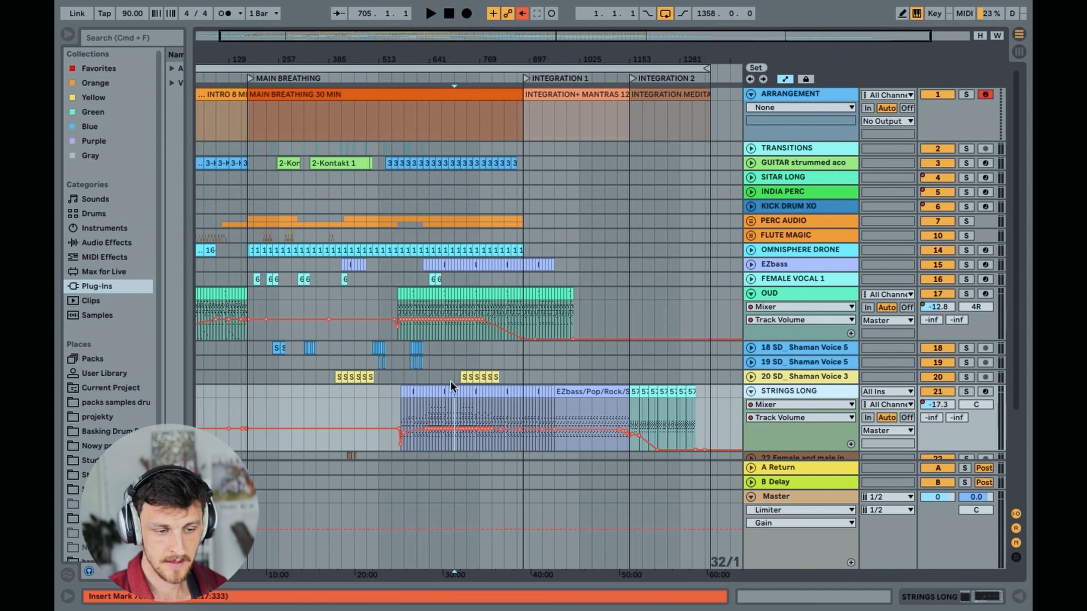
drag(327, 40, 327, 45)
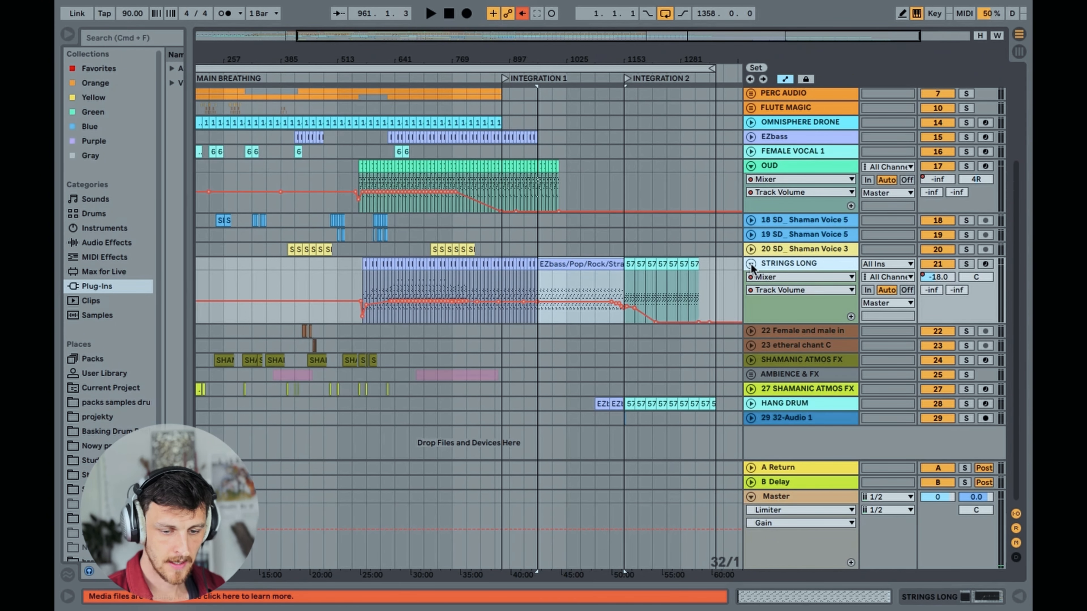
Fold STRINGS LONG, unfold and solo track 22 Female and male in, and set the playback start to bar 433
click(750, 263)
click(750, 279)
mouse_move(315, 35)
mouse_down()
mouse_move(320, 81)
mouse_move(386, 94)
mouse_up()
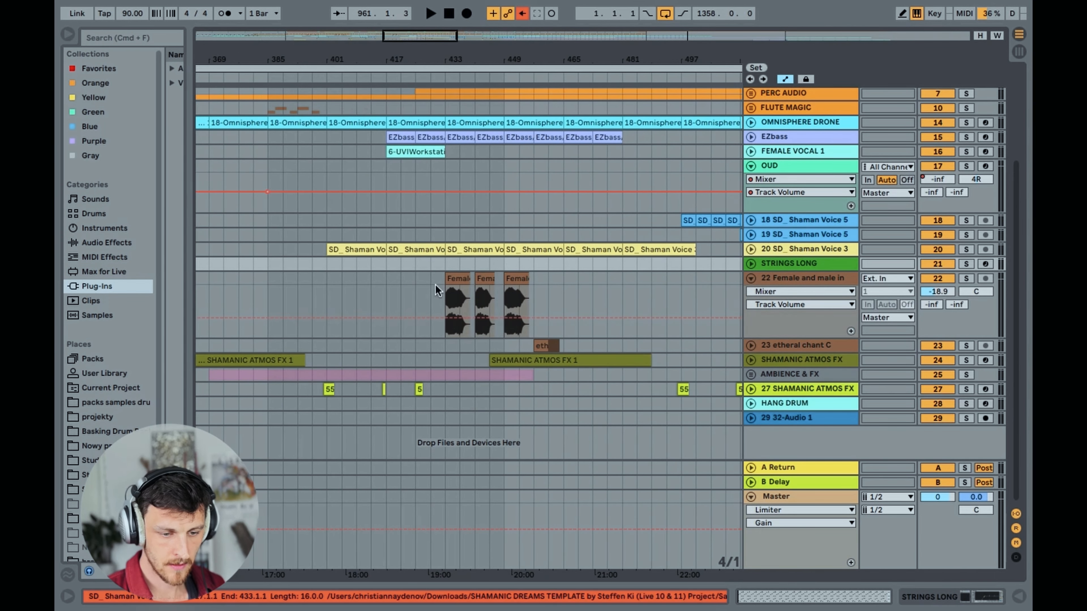
click(448, 303)
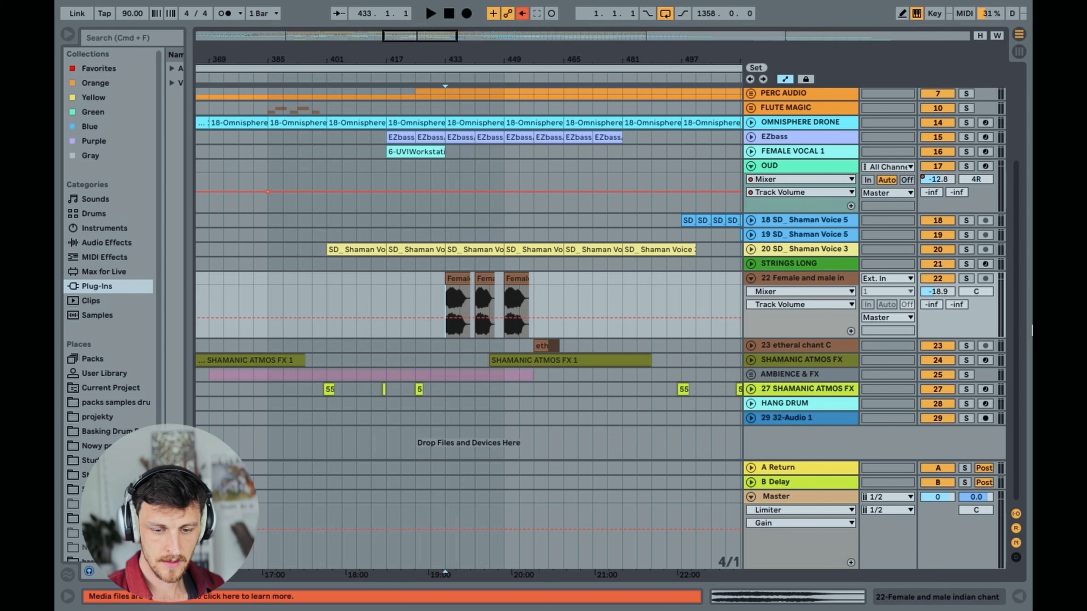
click(966, 279)
drag(424, 37, 437, 44)
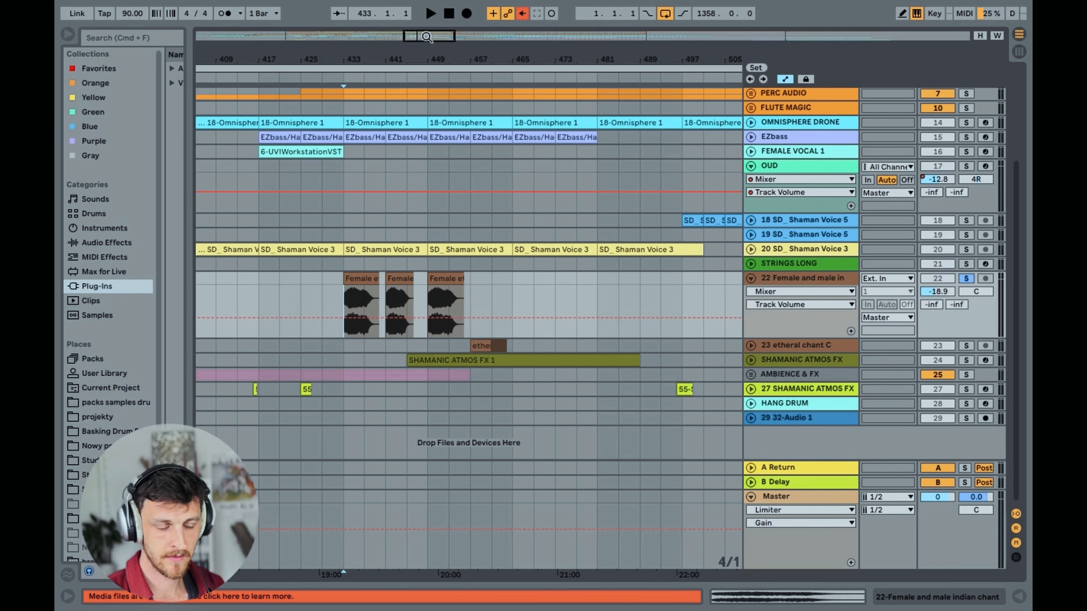
drag(427, 37, 426, 51)
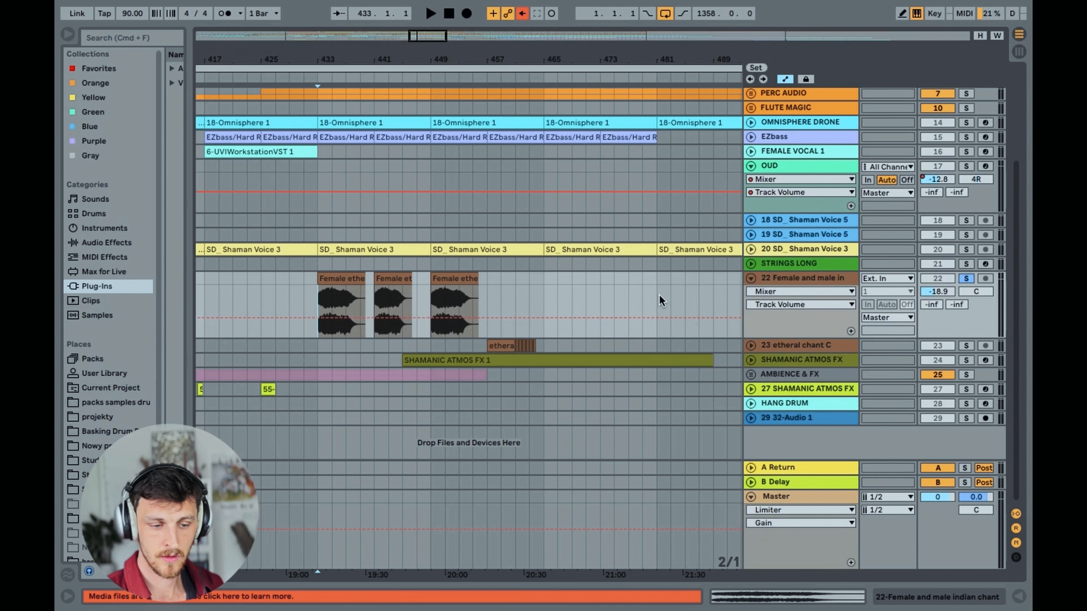
Play the soloed track 22 vocal clips from bars 433 and 441, stop playback and select the first clip
key(space)
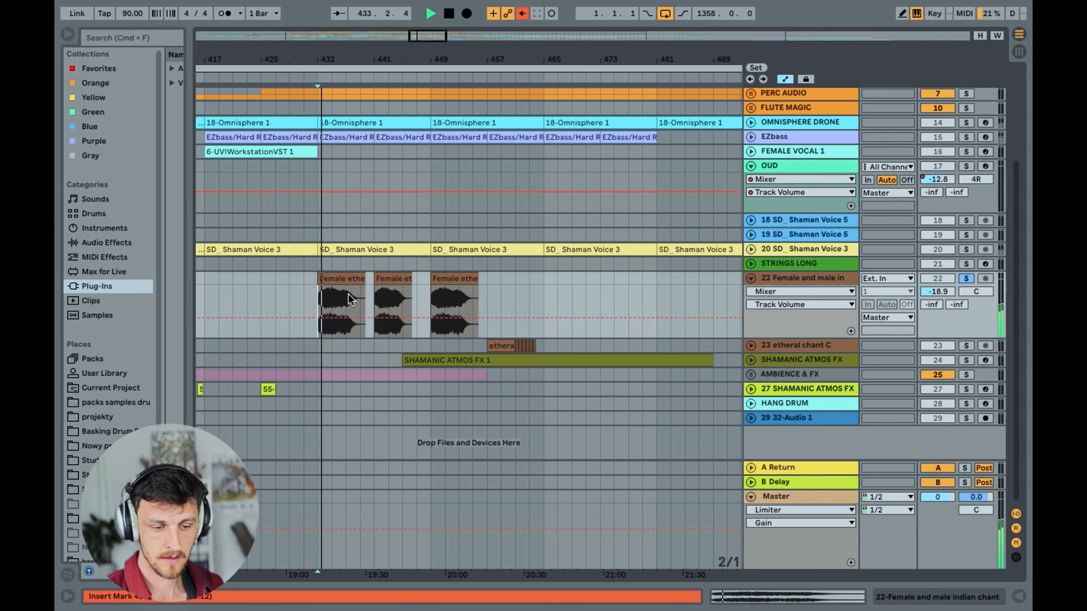
click(376, 301)
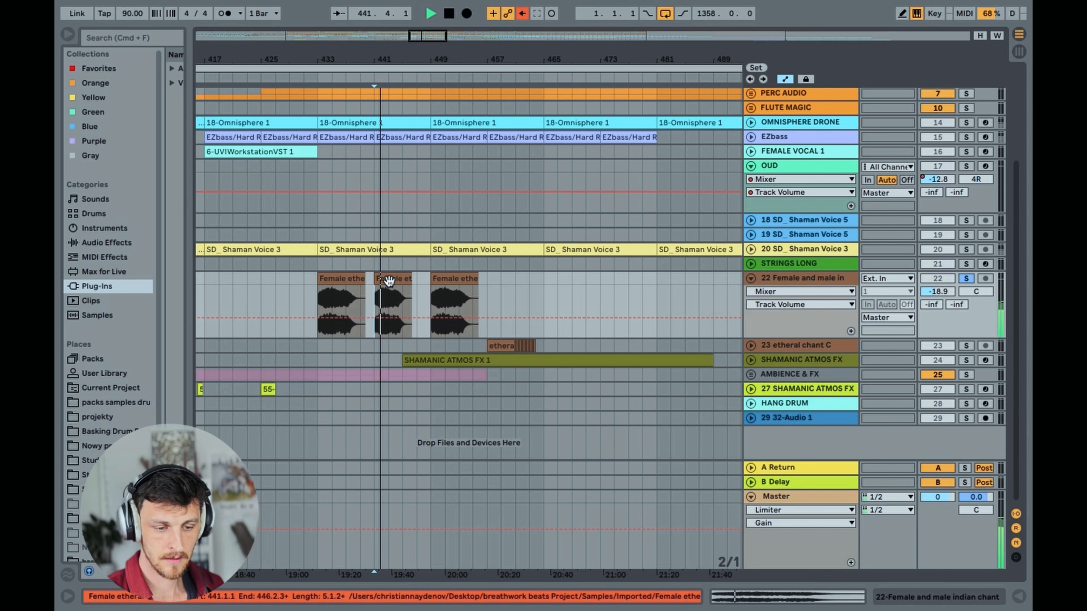
click(333, 282)
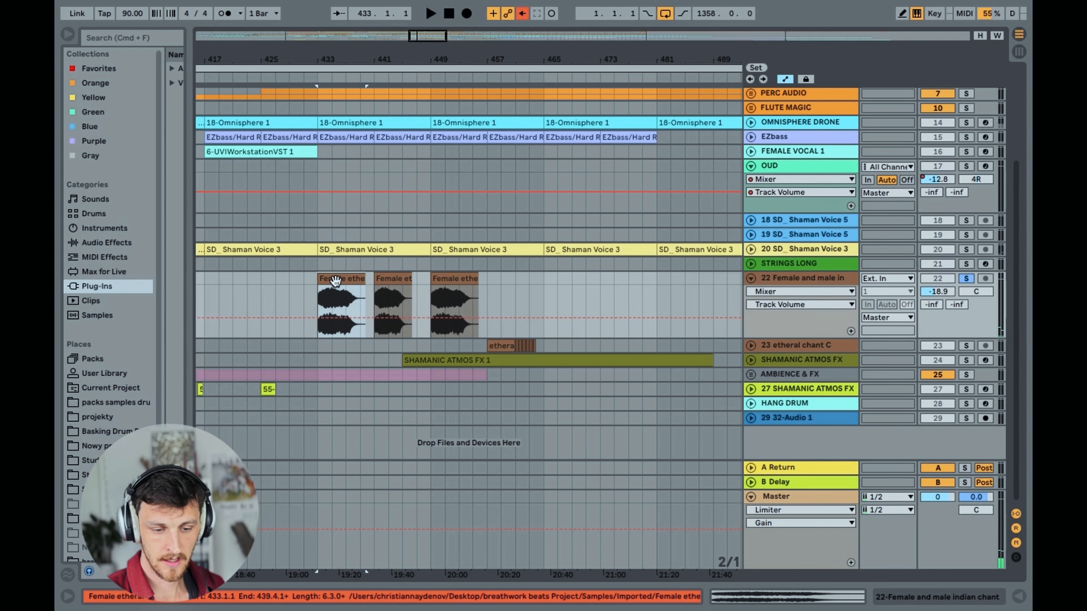
Check the transposition of the track 22 clips at bars 441 and 433, and unsolo the track
double_click(386, 284)
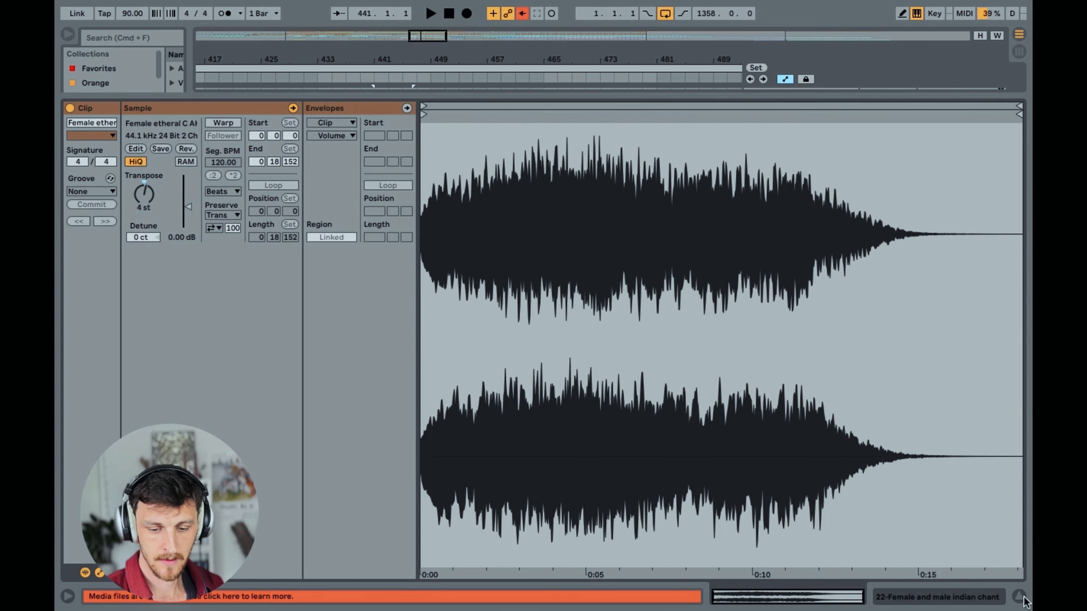
key(super+alt+l)
double_click(339, 278)
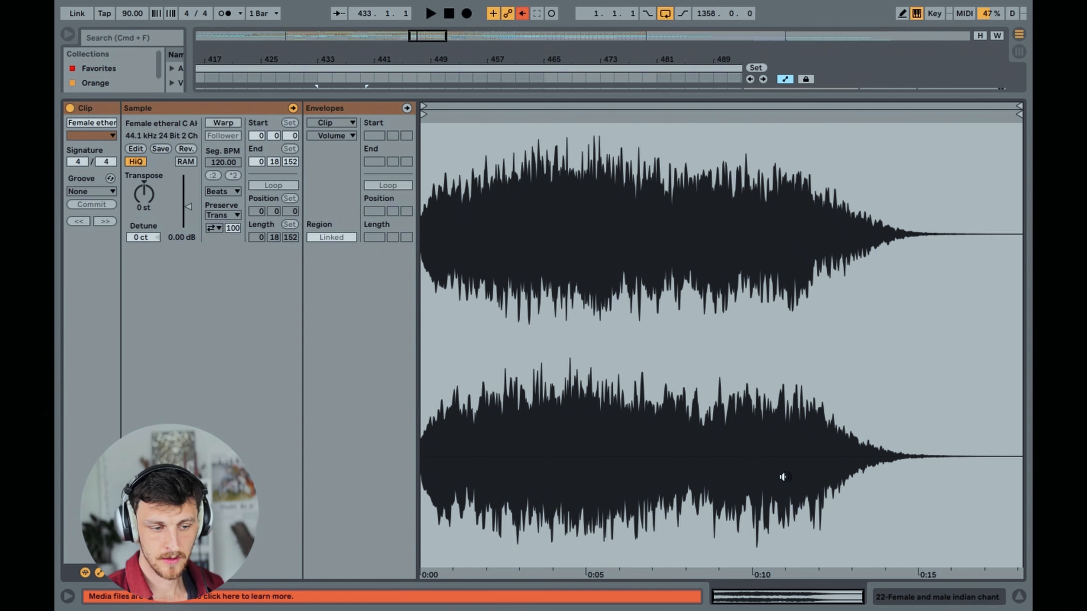
click(1019, 599)
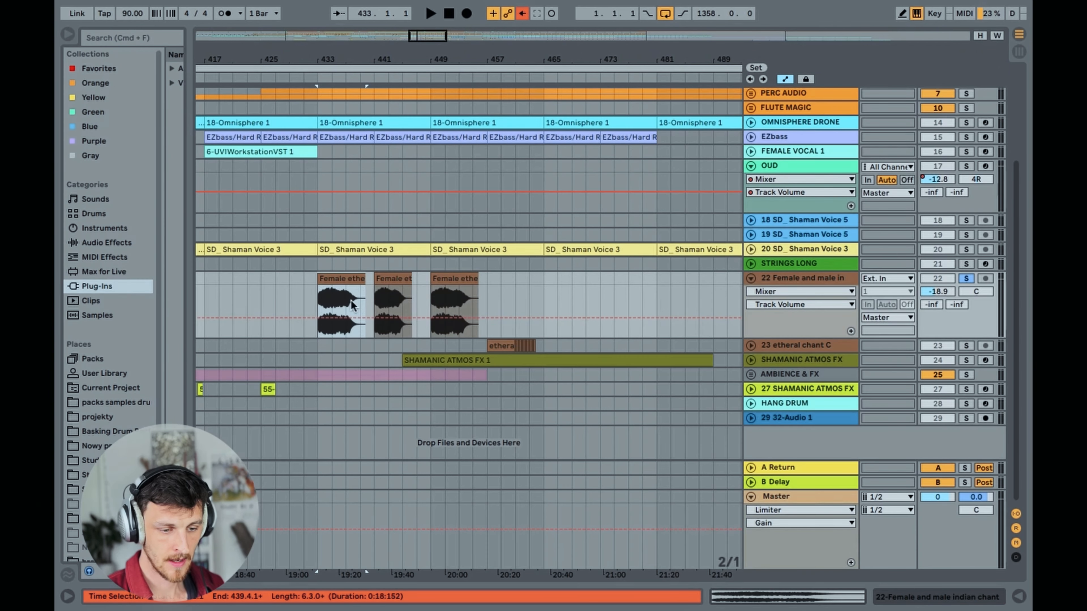
click(314, 299)
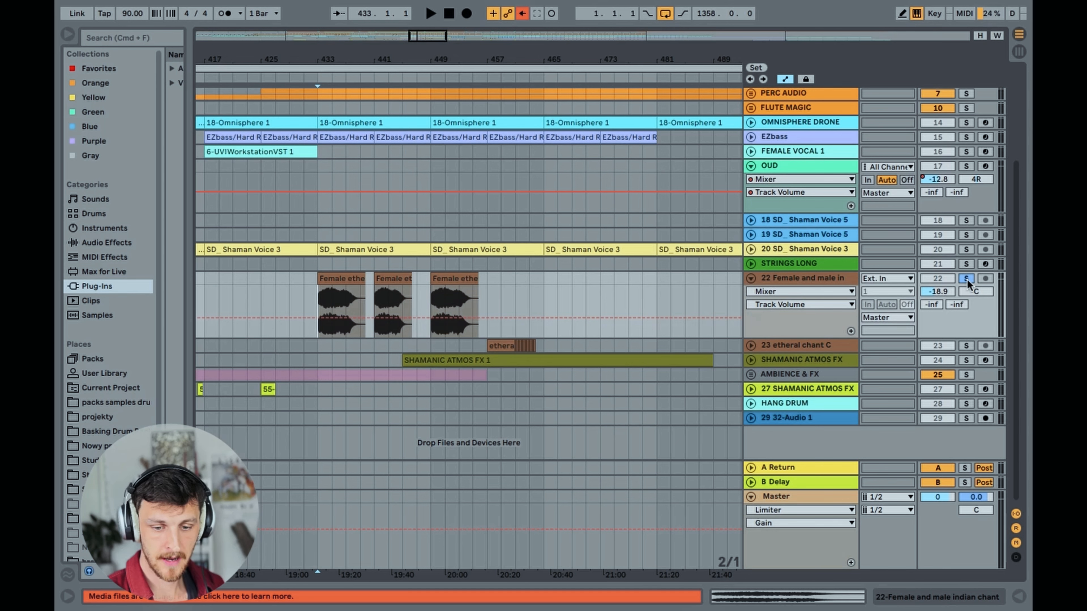
click(966, 279)
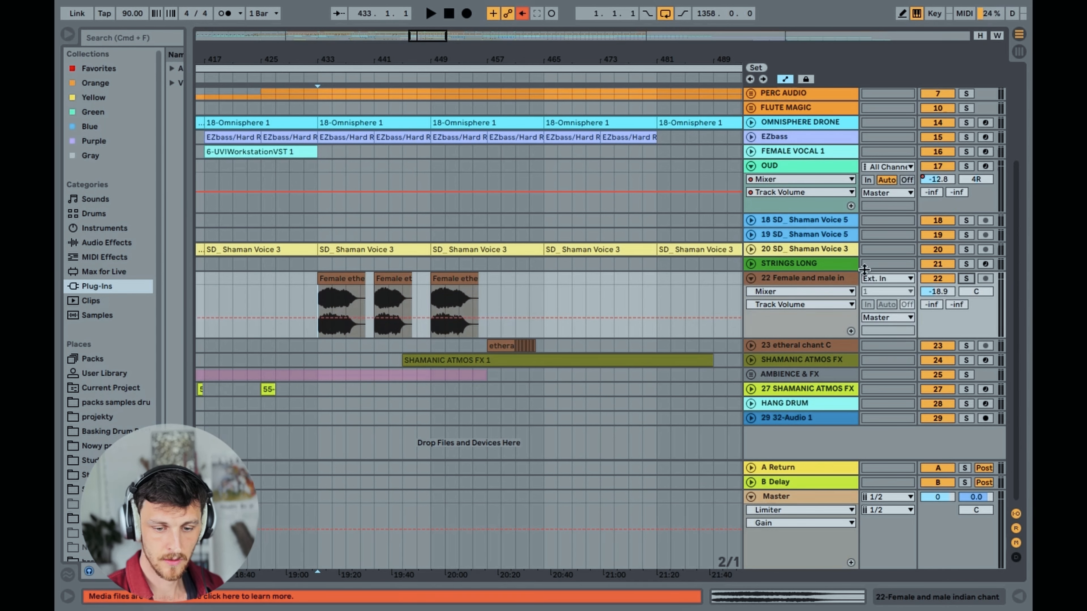
Play the full mix through the track 22 vocal clips from bars 433, 441 and 449, and stop playback
key(space)
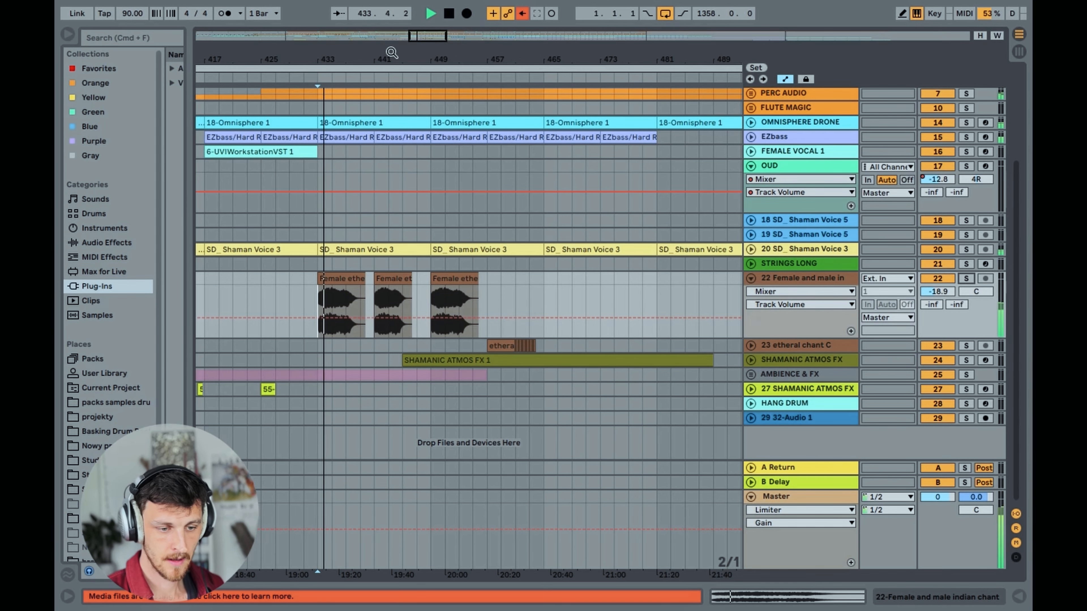
drag(422, 37, 422, 71)
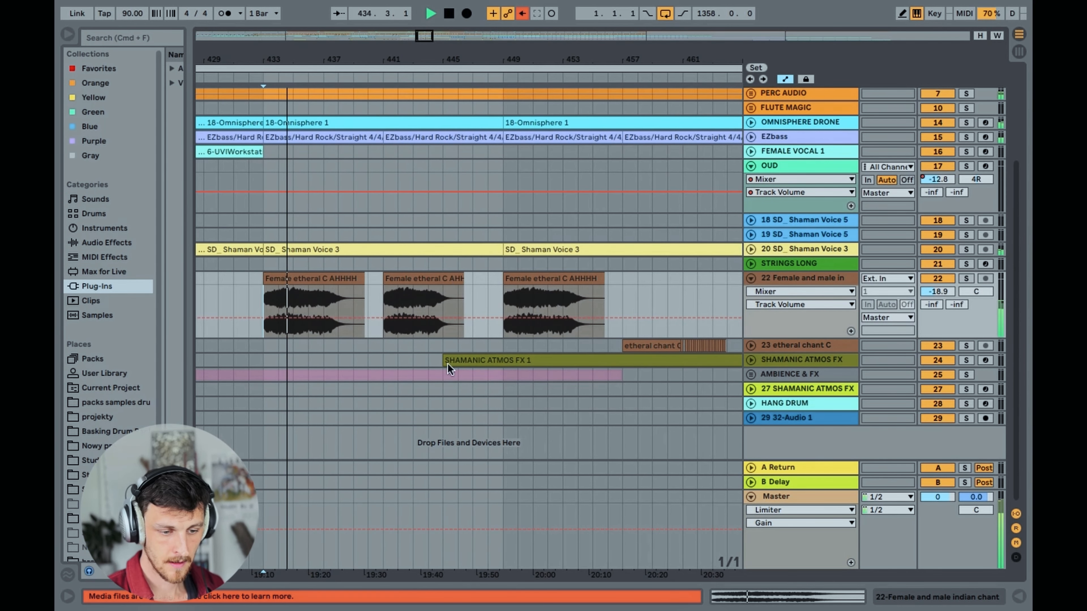
click(384, 300)
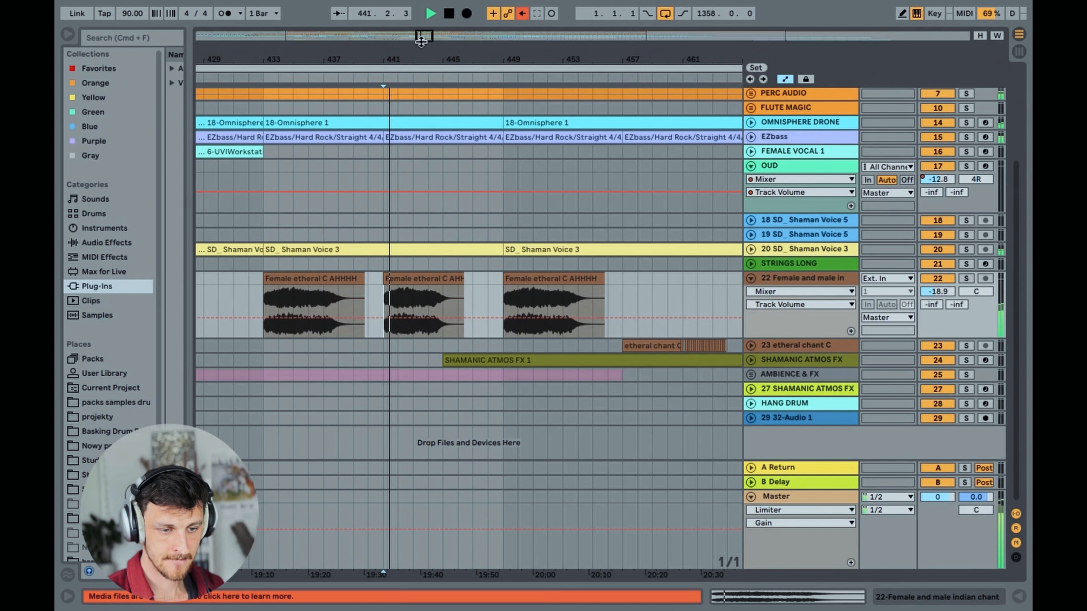
drag(424, 38, 425, 19)
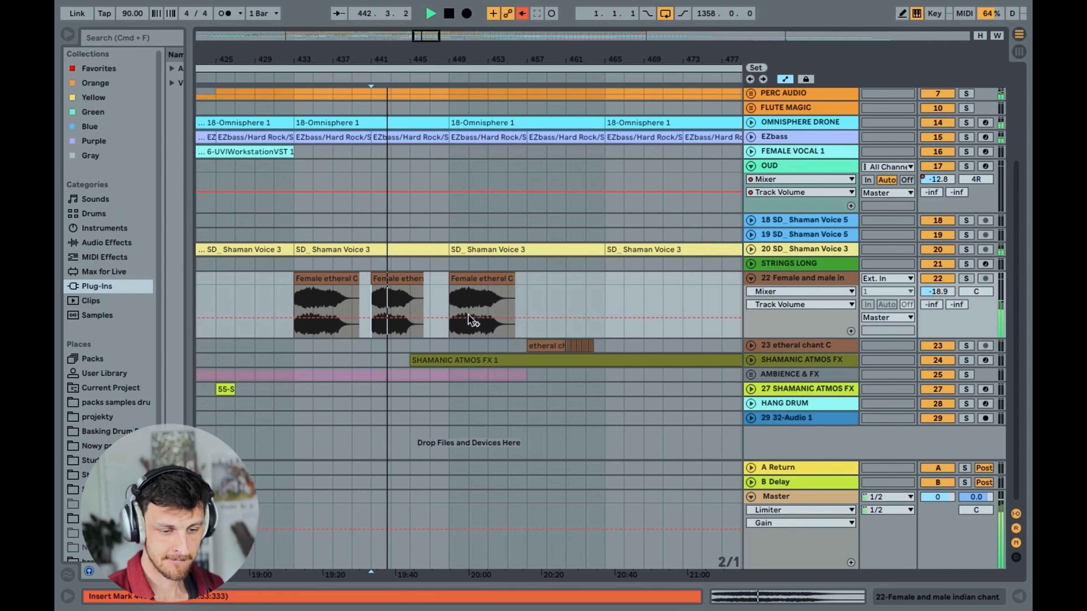
click(451, 299)
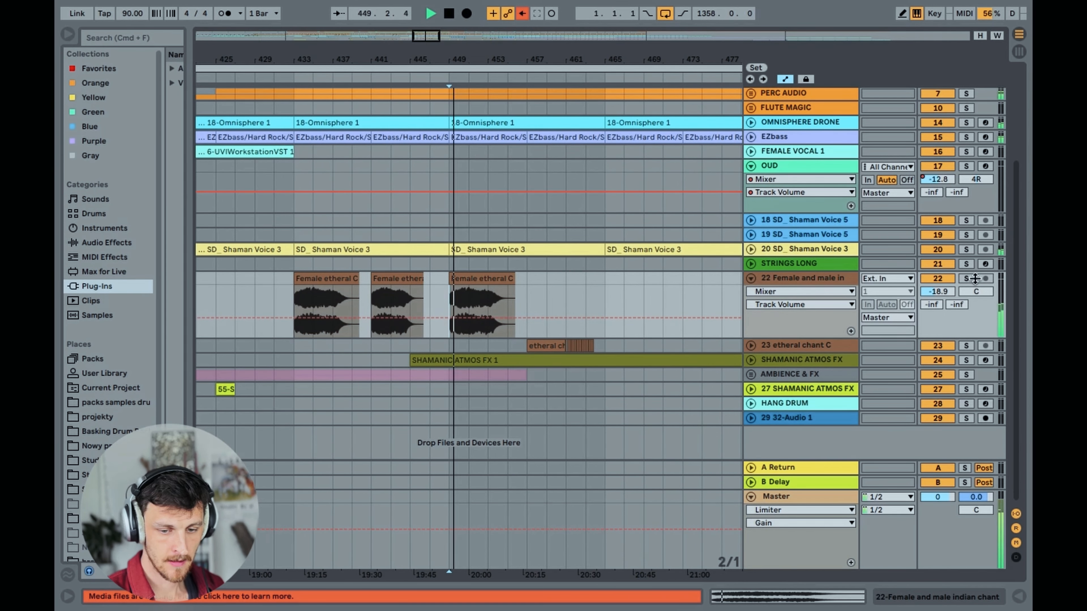
key(space)
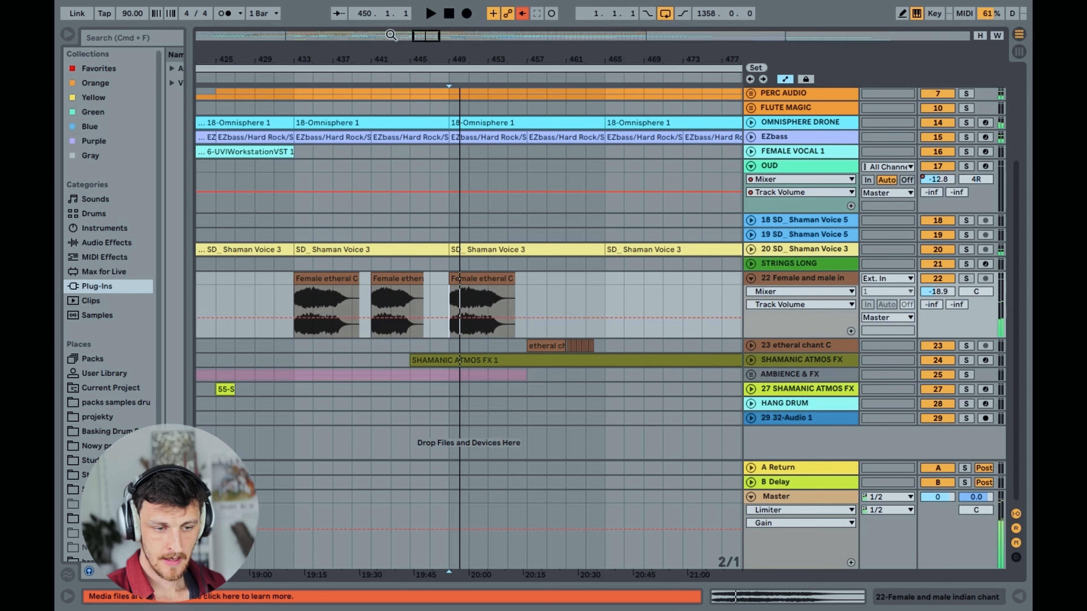
Fold track 22, unfold and solo track 23 etheral chant C, and set the playback start to bar 457
drag(423, 37, 424, 23)
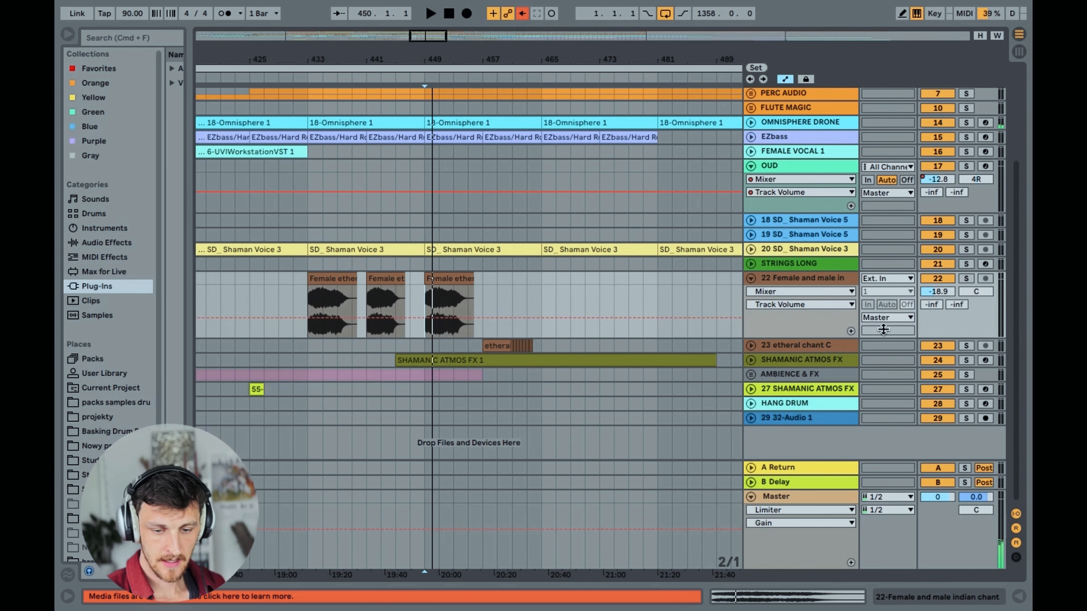
click(774, 352)
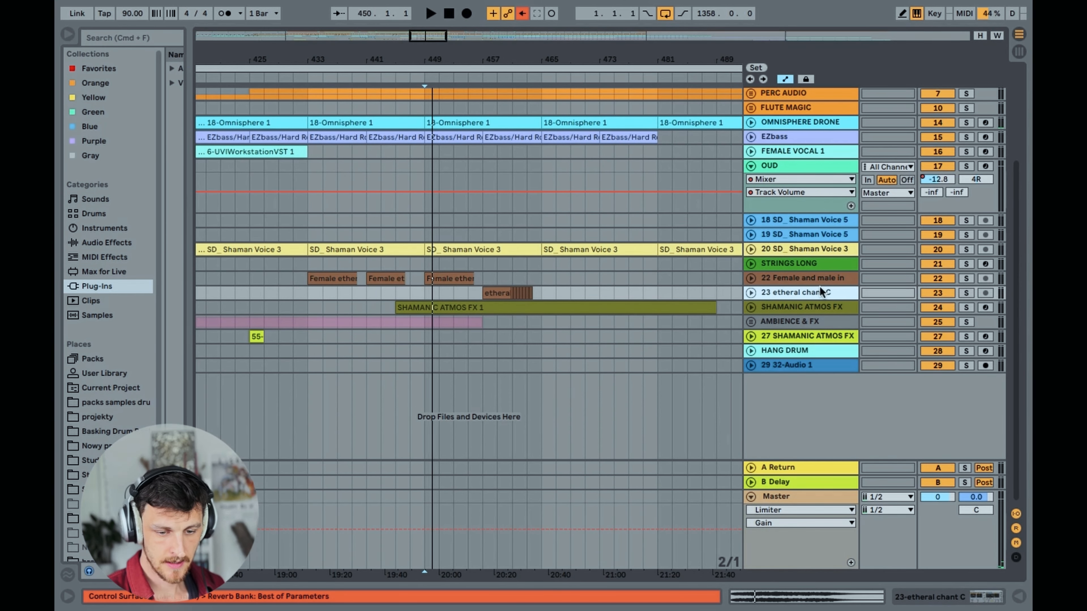
click(751, 293)
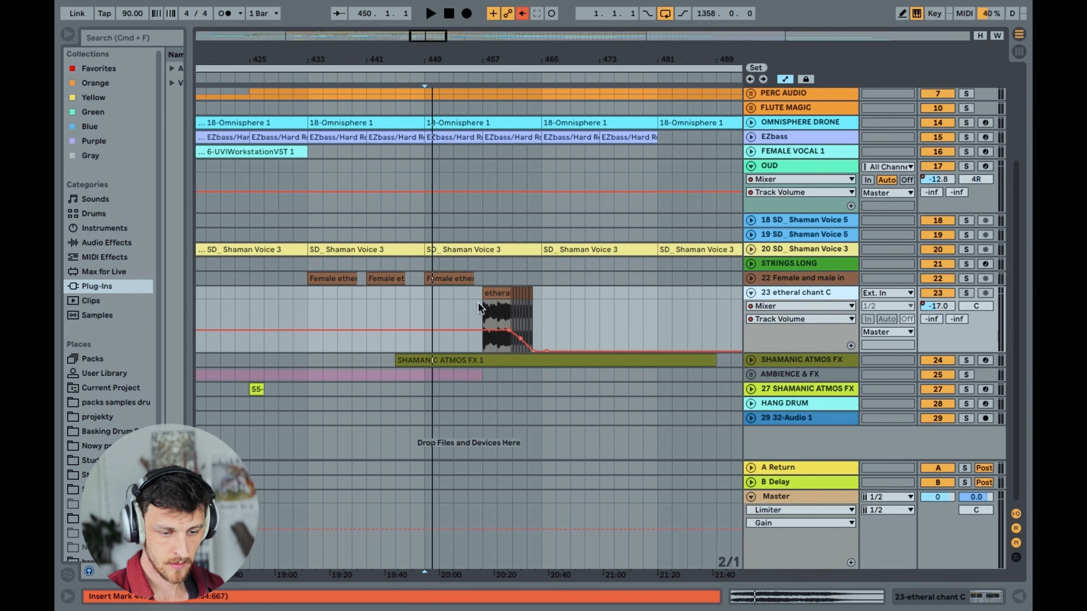
click(484, 318)
key(space)
click(965, 293)
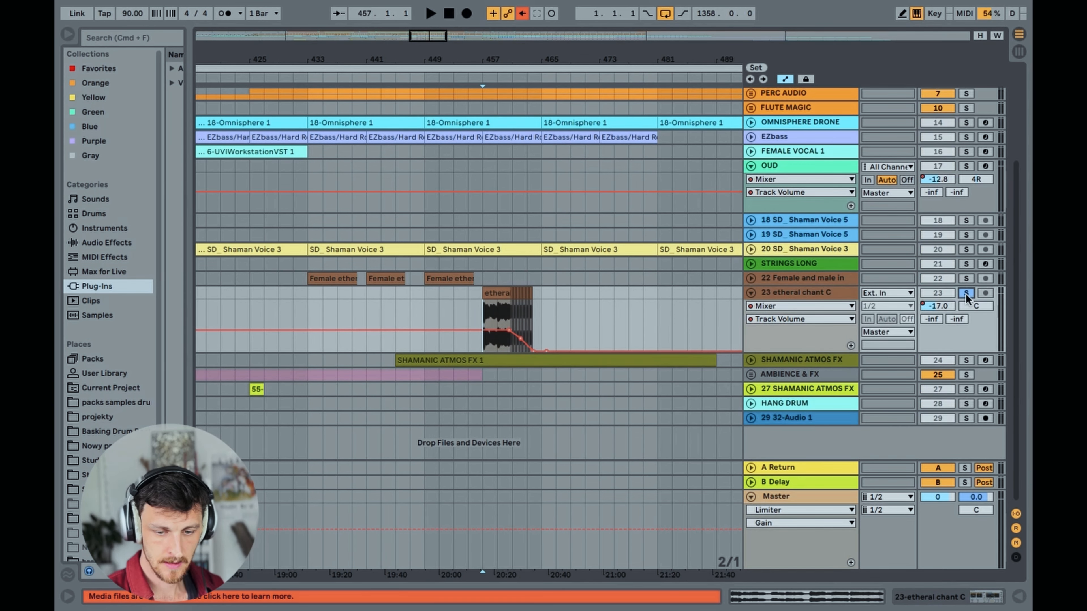
Listen to the soloed etheral chant C clip and its sliced ending from bar 457, and stop playback
drag(412, 33, 417, 53)
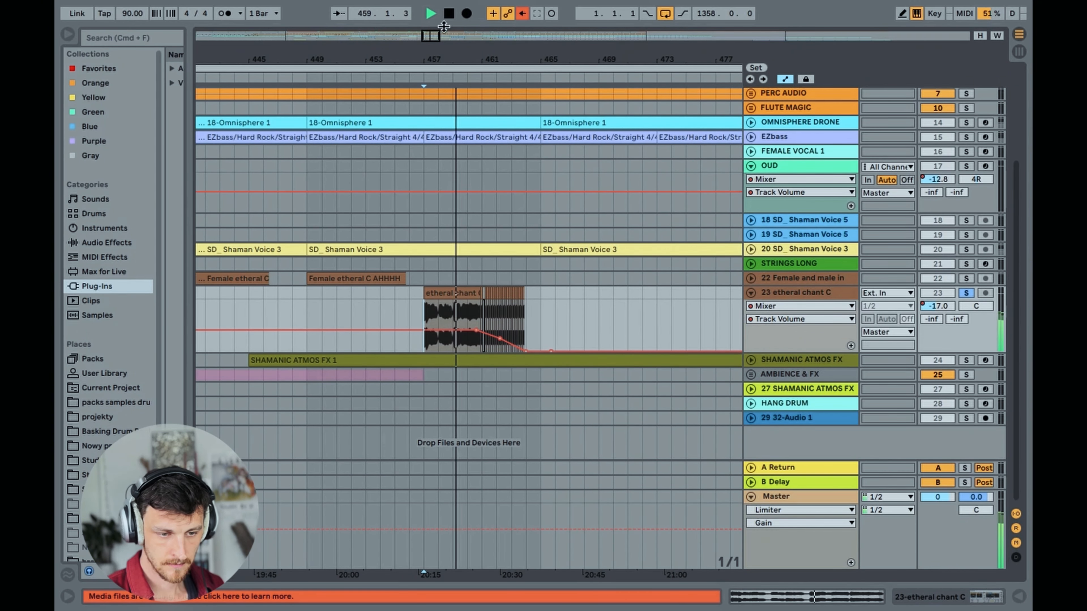
drag(430, 36, 373, 49)
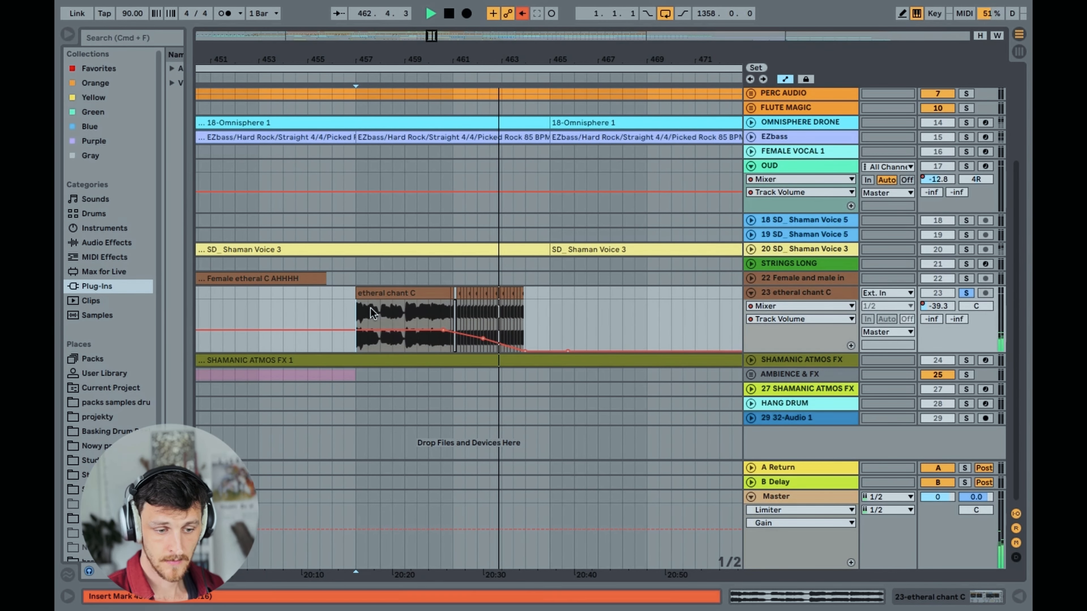
key(space)
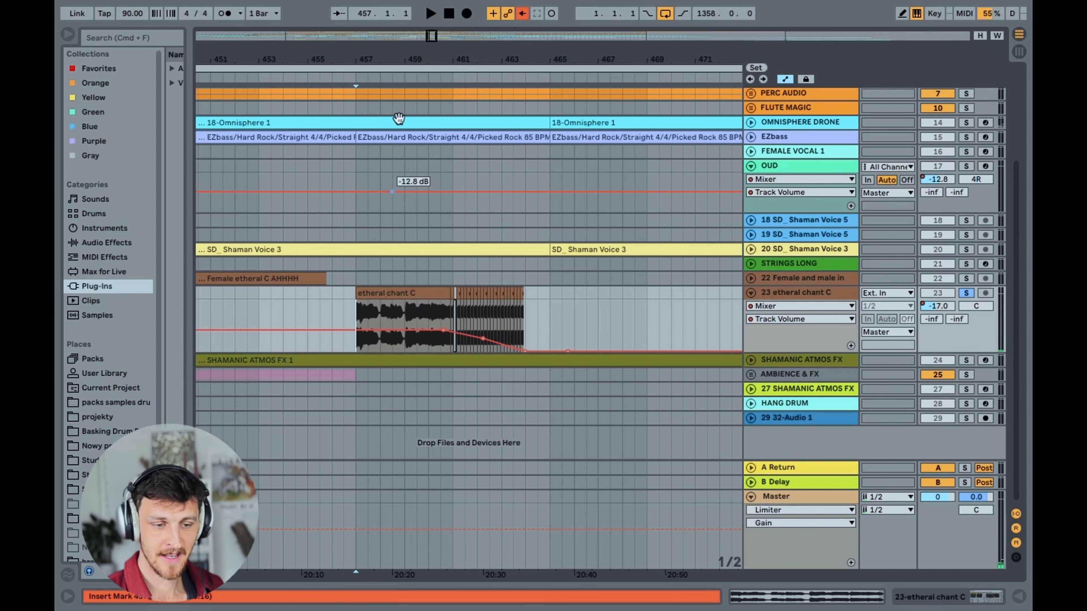
drag(431, 34, 428, 16)
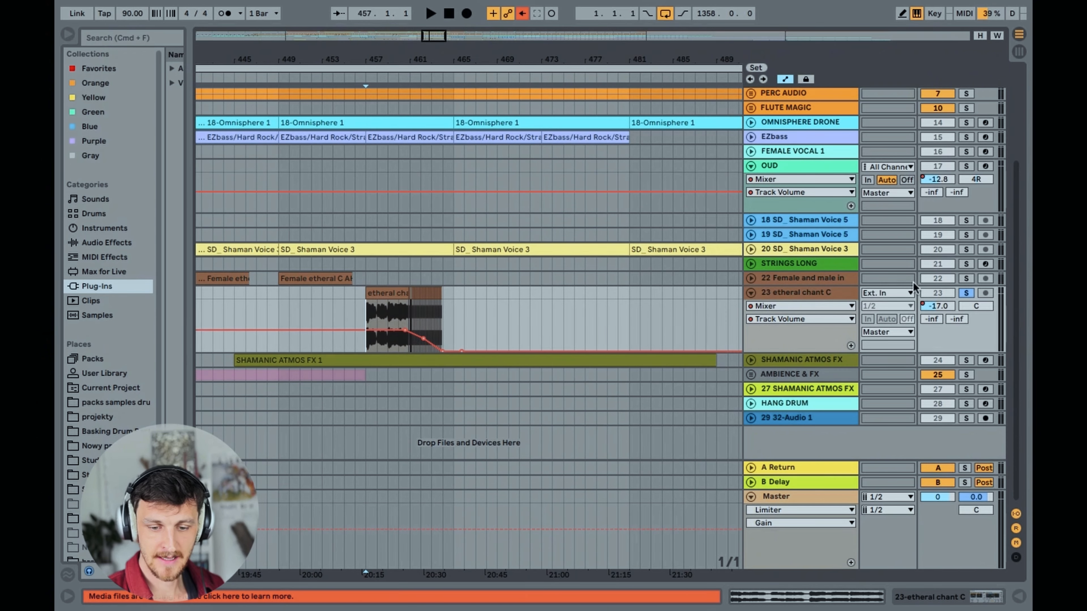
Unsolo track 23 etheral chant C and play the chant within the full mix from bar 457
click(967, 293)
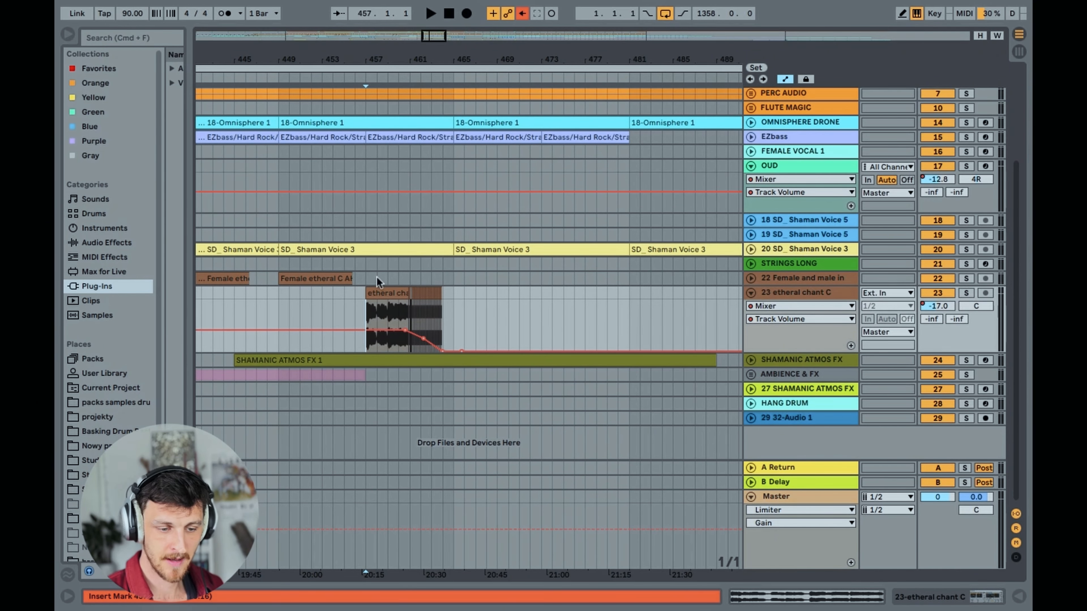
drag(431, 36, 430, 52)
key(space)
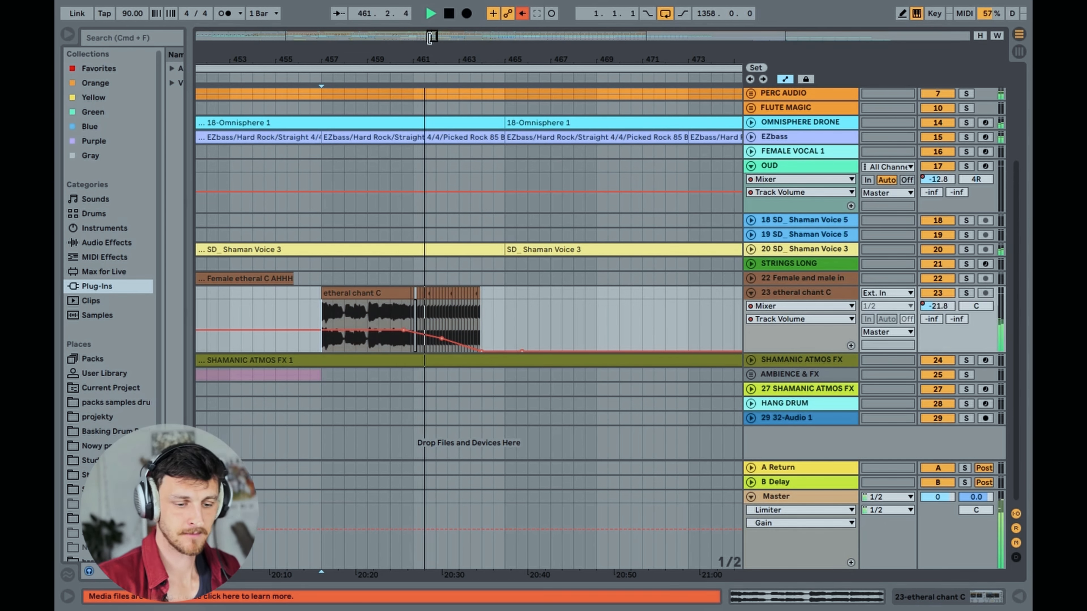
Replace the offline chant slice at bar 461 with a duplicate of the preceding slice and adjust the volume automation point at its end
drag(428, 33, 430, 76)
click(444, 294)
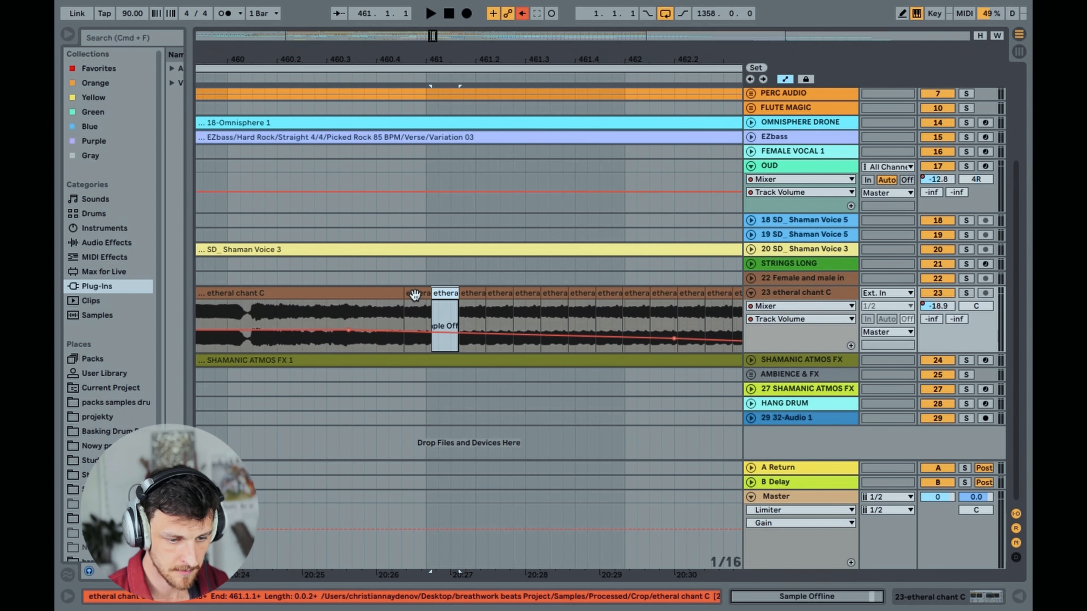
click(416, 295)
key(super+d)
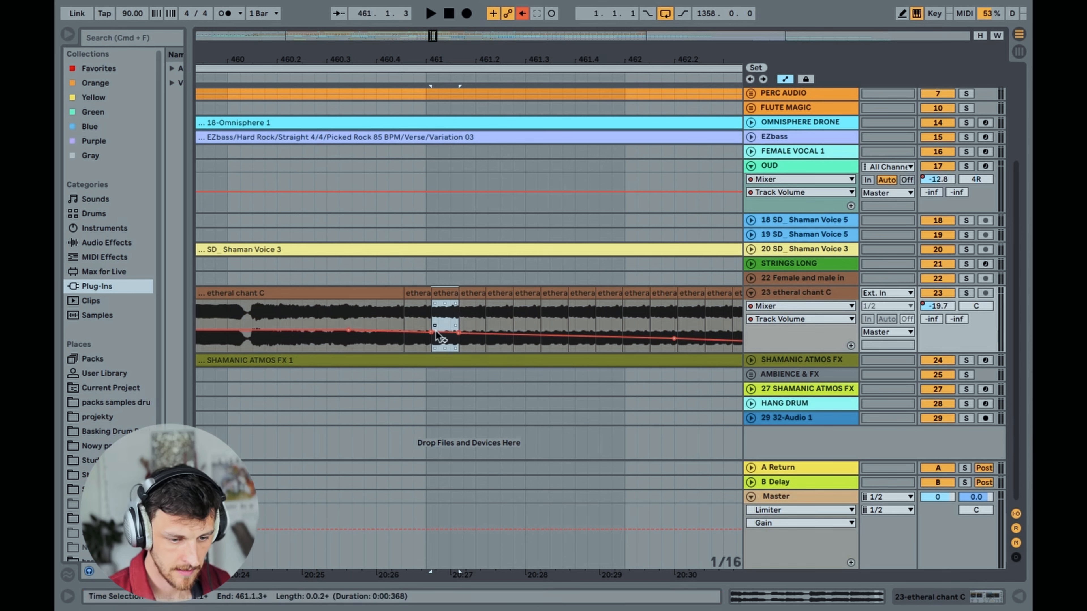
drag(458, 335, 458, 332)
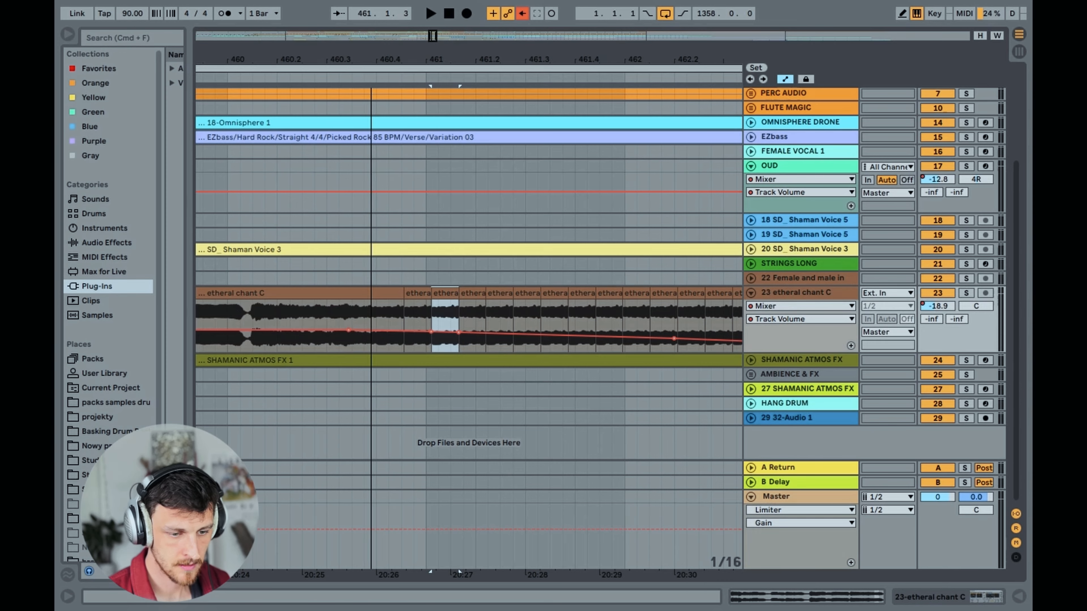
Play the chant and its slices within the full mix from bar 459, and stop playback
drag(371, 59, 433, 16)
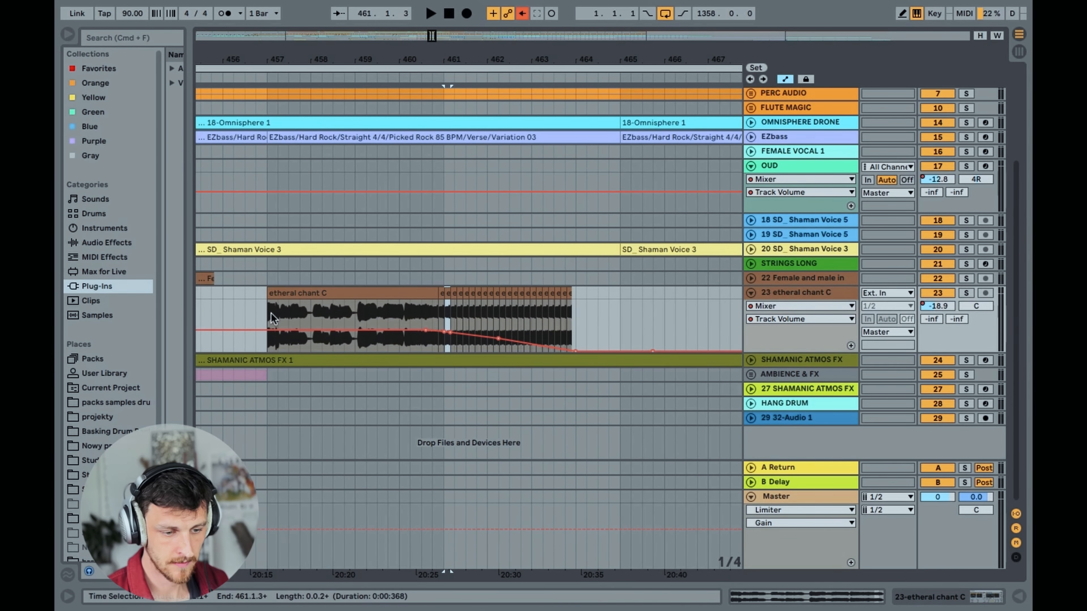
right_click(355, 311)
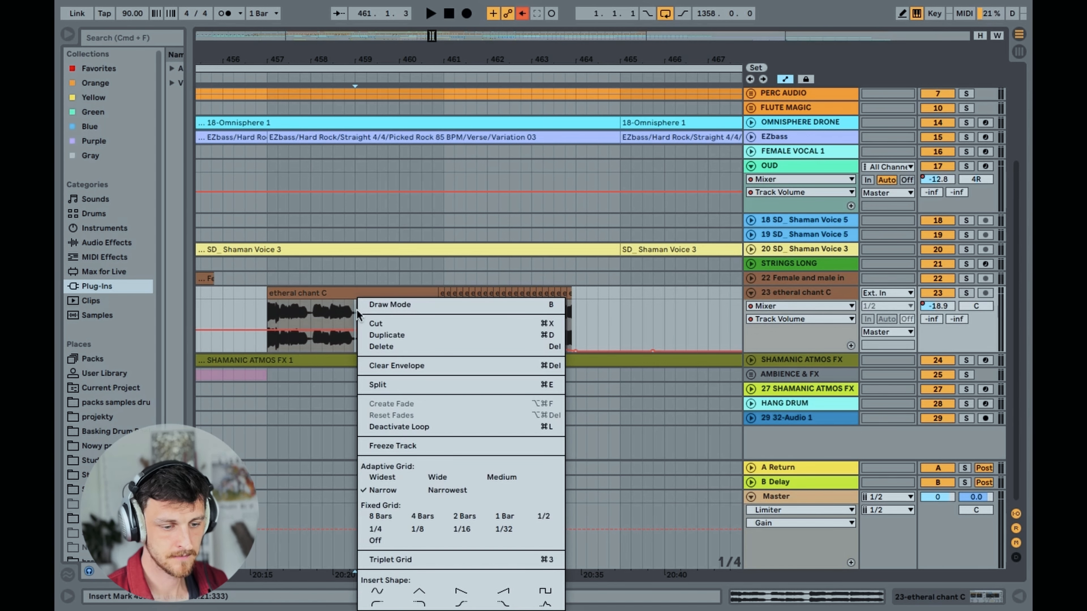
key(Escape)
key(space)
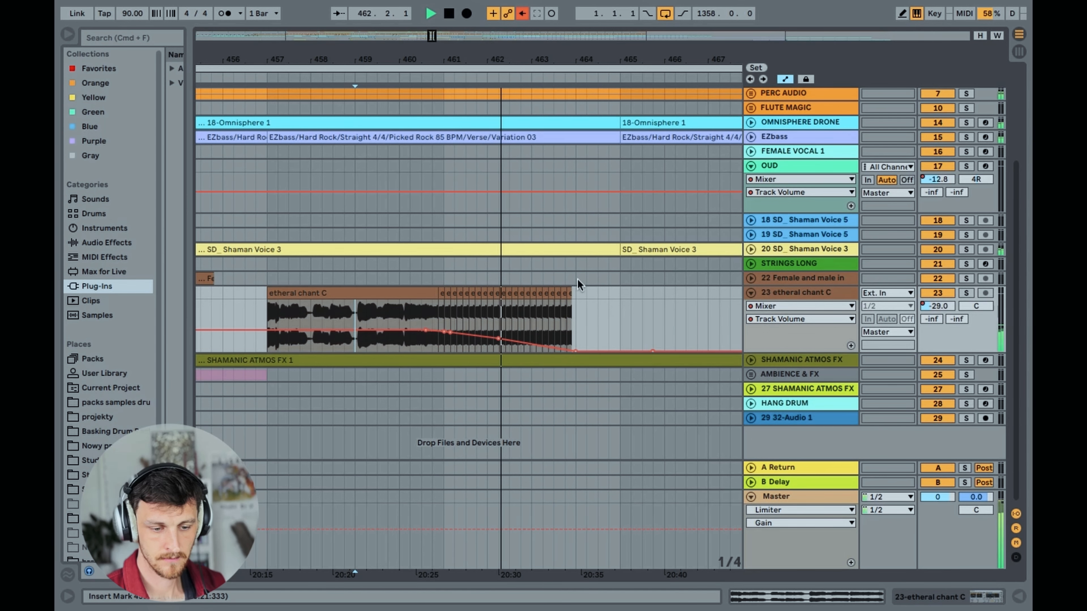
drag(496, 60, 494, 23)
key(space)
Fold track 23, unfold and solo SHAMANIC ATMOS FX, and set the playback start to bar 447
click(751, 293)
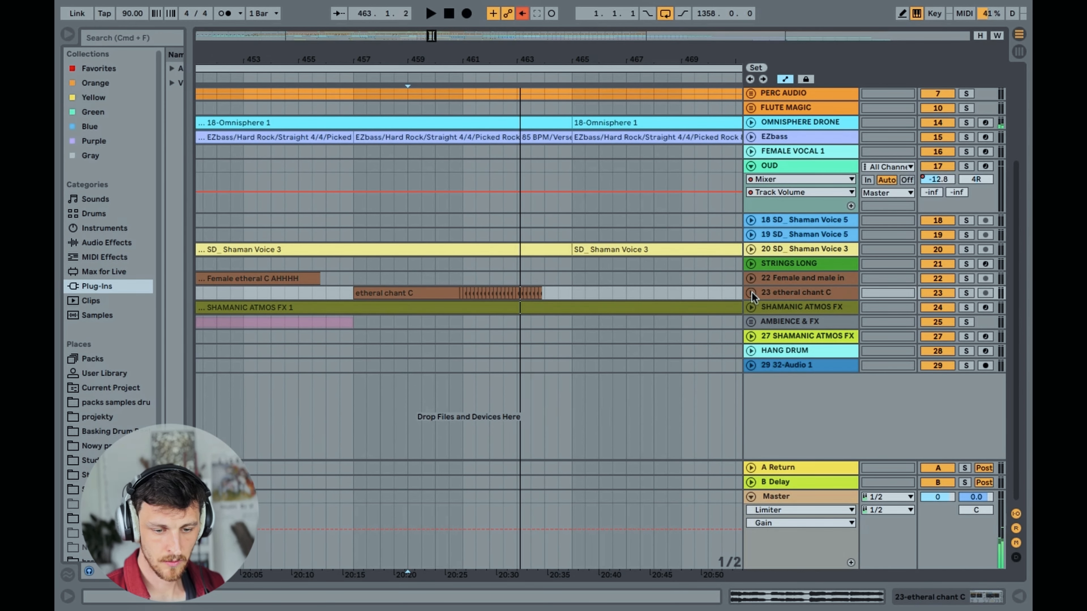
click(751, 307)
mouse_move(430, 38)
mouse_down()
mouse_move(431, 0)
mouse_move(429, 35)
mouse_up()
click(378, 356)
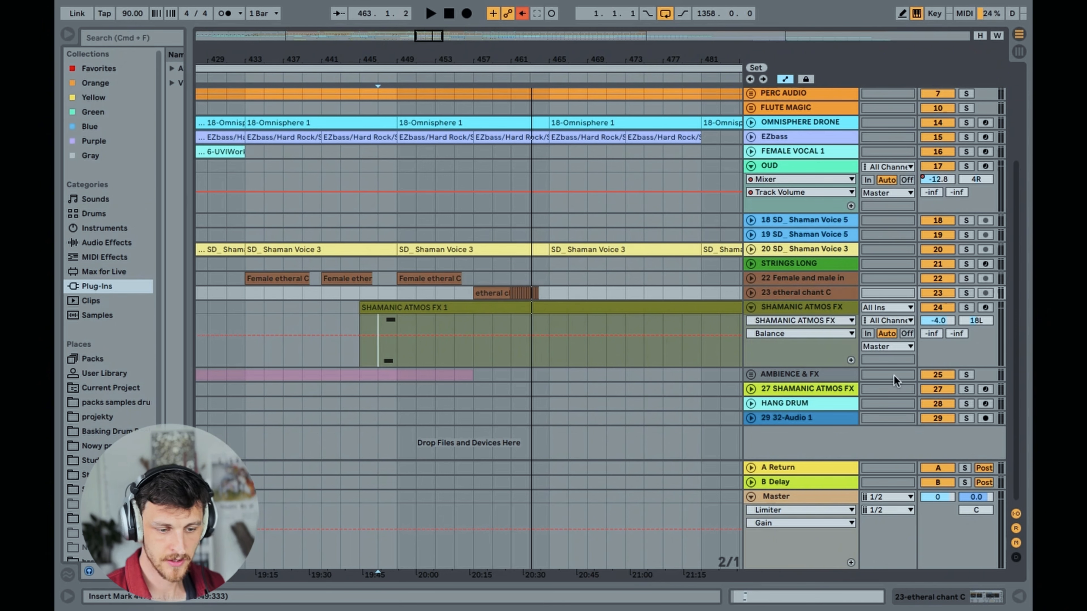
click(967, 308)
Play the soloed SHAMANIC ATMOS FX track from bar 447, select the track and stop playback
key(space)
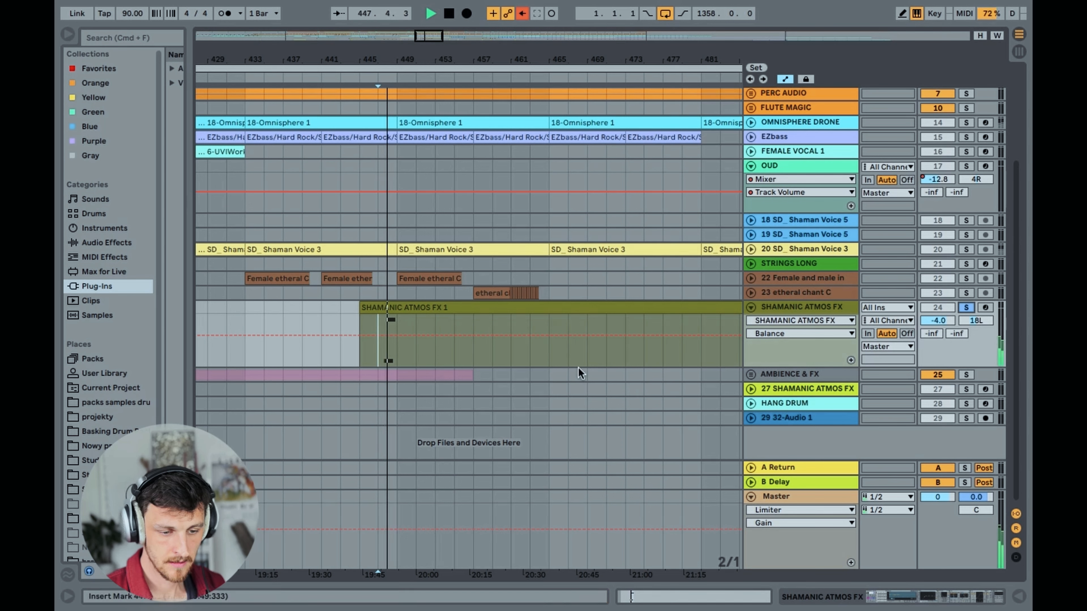
click(829, 308)
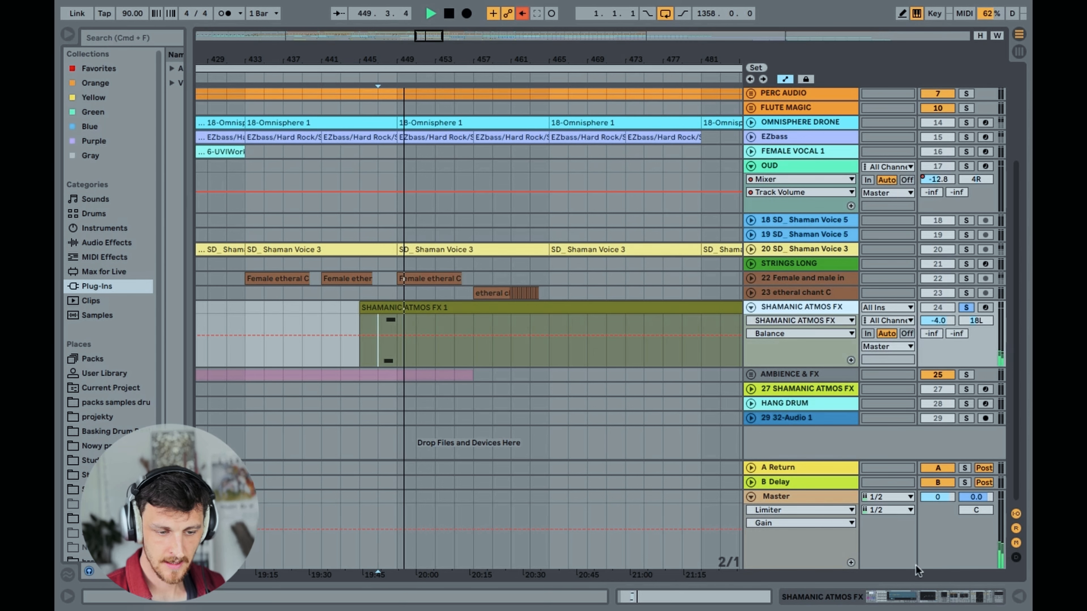
key(space)
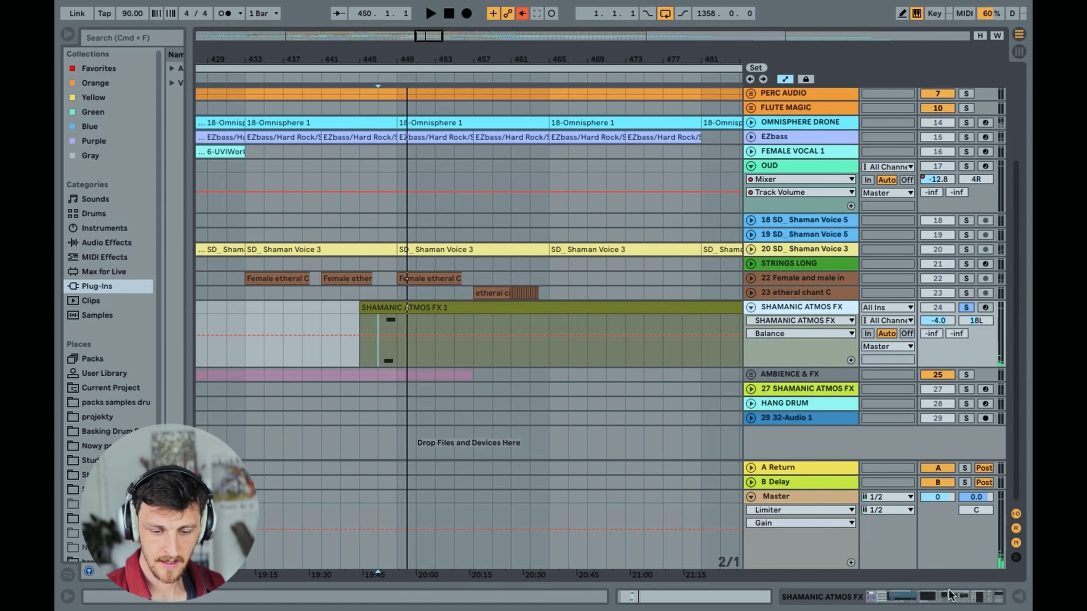
Open the SHAMANIC ATMOS FX device chain and inspect its macros, drum pads, Shell Shaker 1 sample and EQ Eight
click(947, 598)
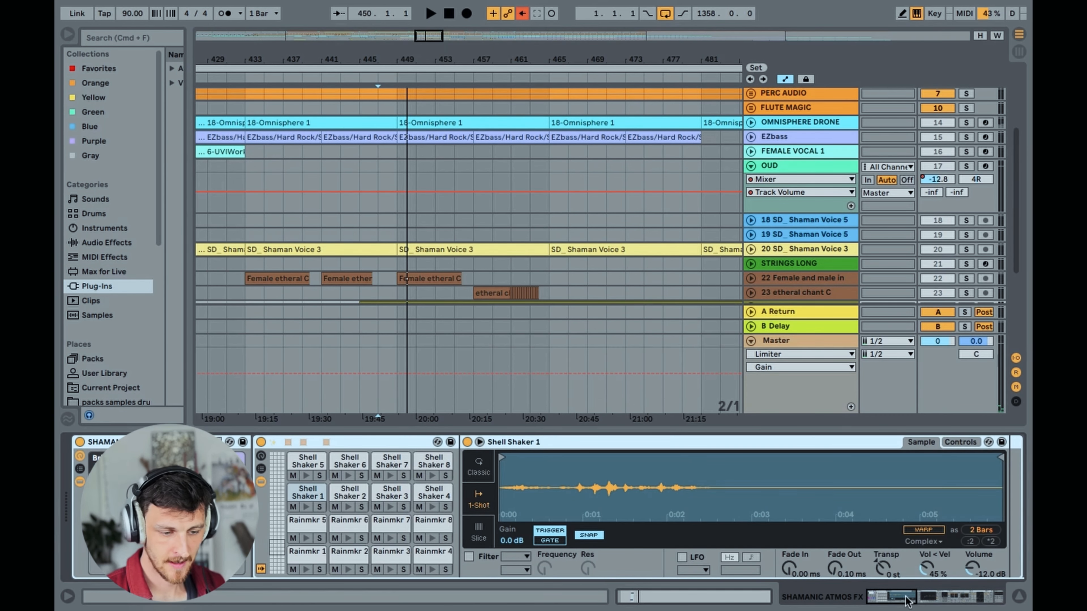
mouse_move(906, 600)
mouse_down()
mouse_move(938, 600)
mouse_move(911, 598)
mouse_up()
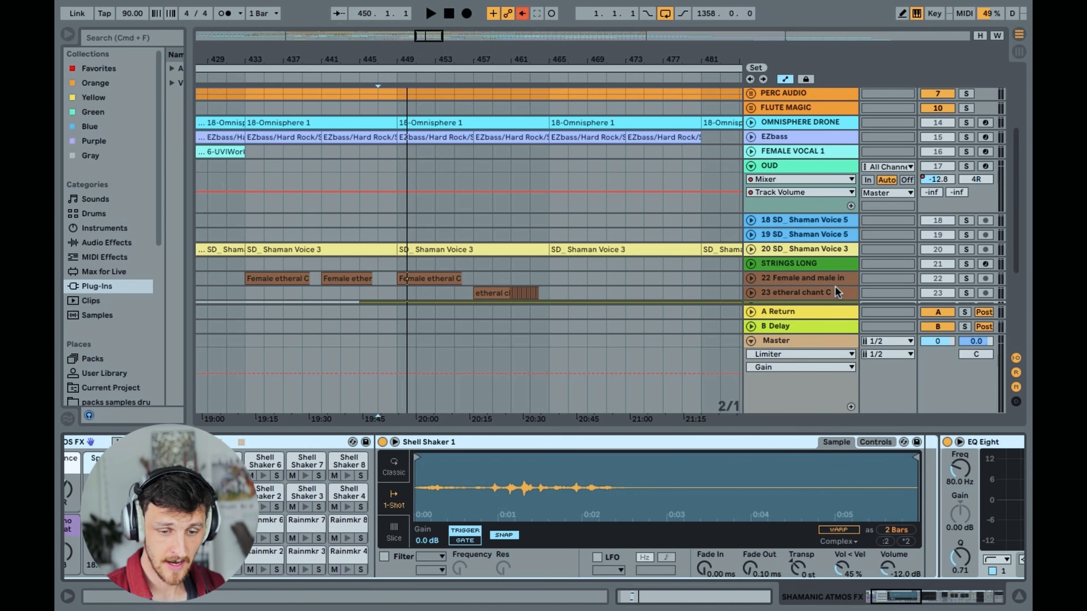
scroll(836, 292, down, 7)
scroll(827, 268, up, 1)
click(804, 164)
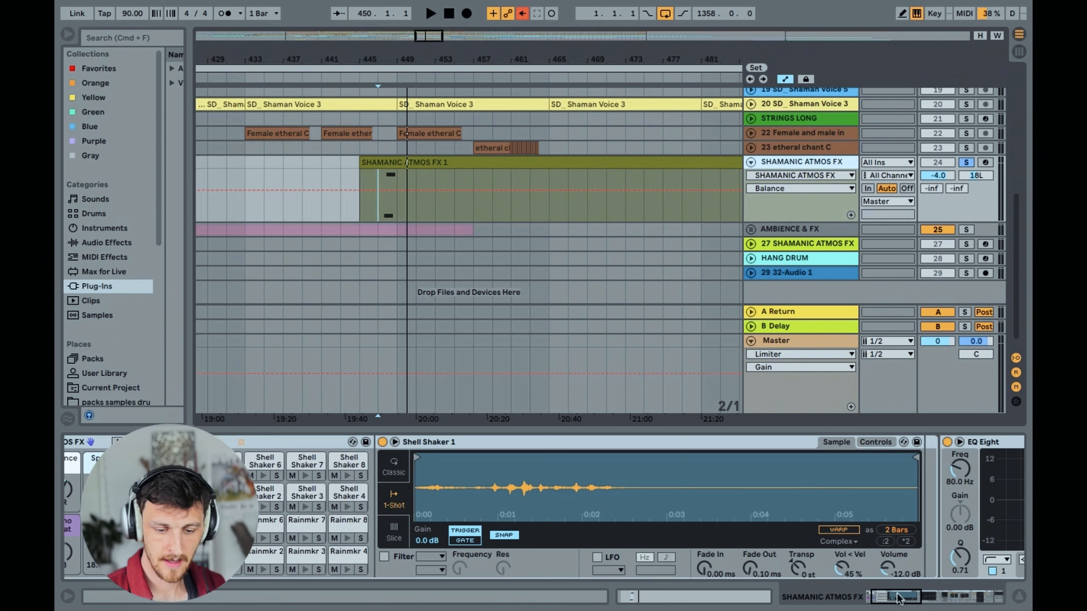
drag(898, 599, 894, 598)
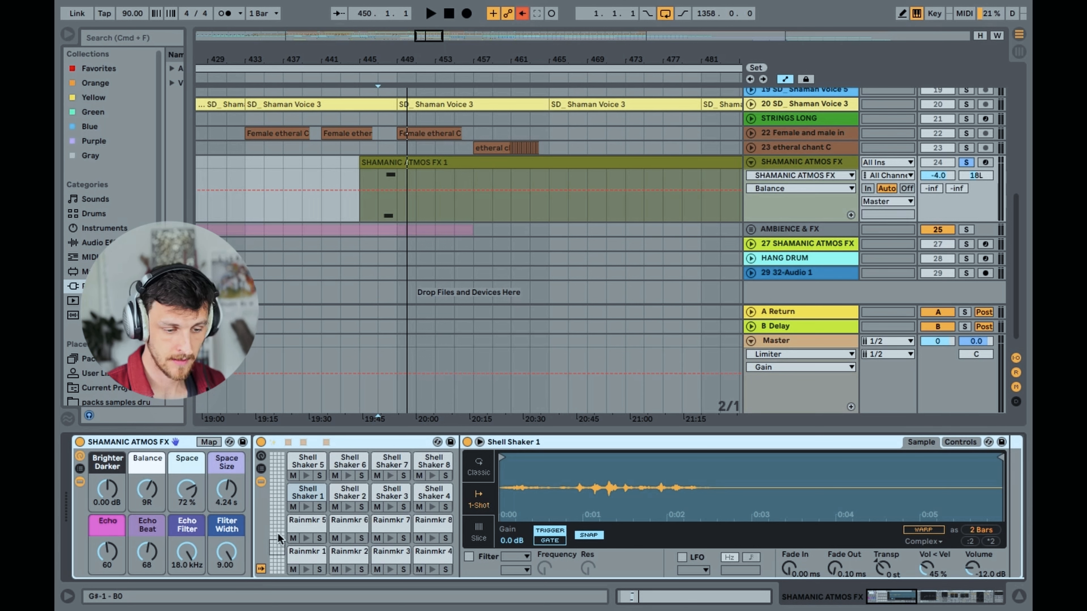
Browse the drum rack's pad banks and audition the BIG SHAKE 1 and Rainmkr 6 pads
drag(277, 533, 276, 507)
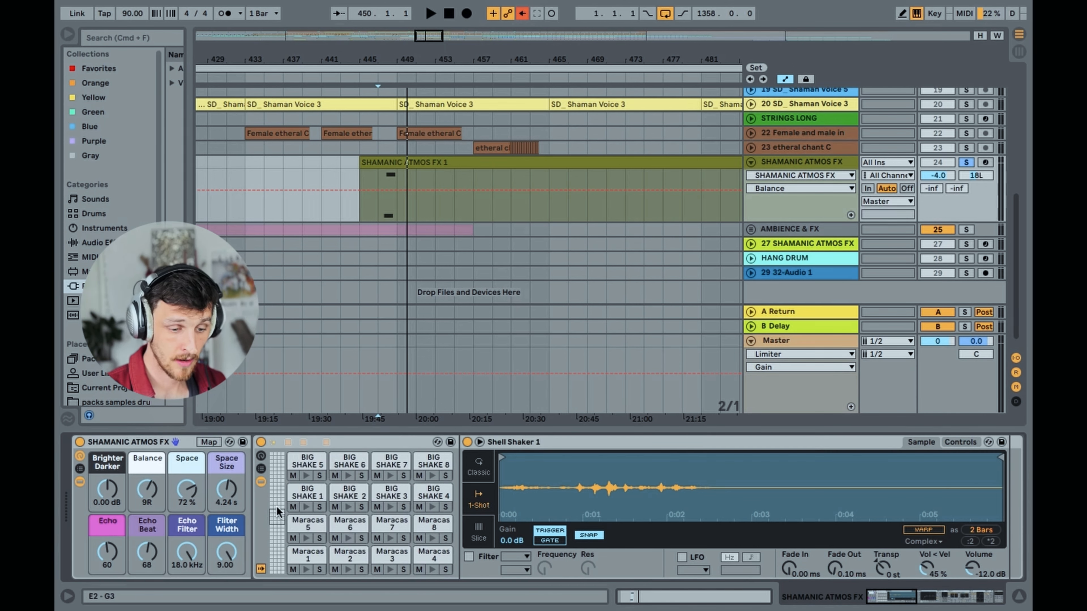
click(308, 507)
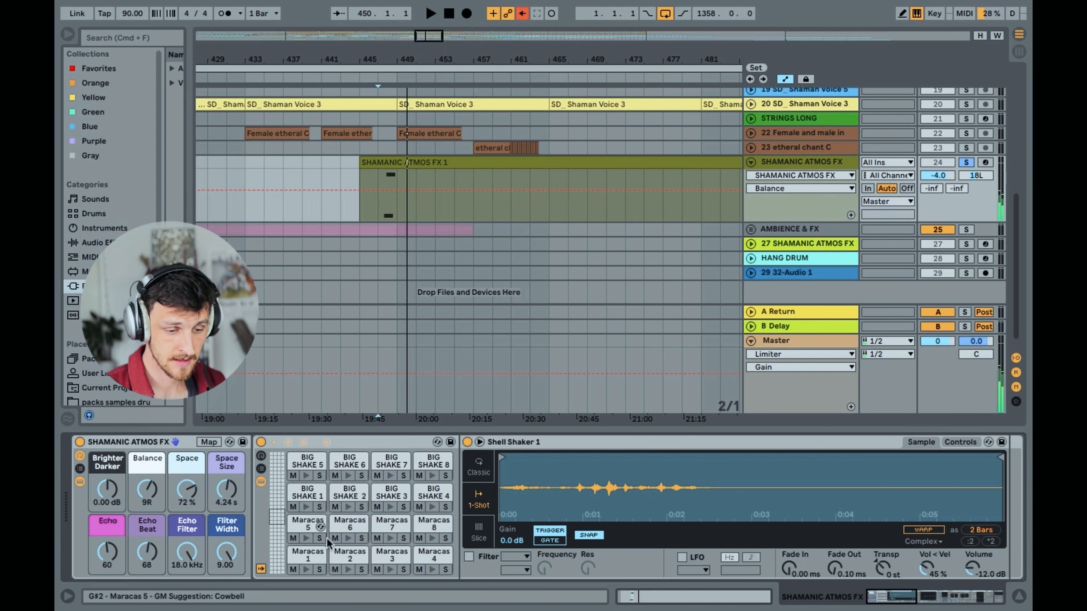
click(275, 546)
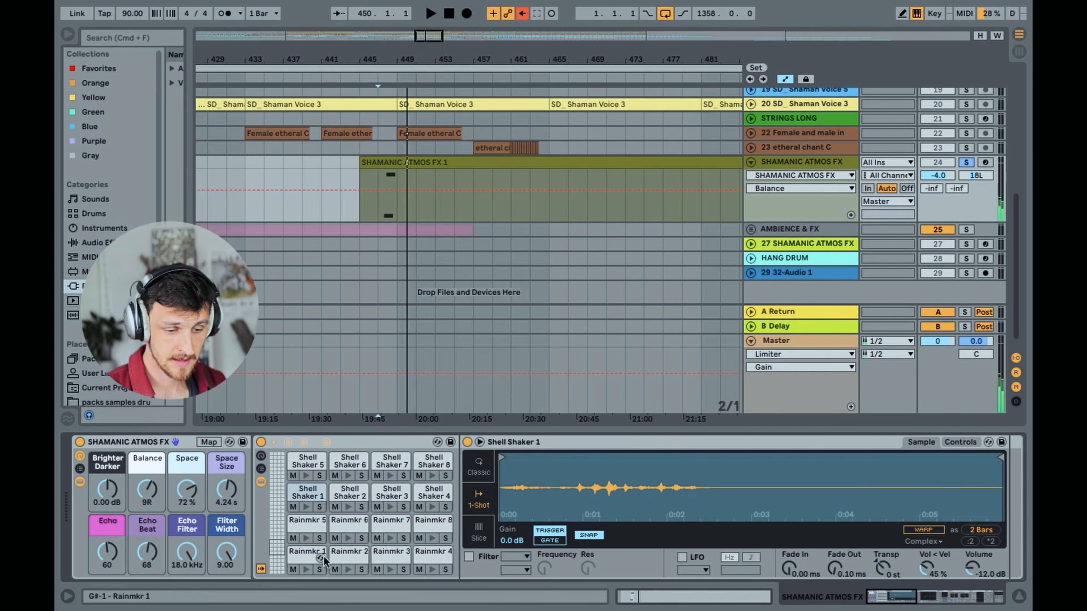
click(349, 537)
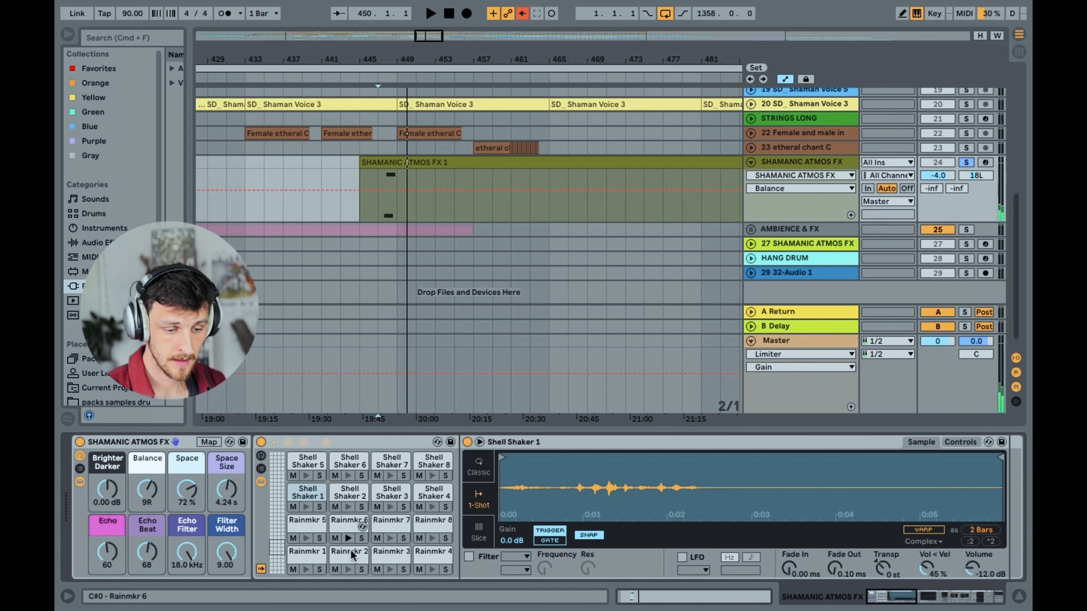
Browse the drum rack's ocarina and bird atmosphere pad banks and unsolo the SHAMANIC ATMOS FX track
click(281, 494)
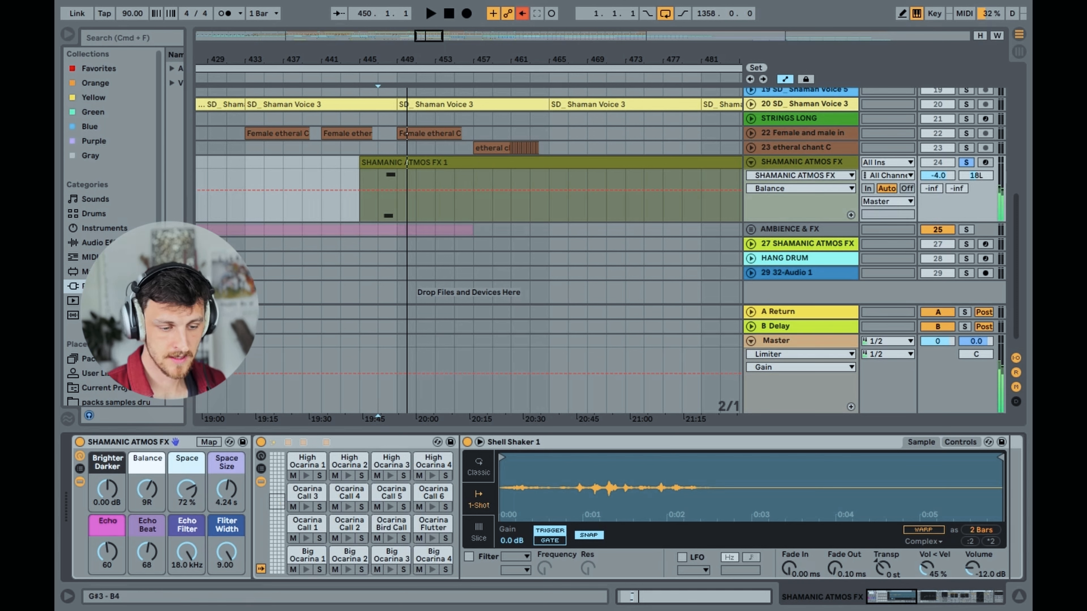
scroll(295, 502, up, 4)
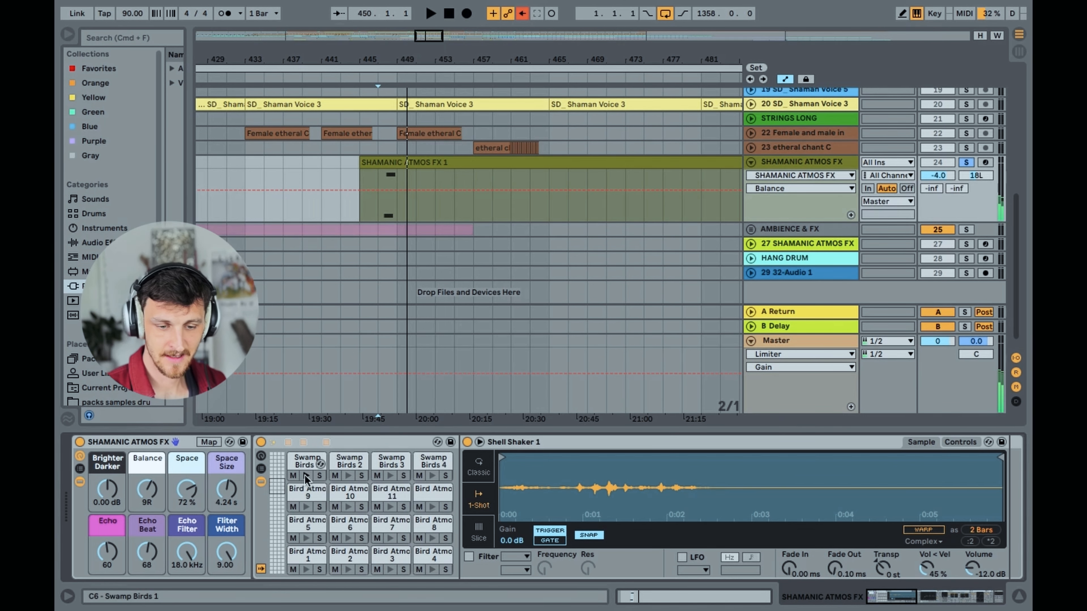
drag(421, 33, 445, 60)
click(967, 164)
Unfold the AMBIENCE & FX group and play its TRIBAL AMBIENCE track soloed from bar 385
click(751, 230)
scroll(458, 244, down, 3)
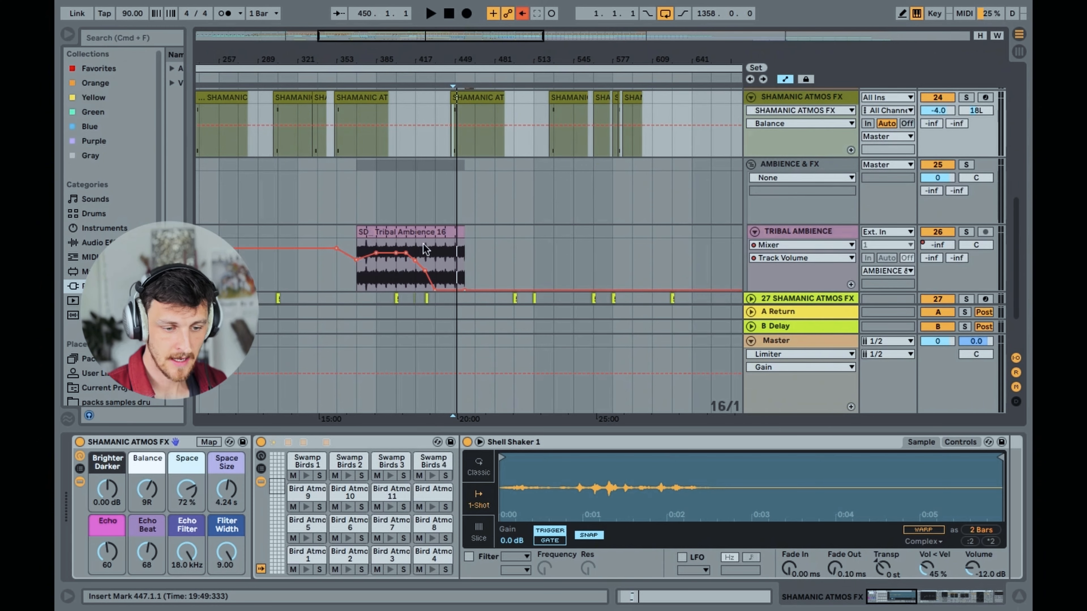
click(376, 277)
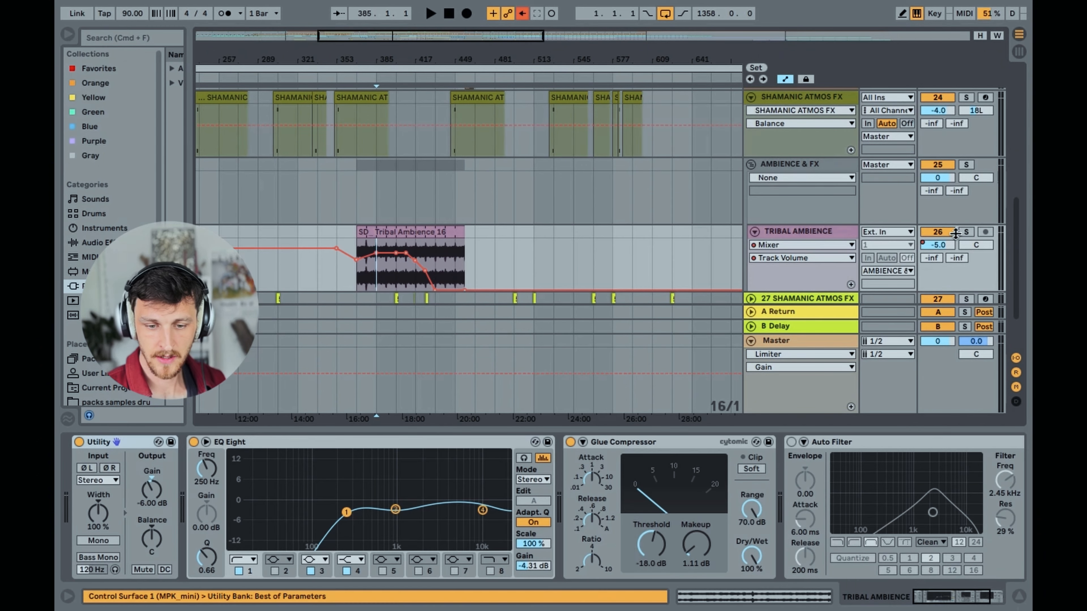
click(966, 232)
key(space)
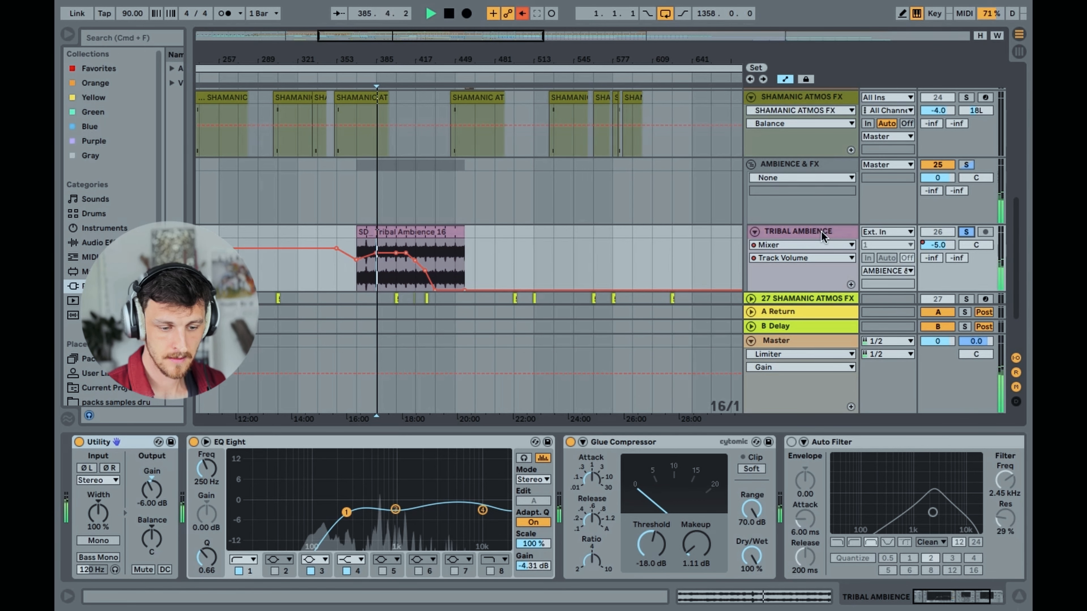
click(817, 232)
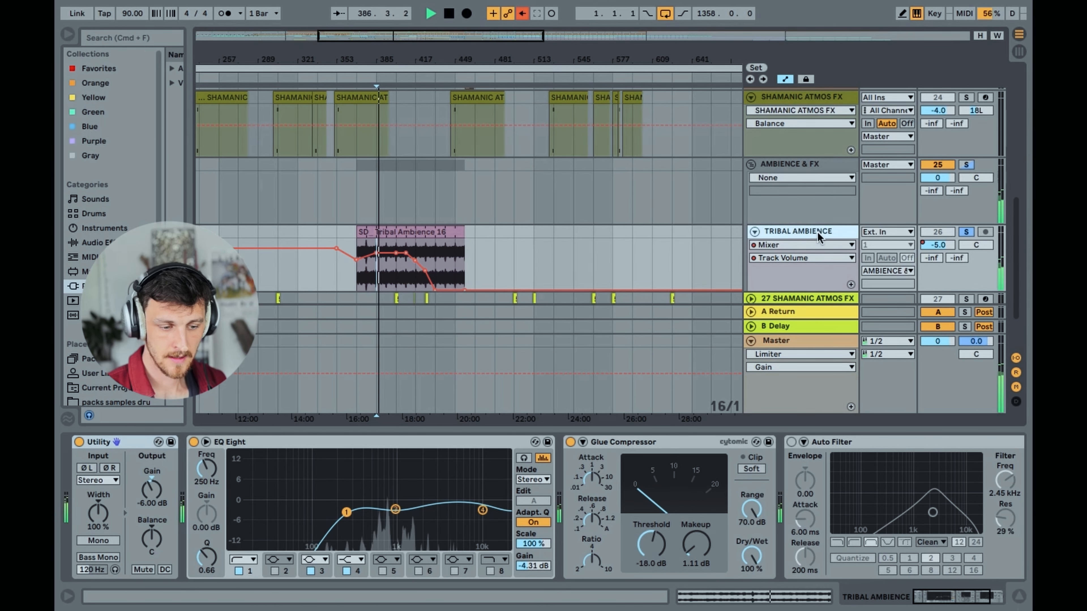
Review the AMBIENCE & FX group and the TRIBAL AMBIENCE track's device chain
scroll(788, 239, down, 1)
scroll(789, 239, down, 1)
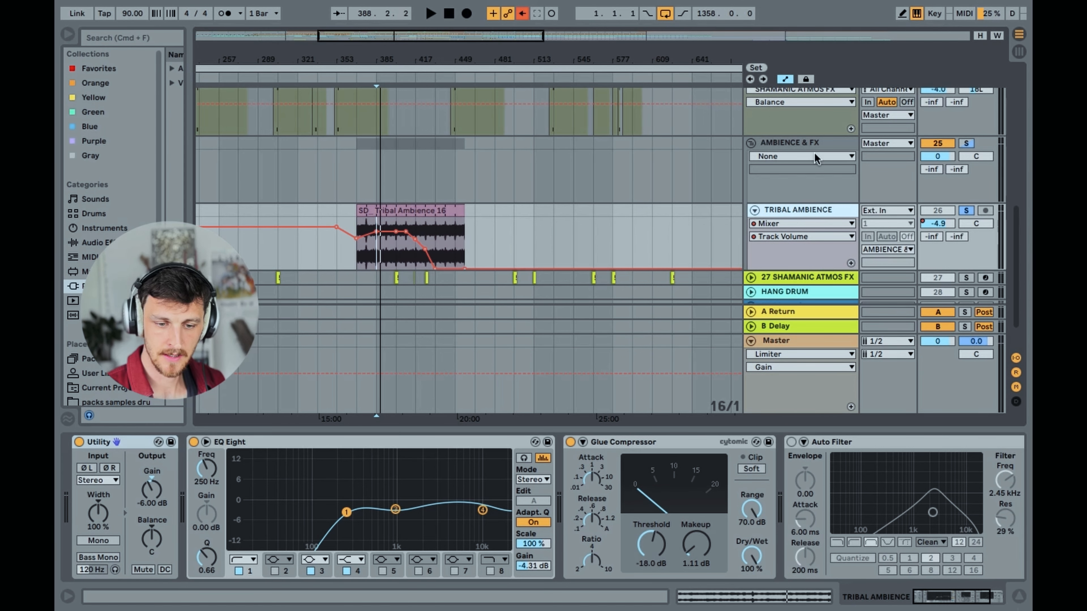
click(799, 137)
click(797, 213)
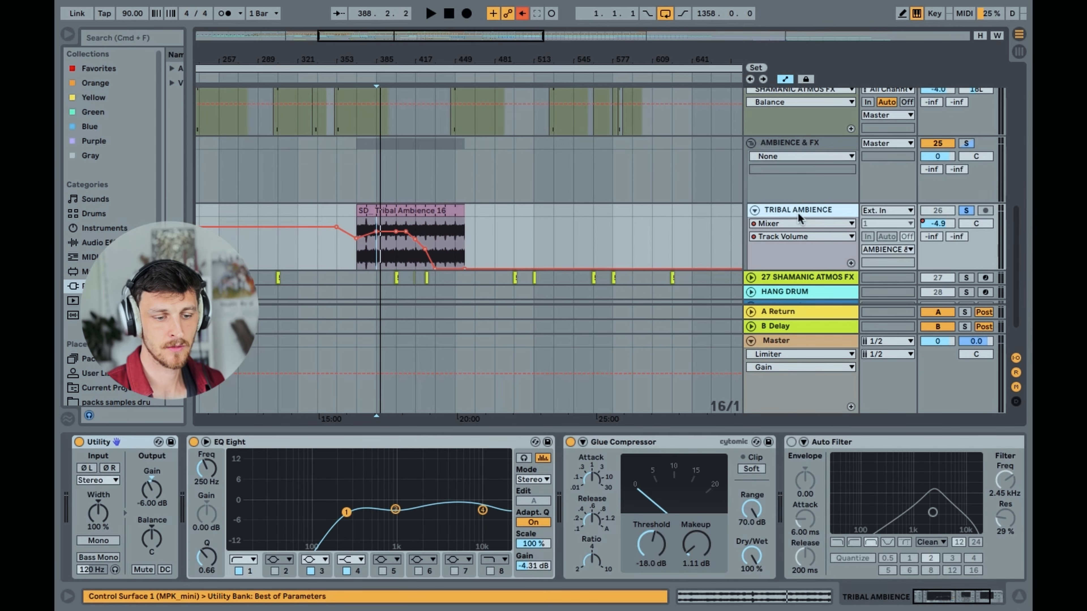
Replay the soloed TRIBAL AMBIENCE track from bar 385 and stop playback
key(space)
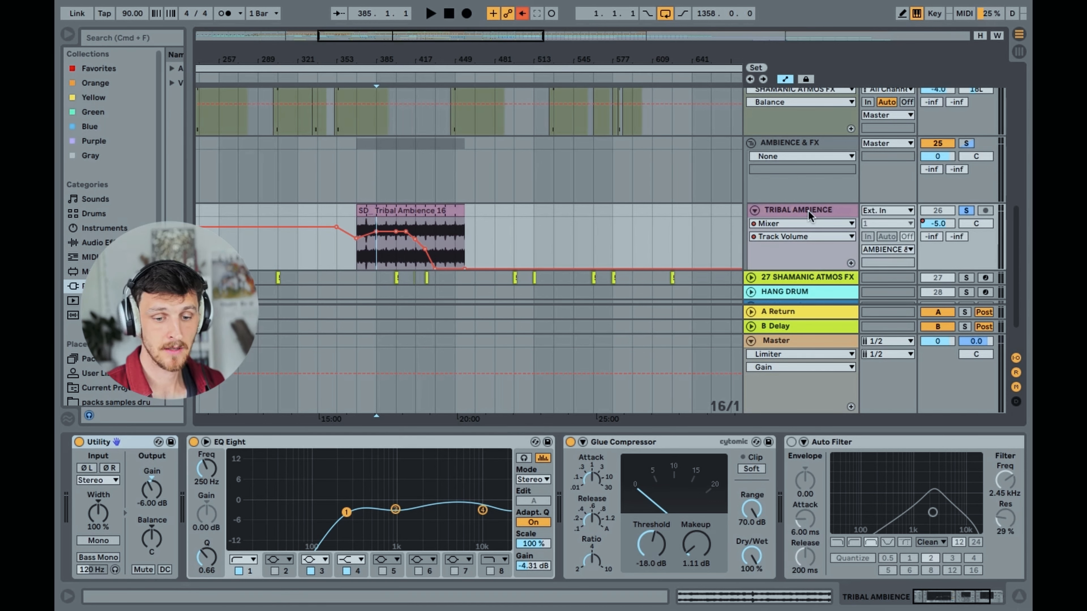
click(398, 253)
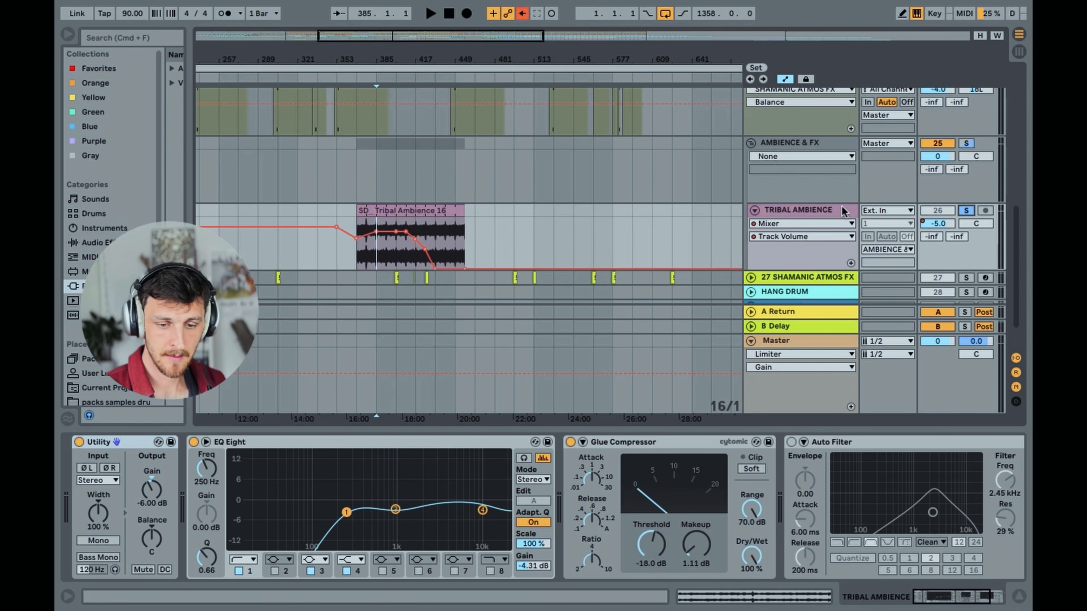
key(space)
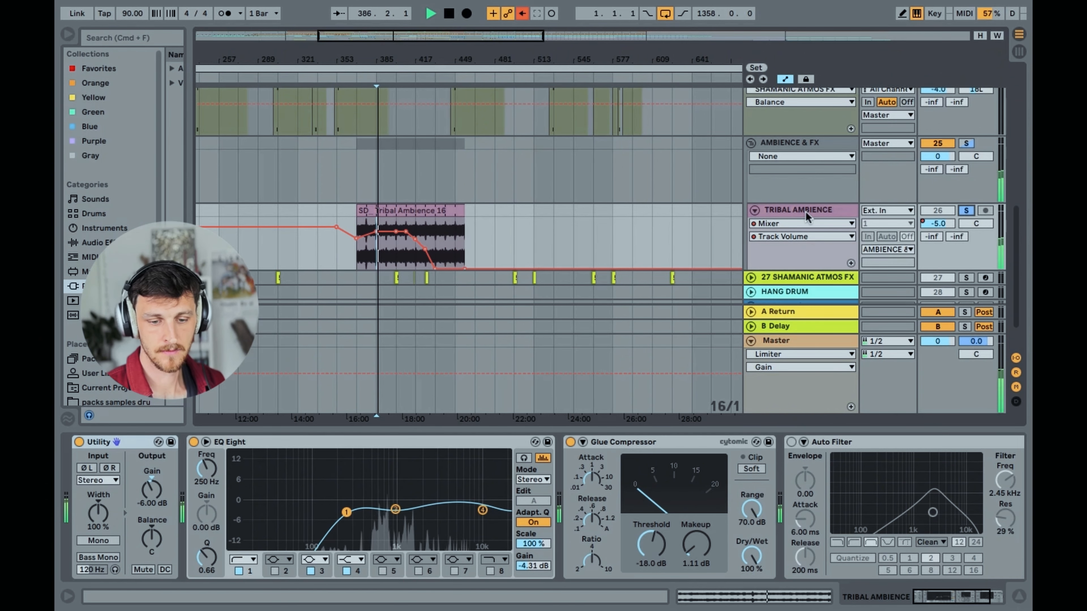
key(space)
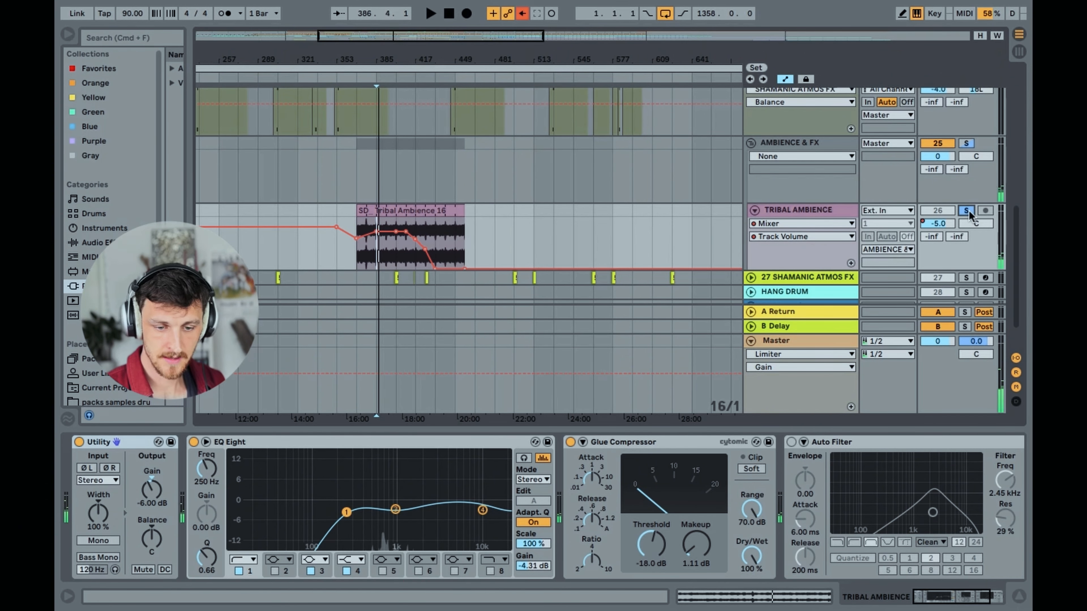
Unsolo TRIBAL AMBIENCE, play the full mix from bar 385 and survey the track's clips across the arrangement
click(968, 211)
click(377, 256)
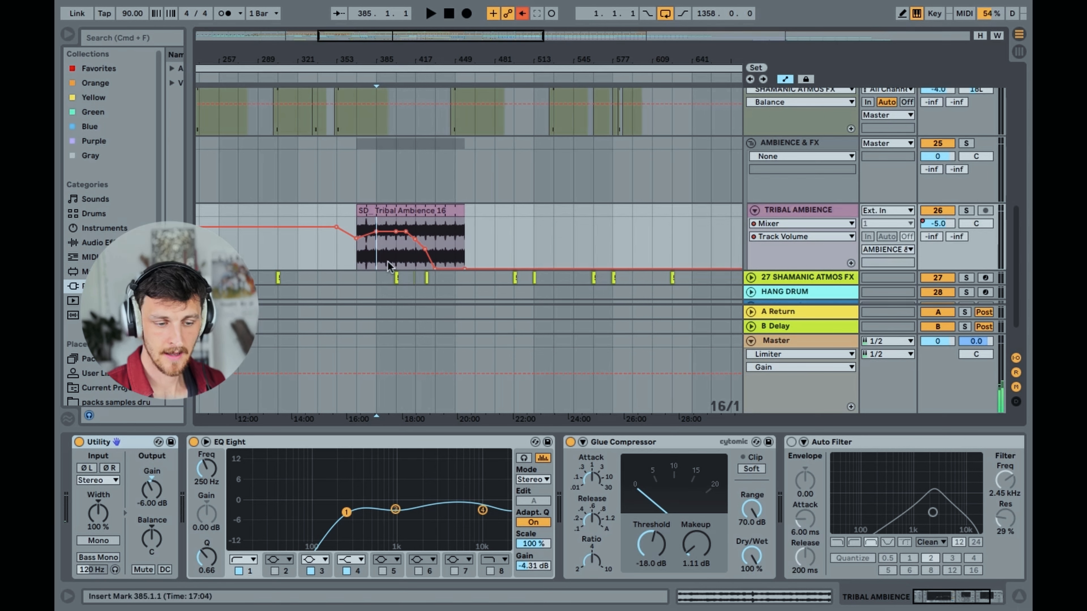
key(space)
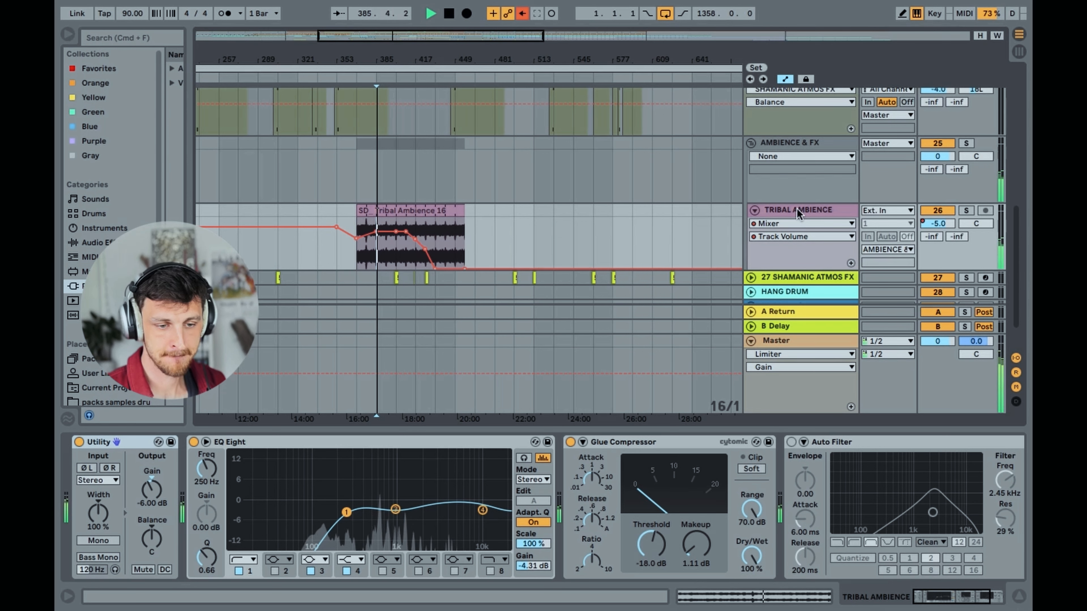
drag(455, 59, 415, 26)
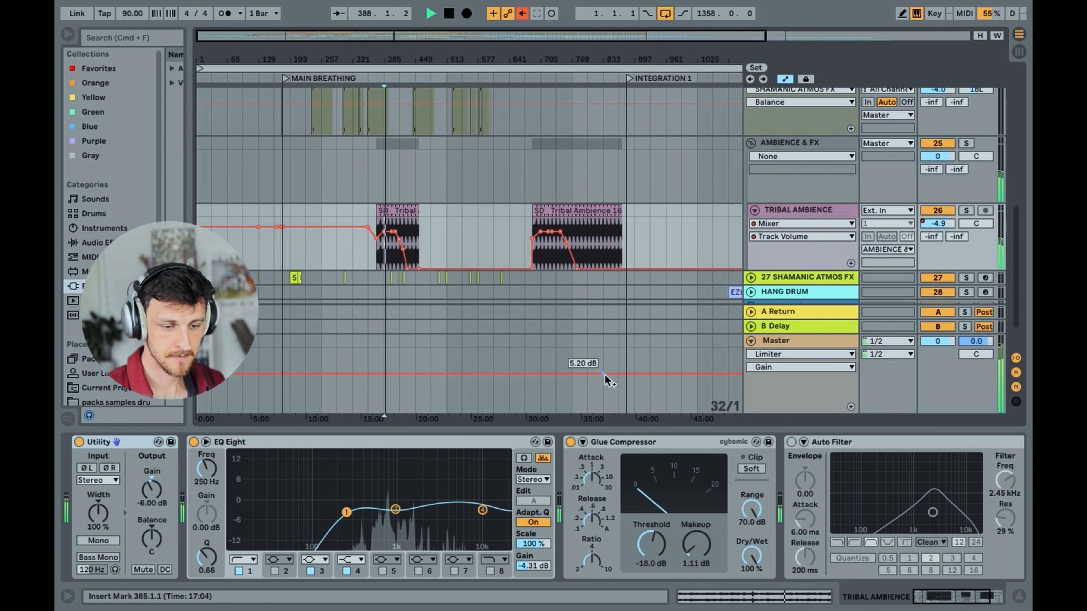
scroll(424, 179, down, 3)
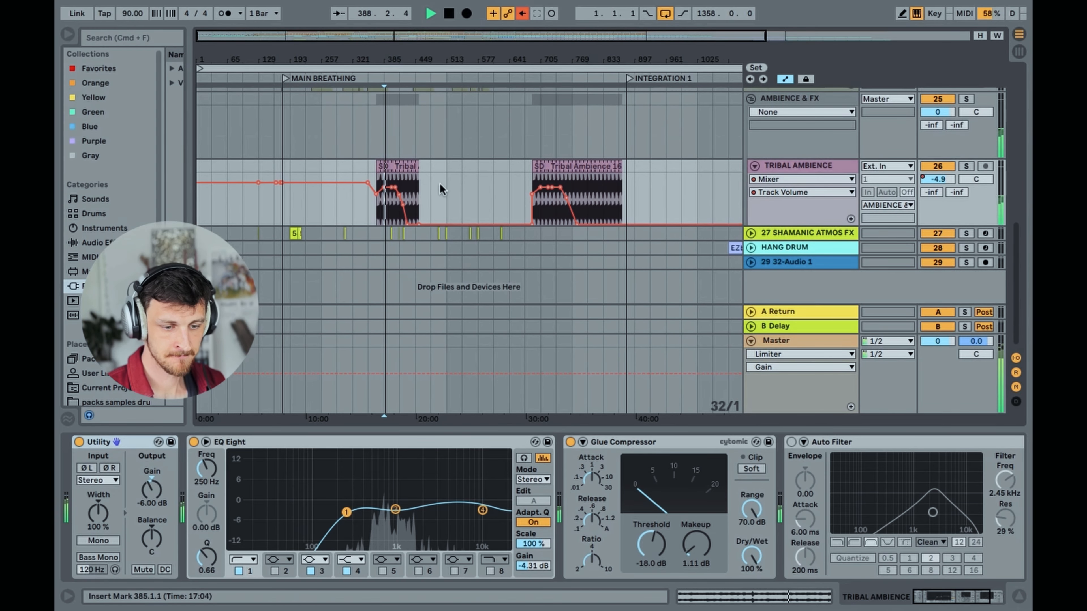
Stop playback, fold the TRIBAL AMBIENCE track and leave track 27 SHAMANIC ATMOS FX unfolded
click(751, 233)
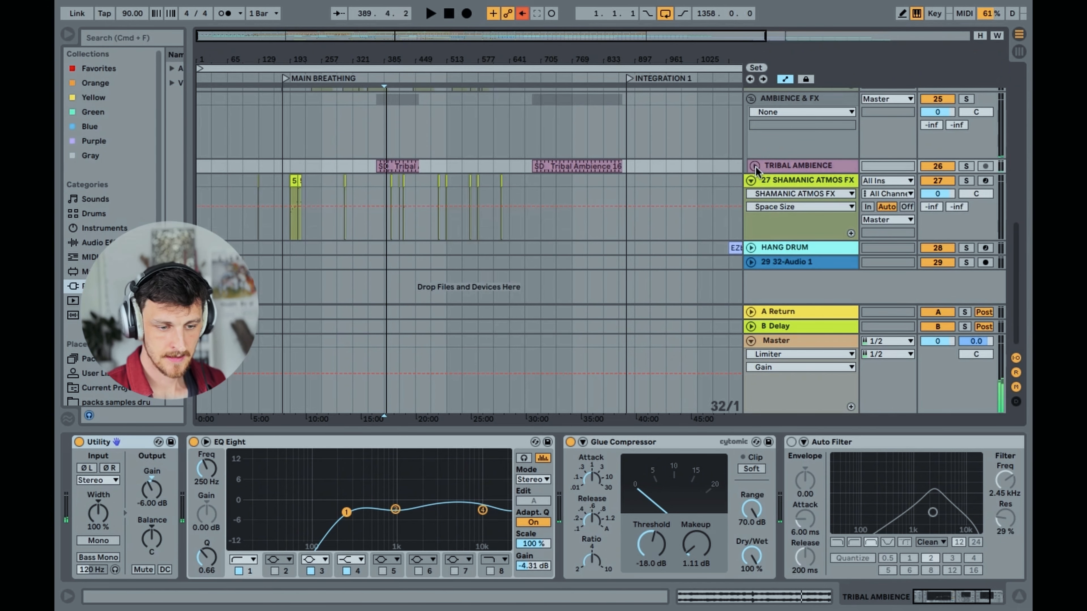
click(755, 165)
click(756, 166)
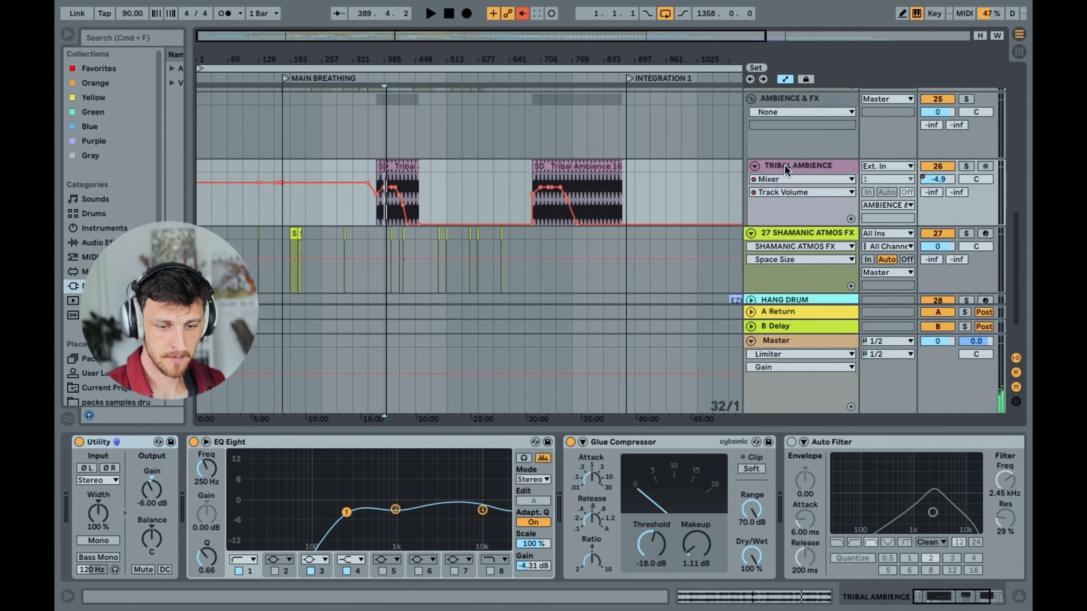
click(756, 165)
click(751, 180)
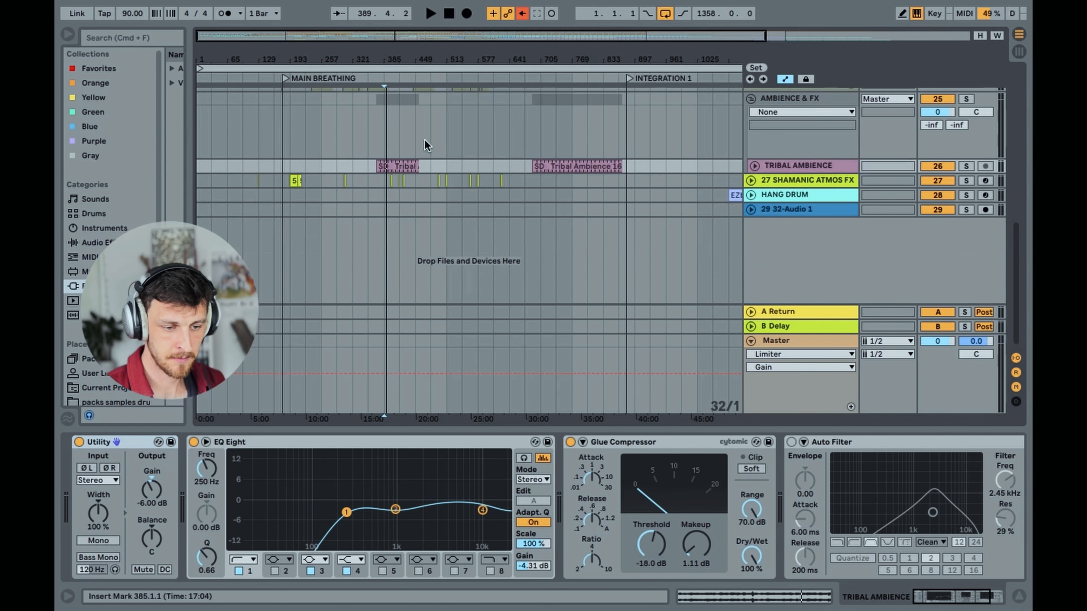
click(751, 180)
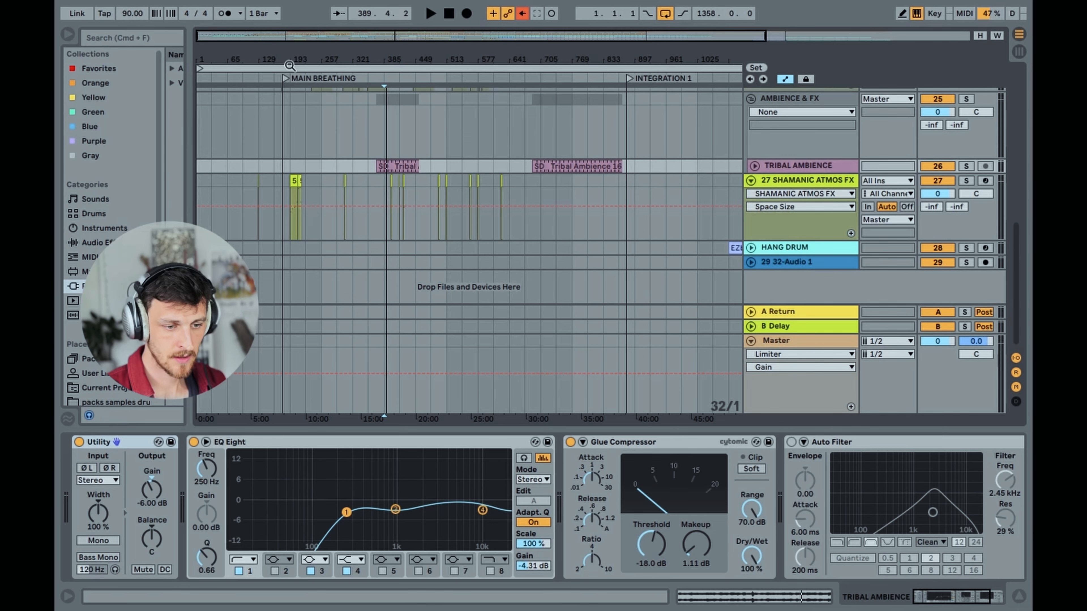
Solo track 27 SHAMANIC ATMOS FX and play its clips from bar 206
drag(249, 60, 245, 188)
click(327, 221)
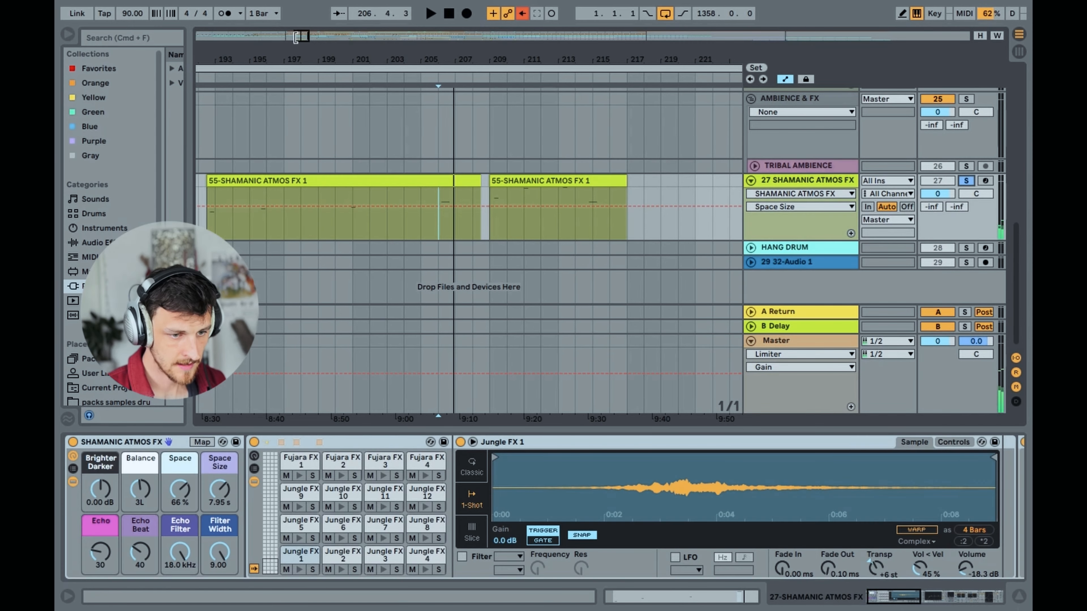
drag(302, 39, 302, 5)
Compare the device chains and clip placement of the two SHAMANIC ATMOS FX tracks, 24 and 27
scroll(449, 213, up, 6)
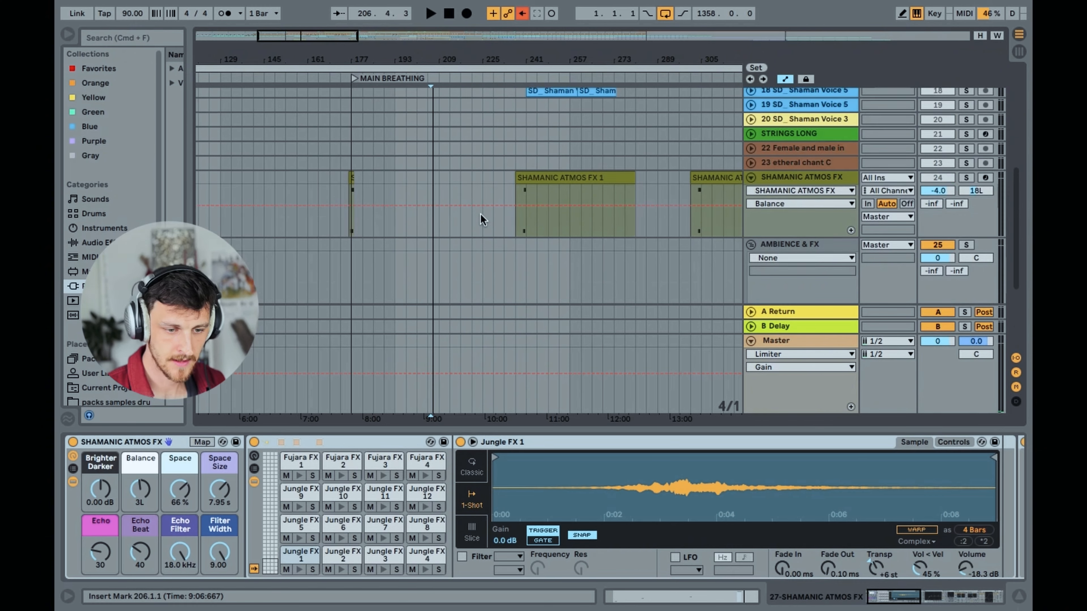
scroll(733, 216, down, 3)
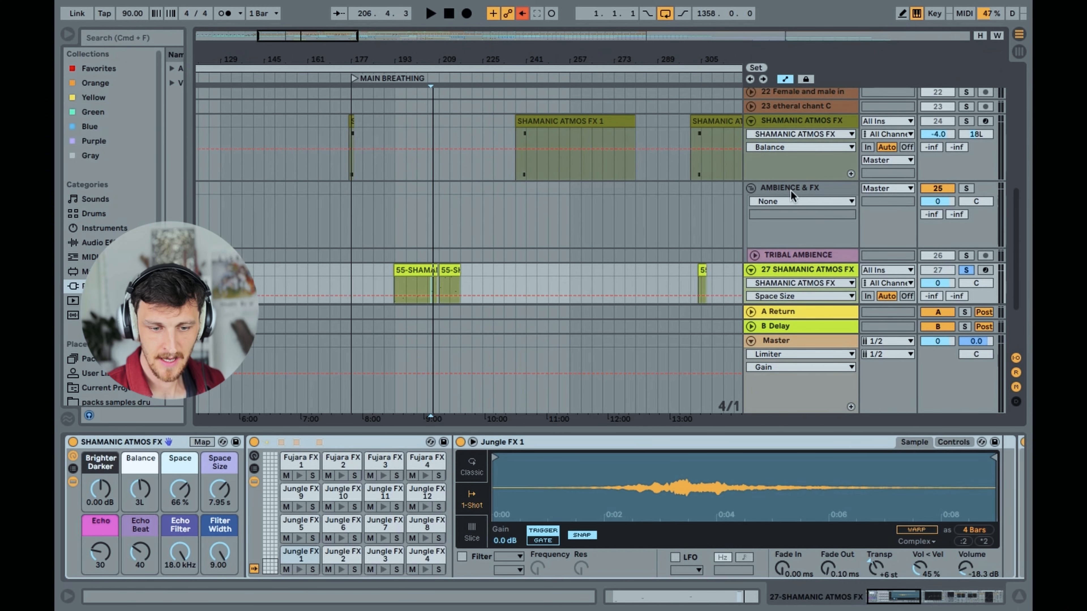
drag(326, 39, 327, 33)
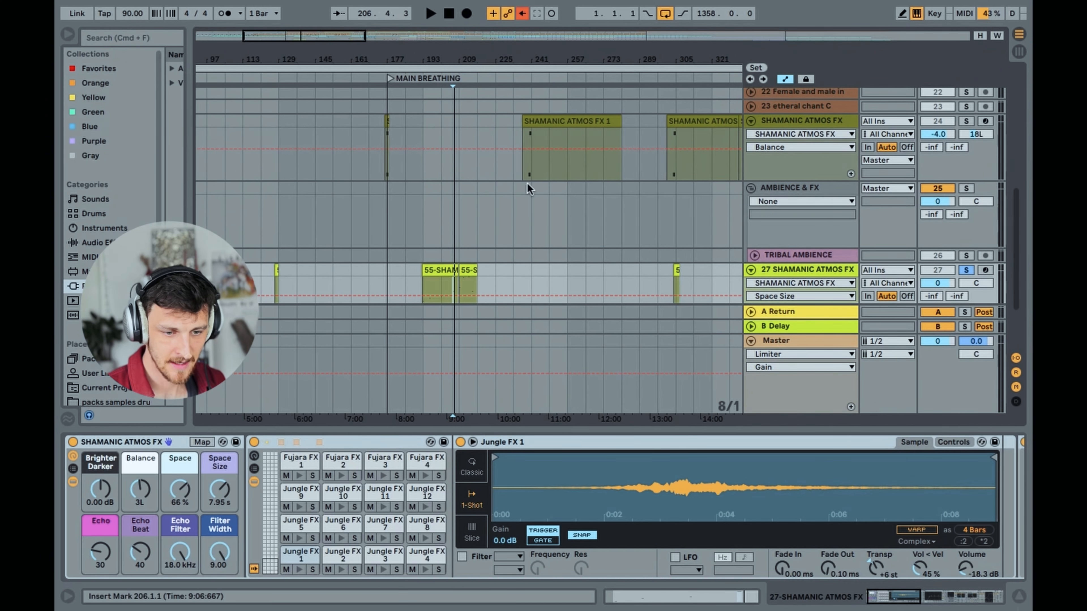
click(788, 122)
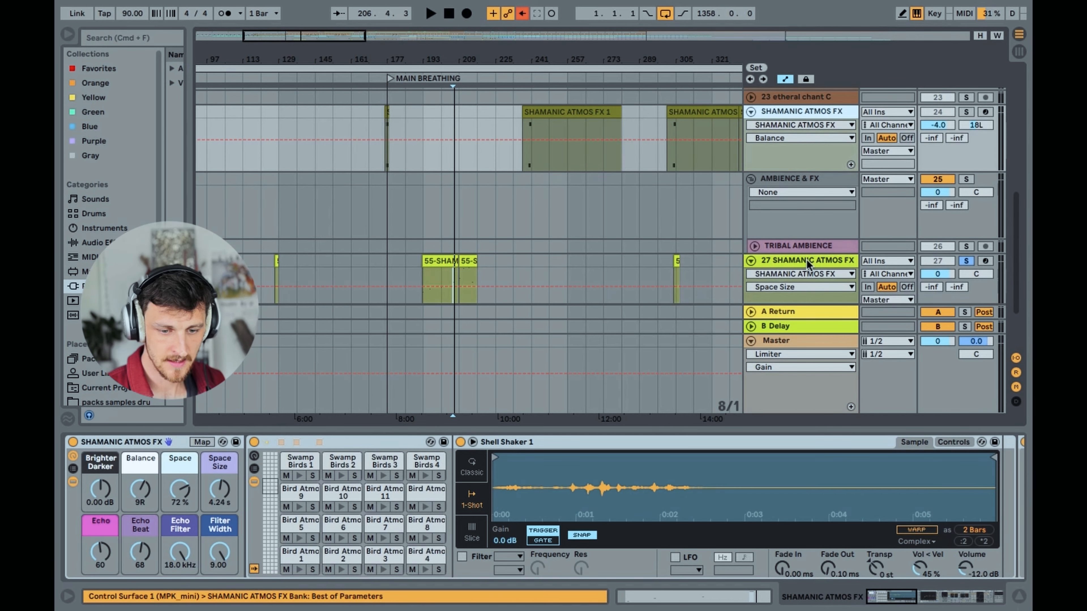
click(807, 263)
scroll(471, 209, down, 4)
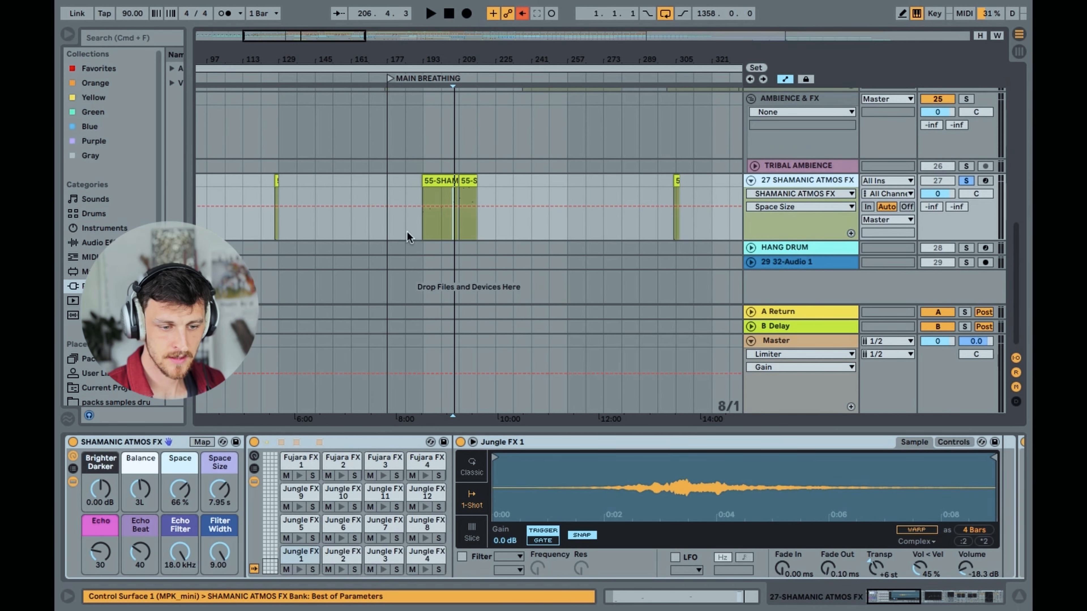
Unfold and solo HANG DRUM at bar 1177, inspect layer B of its Omnisphere patch and close the plug-in window
drag(295, 39, 295, 31)
click(807, 180)
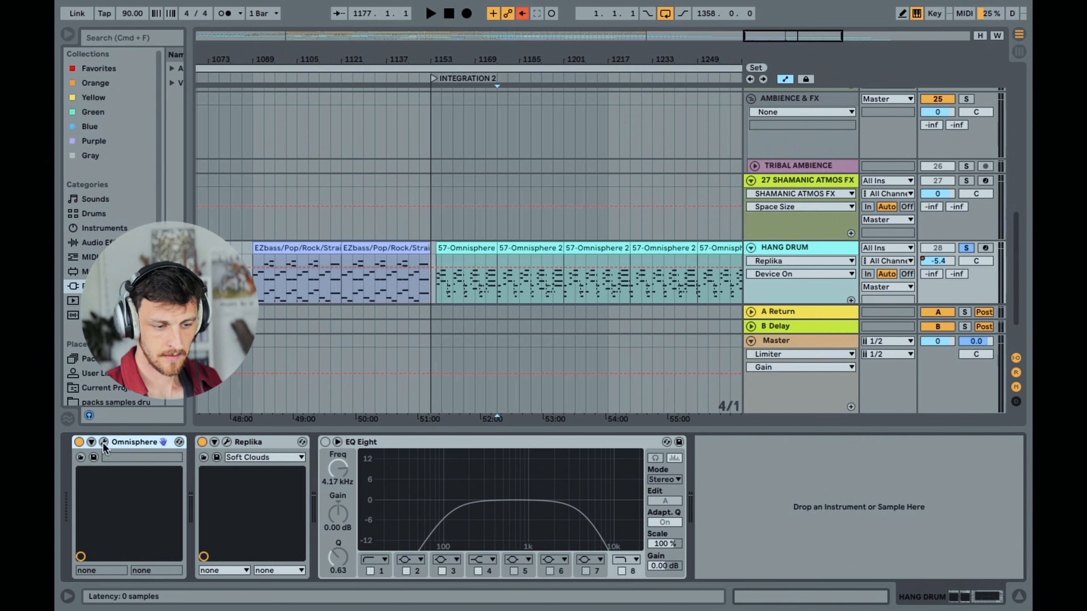
click(104, 442)
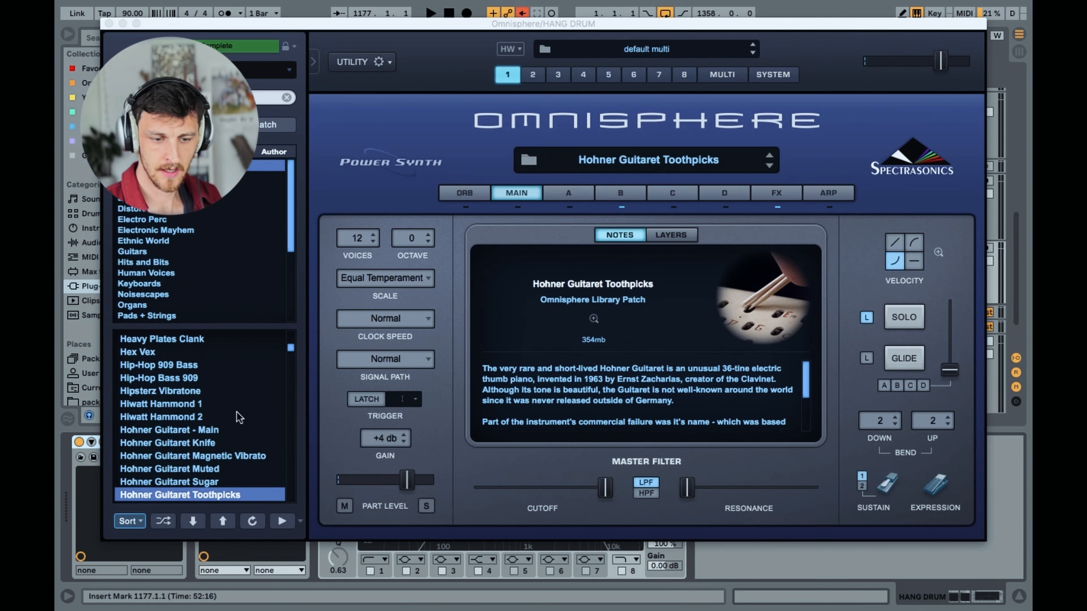
click(623, 191)
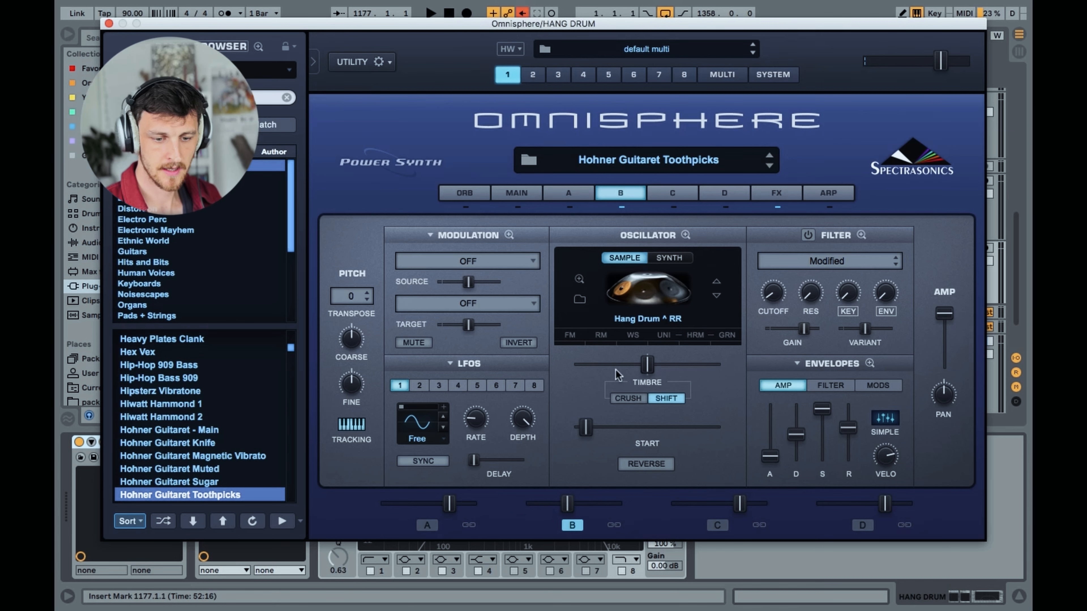
click(108, 24)
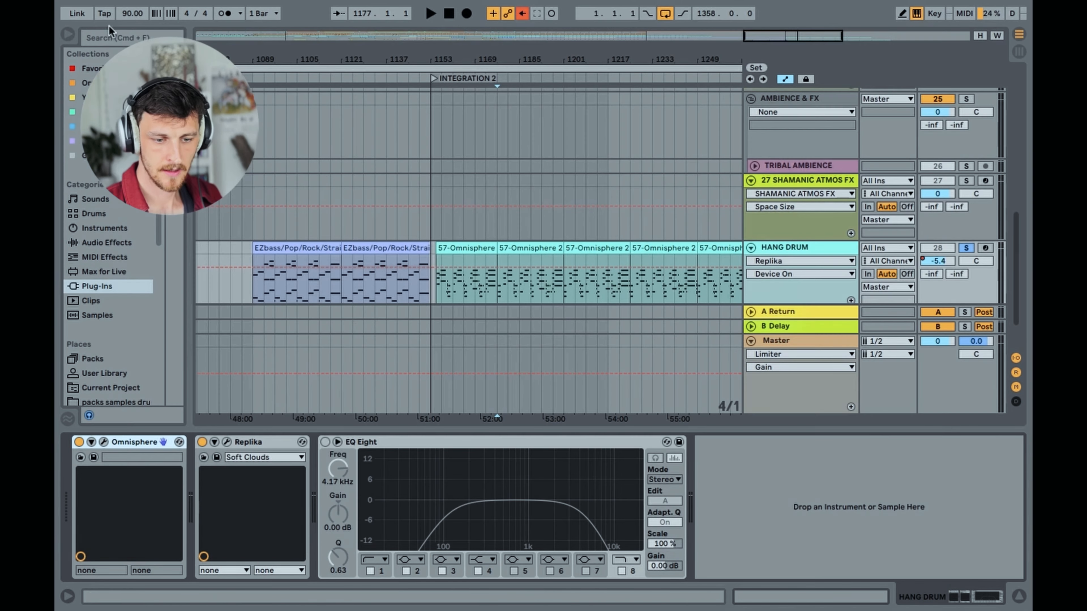
Open the HANG DRUM clip 57-Omnisphere 2 at bar 1155, play through its notes and hide the clip view
double_click(459, 250)
scroll(477, 298, up, 5)
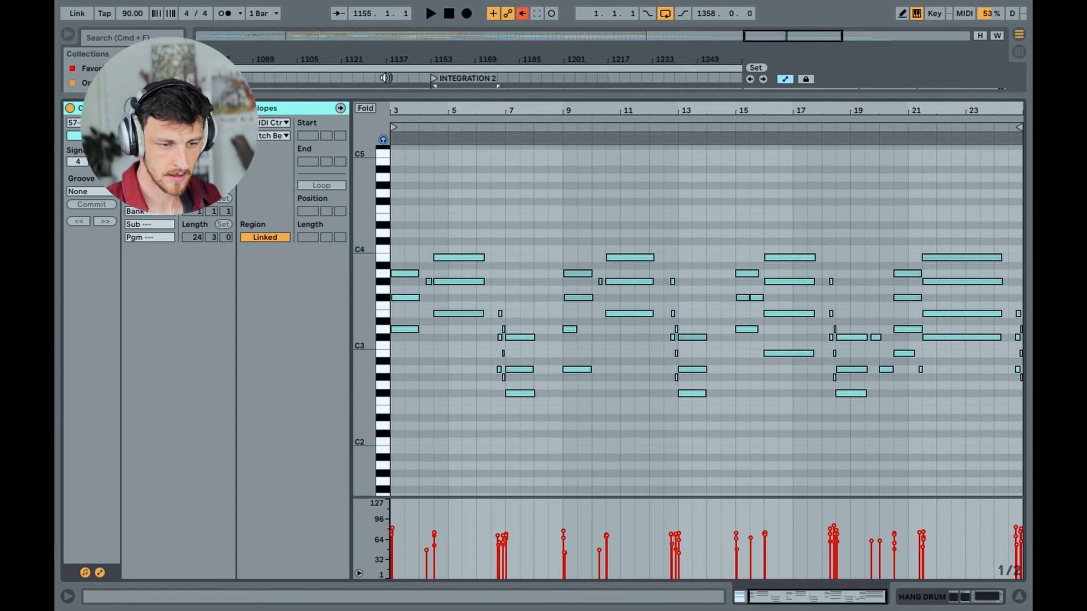
click(411, 135)
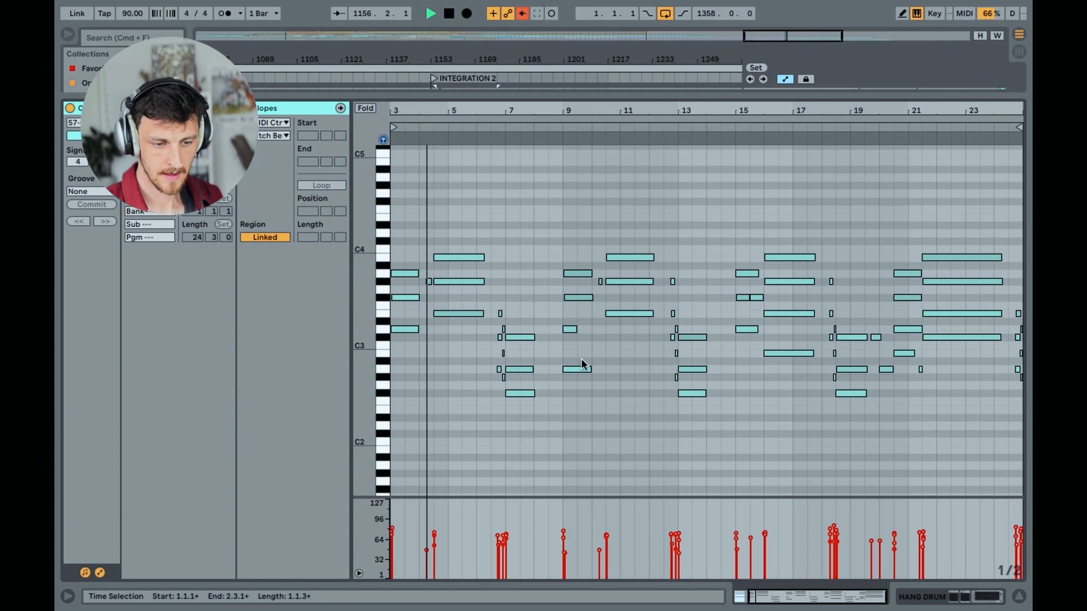
click(1019, 597)
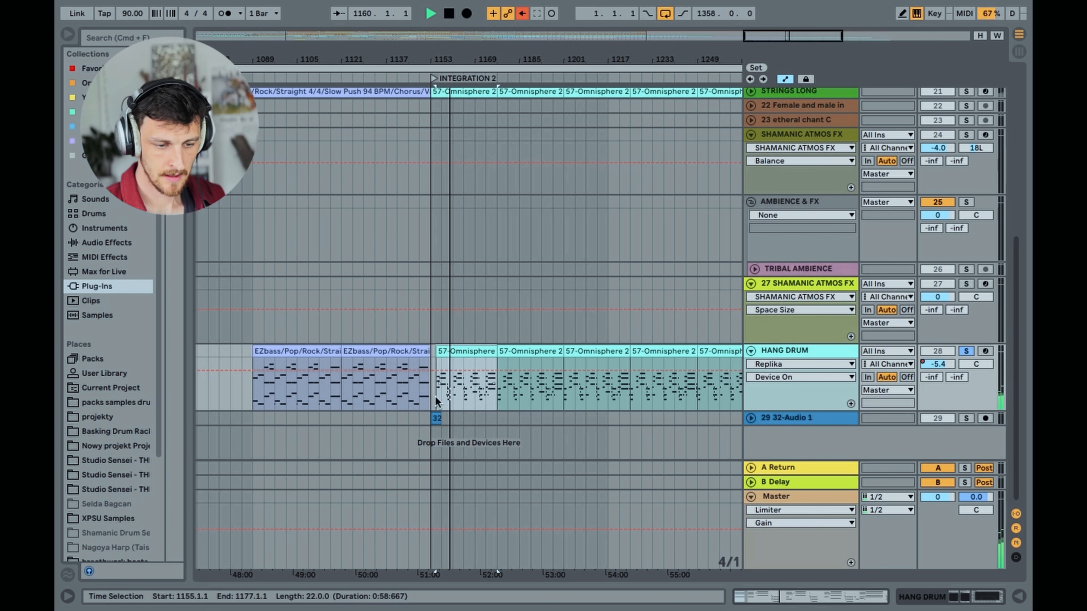
Stop playback and show the HANG DRUM track's device chain with Omnisphere, Replika and EQ Eight
mouse_move(808, 41)
mouse_down()
mouse_move(797, 24)
mouse_move(816, 21)
mouse_up()
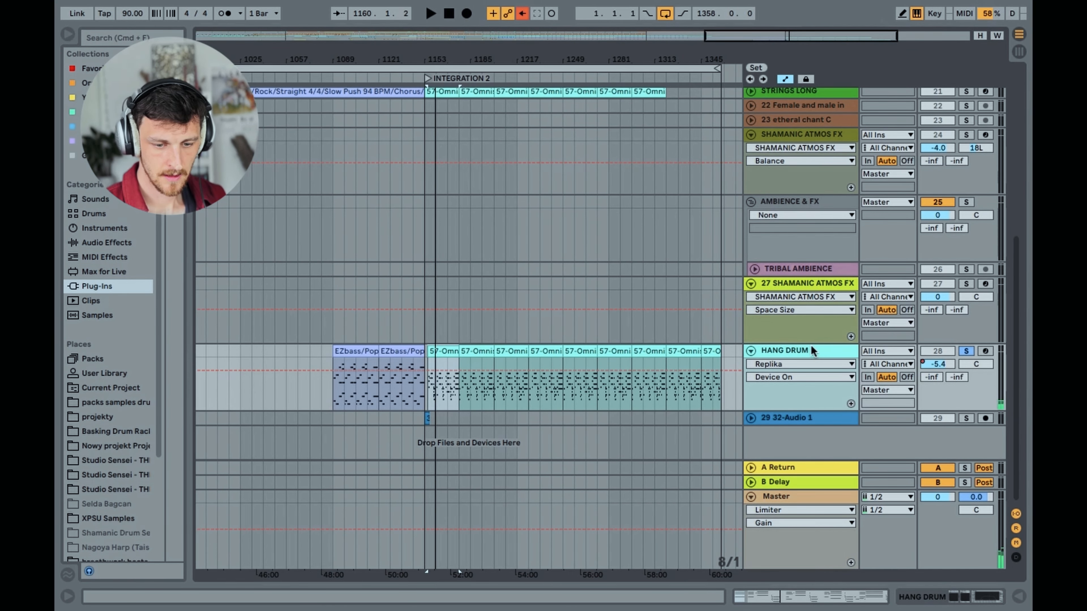
click(812, 351)
click(957, 595)
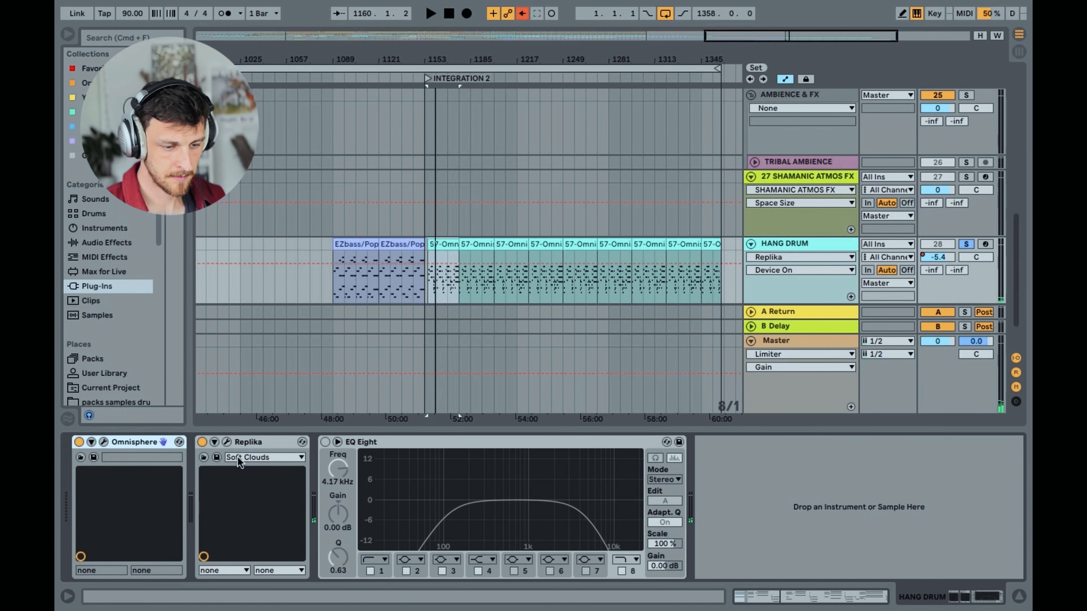
Open the HANG DRUM track's Replika delay with the Soft Clouds preset and move its window clear for viewing
click(253, 443)
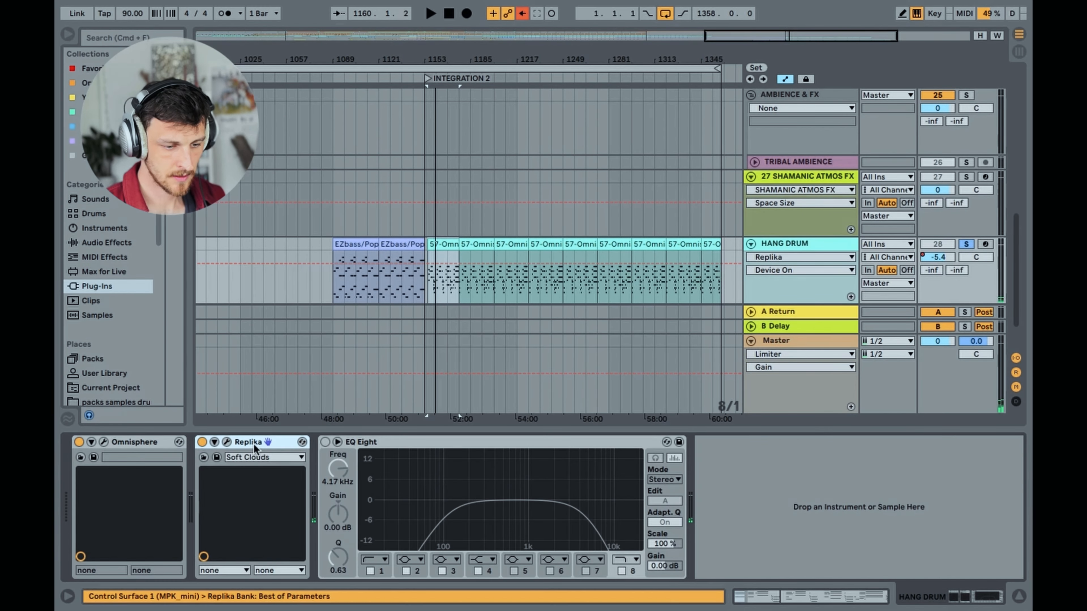
click(227, 442)
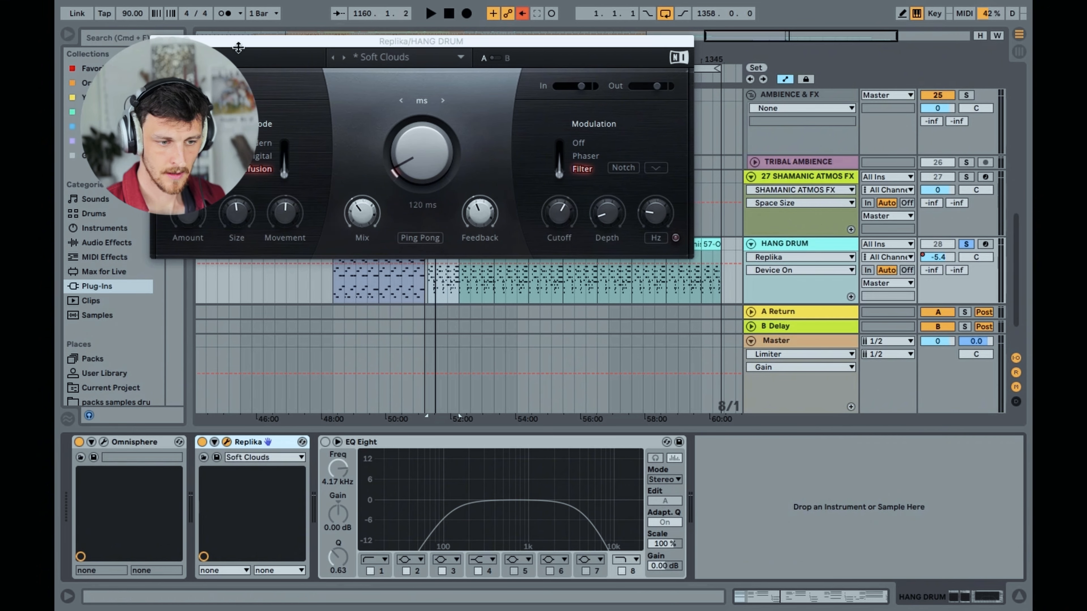
drag(238, 47, 328, 68)
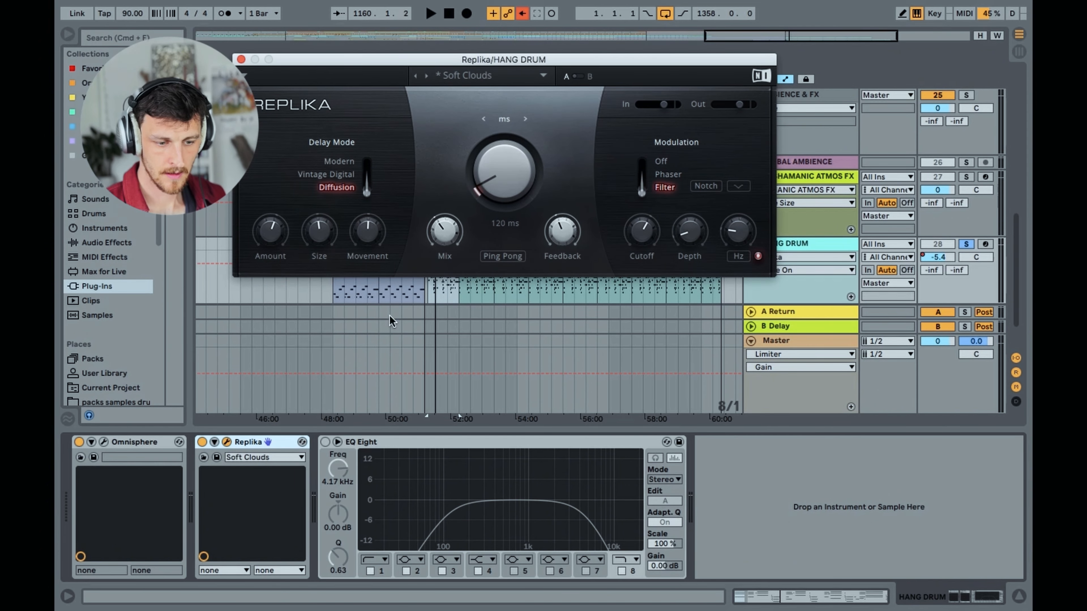
Compare the HANG DRUM playback with Replika bypassed and enabled, then stop playback and close the plug-in window
click(202, 443)
key(space)
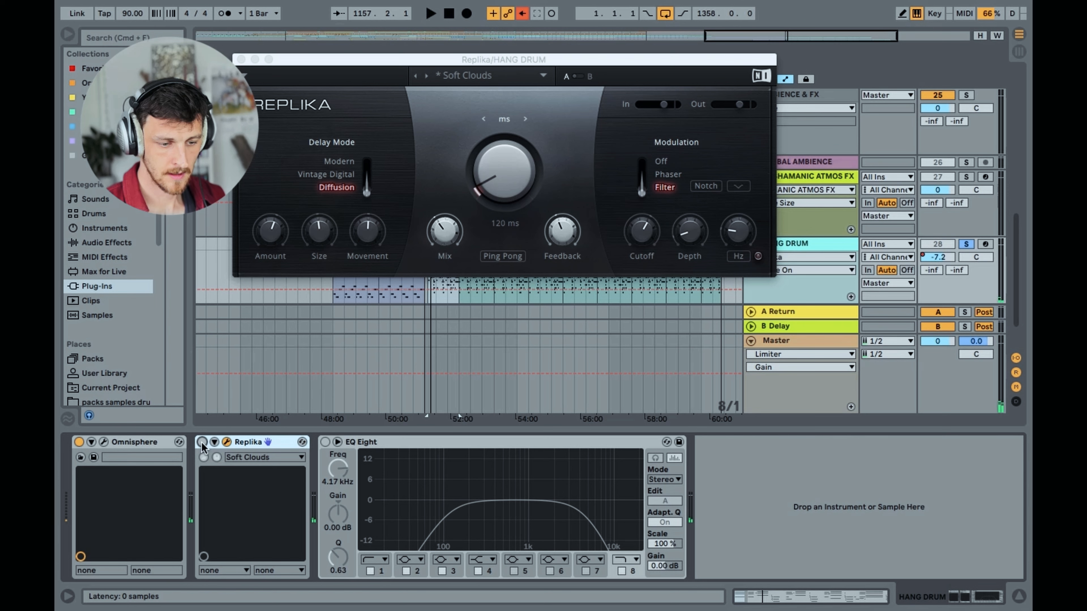
click(202, 443)
key(space)
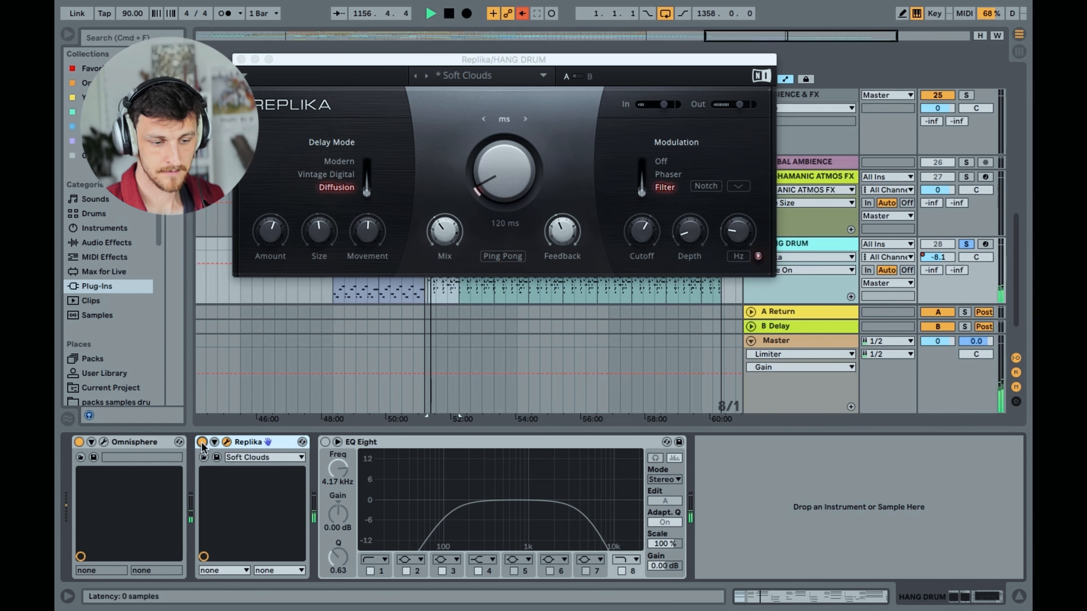
key(space)
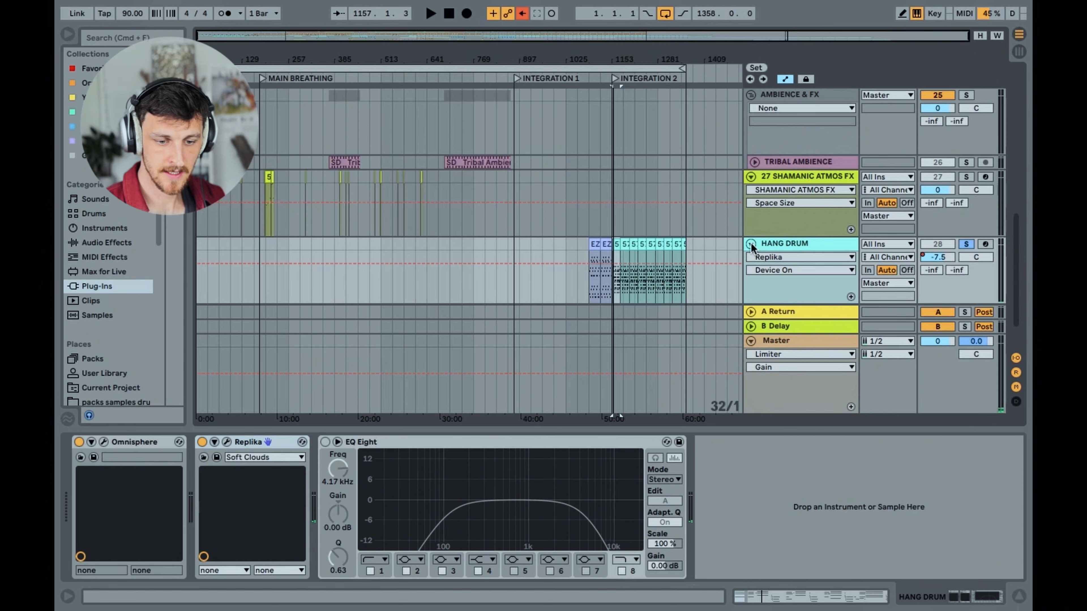
Fold the HANG DRUM, both SHAMANIC ATMOS FX, AMBIENCE & FX and OUD tracks to compact the arrangement
click(751, 243)
scroll(752, 252, up, 5)
click(751, 264)
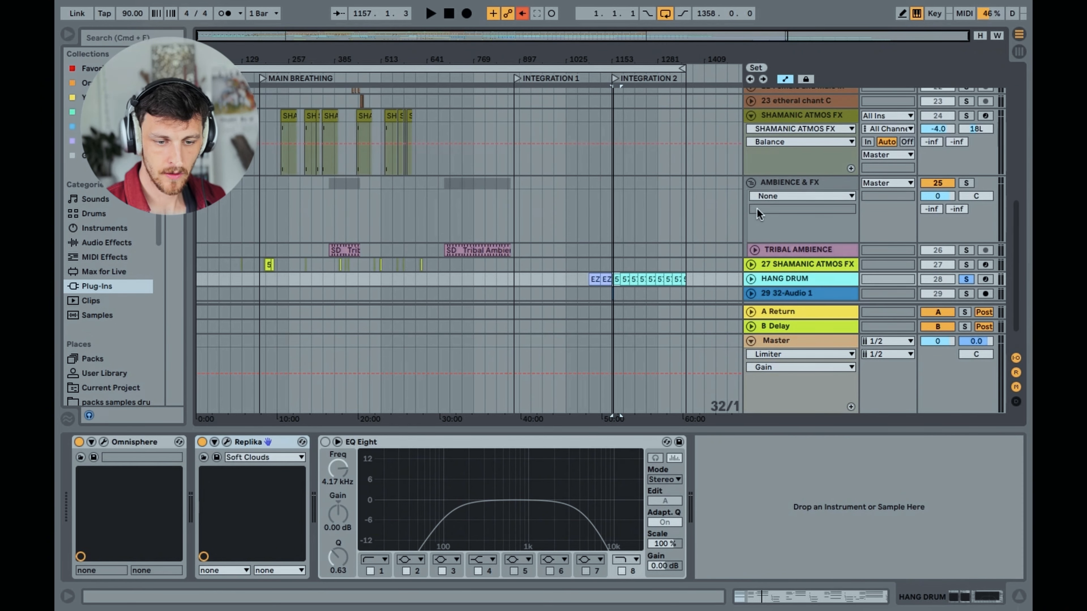
click(751, 183)
scroll(749, 113, up, 10)
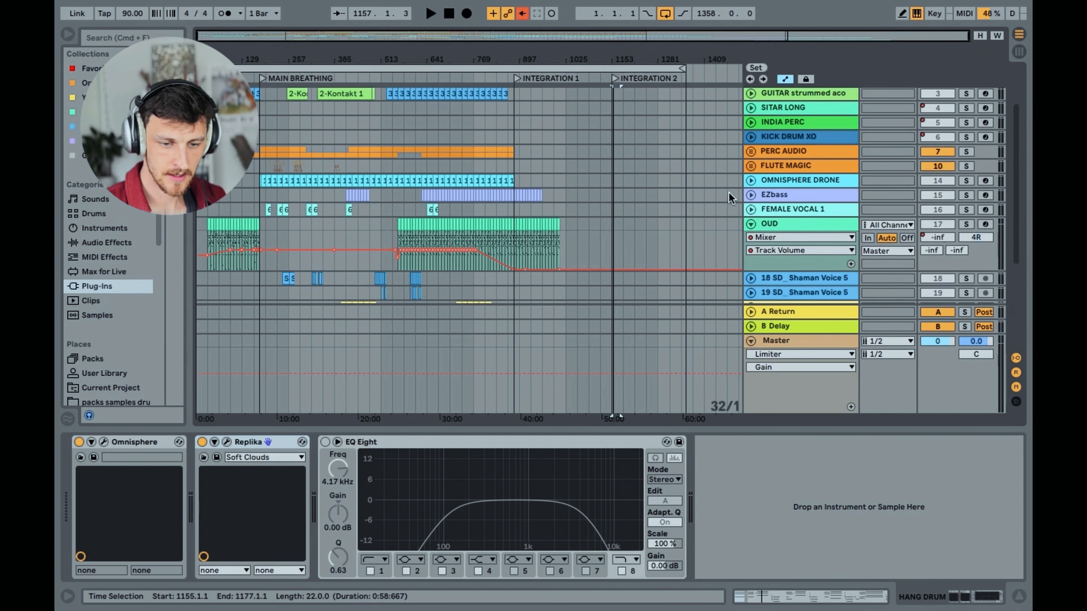
scroll(750, 144, down, 5)
click(751, 144)
scroll(755, 176, up, 9)
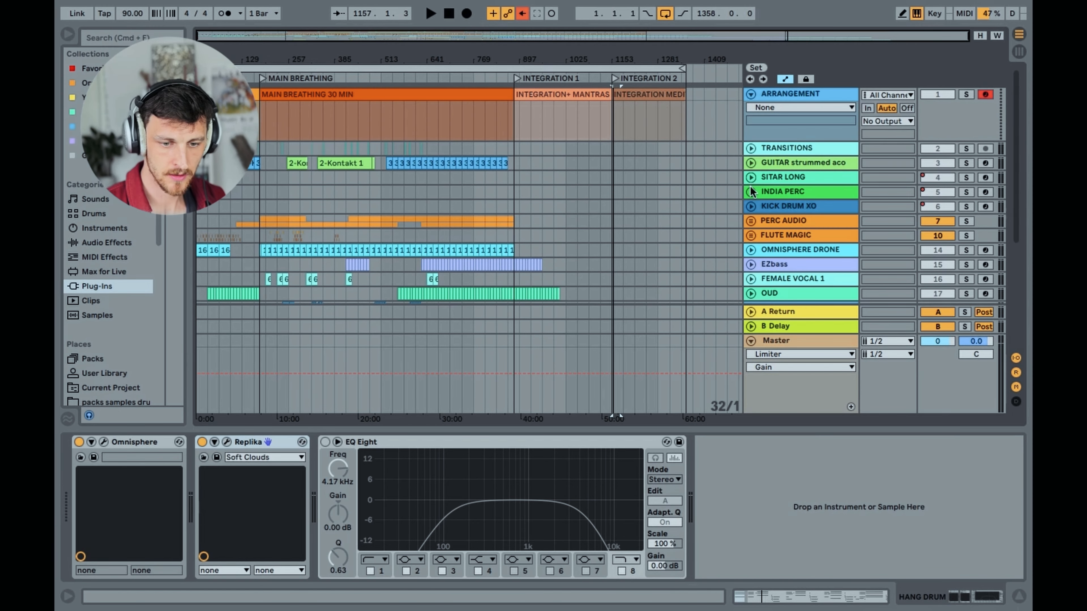
Review the clip layout of all folded tracks across the MAIN BREATHING, INTEGRATION 1 and INTEGRATION 2 sections
scroll(775, 236, down, 10)
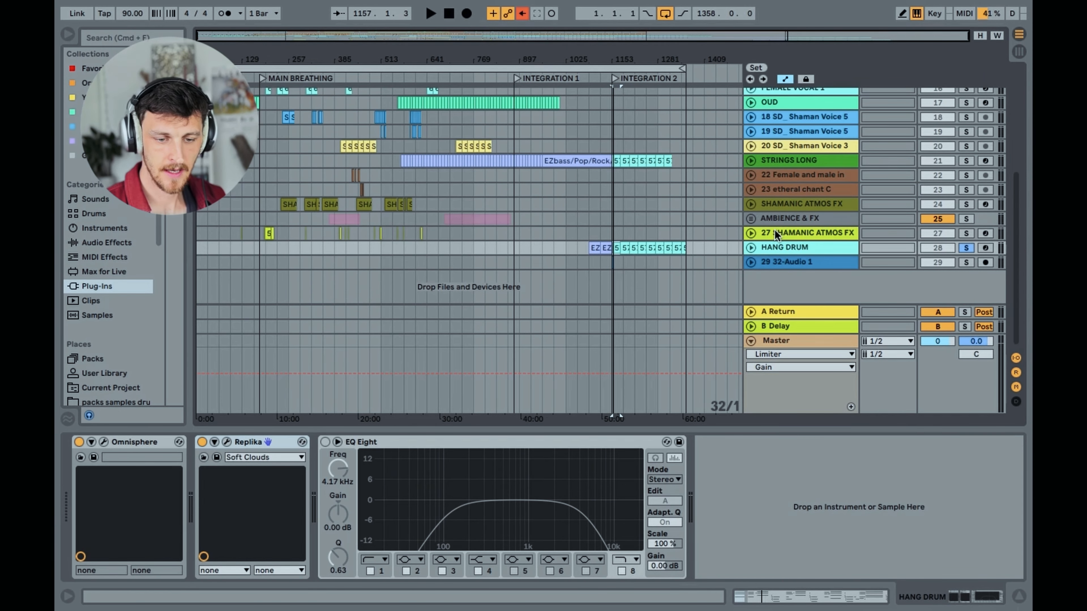
scroll(779, 231, up, 10)
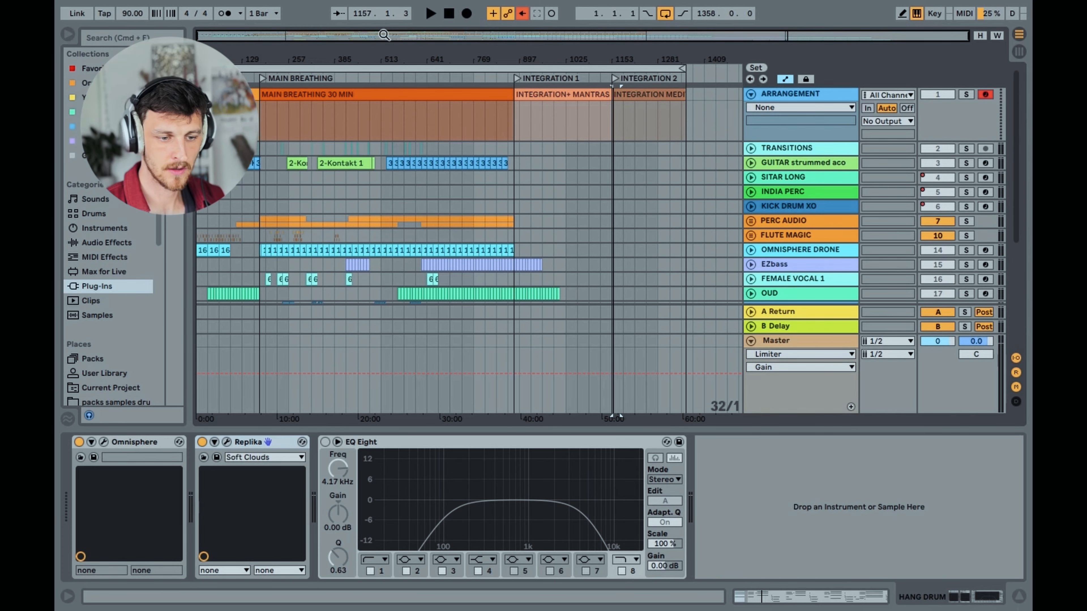
drag(384, 35, 330, 45)
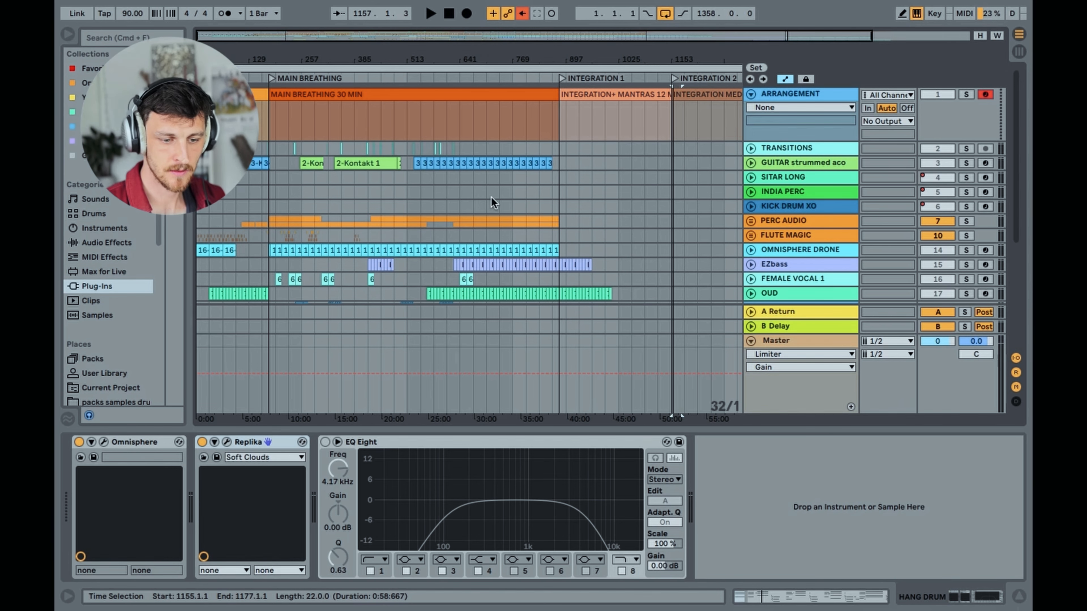
scroll(492, 201, down, 3)
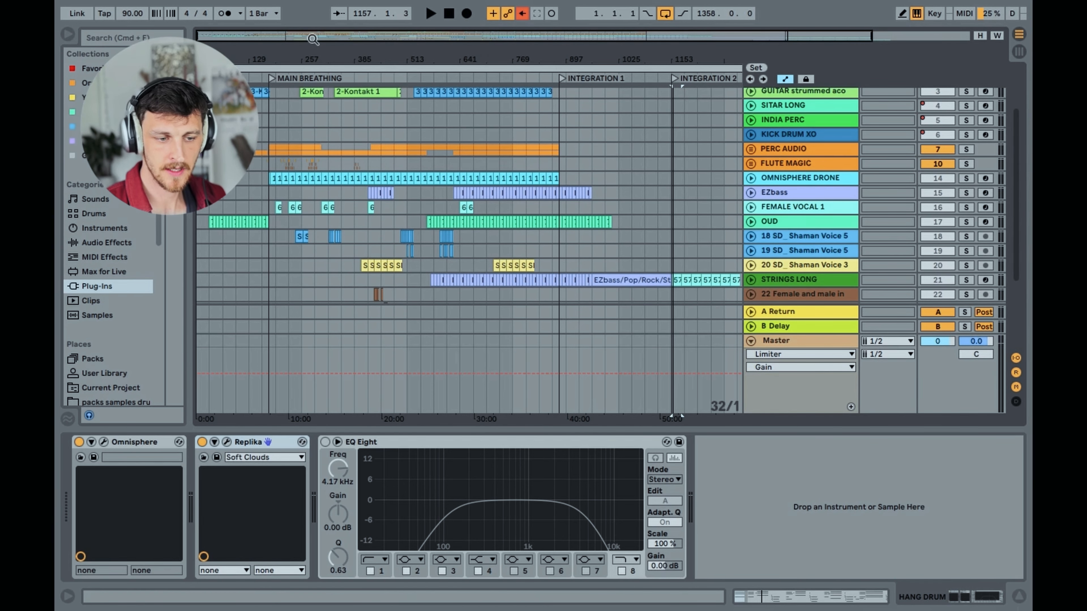
mouse_move(313, 39)
mouse_down()
mouse_move(306, 58)
mouse_move(306, 33)
mouse_up()
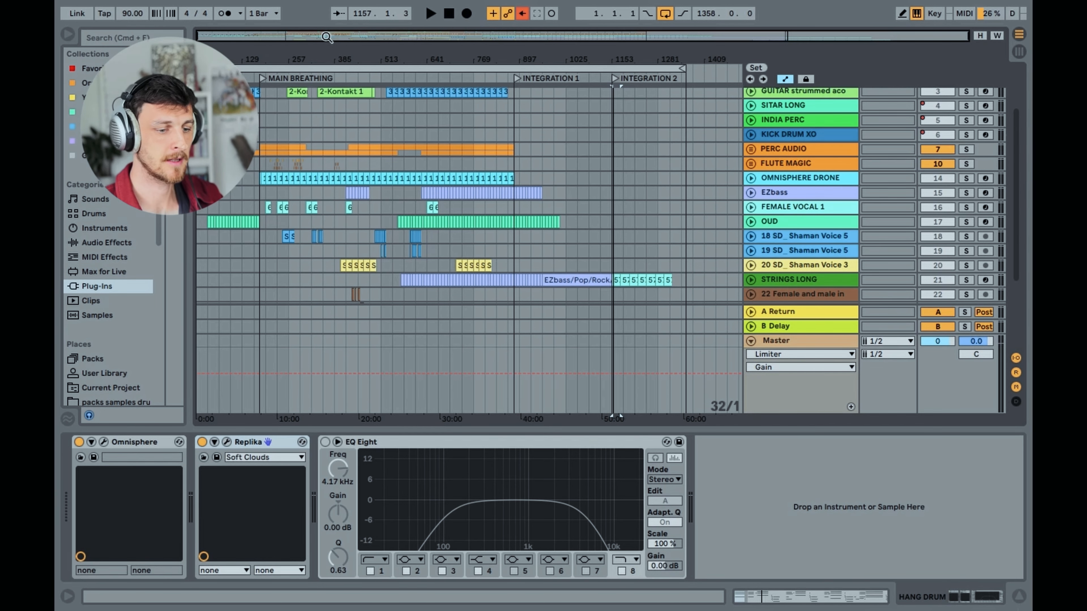
drag(327, 37, 327, 43)
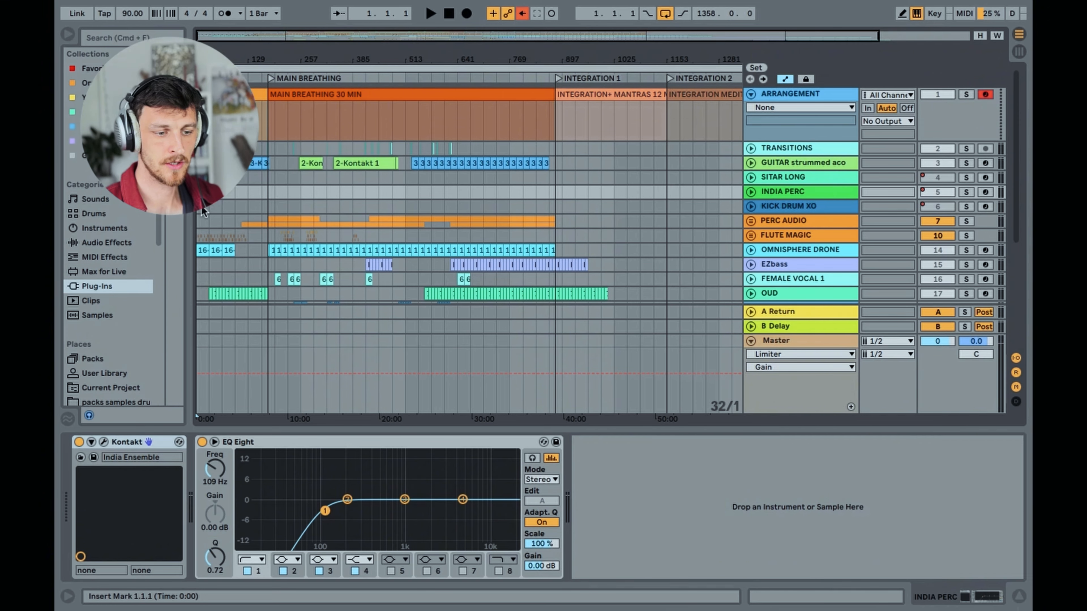
scroll(201, 205, down, 8)
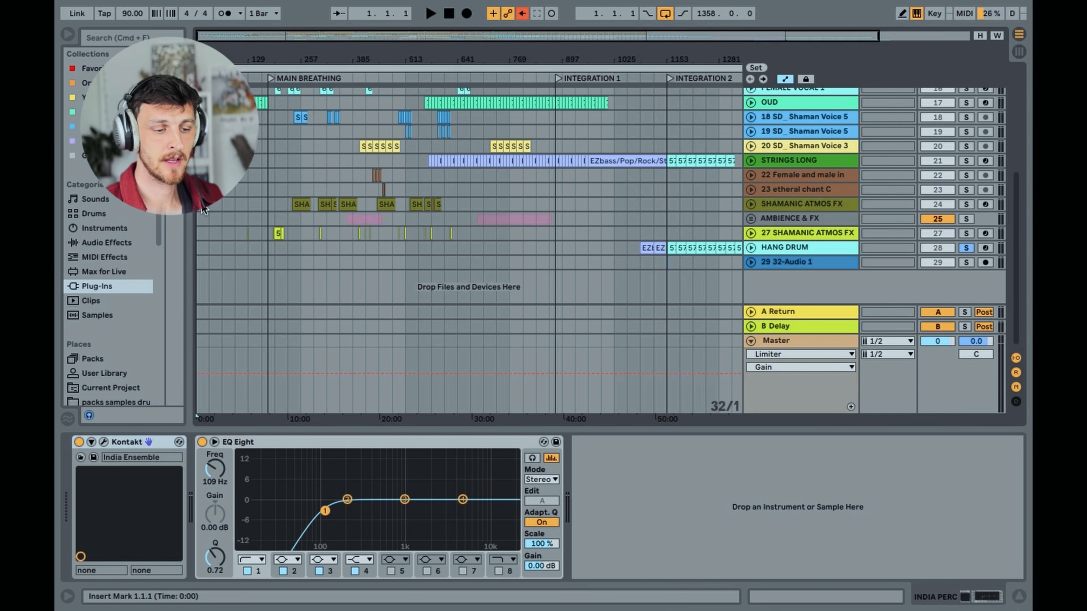
scroll(204, 210, up, 1)
scroll(203, 209, up, 8)
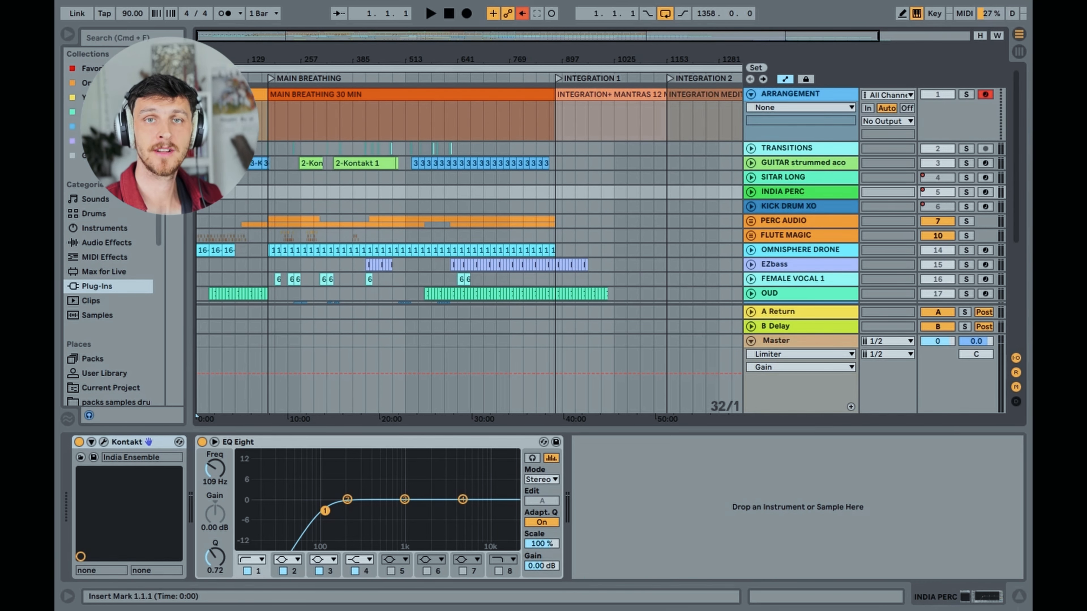